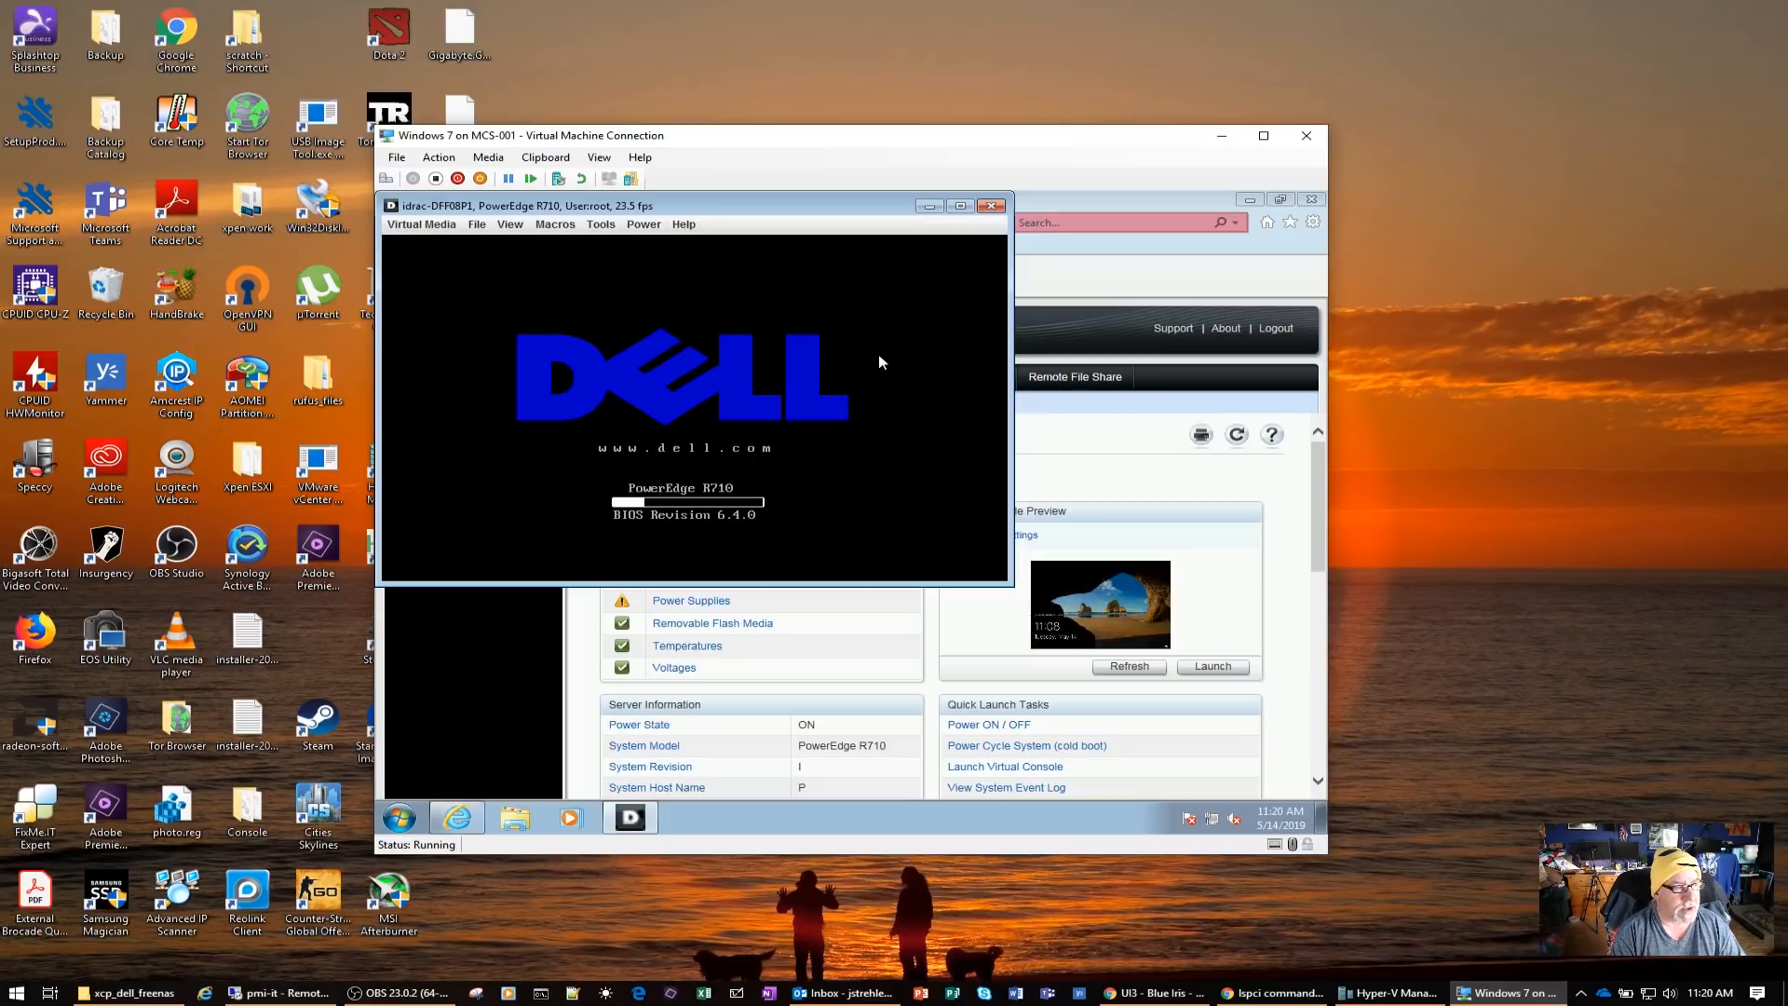
Open the BIOS Boot Manager during startup and boot the server from the Front USB: DT 101 G2 hard drive entry
key(F11)
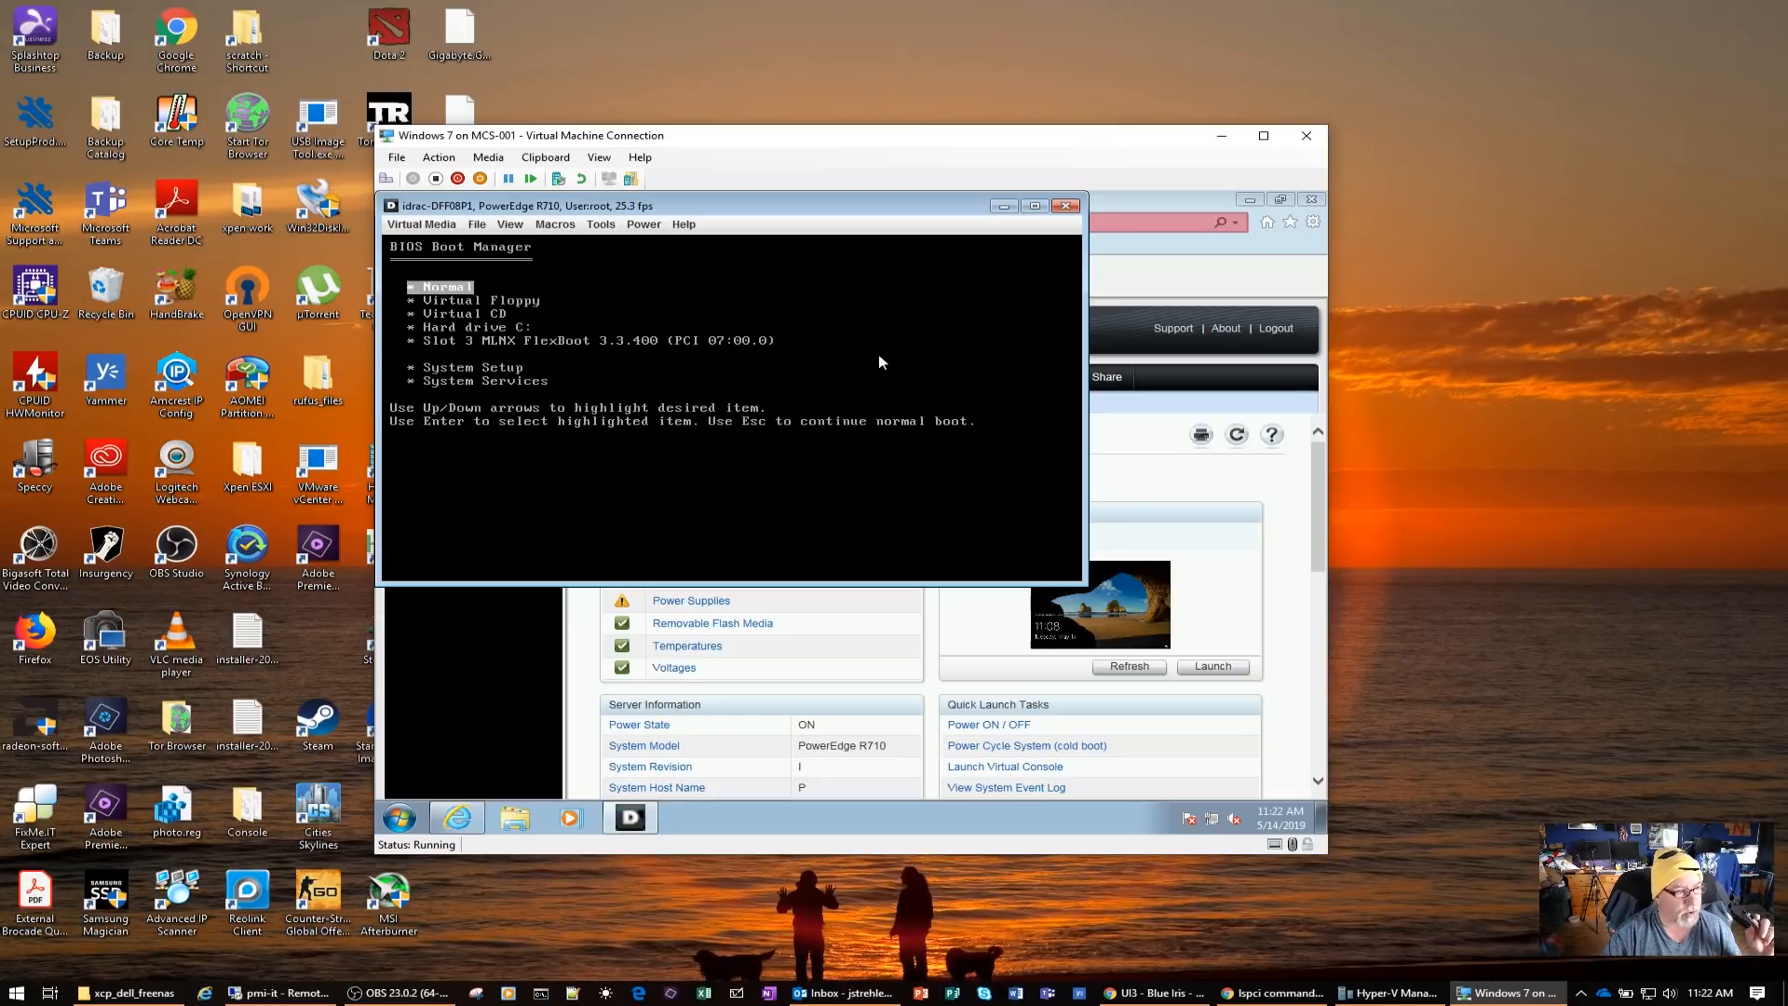
key(Down)
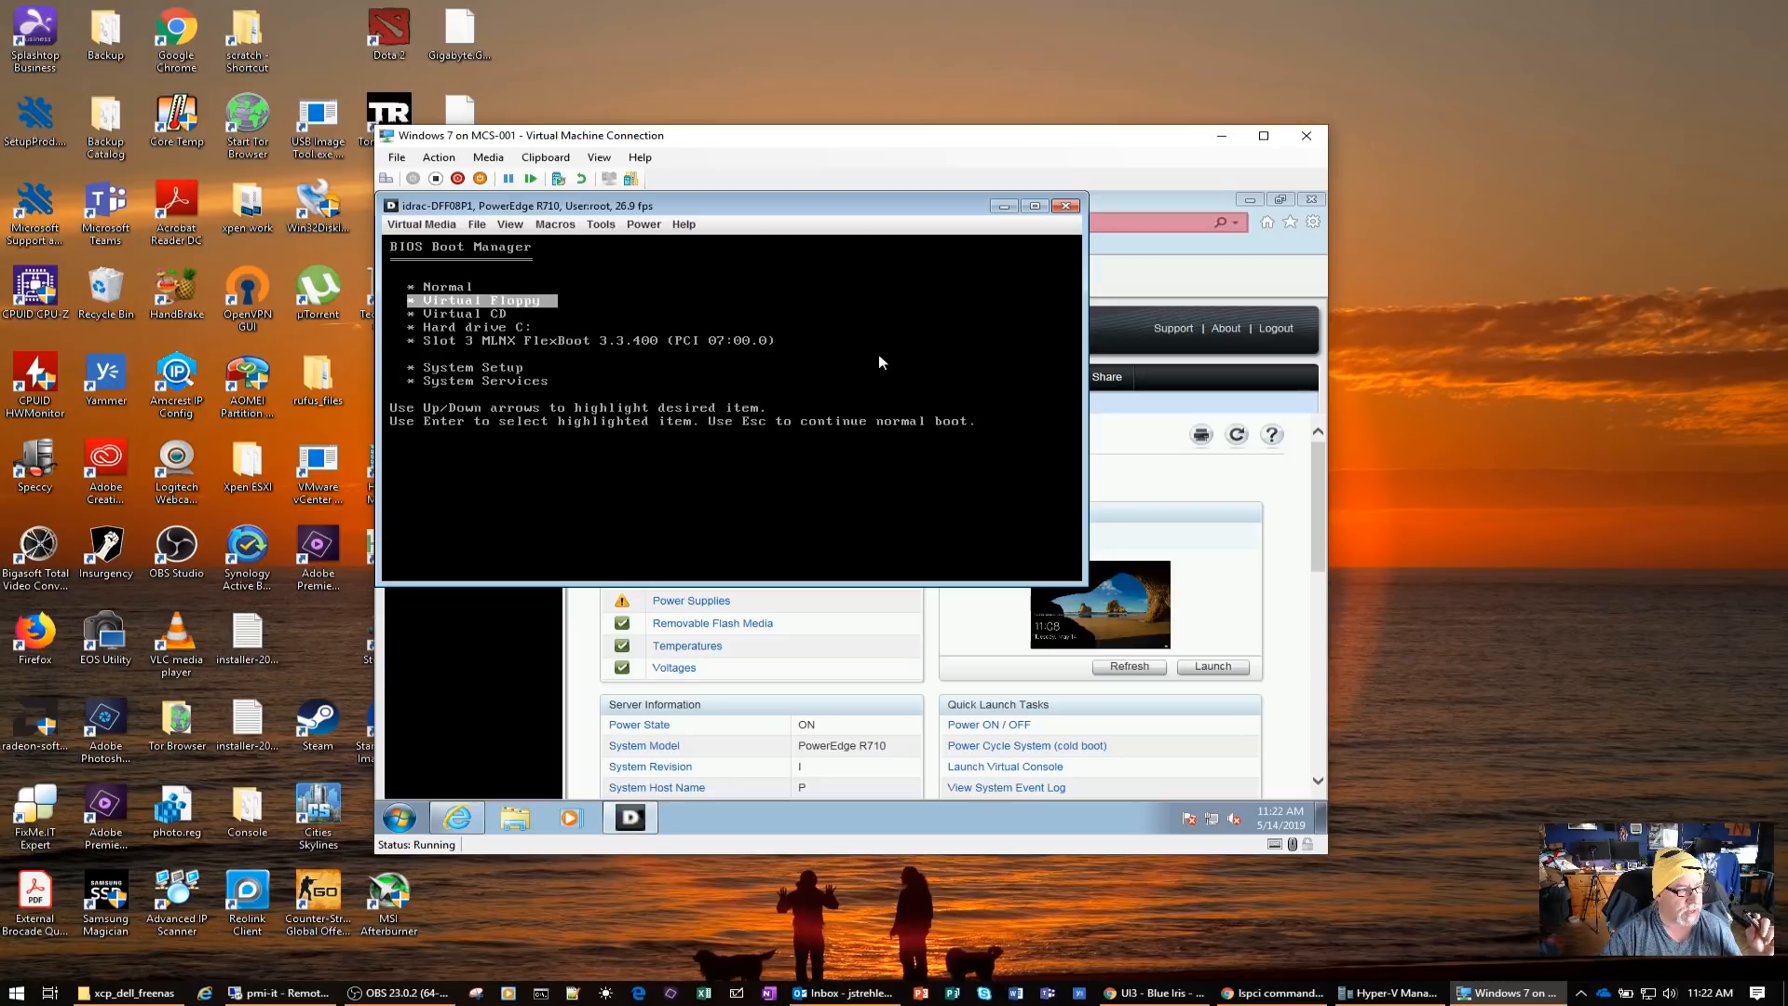
key(Down)
key(Down)
key(Return)
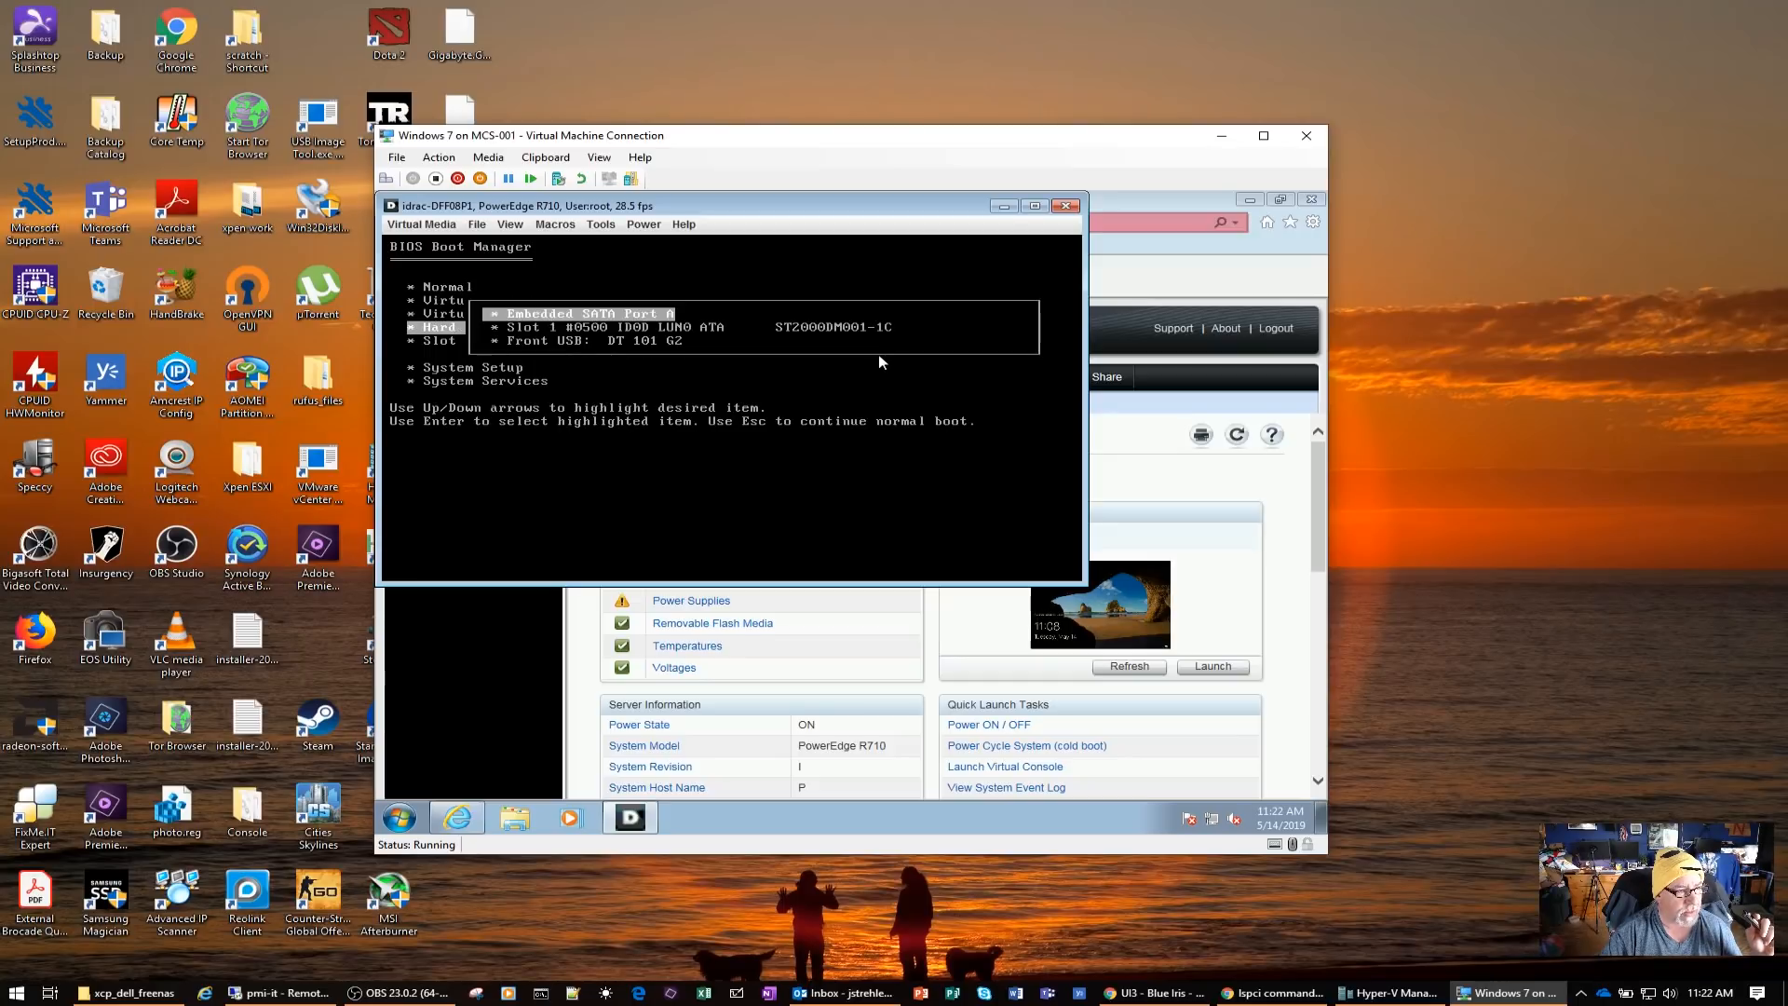
key(Down)
key(Down)
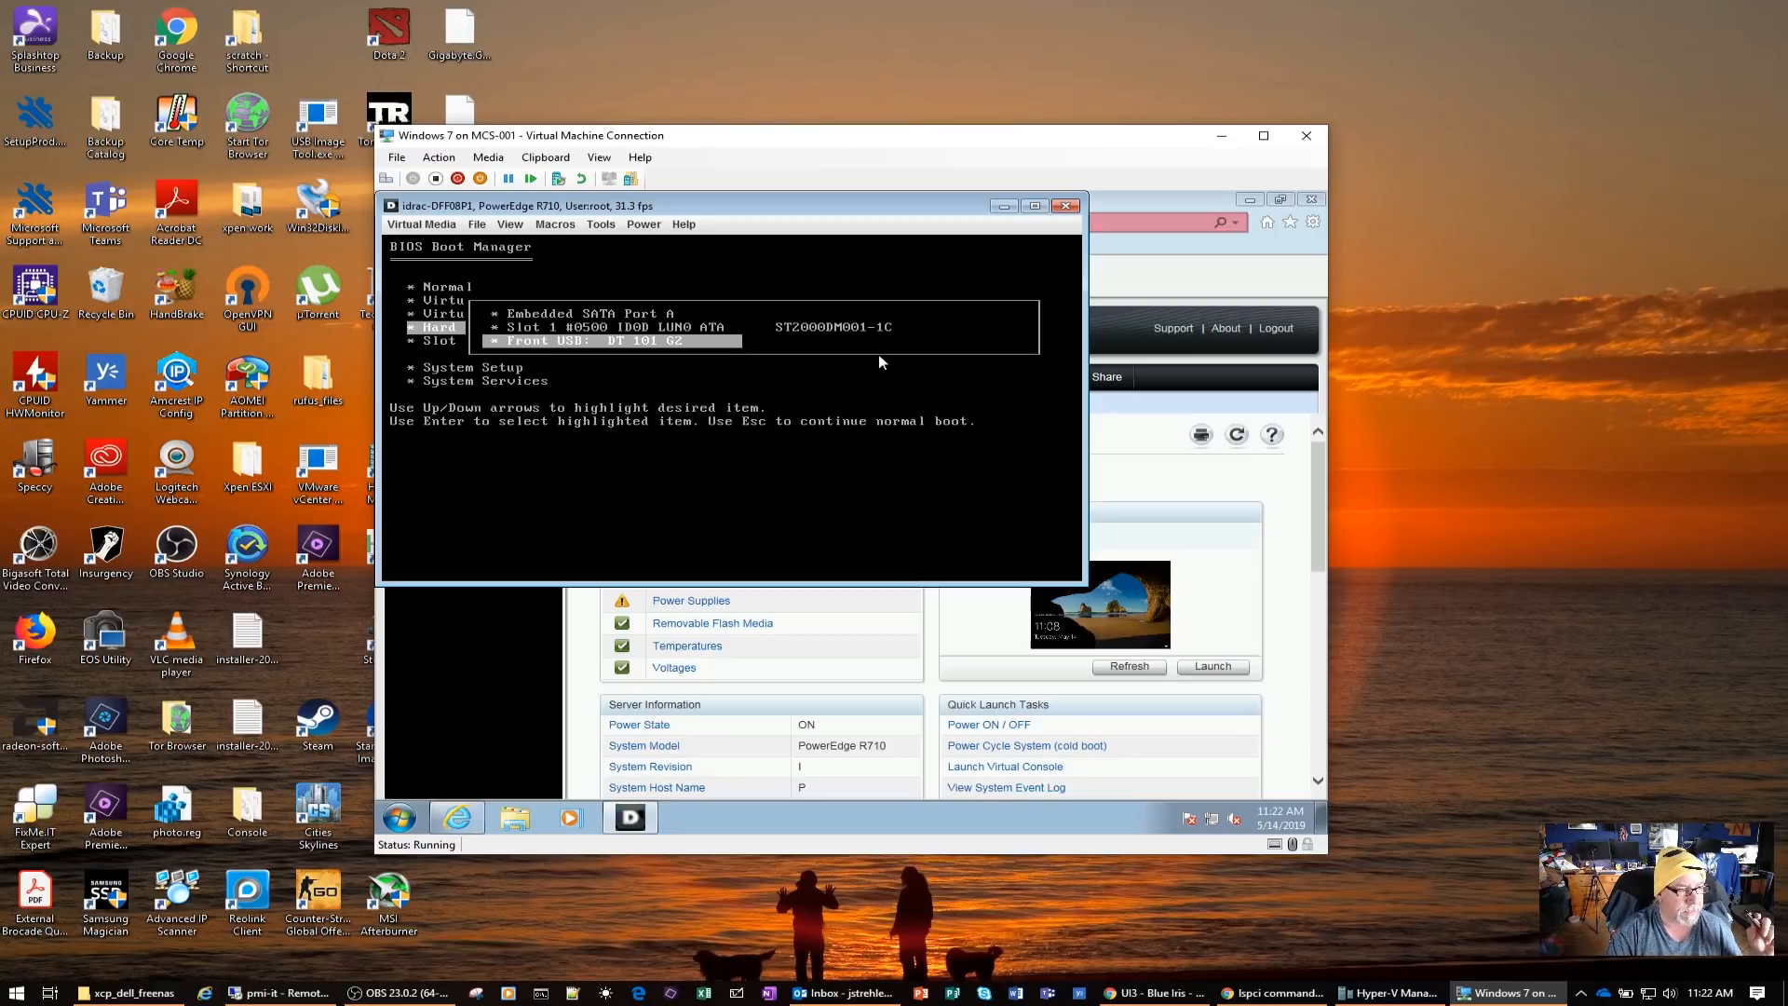
key(Return)
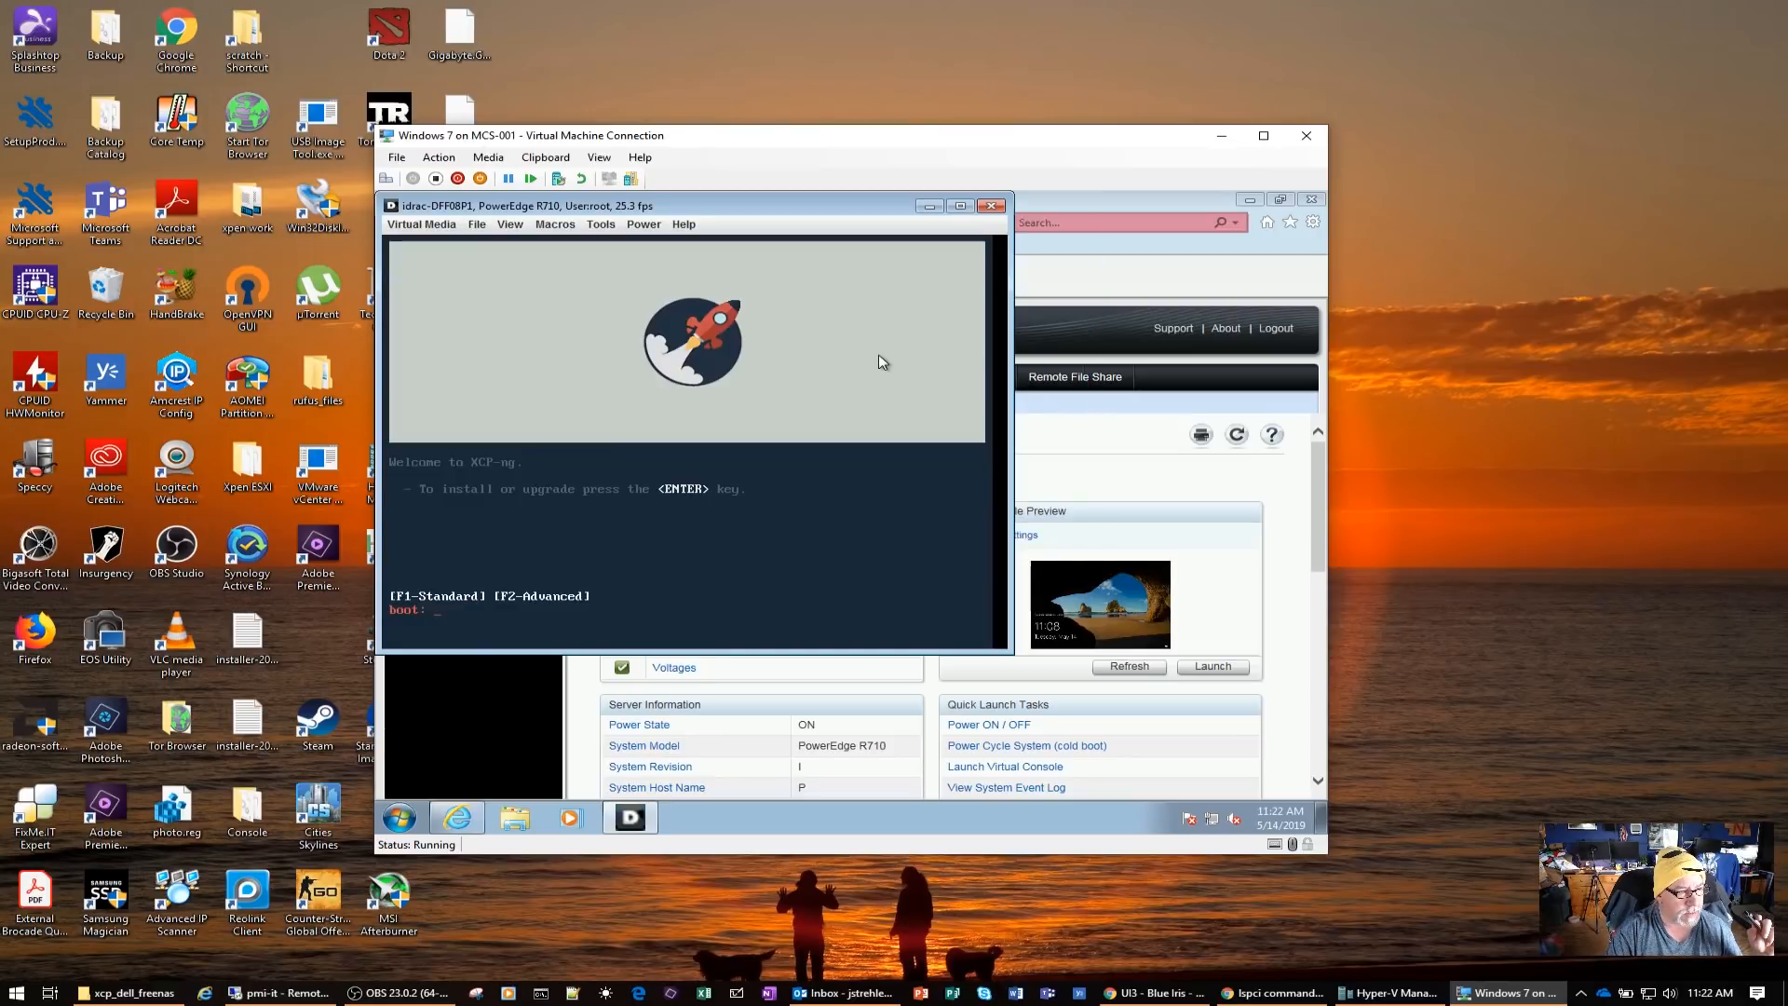
Start the XCP-ng installer with the [qwerty] us keymap and continue through the welcome notice, accepting the license agreement
key(Return)
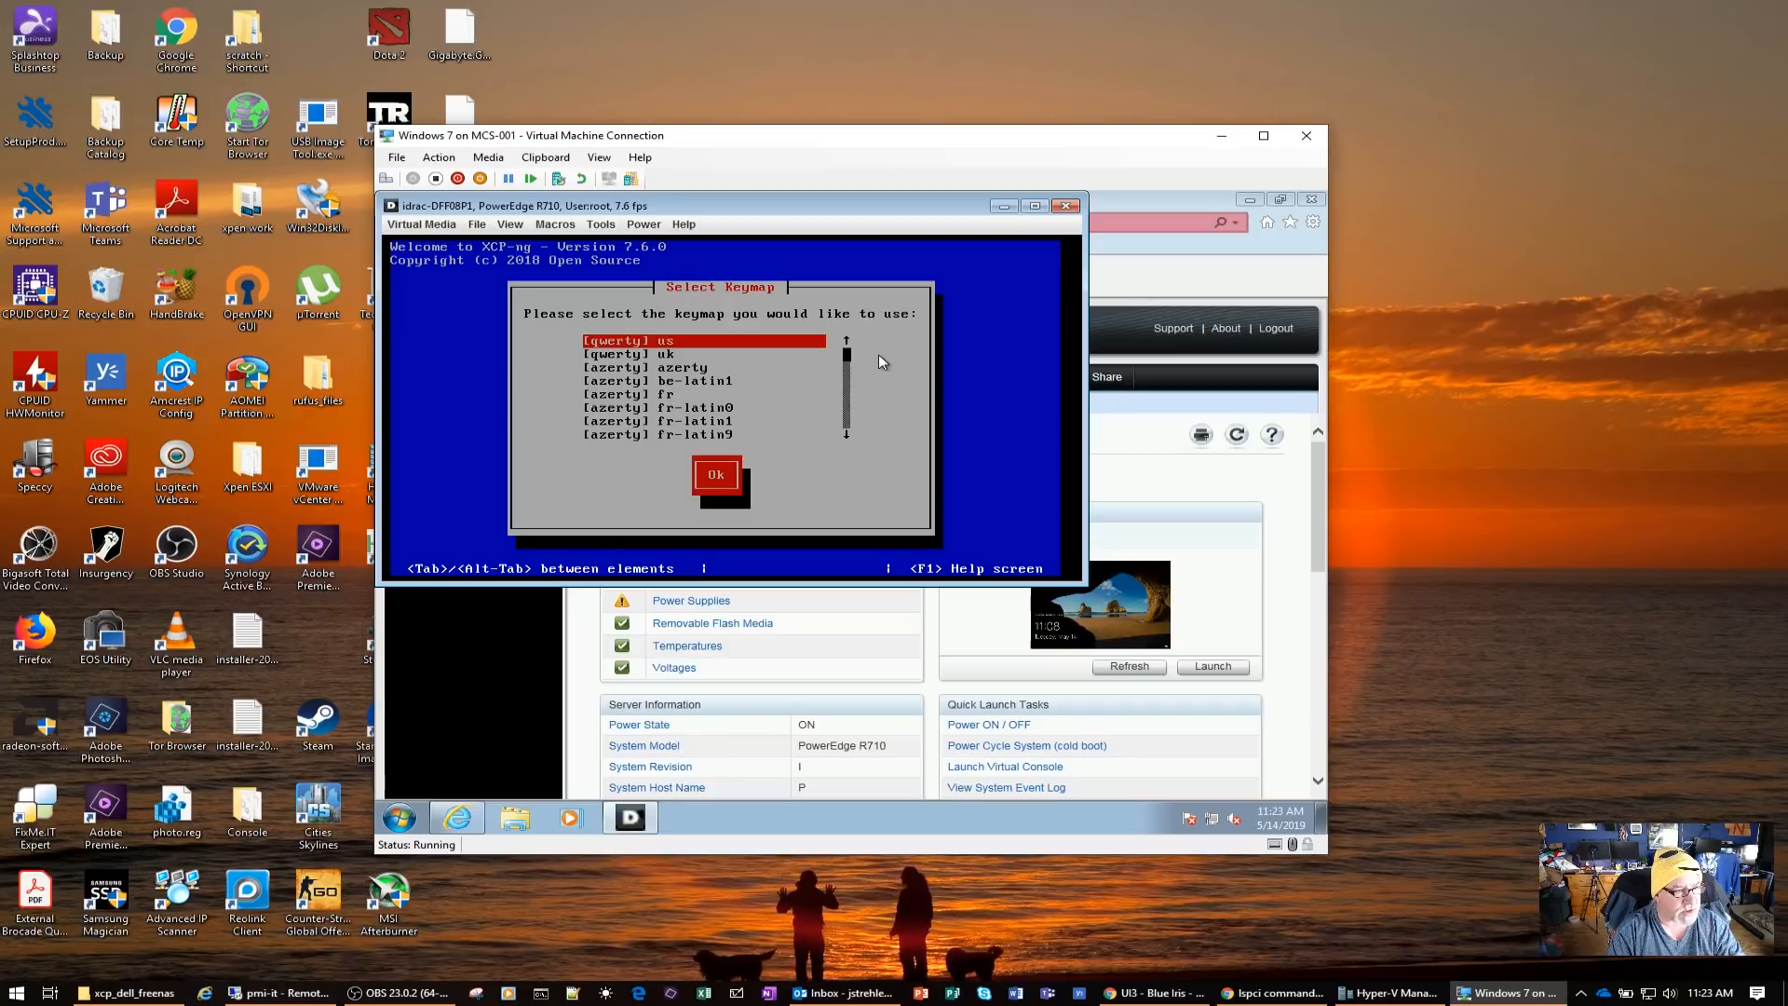
key(Tab)
key(Return)
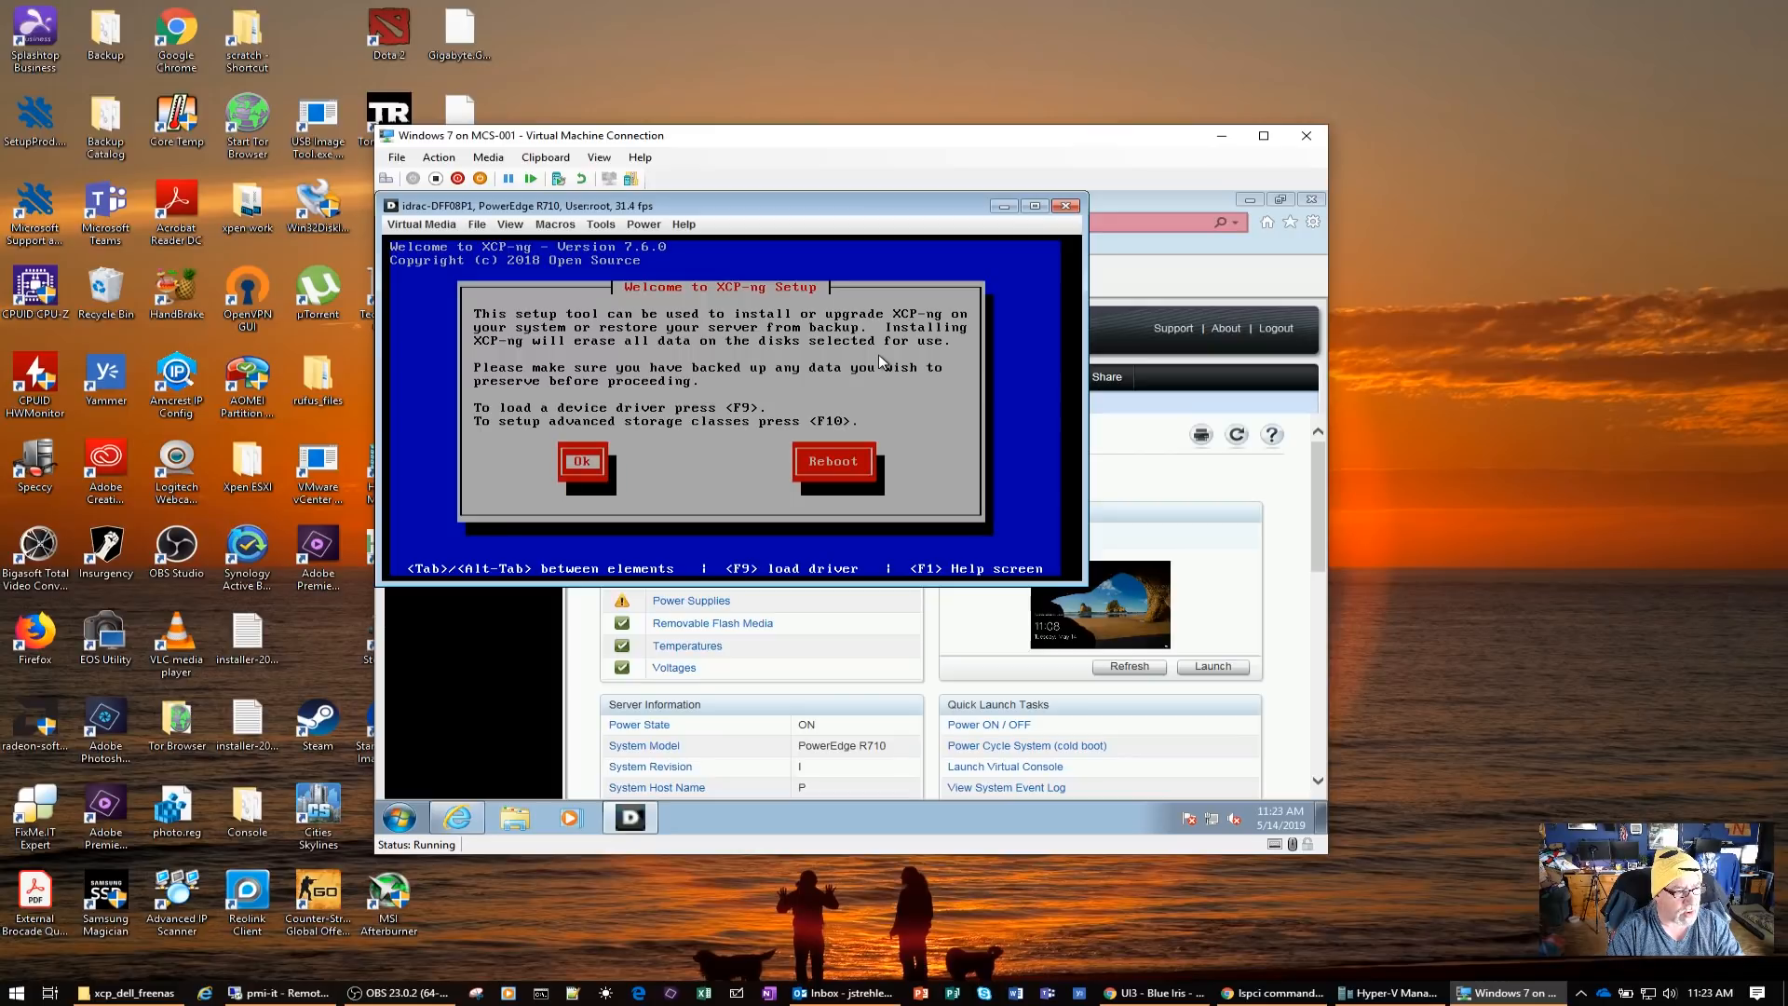
key(Return)
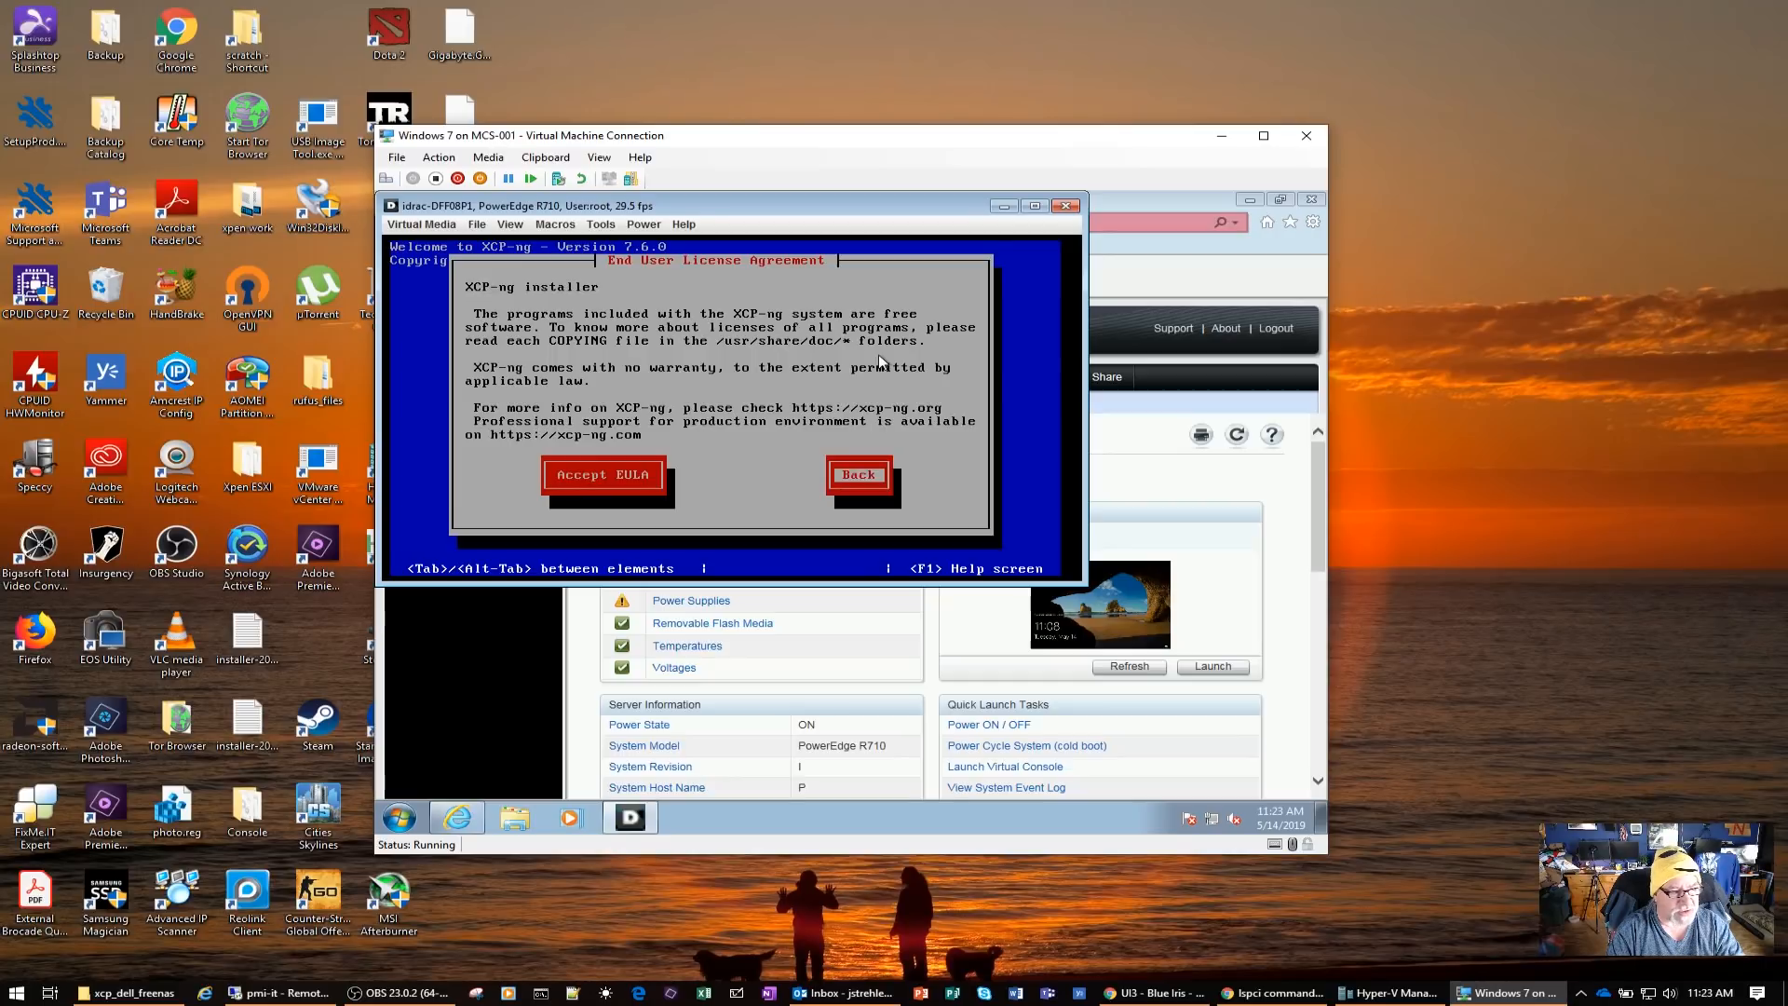
key(Return)
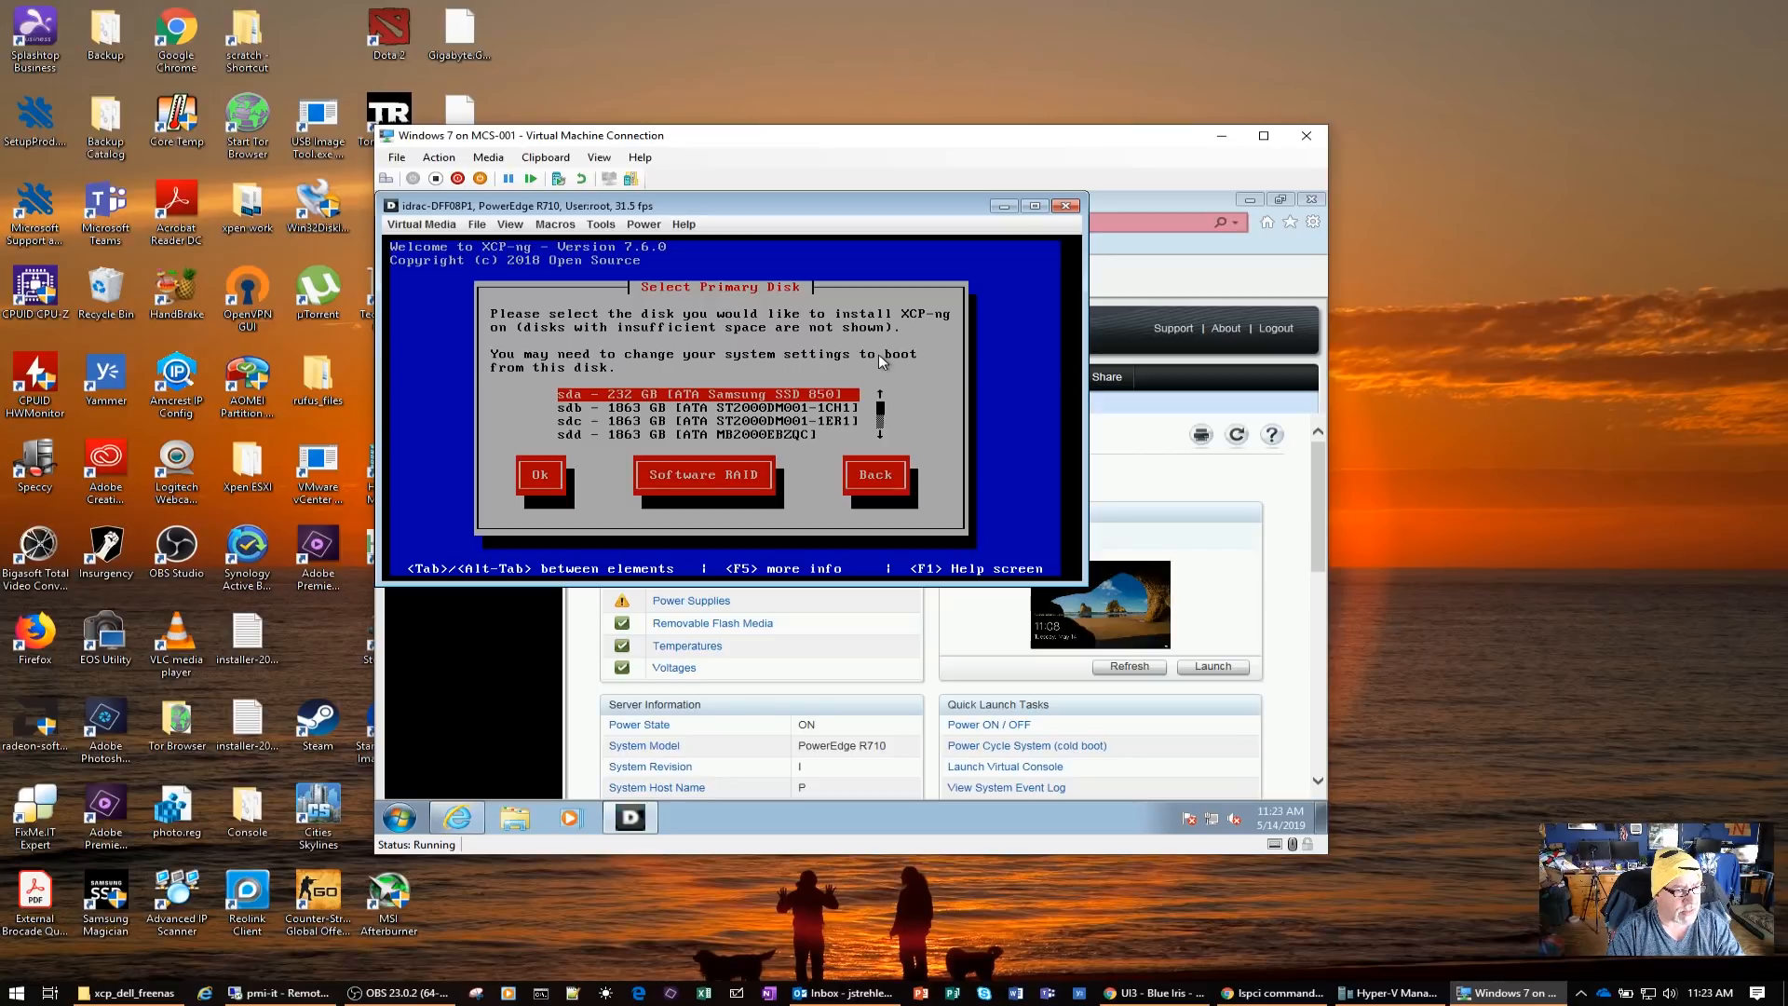
Look through the list of disks available as the primary installation disk, from sda through sdg
key(Down)
key(Down)
key(Down)
key(Down)
key(Down)
key(Down)
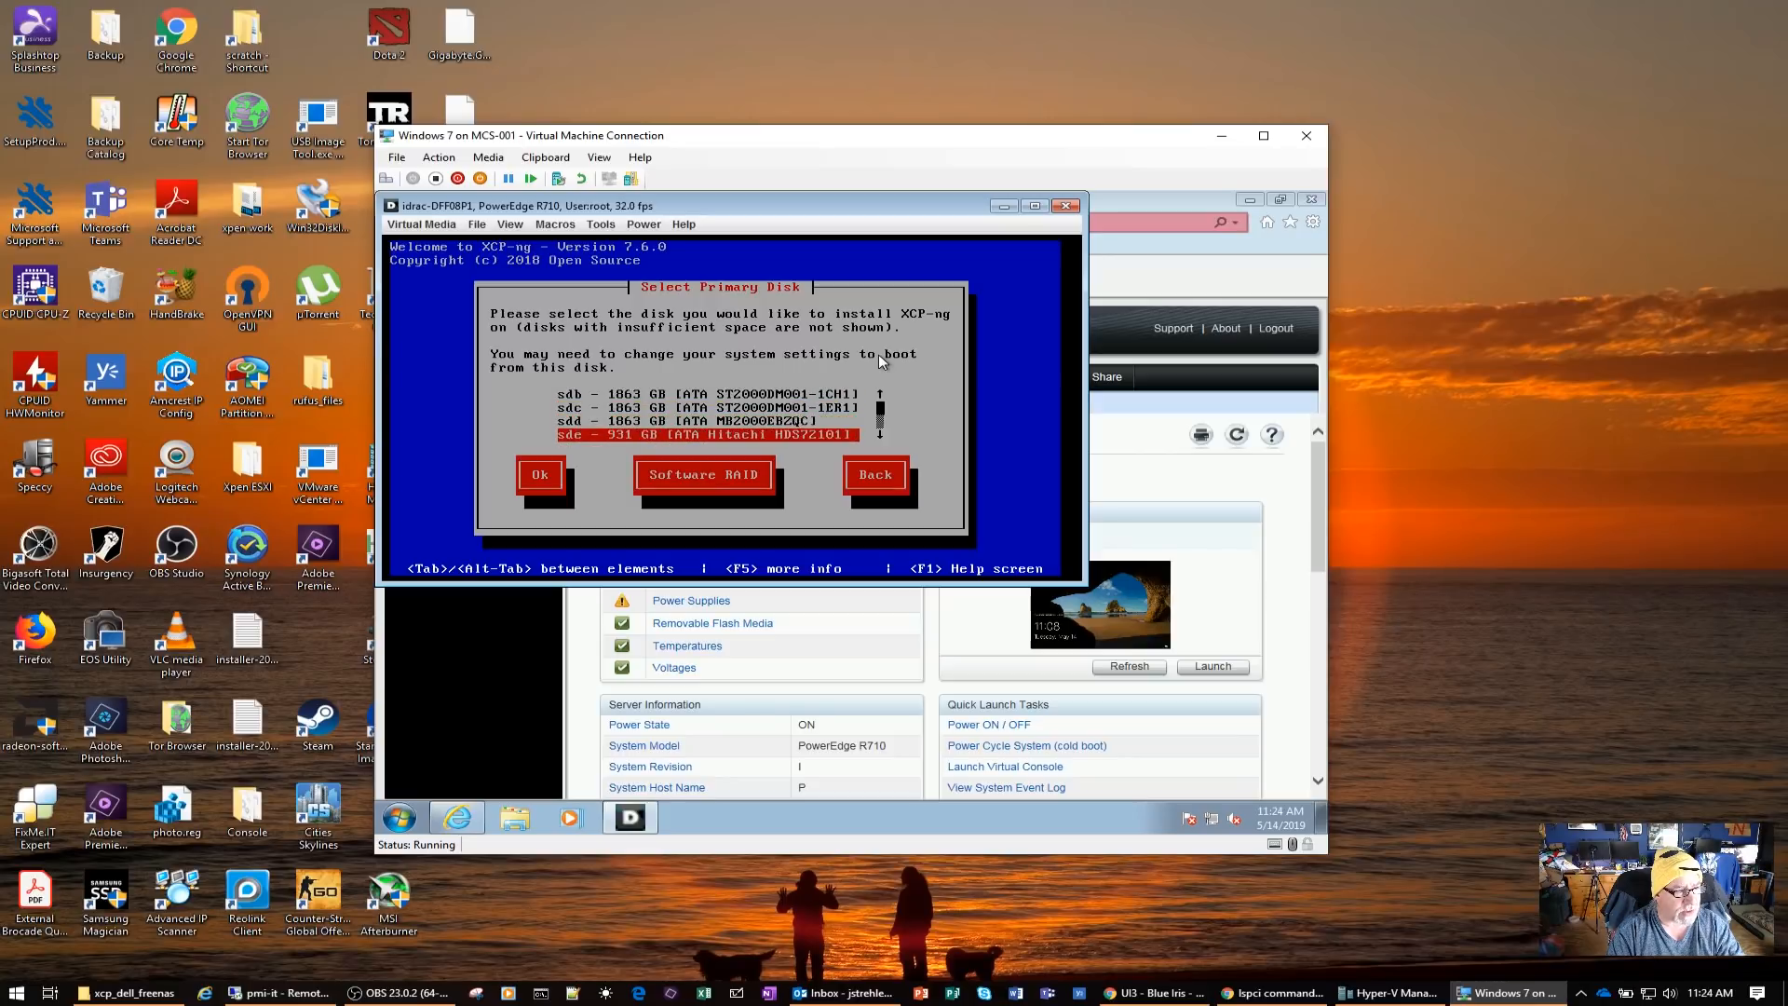
key(Up)
key(Up)
key(Up)
key(Up)
key(Up)
key(Up)
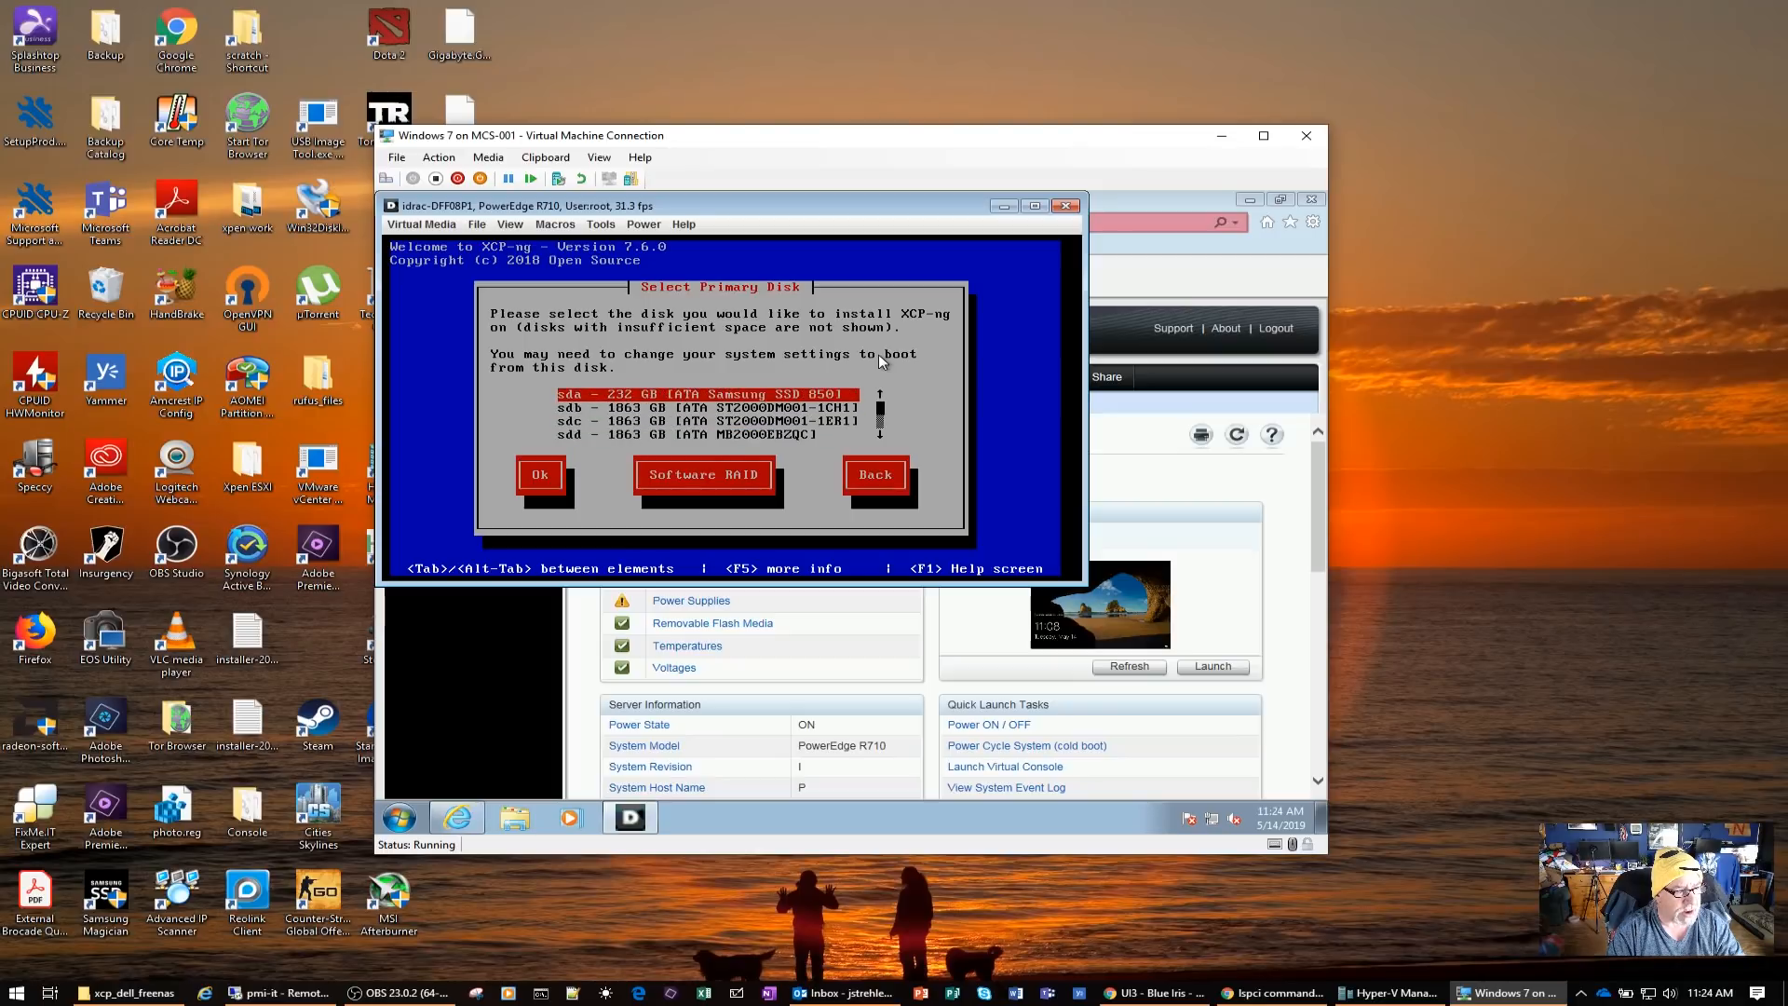
key(Down)
key(Down)
key(Down)
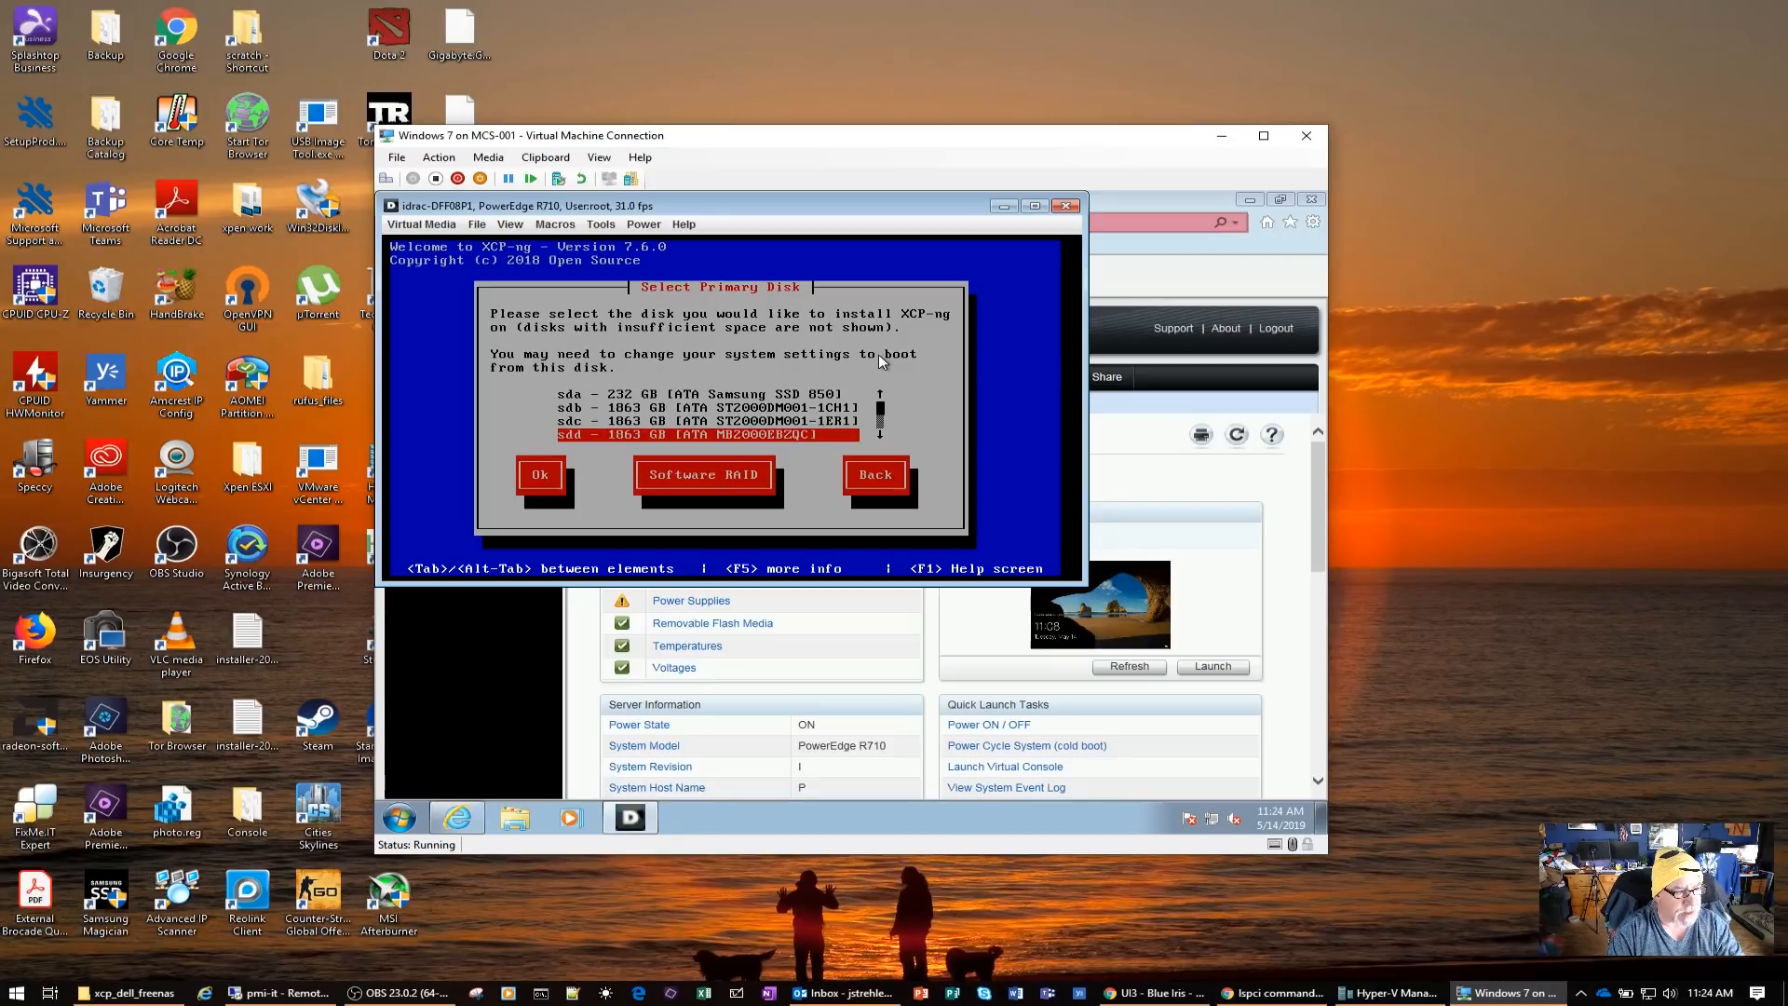
key(Down)
key(Up)
key(Up)
key(Up)
key(Down)
key(Down)
key(Down)
key(Down)
key(Down)
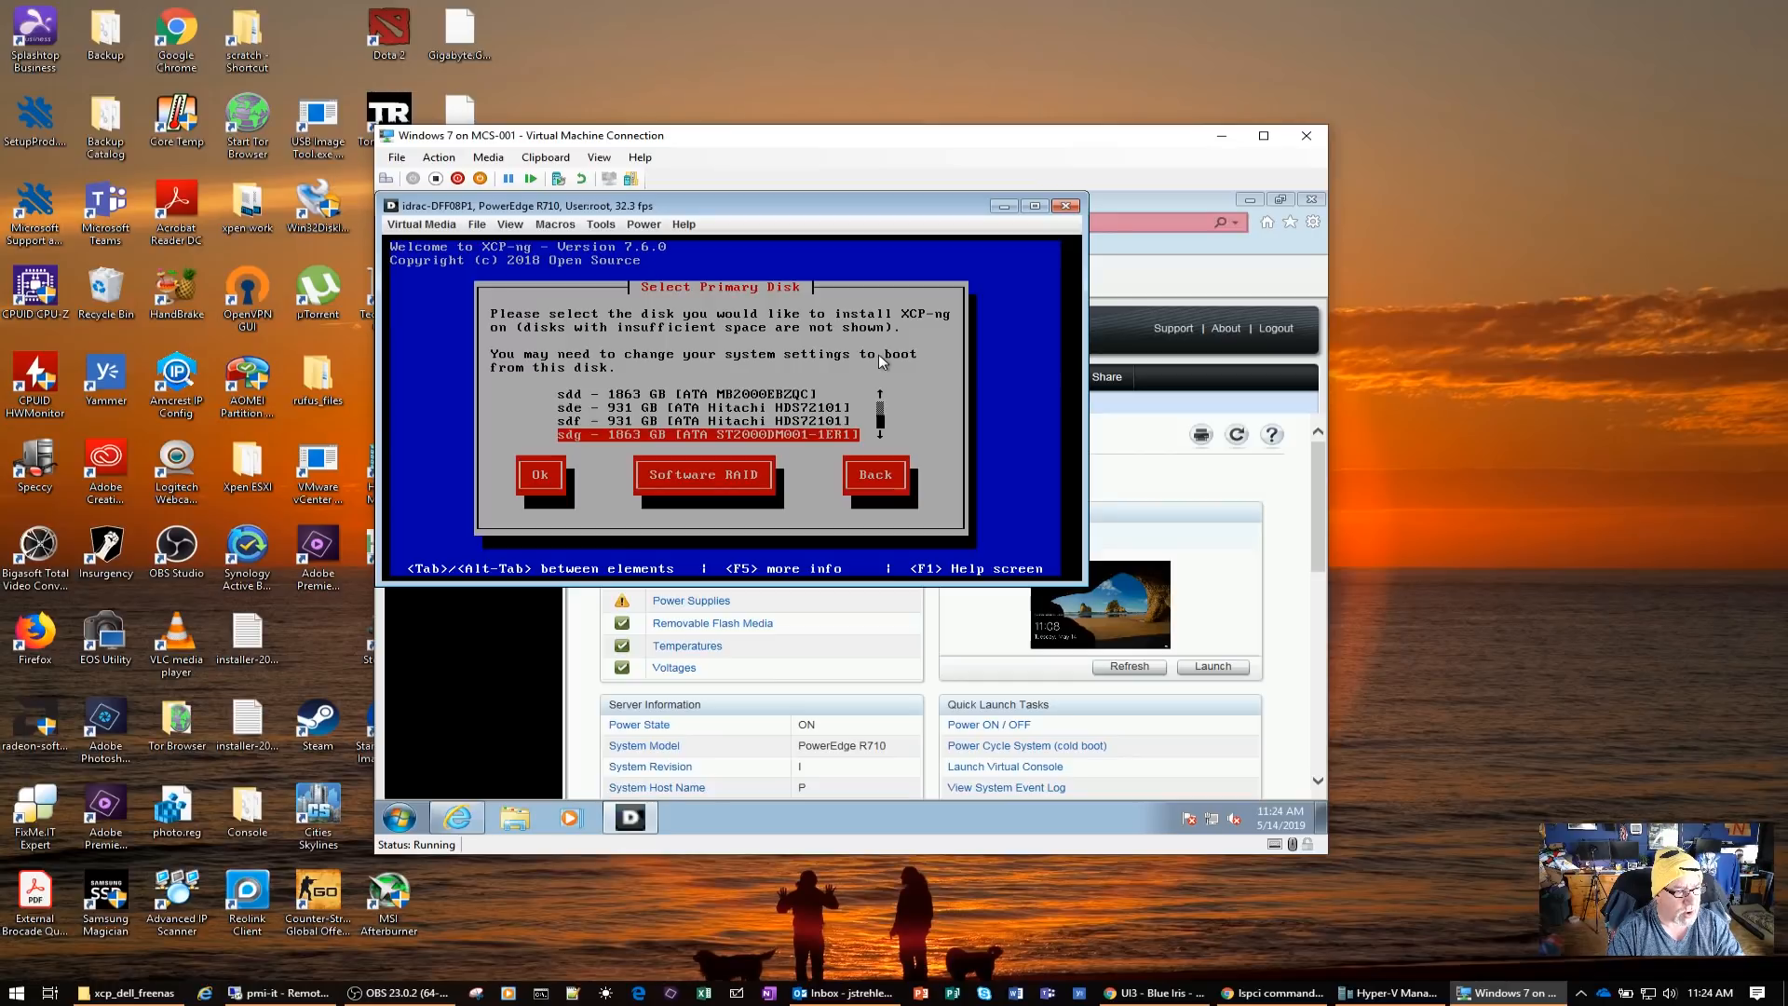
key(Up)
key(Up)
key(Up)
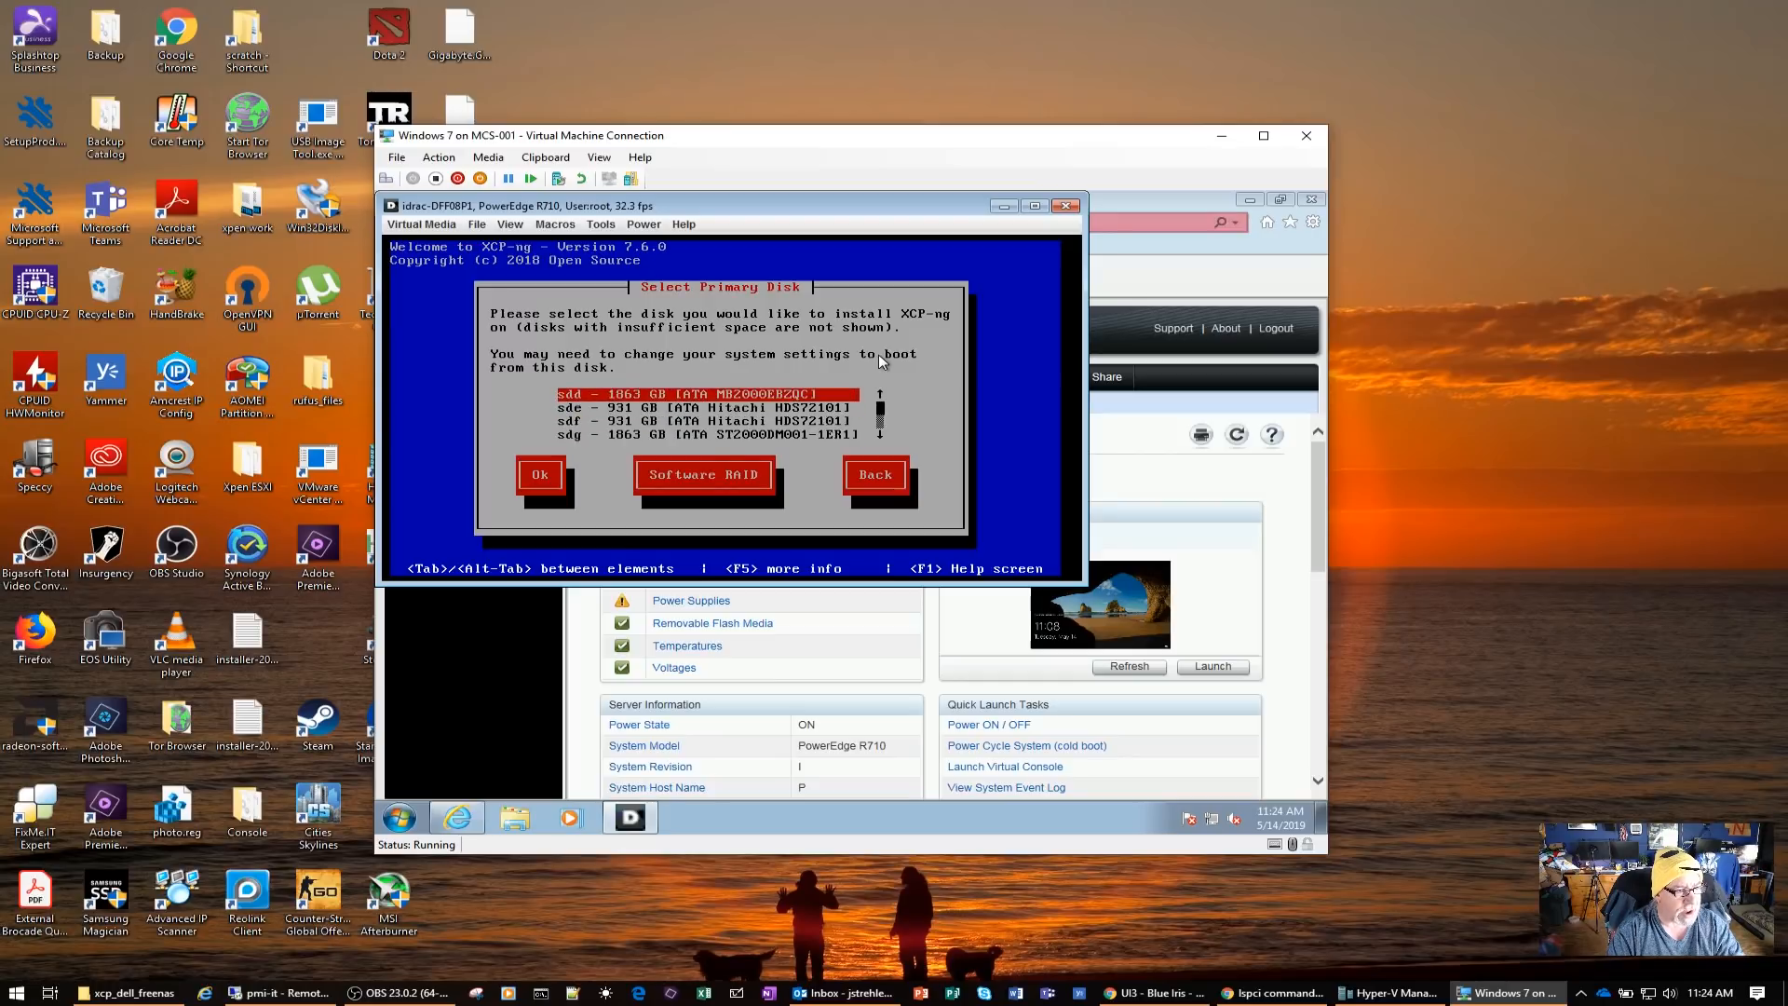
key(Up)
key(Up)
key(Up)
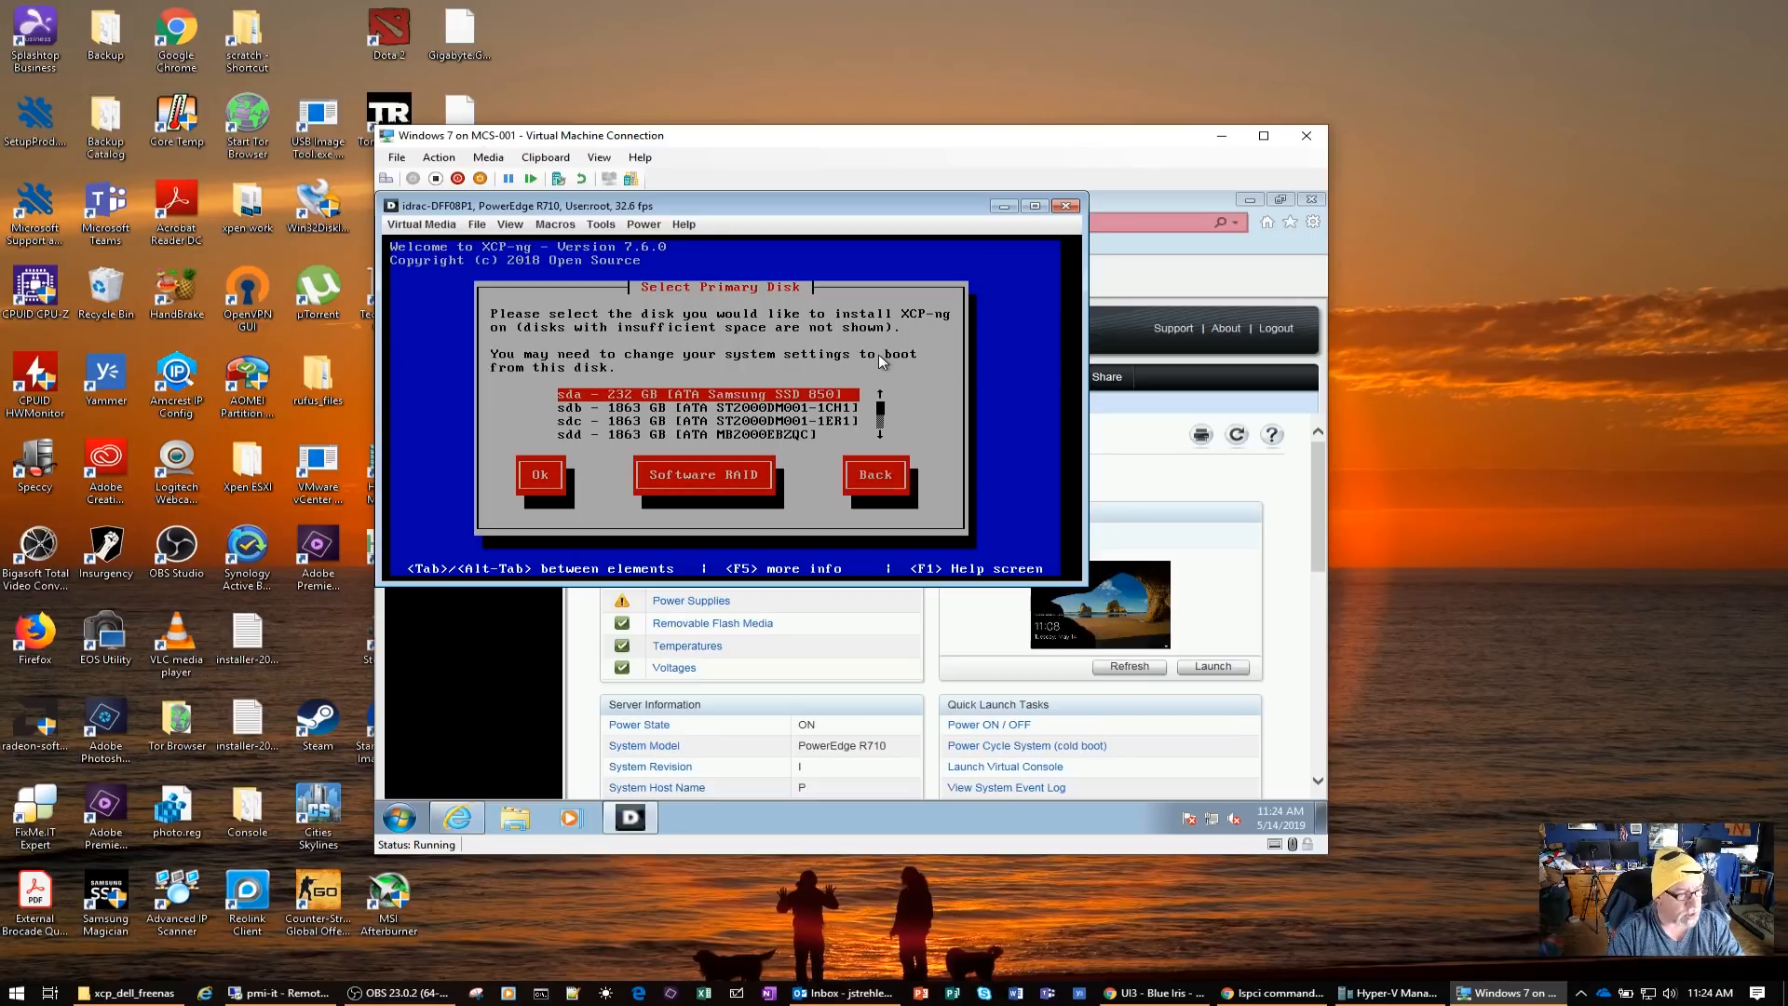
Choose sda, the 232 GB Samsung SSD 850, as the primary disk and accept it for LVM virtual machine storage
key(Tab)
key(Return)
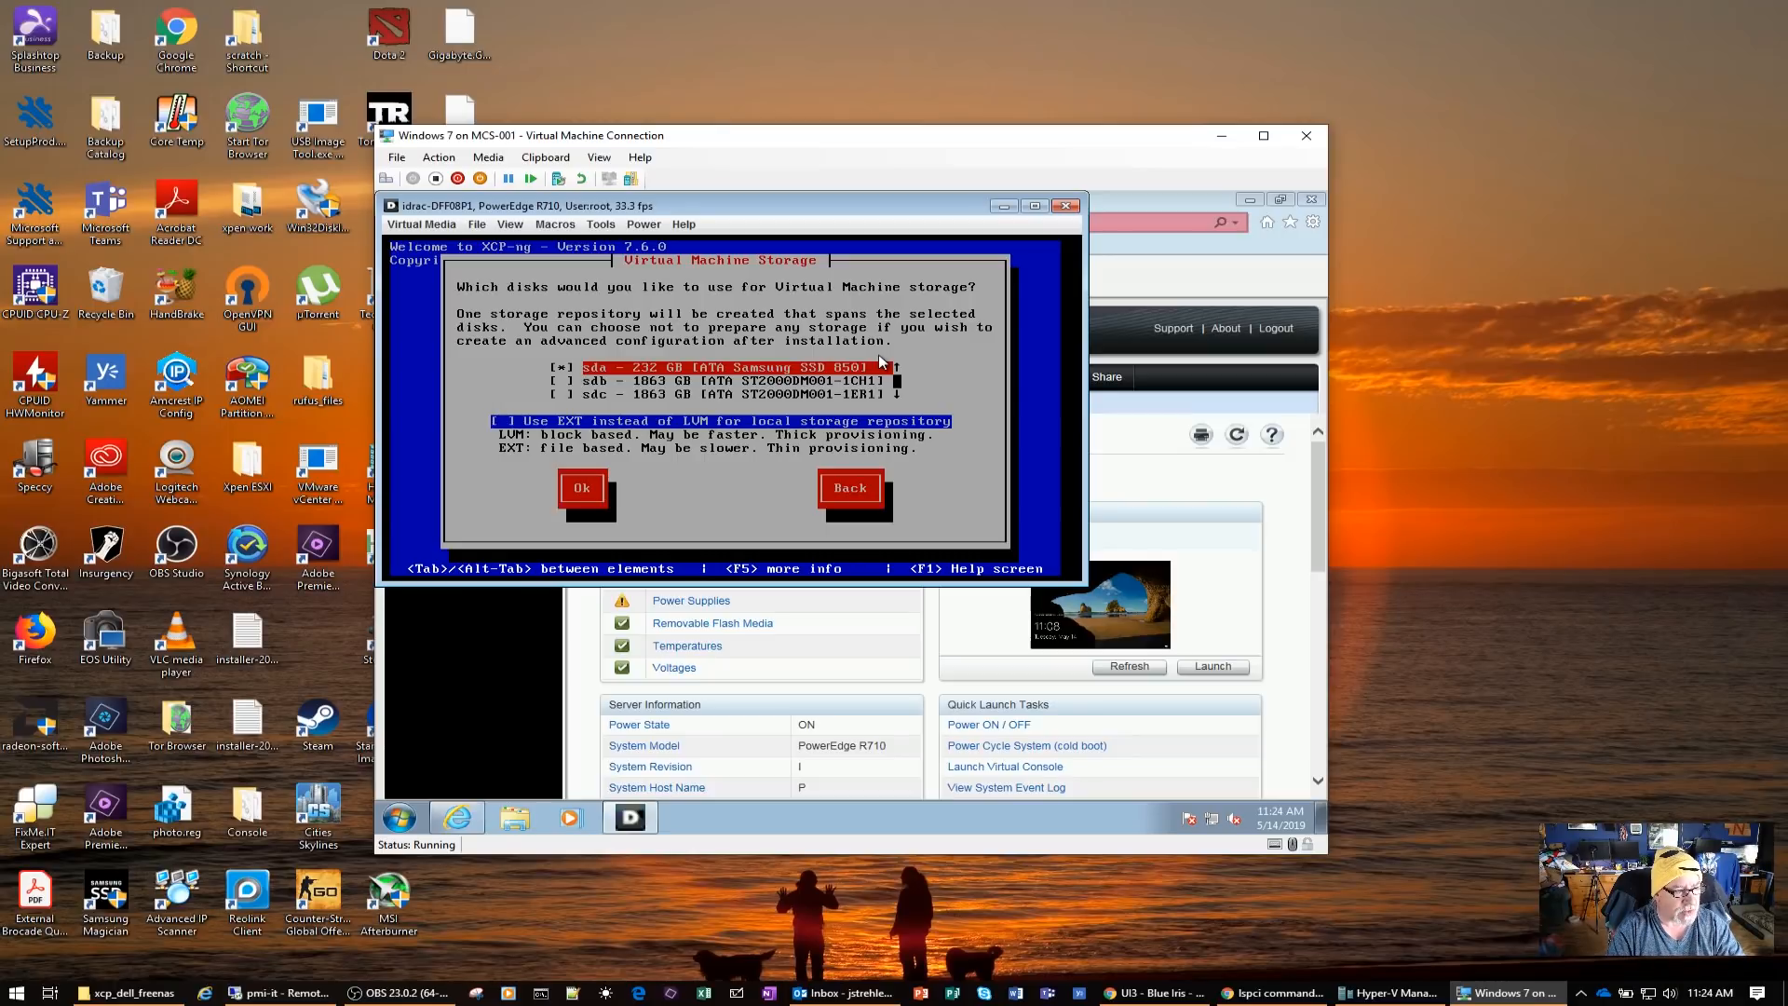
key(Tab)
key(Tab)
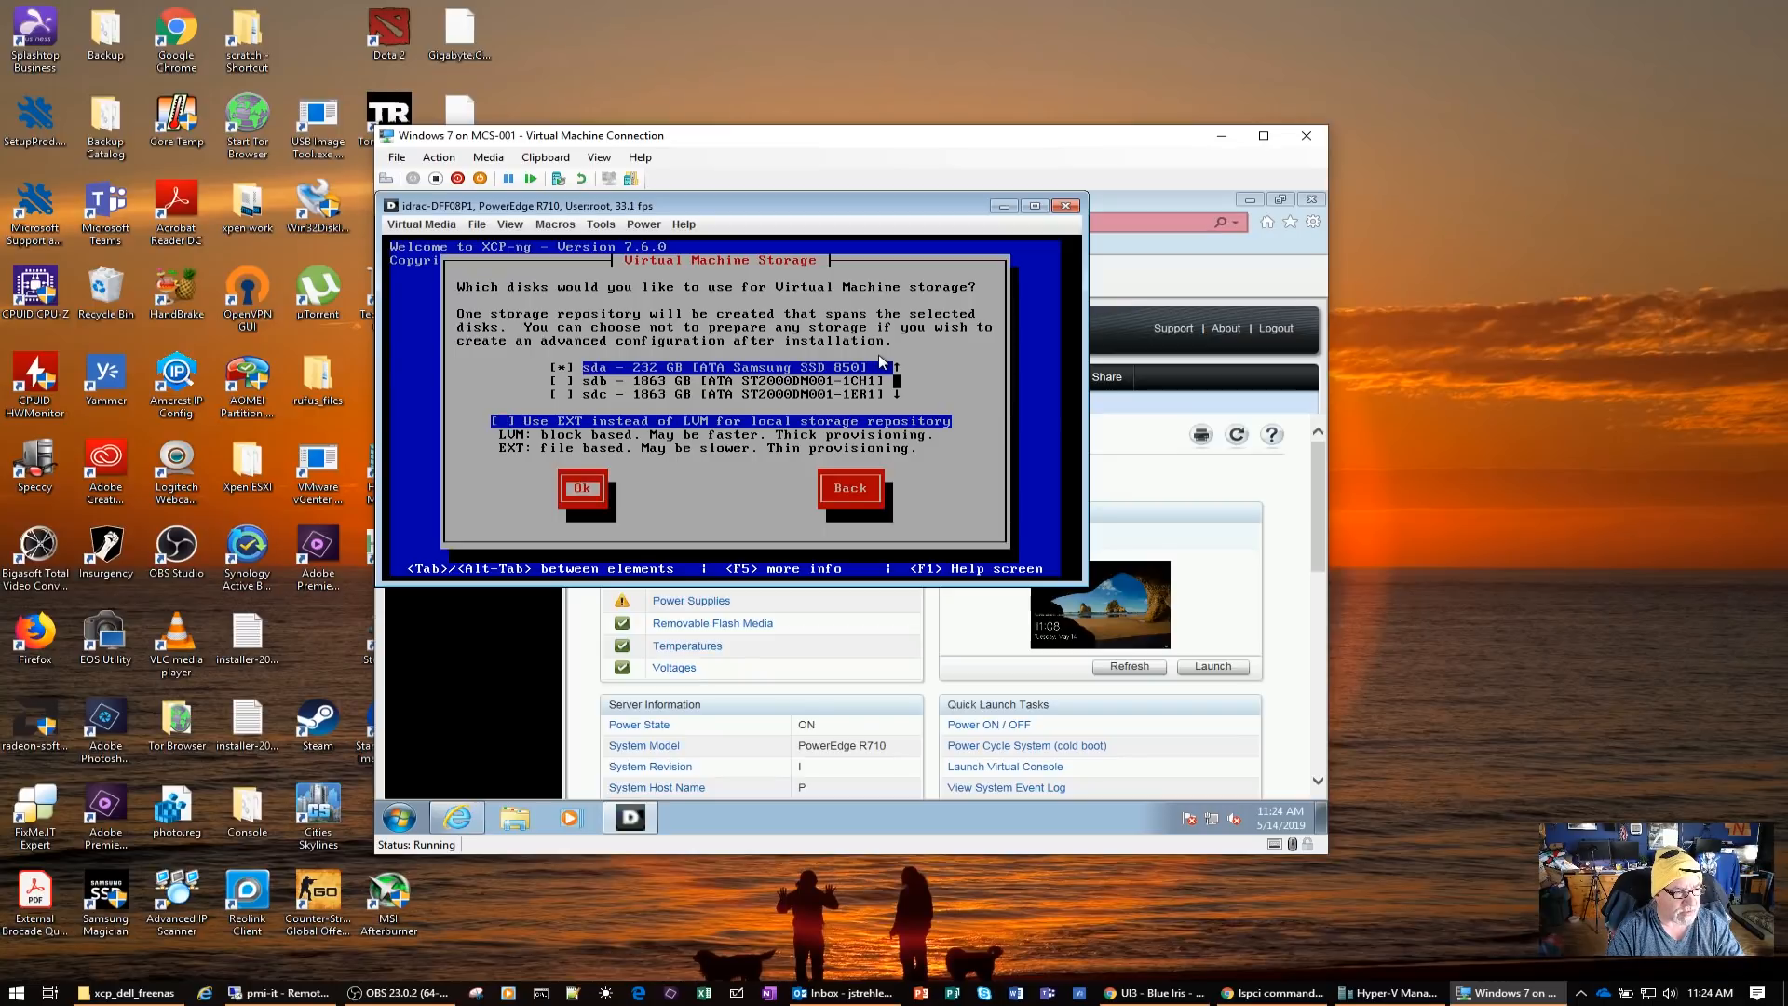
key(Return)
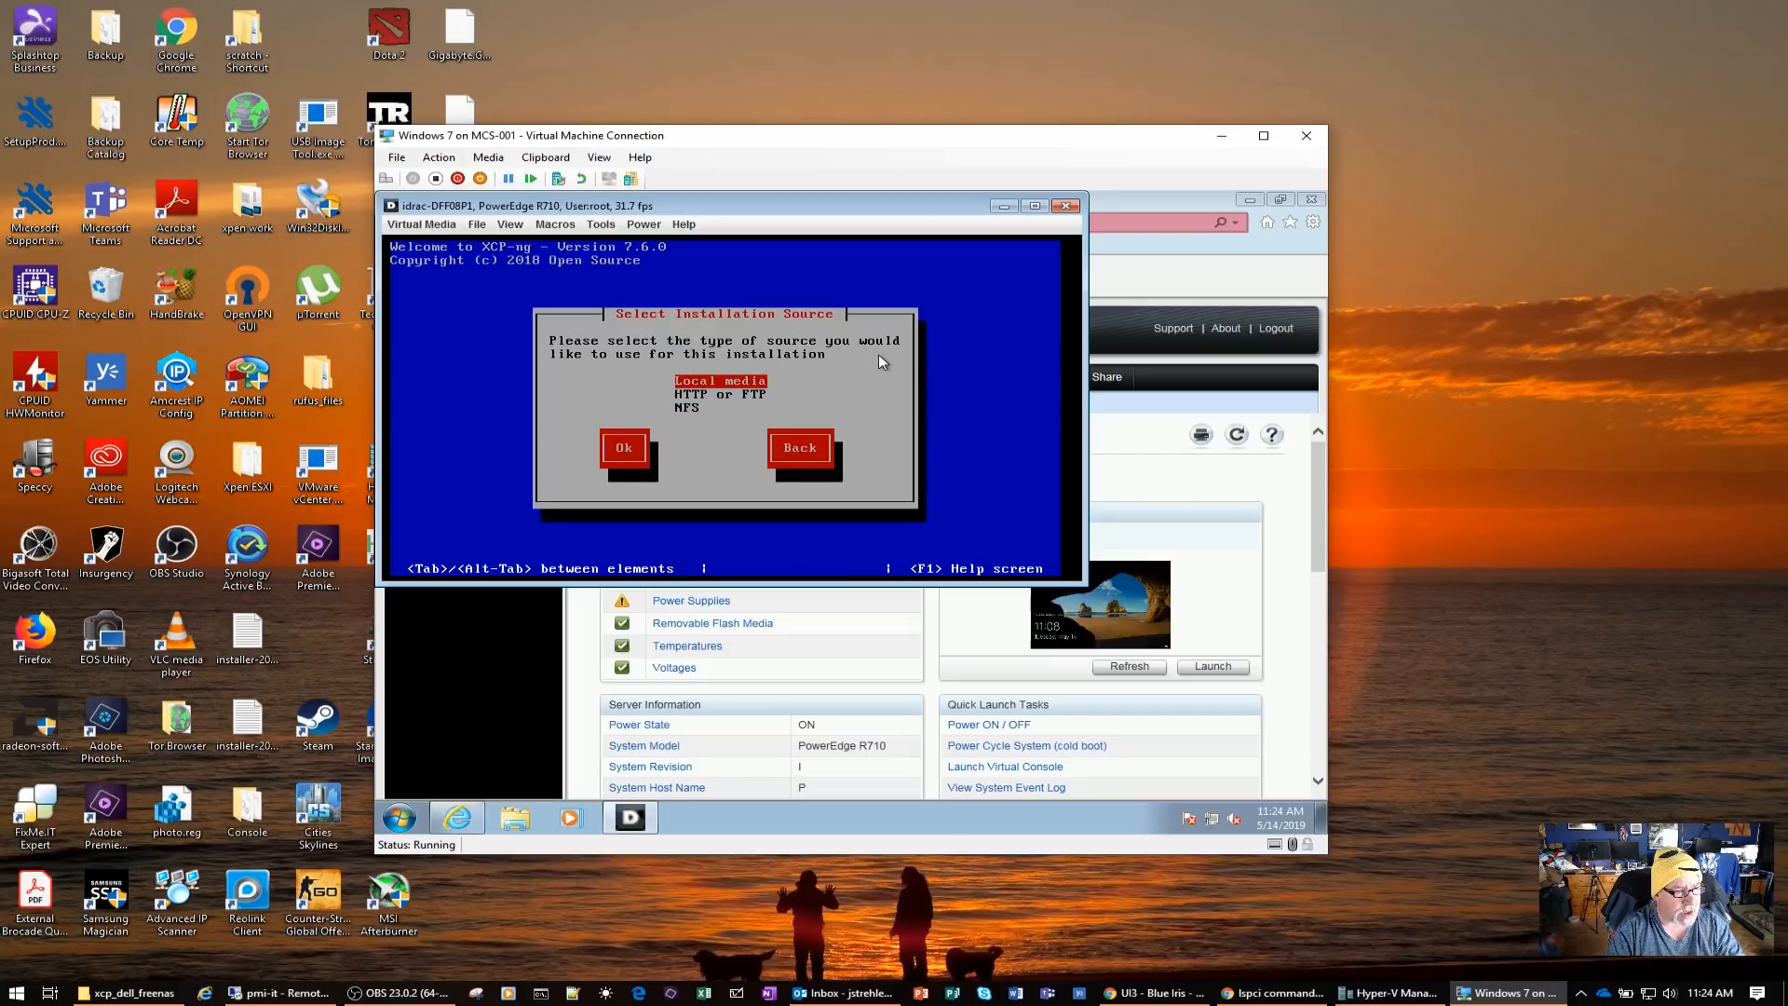
Choose local media as the installation source and skip its verification
key(Tab)
key(Return)
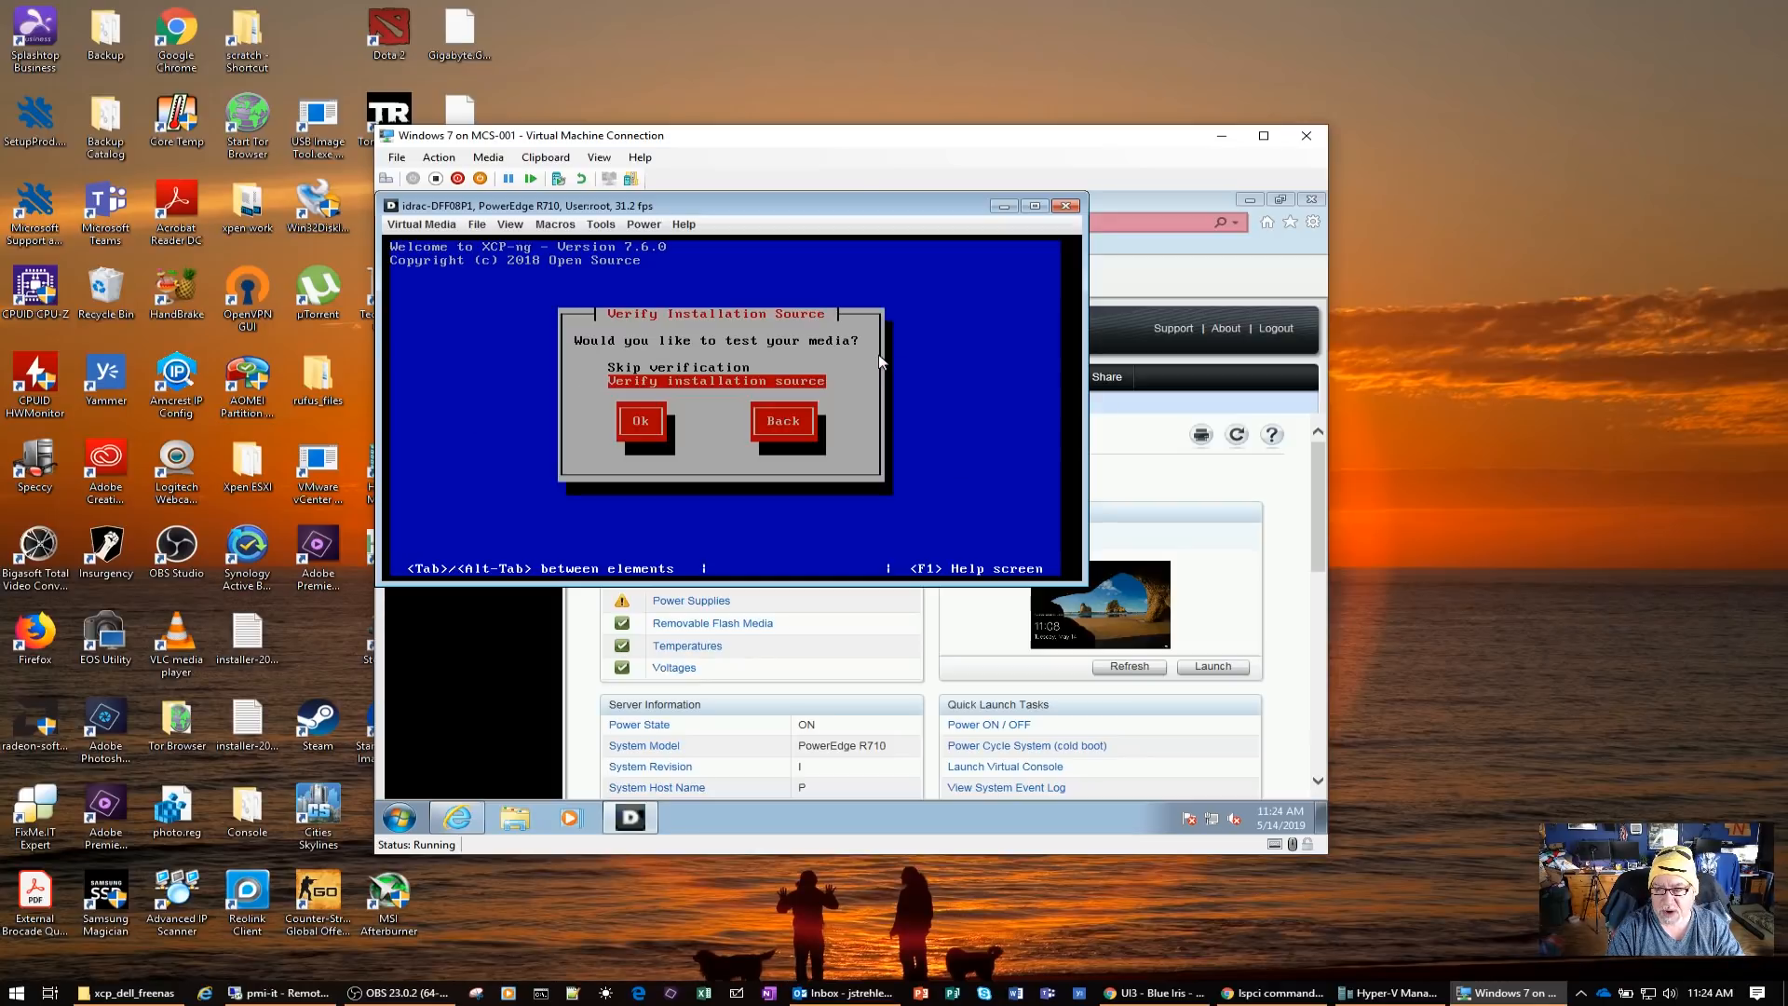
key(Up)
key(Tab)
key(Return)
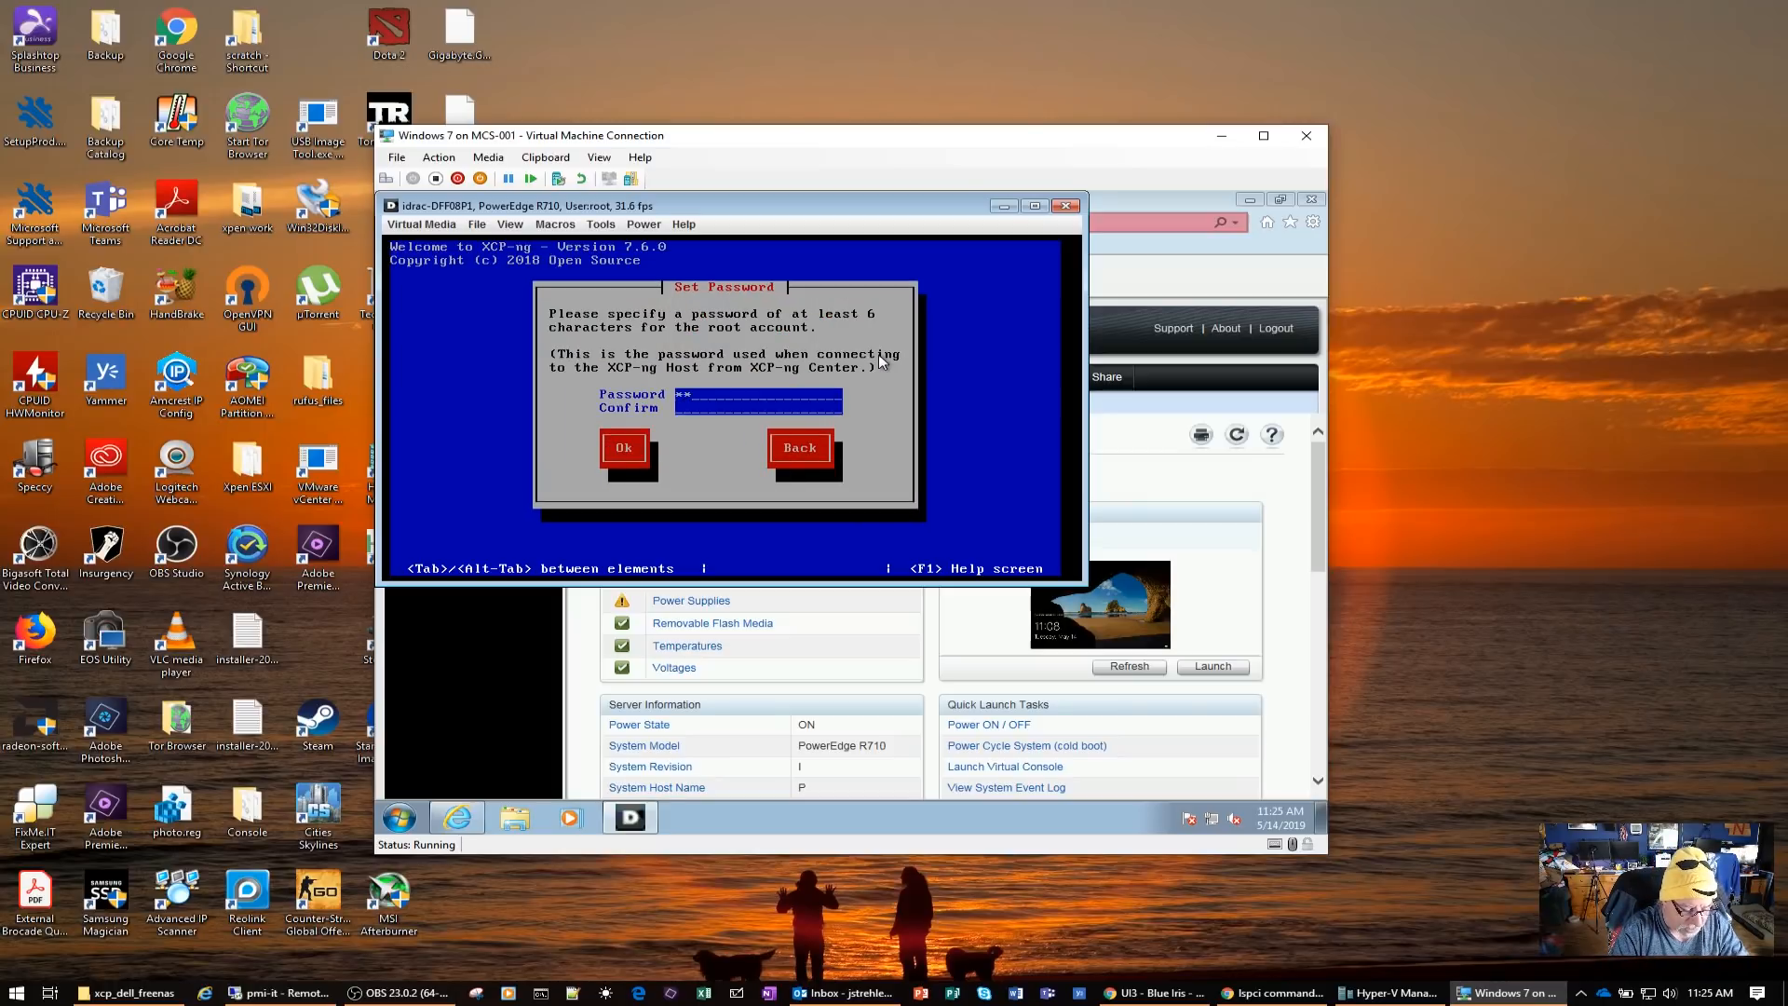
Enter and confirm the root account password for the host
text(*******)
key(Tab)
text(********)
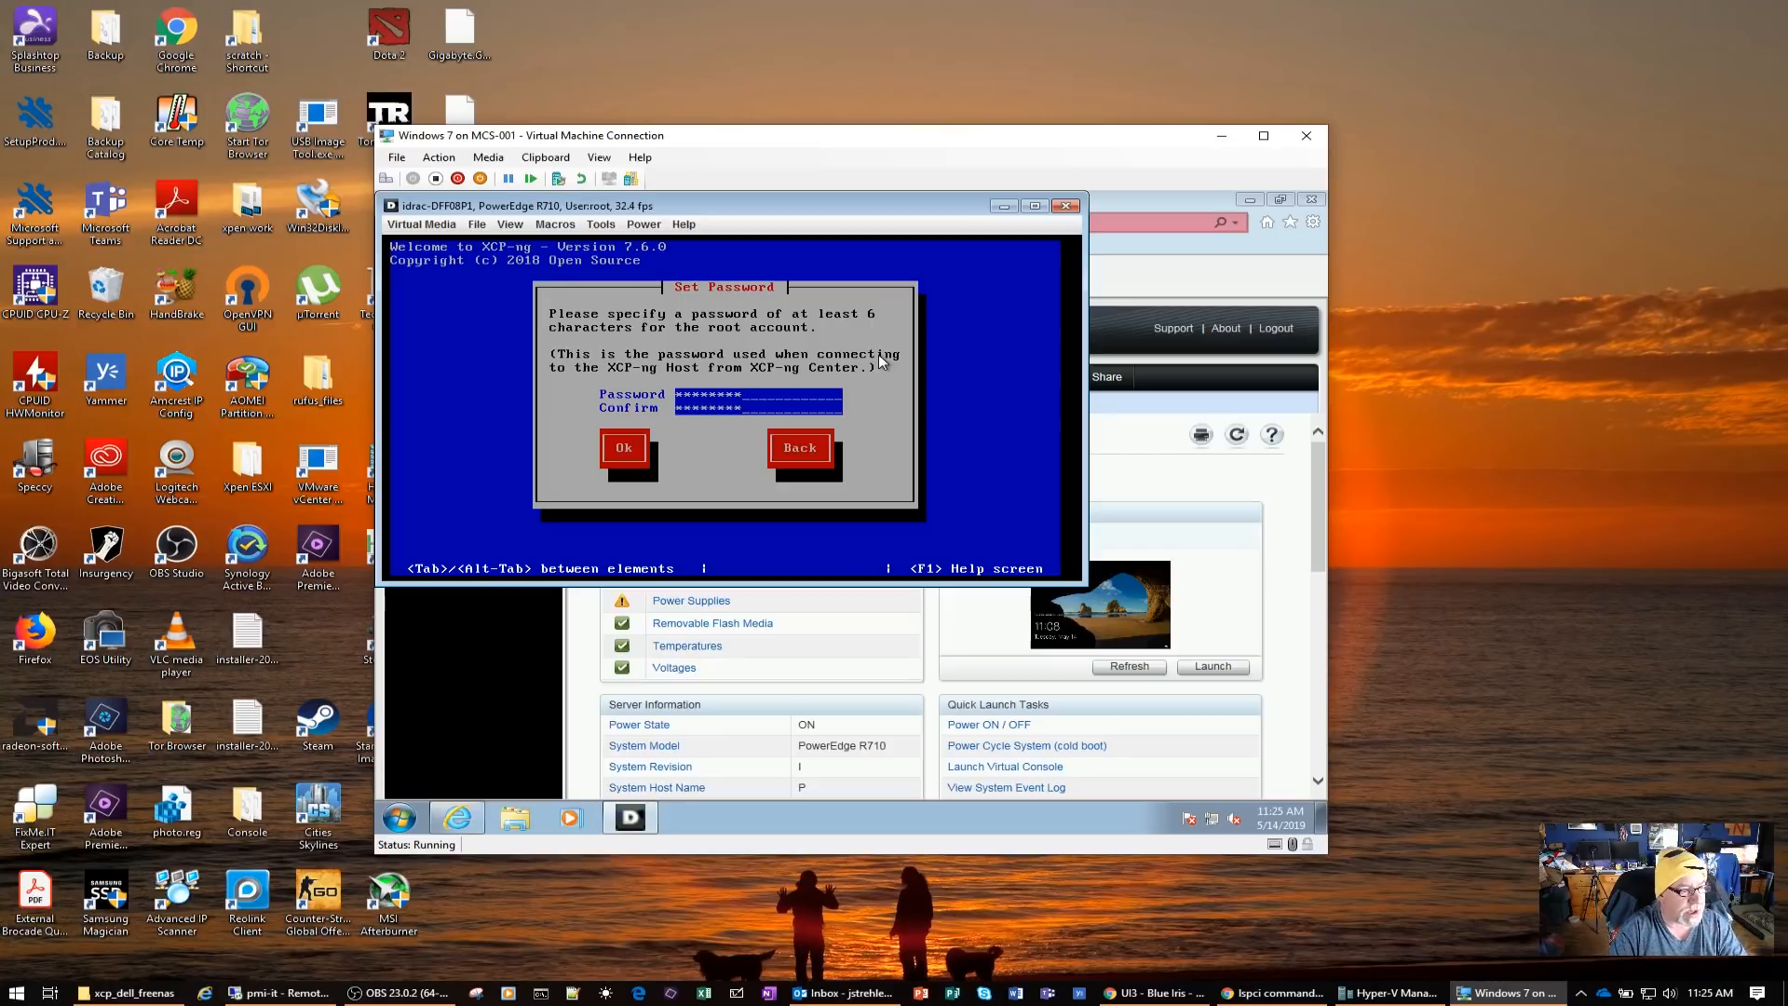
key(Tab)
key(Return)
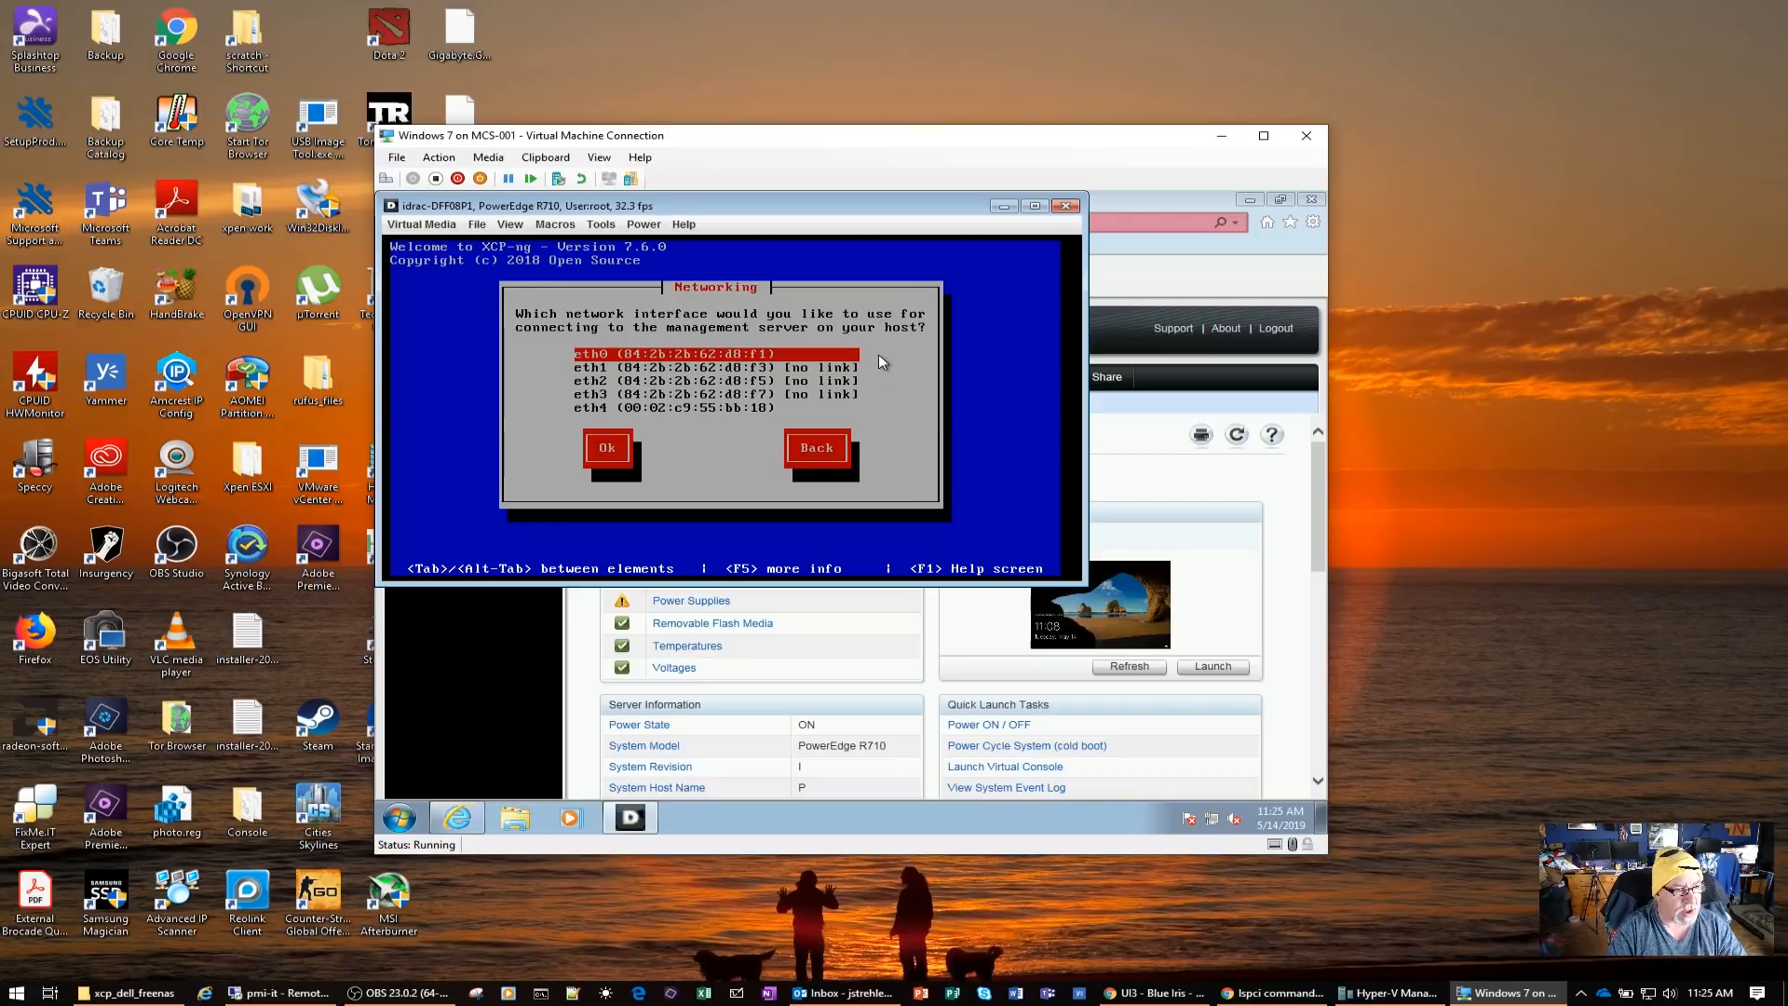
Look over the network interfaces and choose eth0 for the management connection
key(Down)
key(Down)
key(Down)
key(Down)
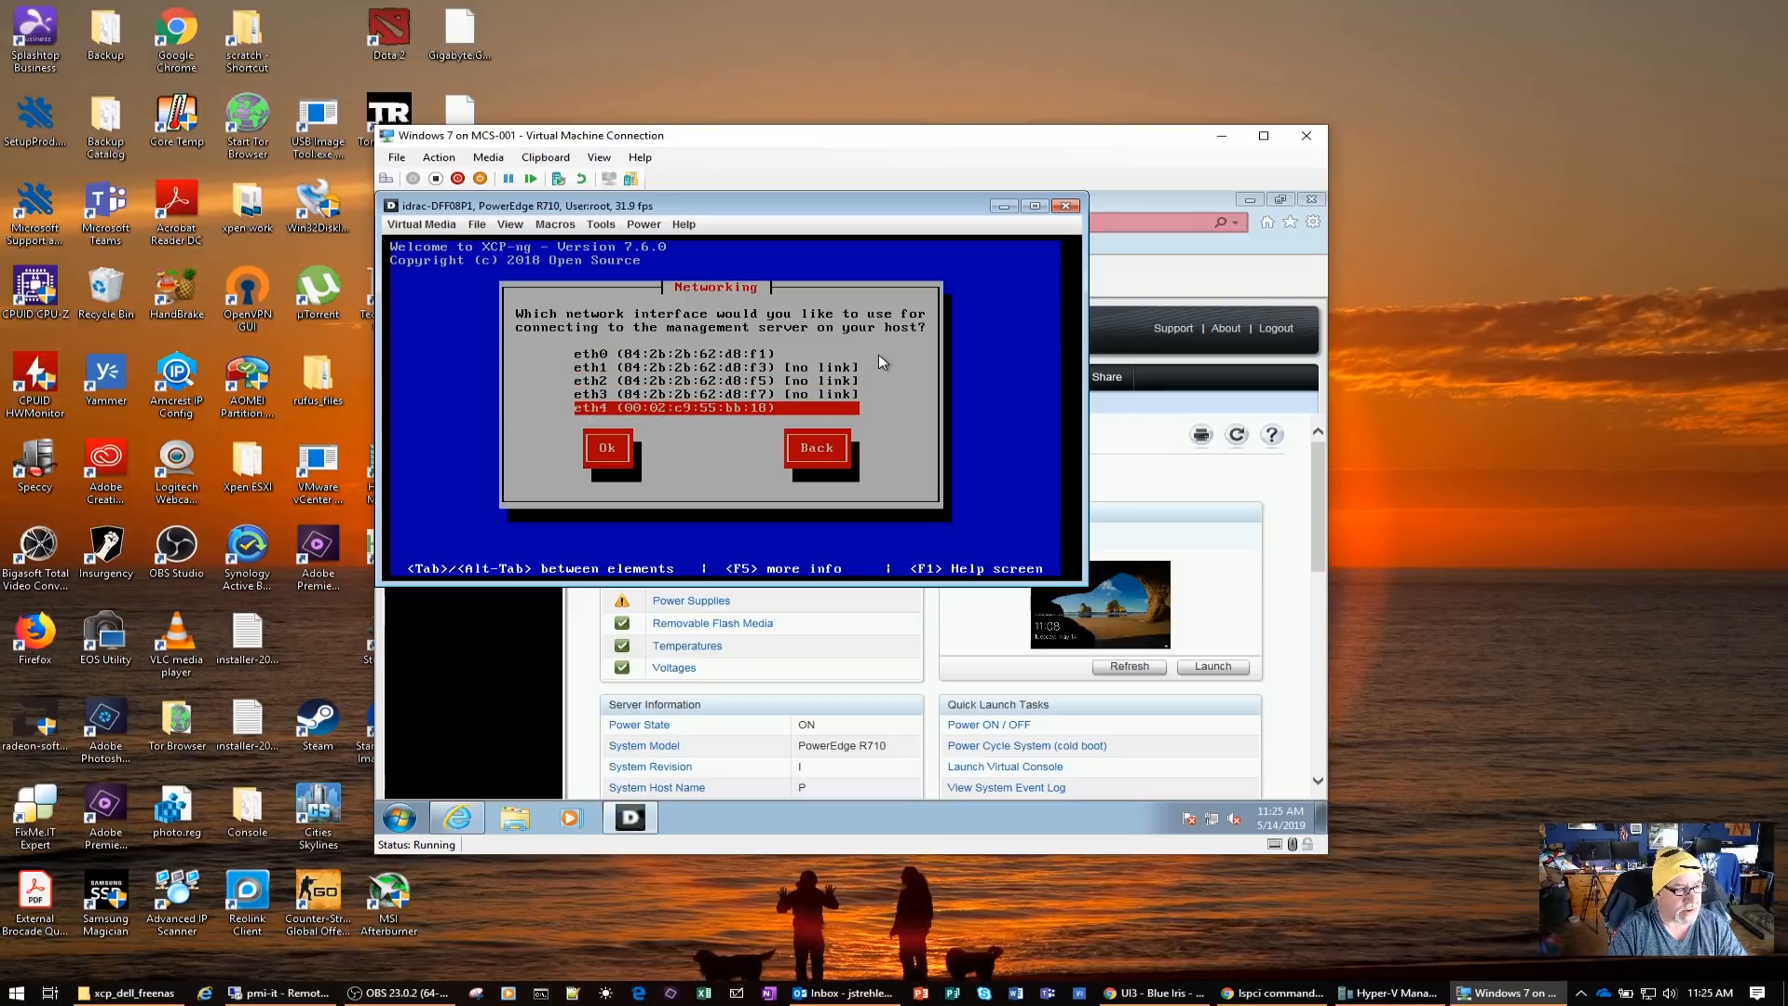
key(Up)
key(Up)
key(Up)
key(Up)
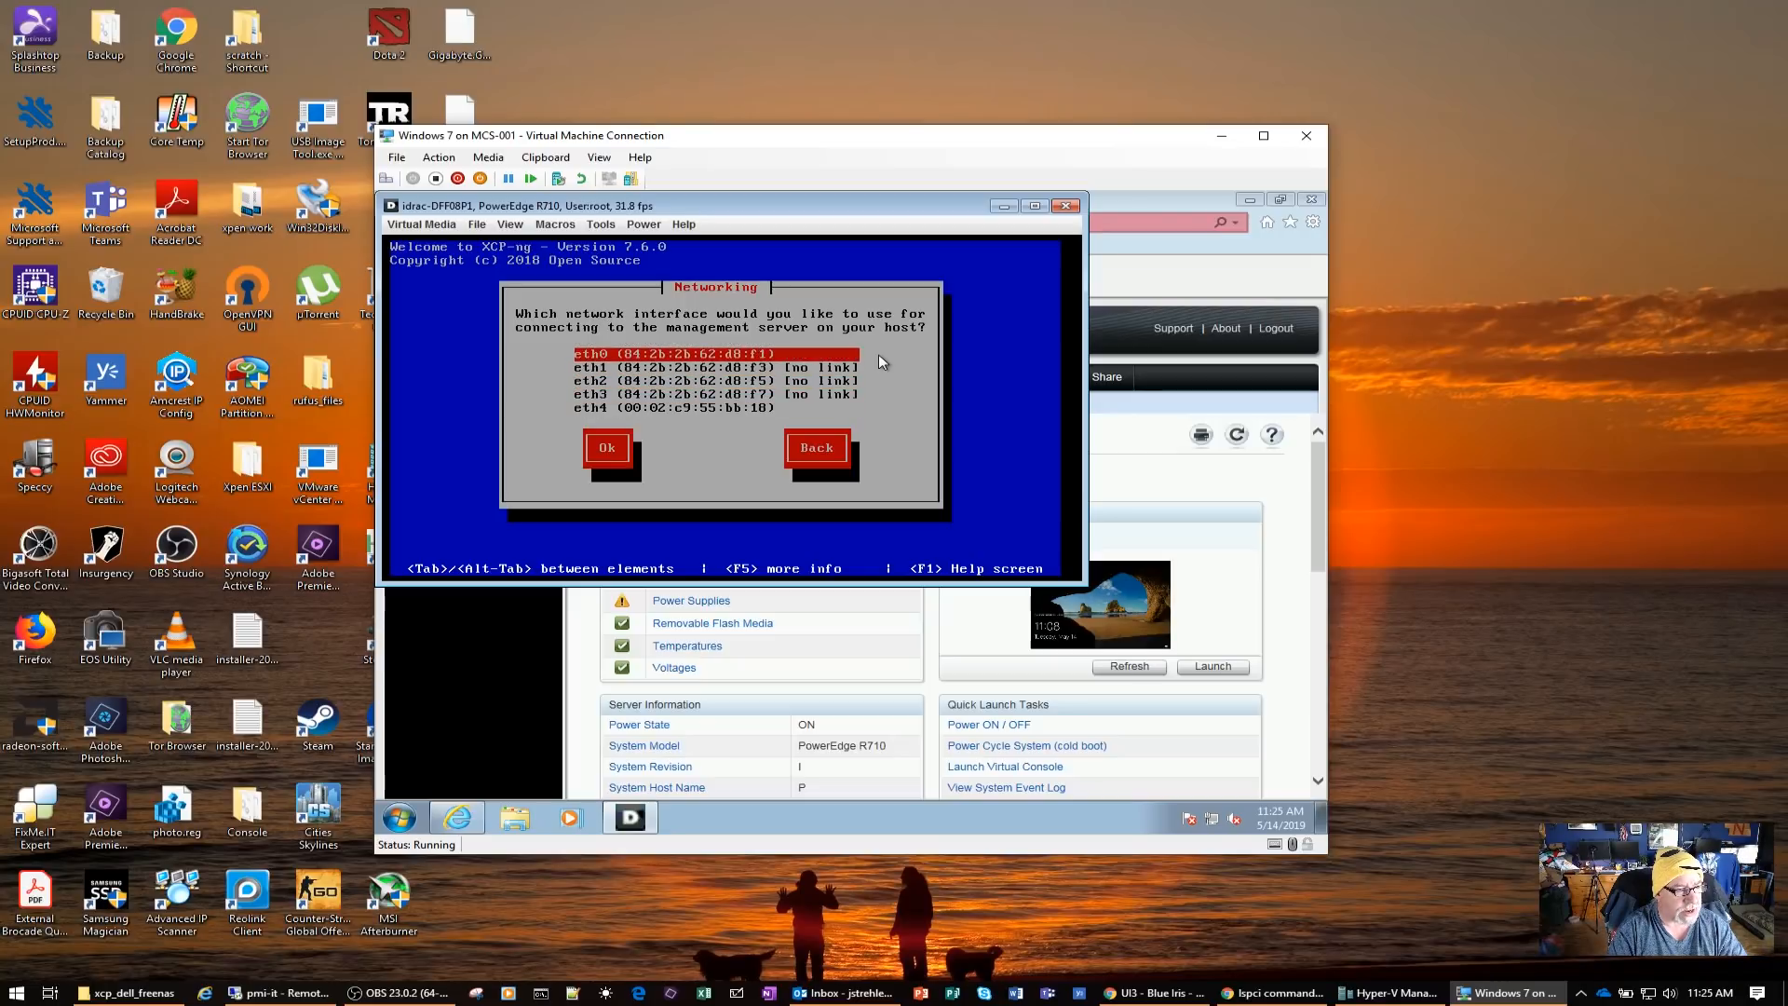
key(Tab)
key(Return)
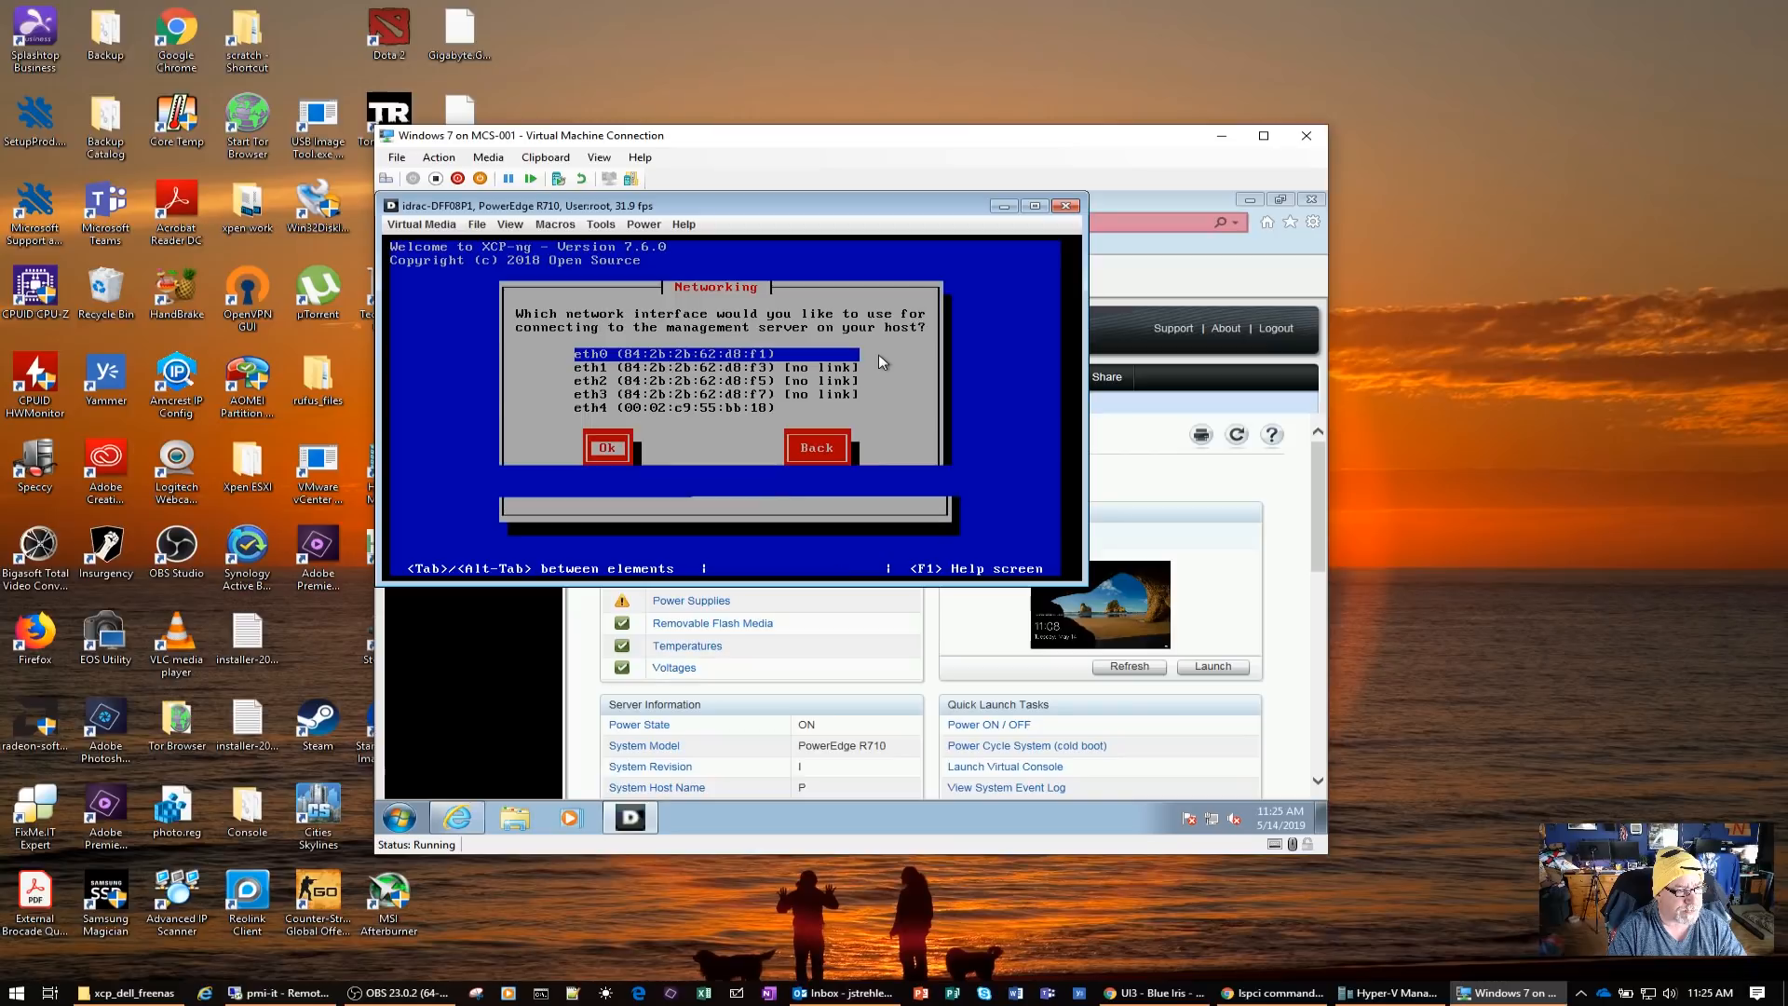
Switch the management interface to static configuration with IP address 192.168.5.8 and subnet mask 255.255.255.0
key(Down)
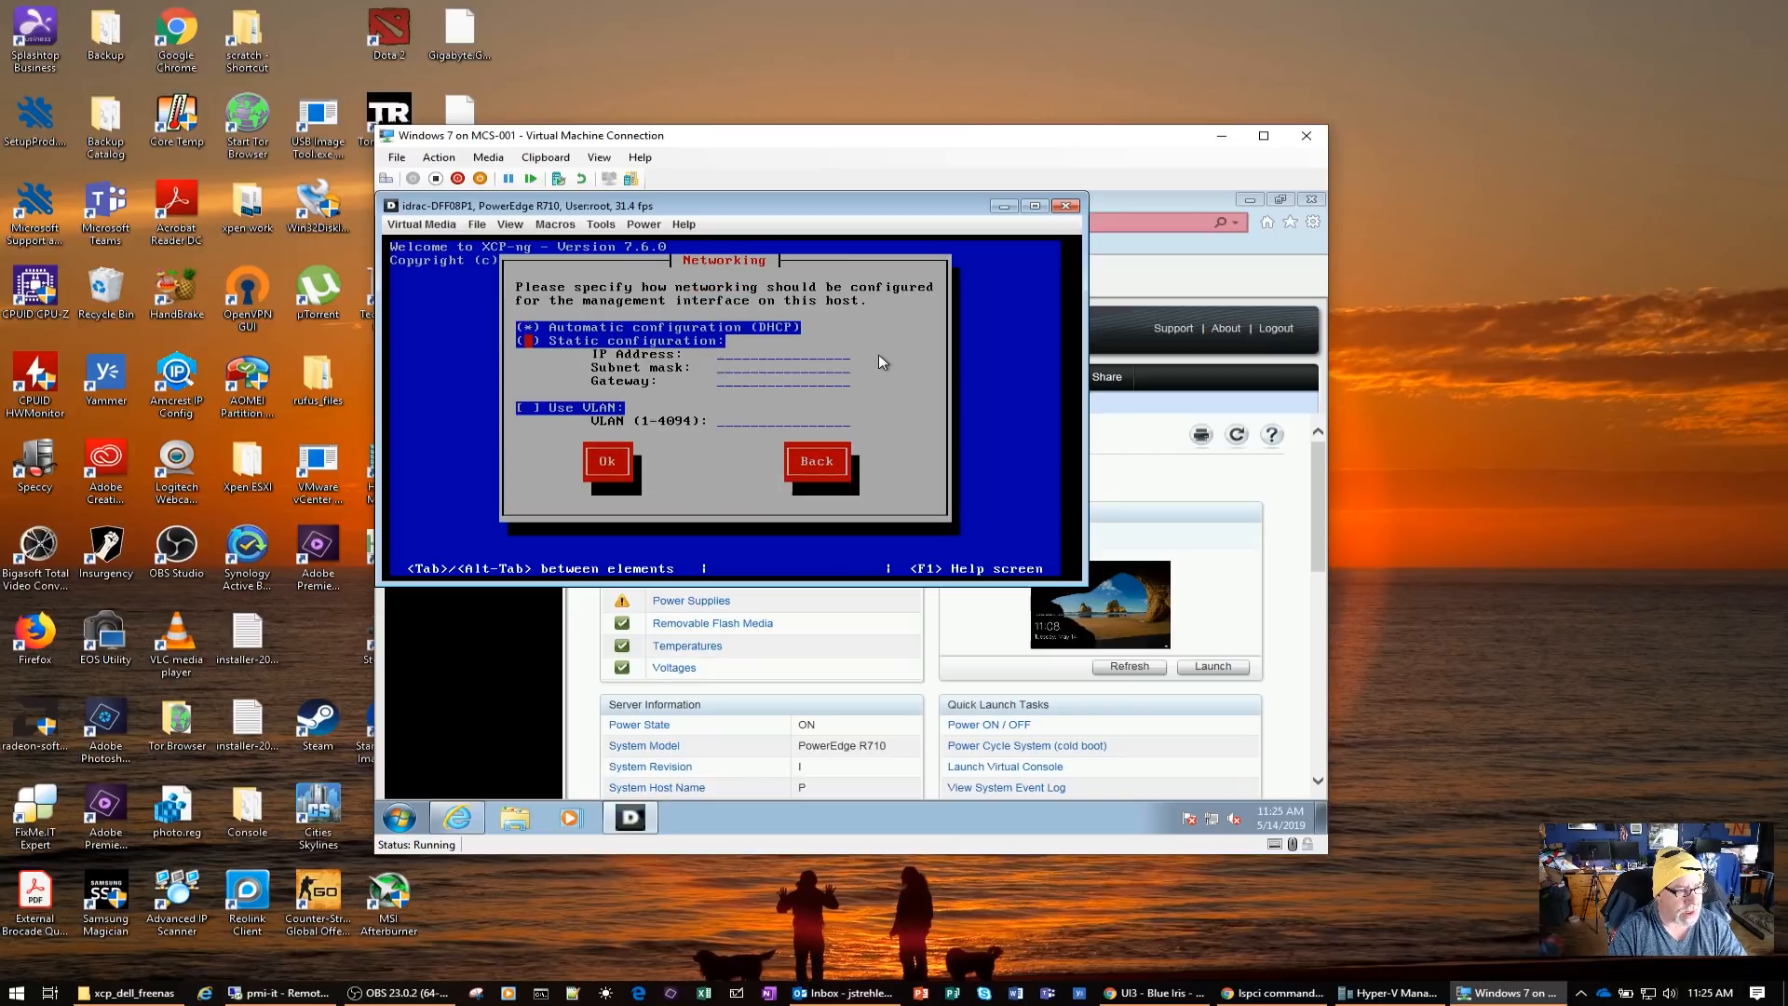
key(space)
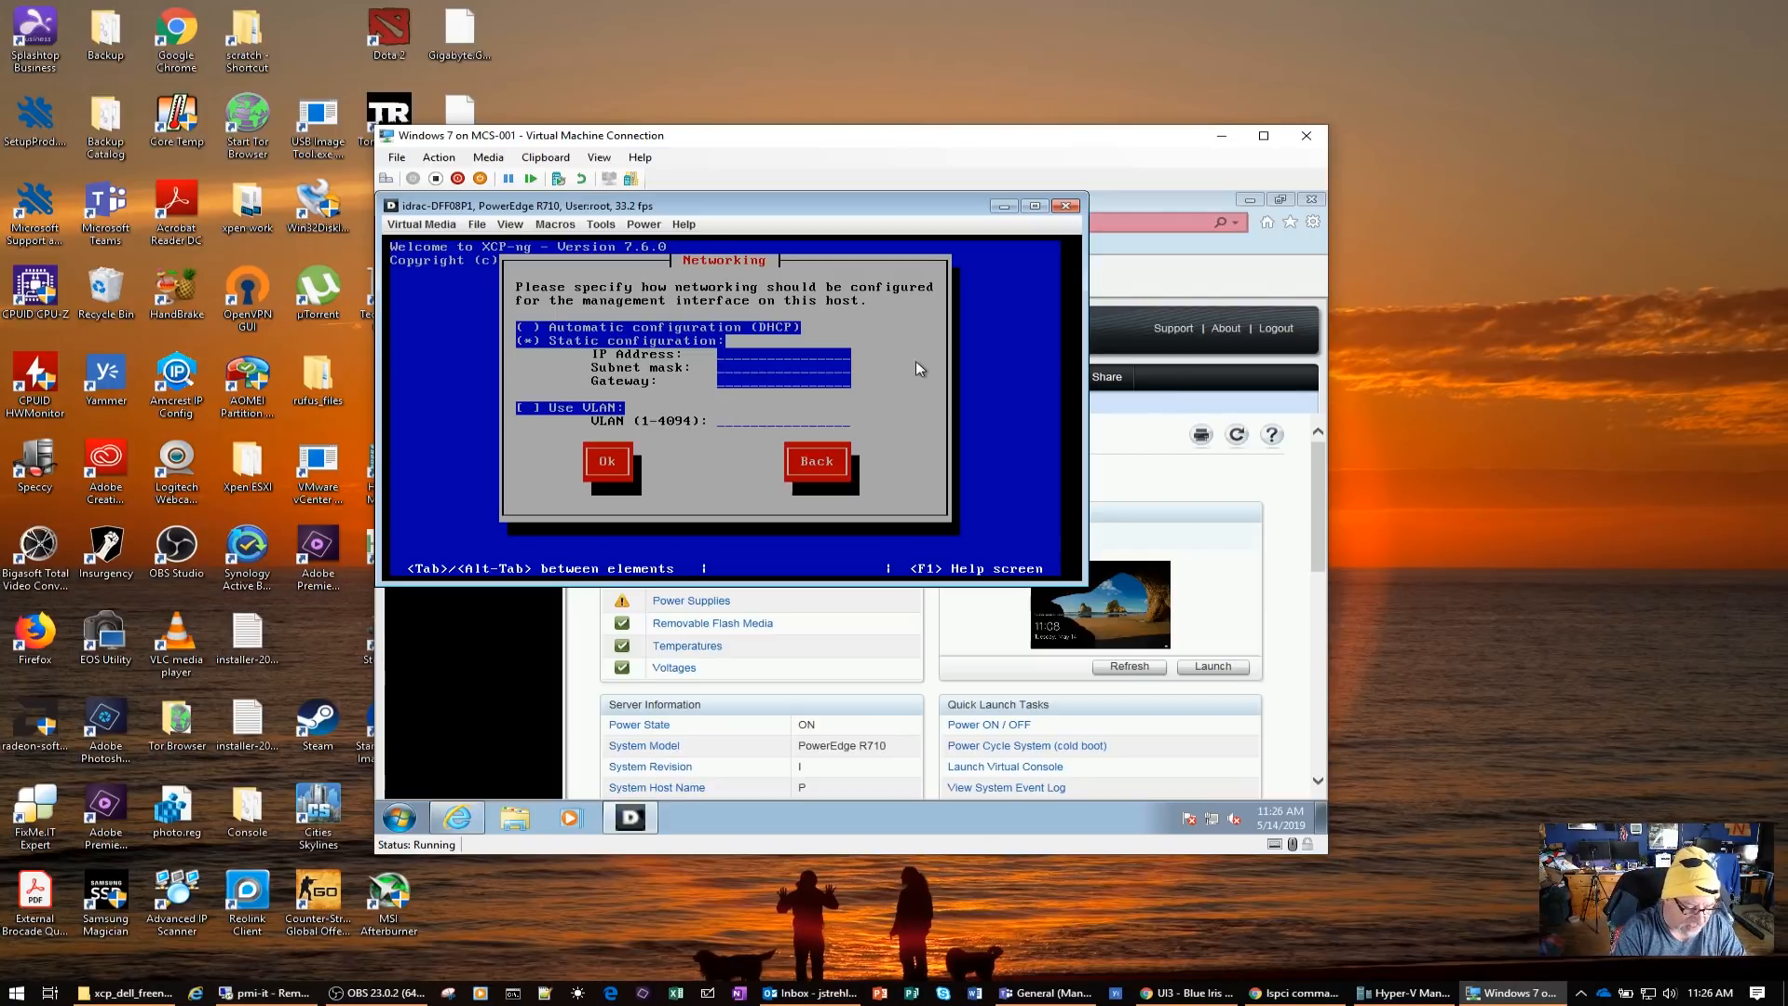
text(192)
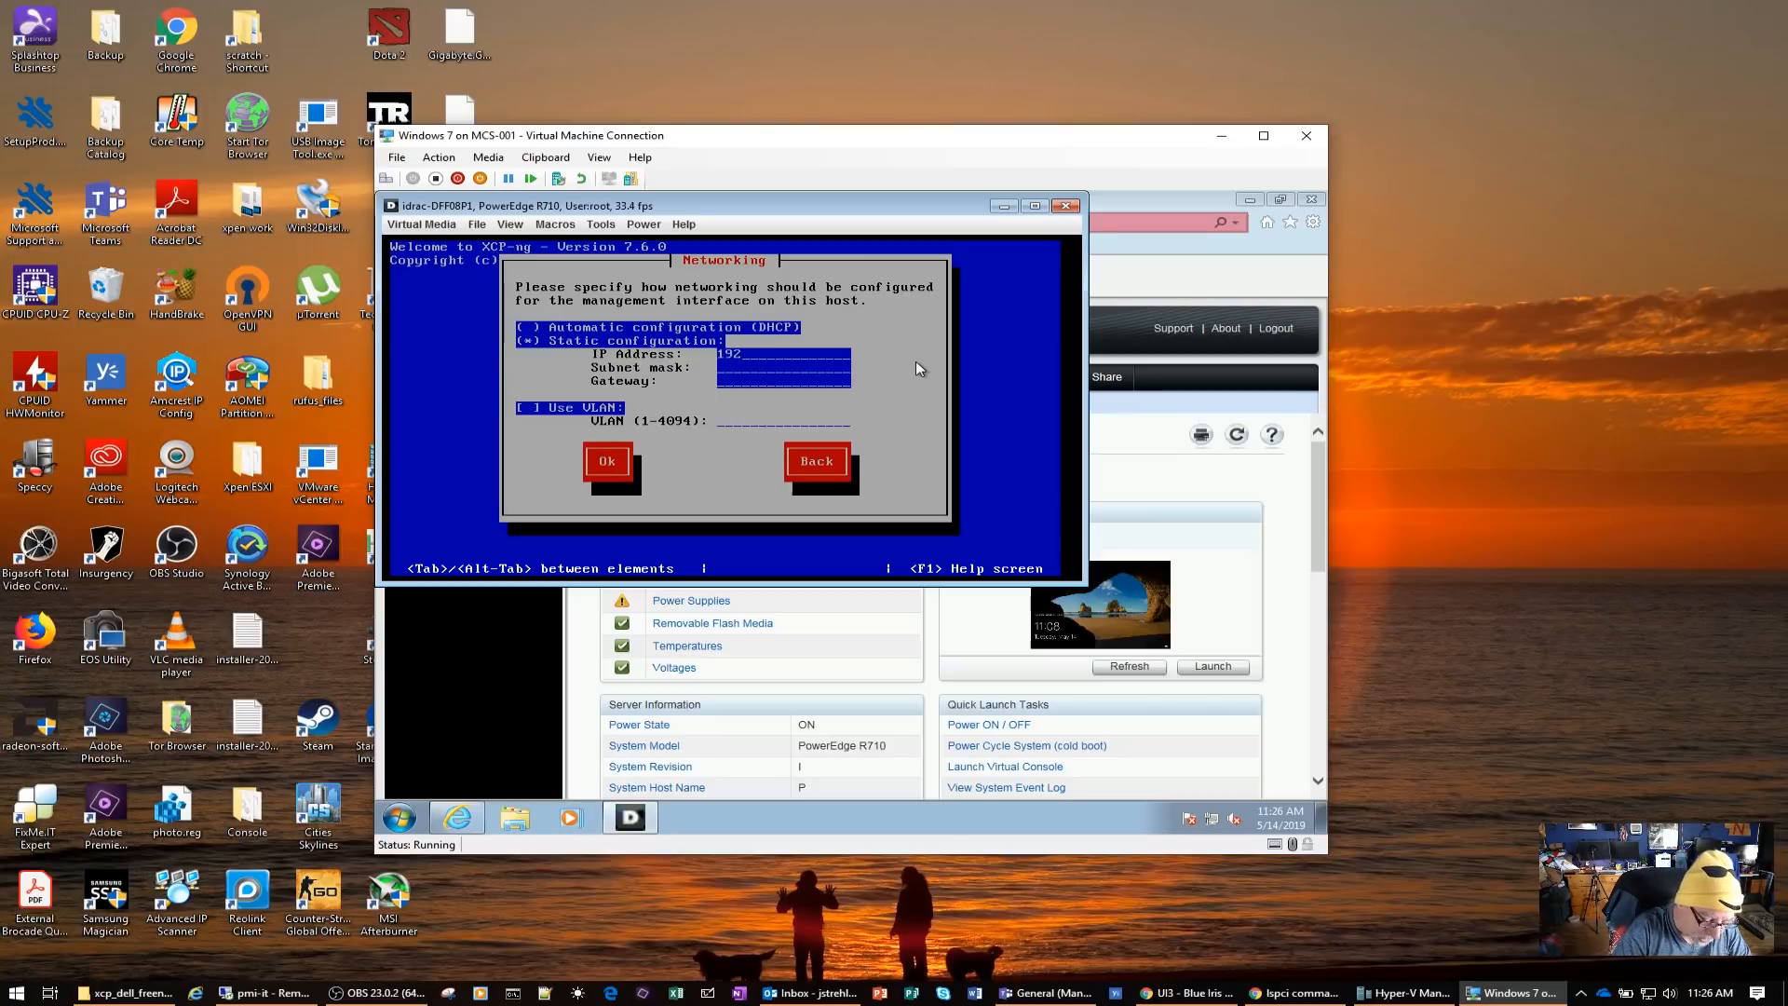
text(.168.5.8)
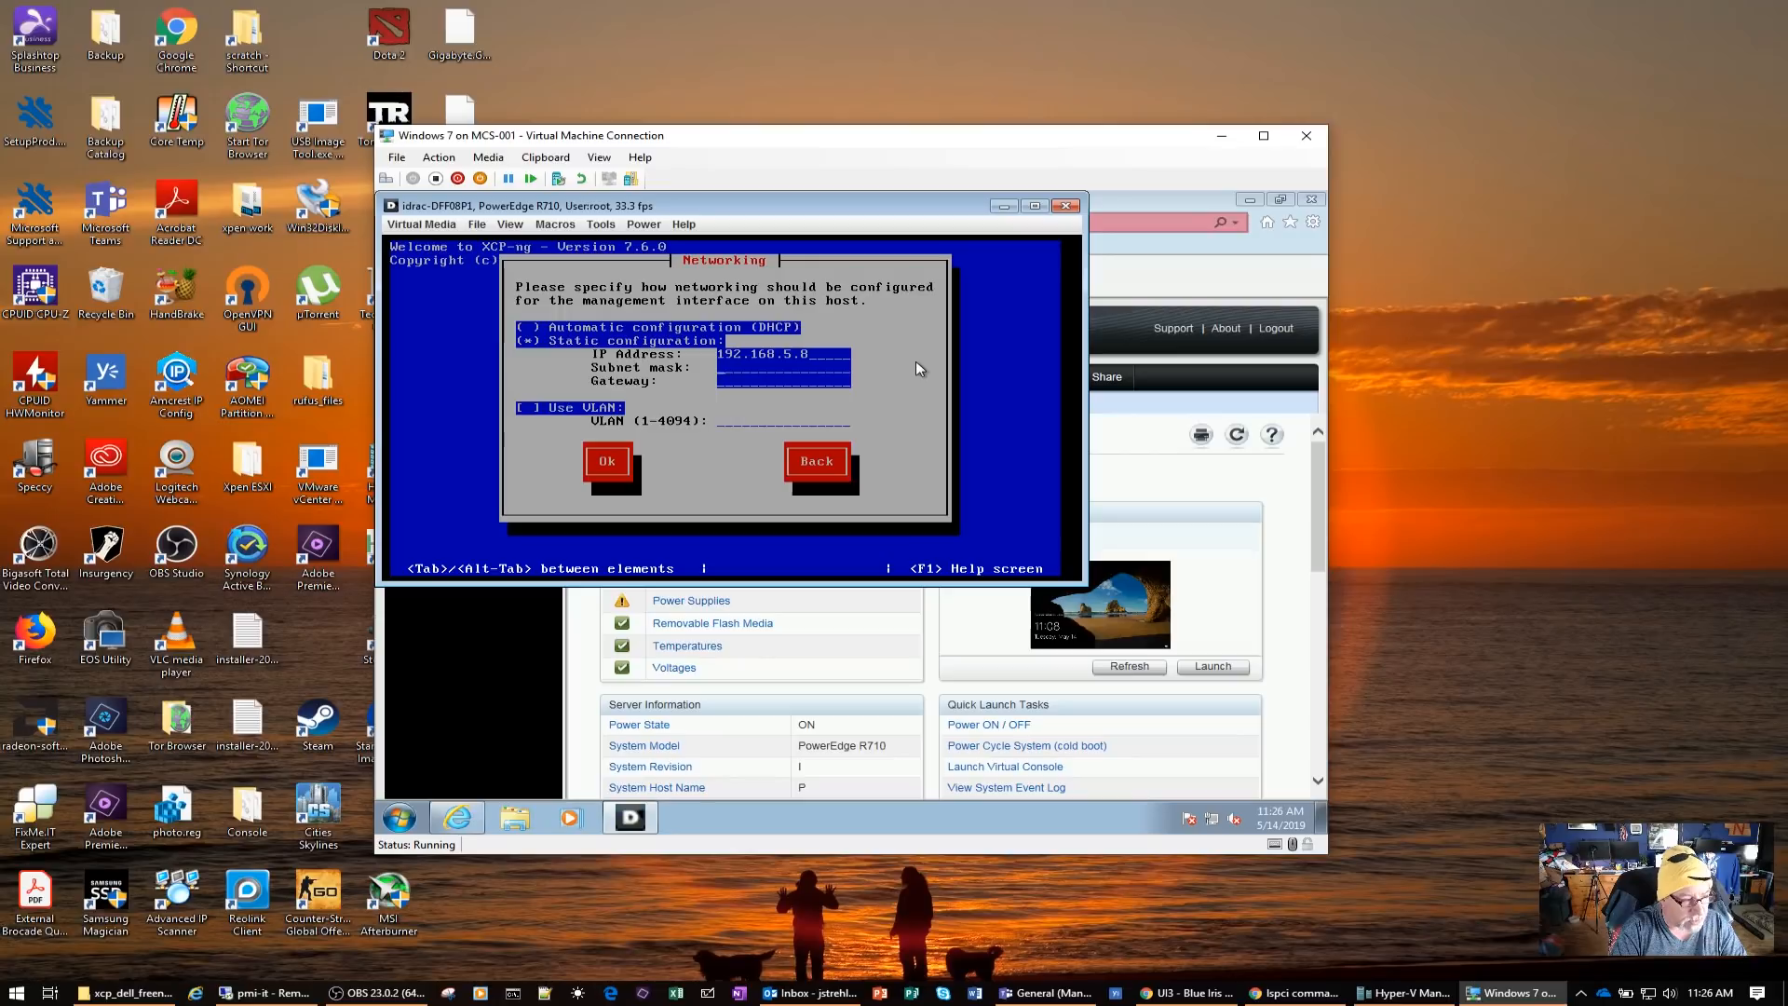
key(Tab)
text(255.2)
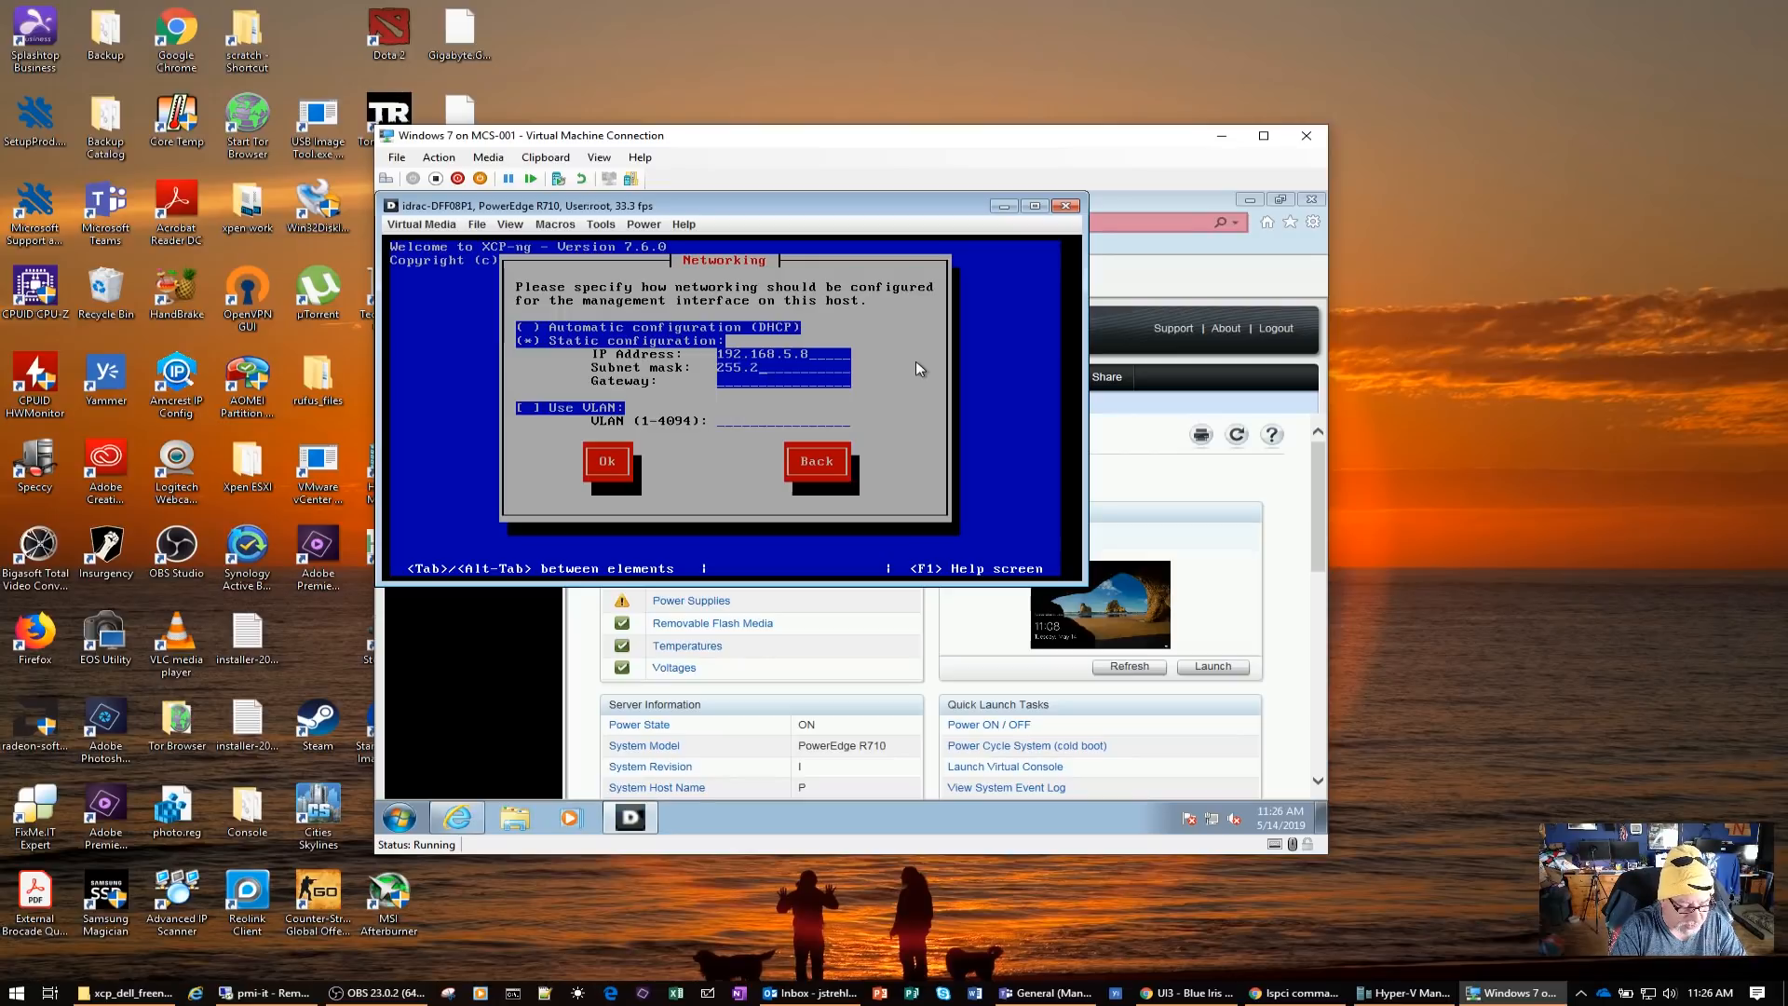
text(55.255.0)
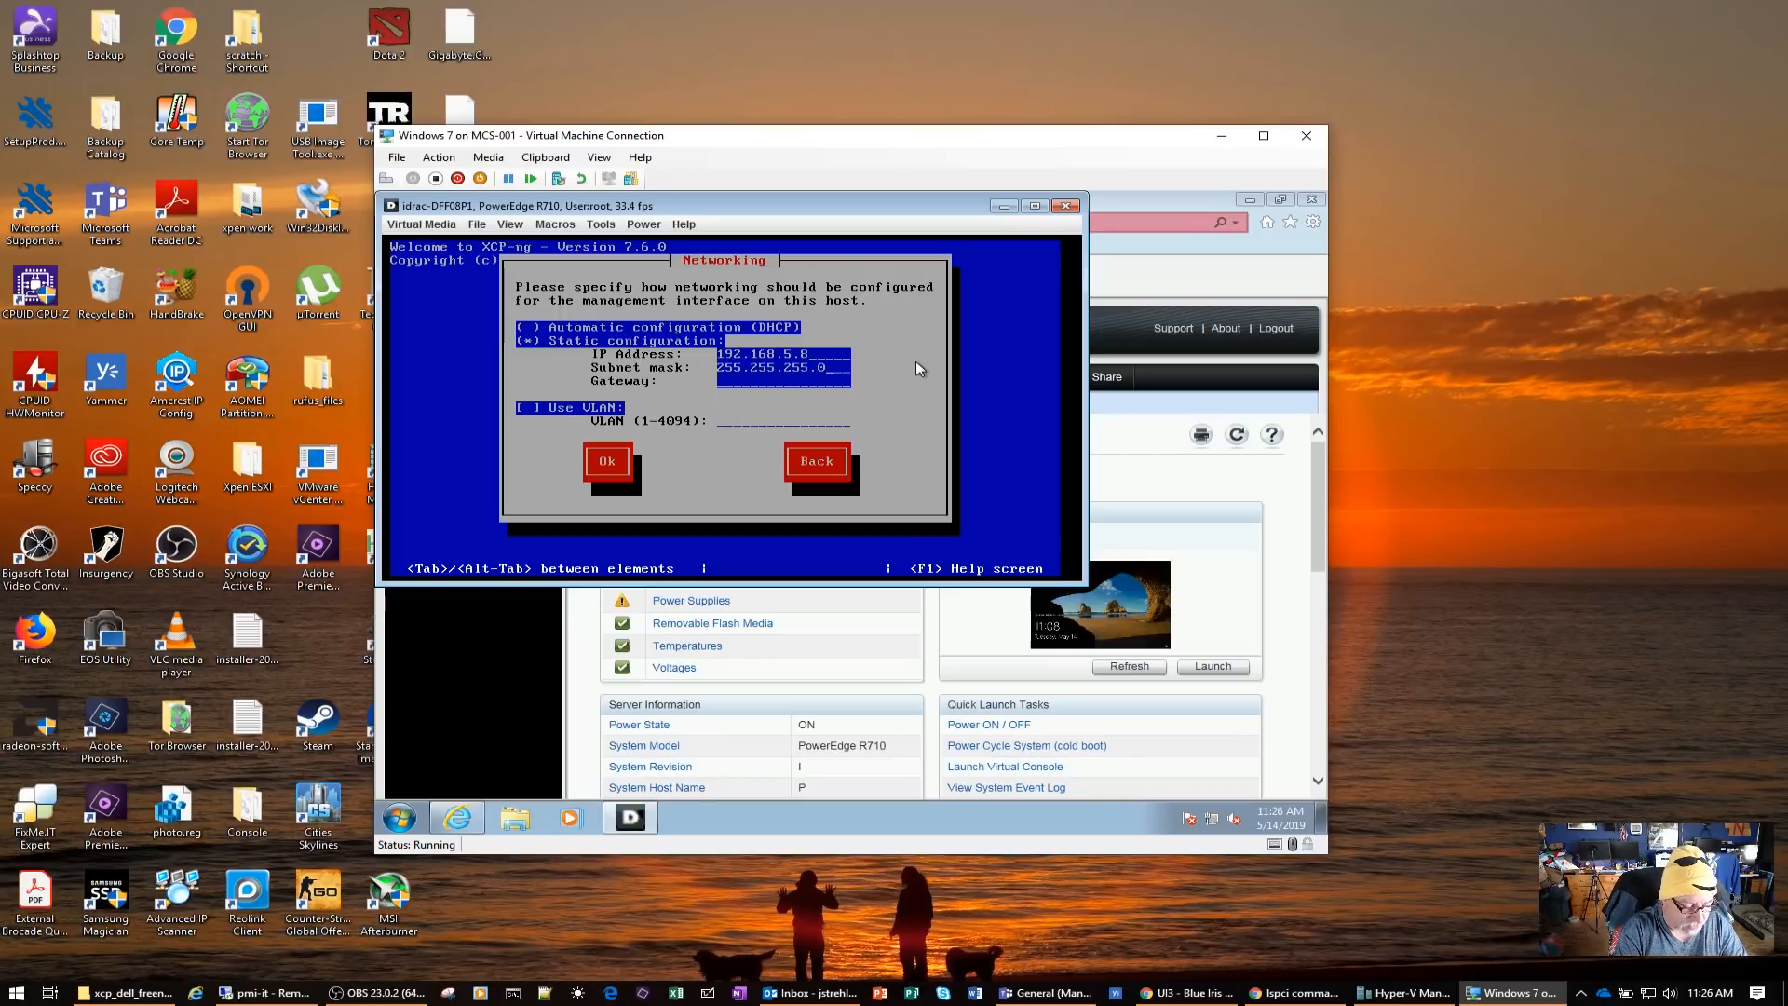
text(192)
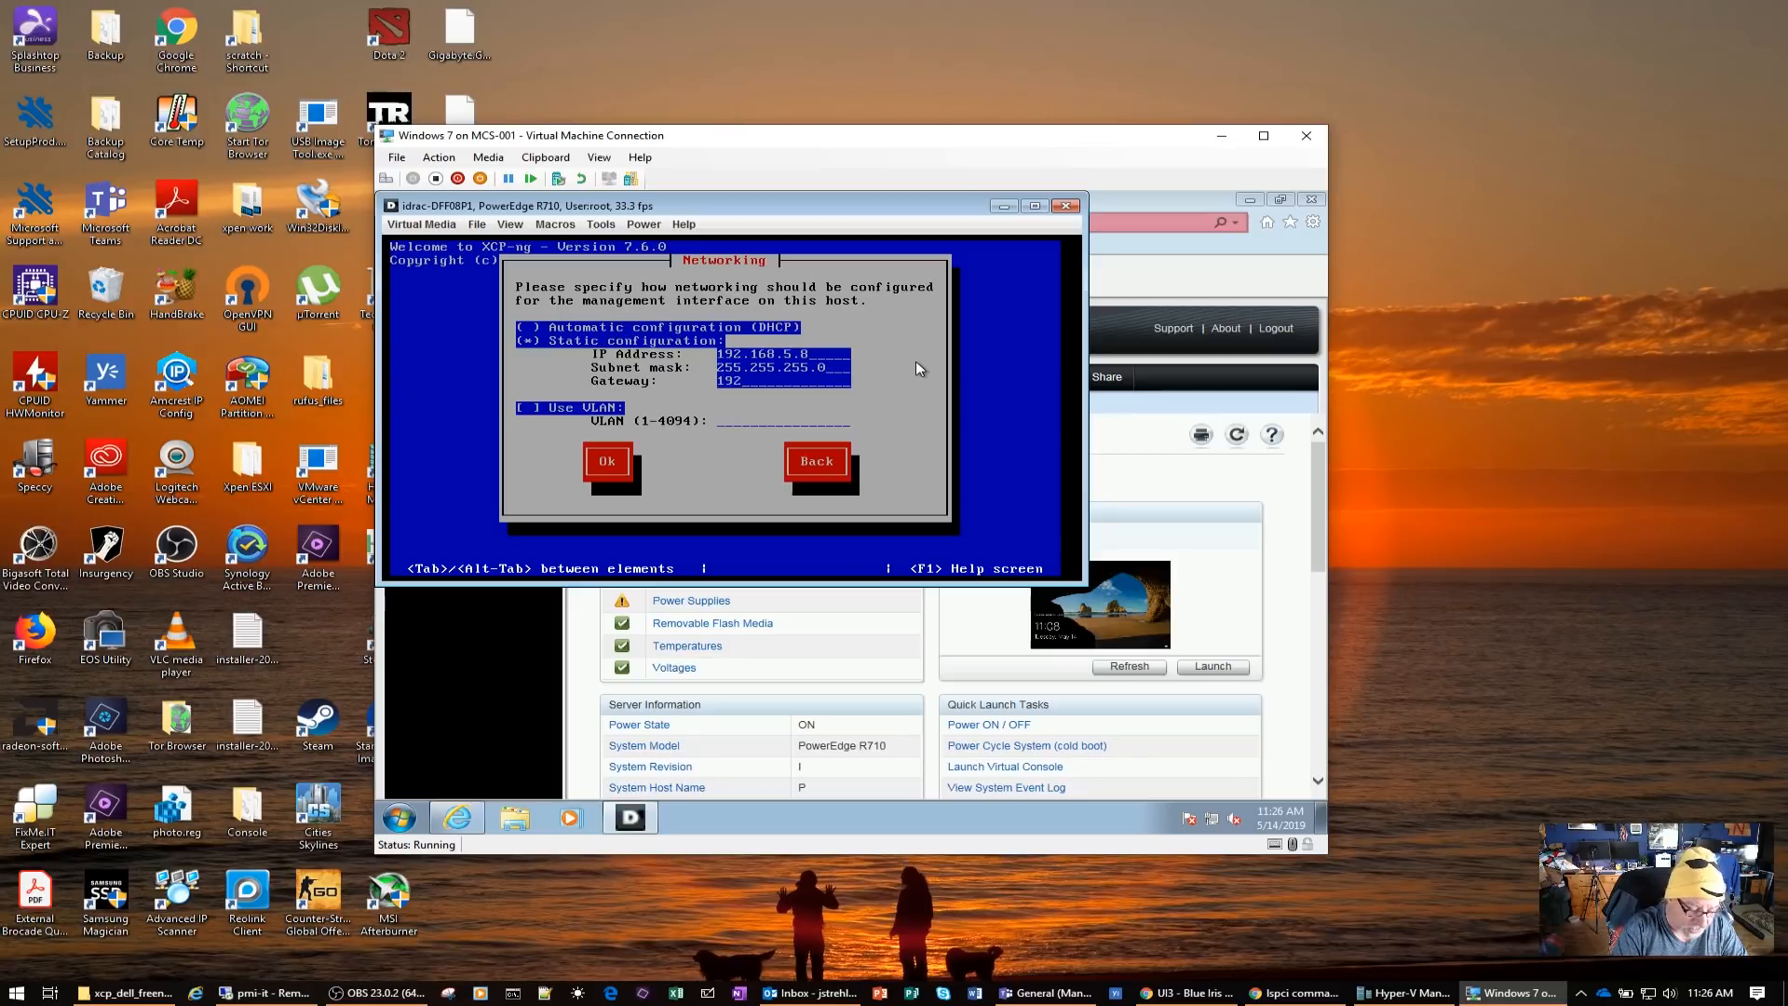
text(22222222222.168)
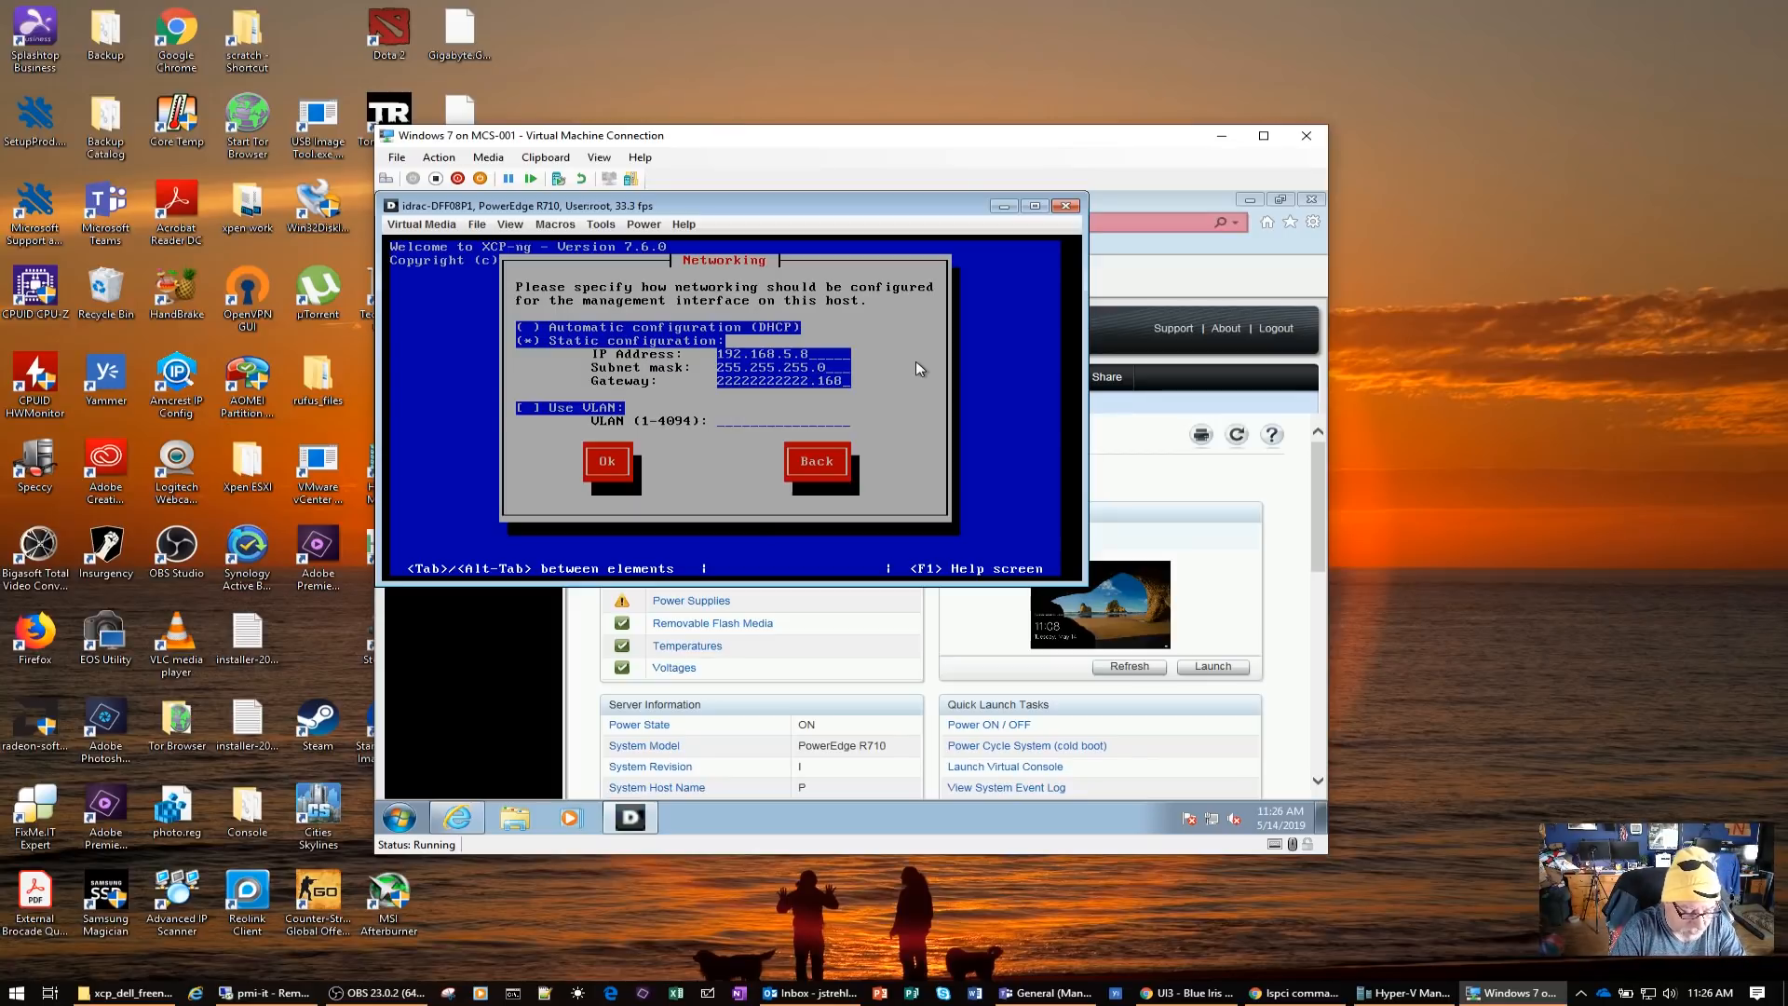
text(.5.254)
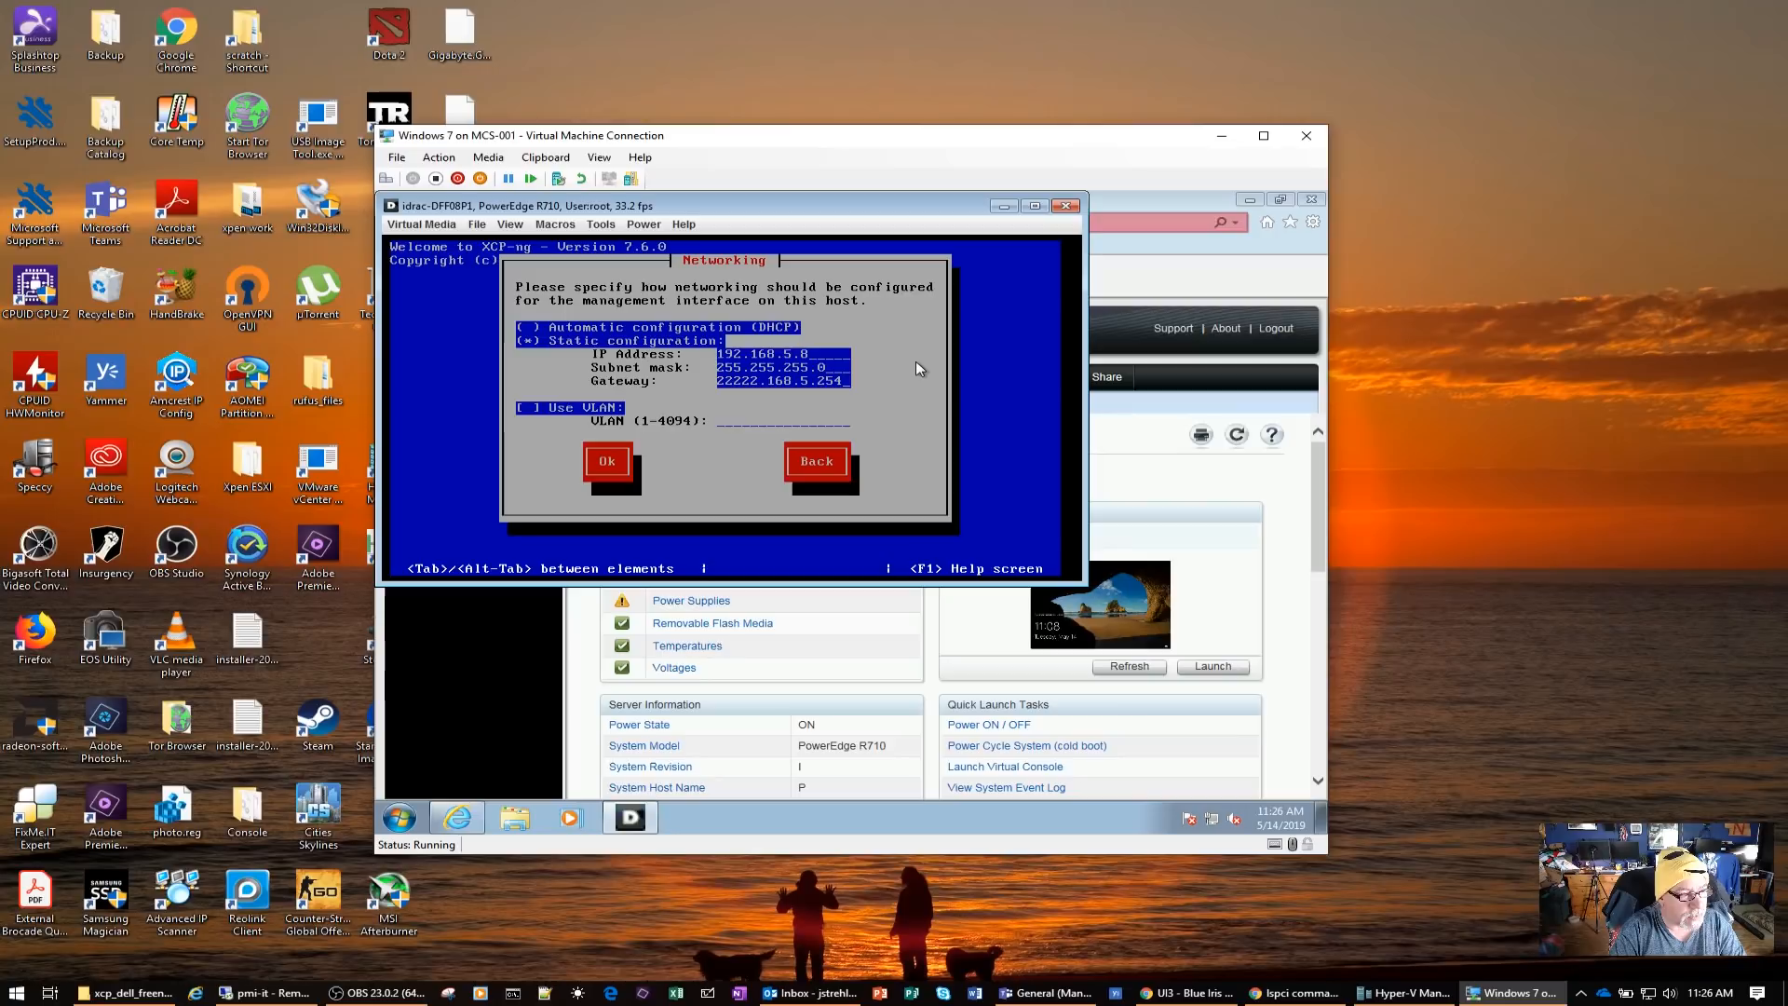
Try to set the gateway to 192.168.5.254 and submit the static network configuration without a VLAN
key(Tab)
key(Tab)
key(Return)
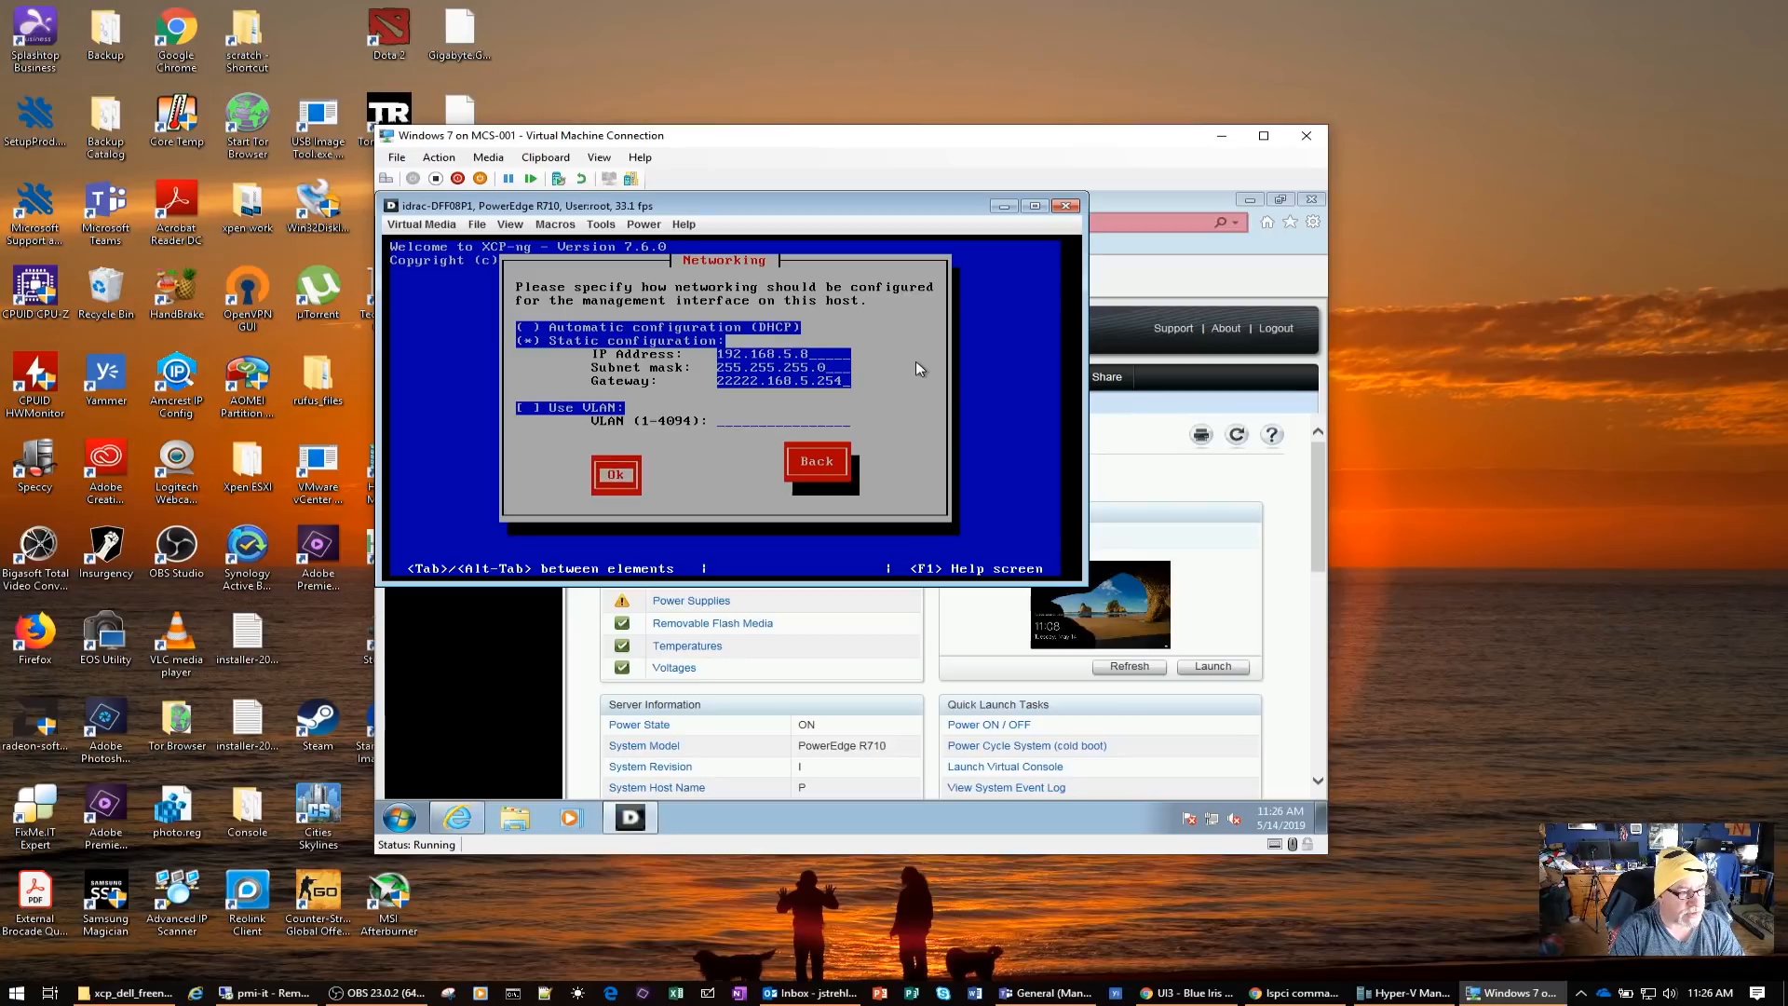
Replace the malformed gateway entry with 192.168.5.254 and submit the static network configuration
key(Return)
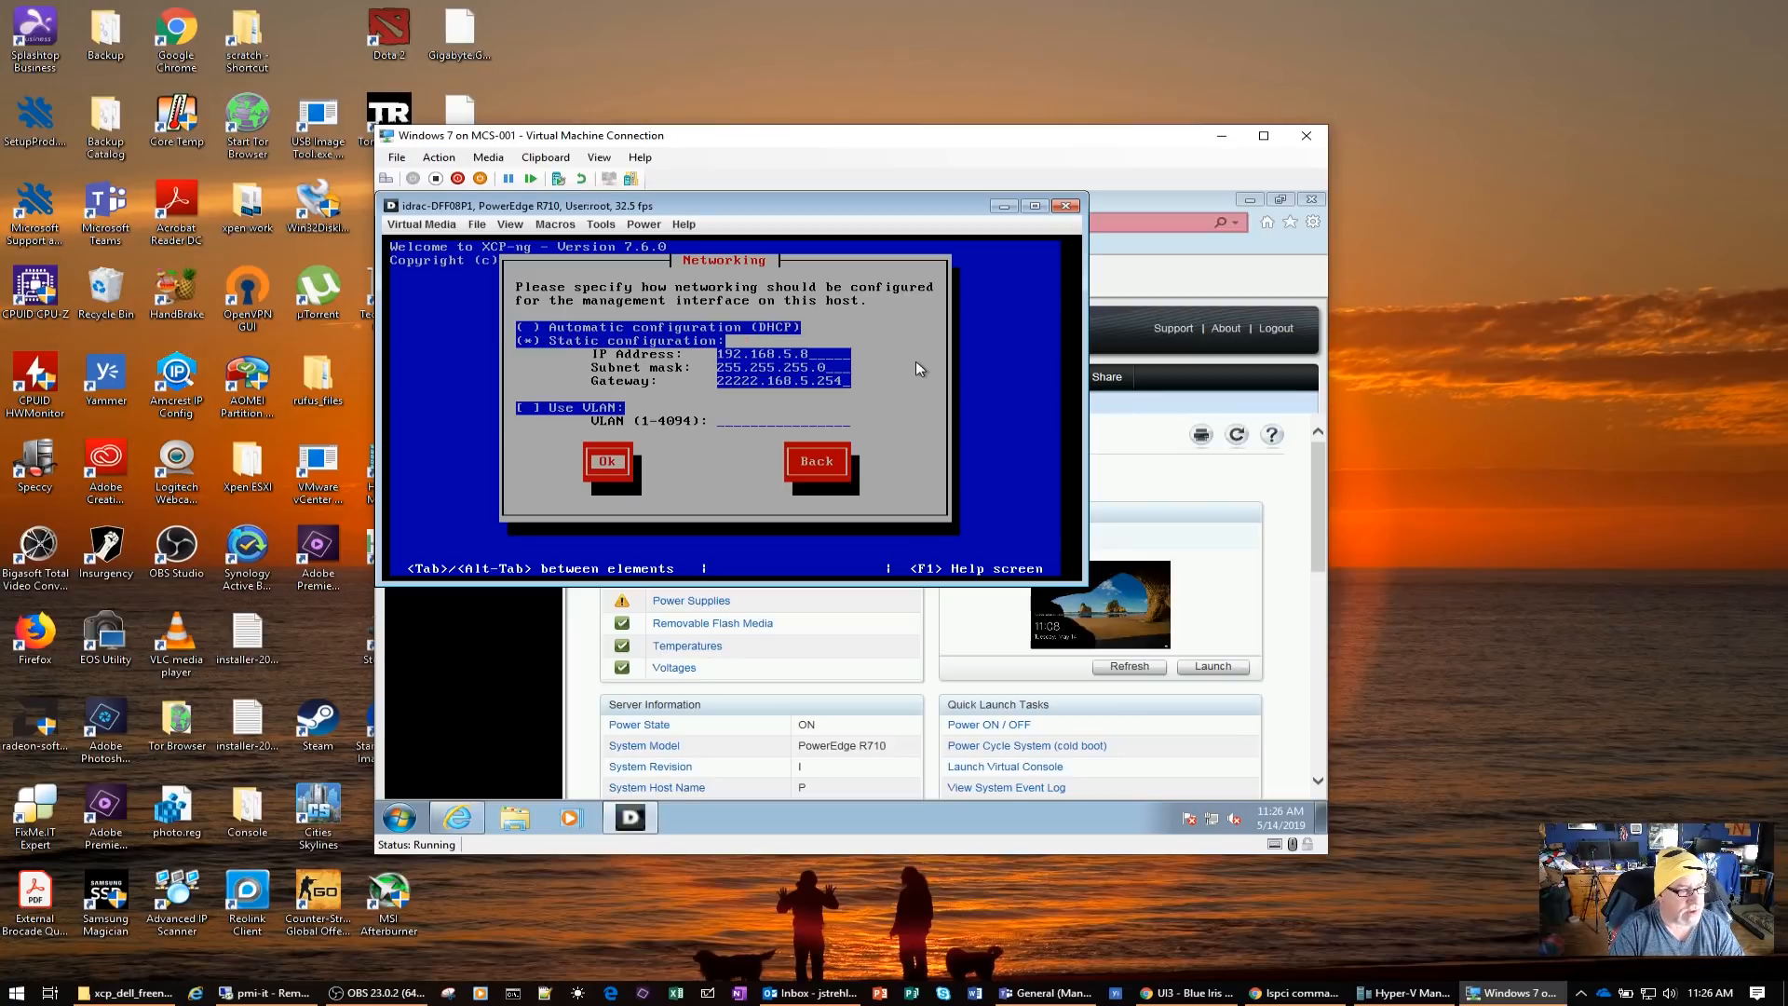
key(Tab)
key(Tab)
key(Tab)
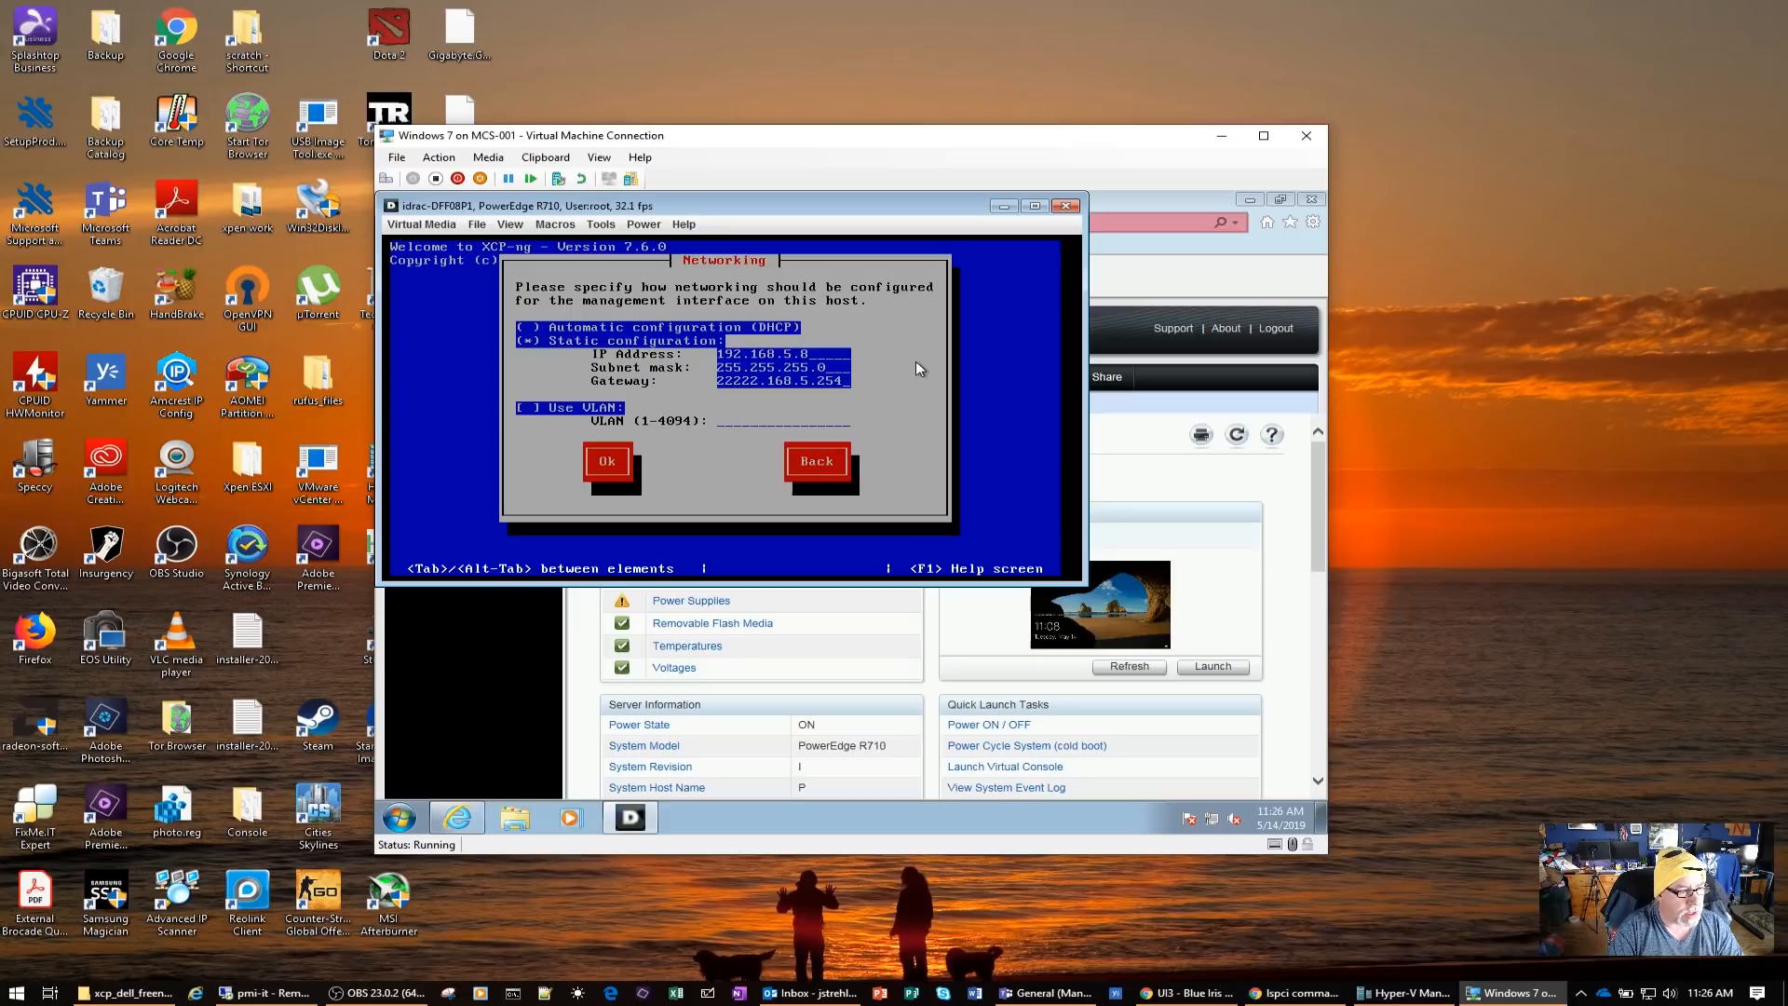
key(BackSpace)
key(BackSpace)
key(BackSpace)
key(BackSpace)
key(BackSpace)
key(BackSpace)
key(BackSpace)
key(BackSpace)
key(BackSpace)
key(BackSpace)
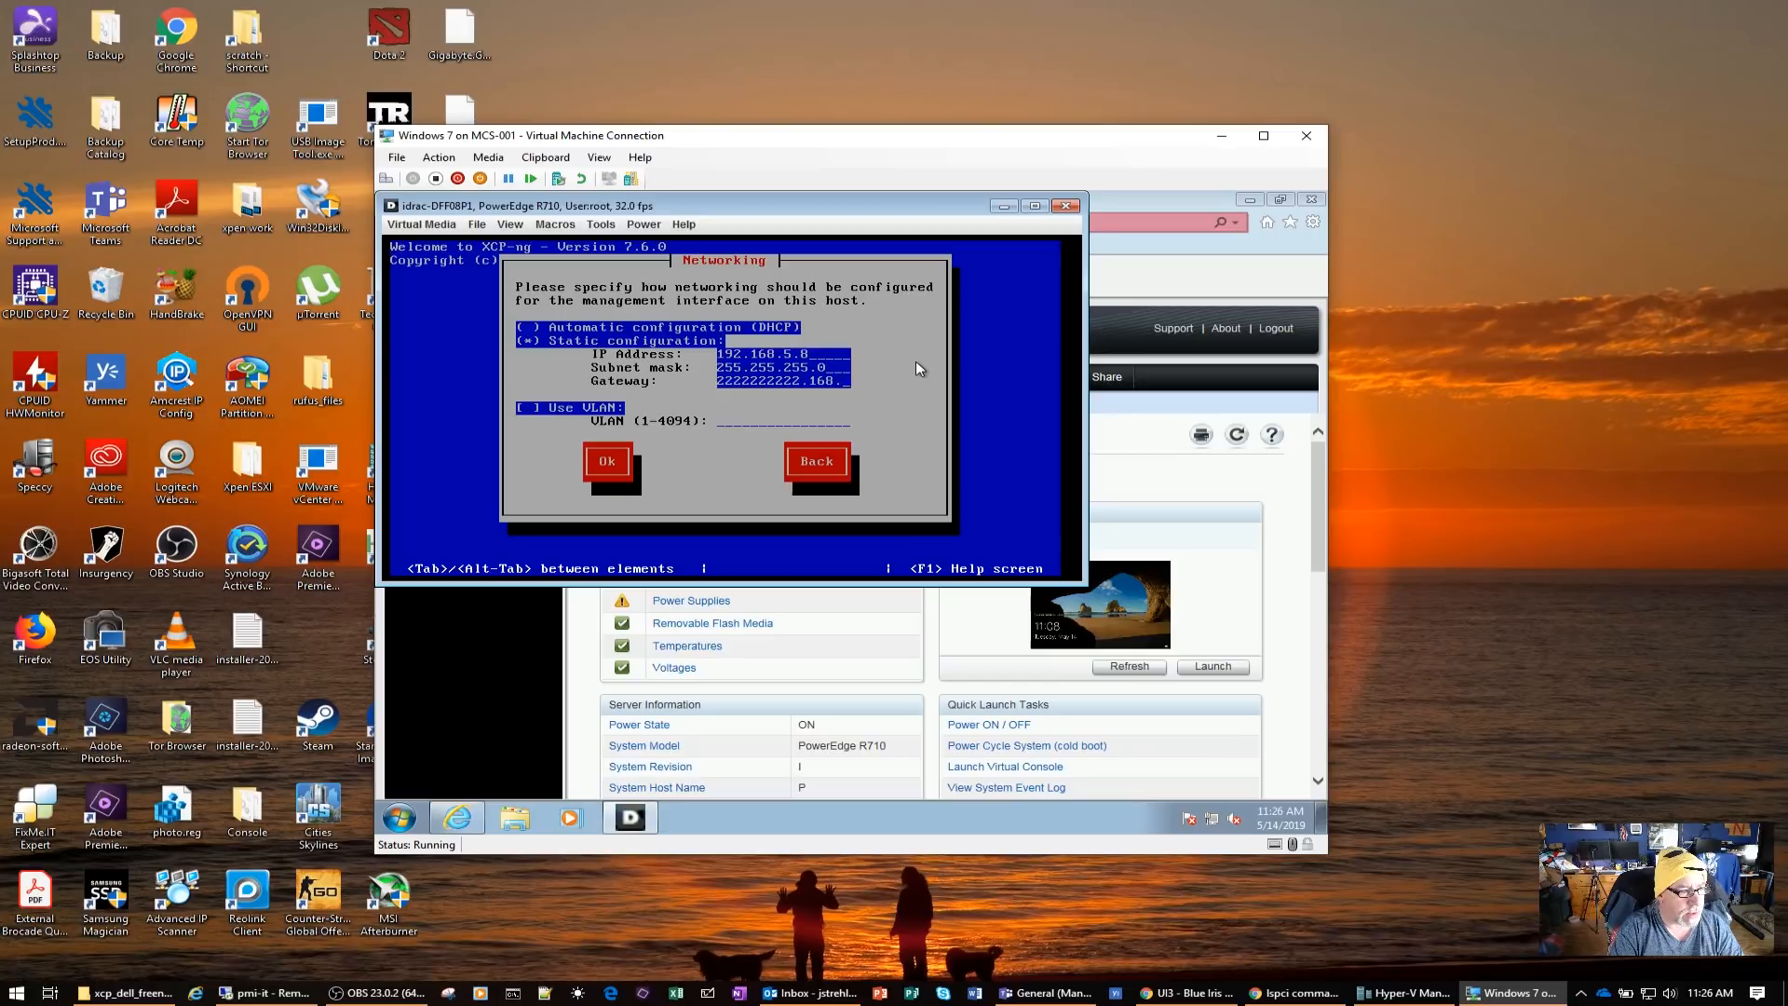
key(BackSpace)
key(BackSpace)
key(BackSpace)
key(BackSpace)
key(BackSpace)
key(BackSpace)
key(BackSpace)
key(BackSpace)
key(BackSpace)
key(BackSpace)
key(BackSpace)
key(BackSpace)
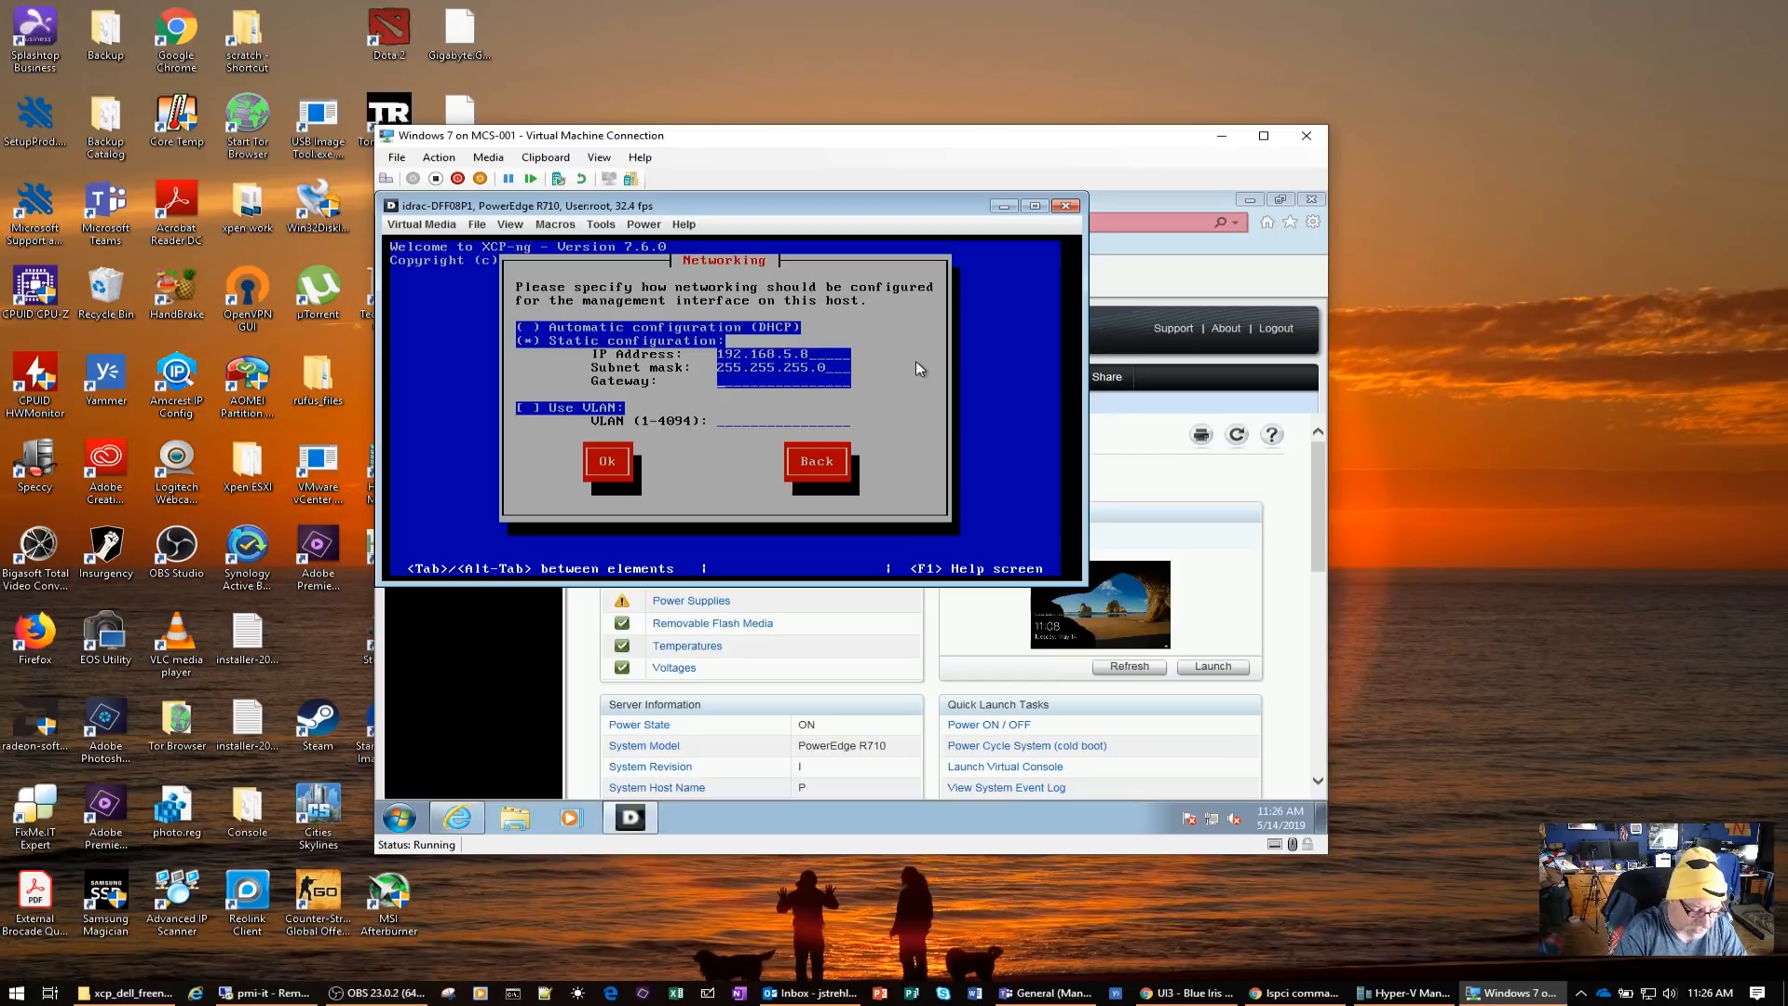
text(192.)
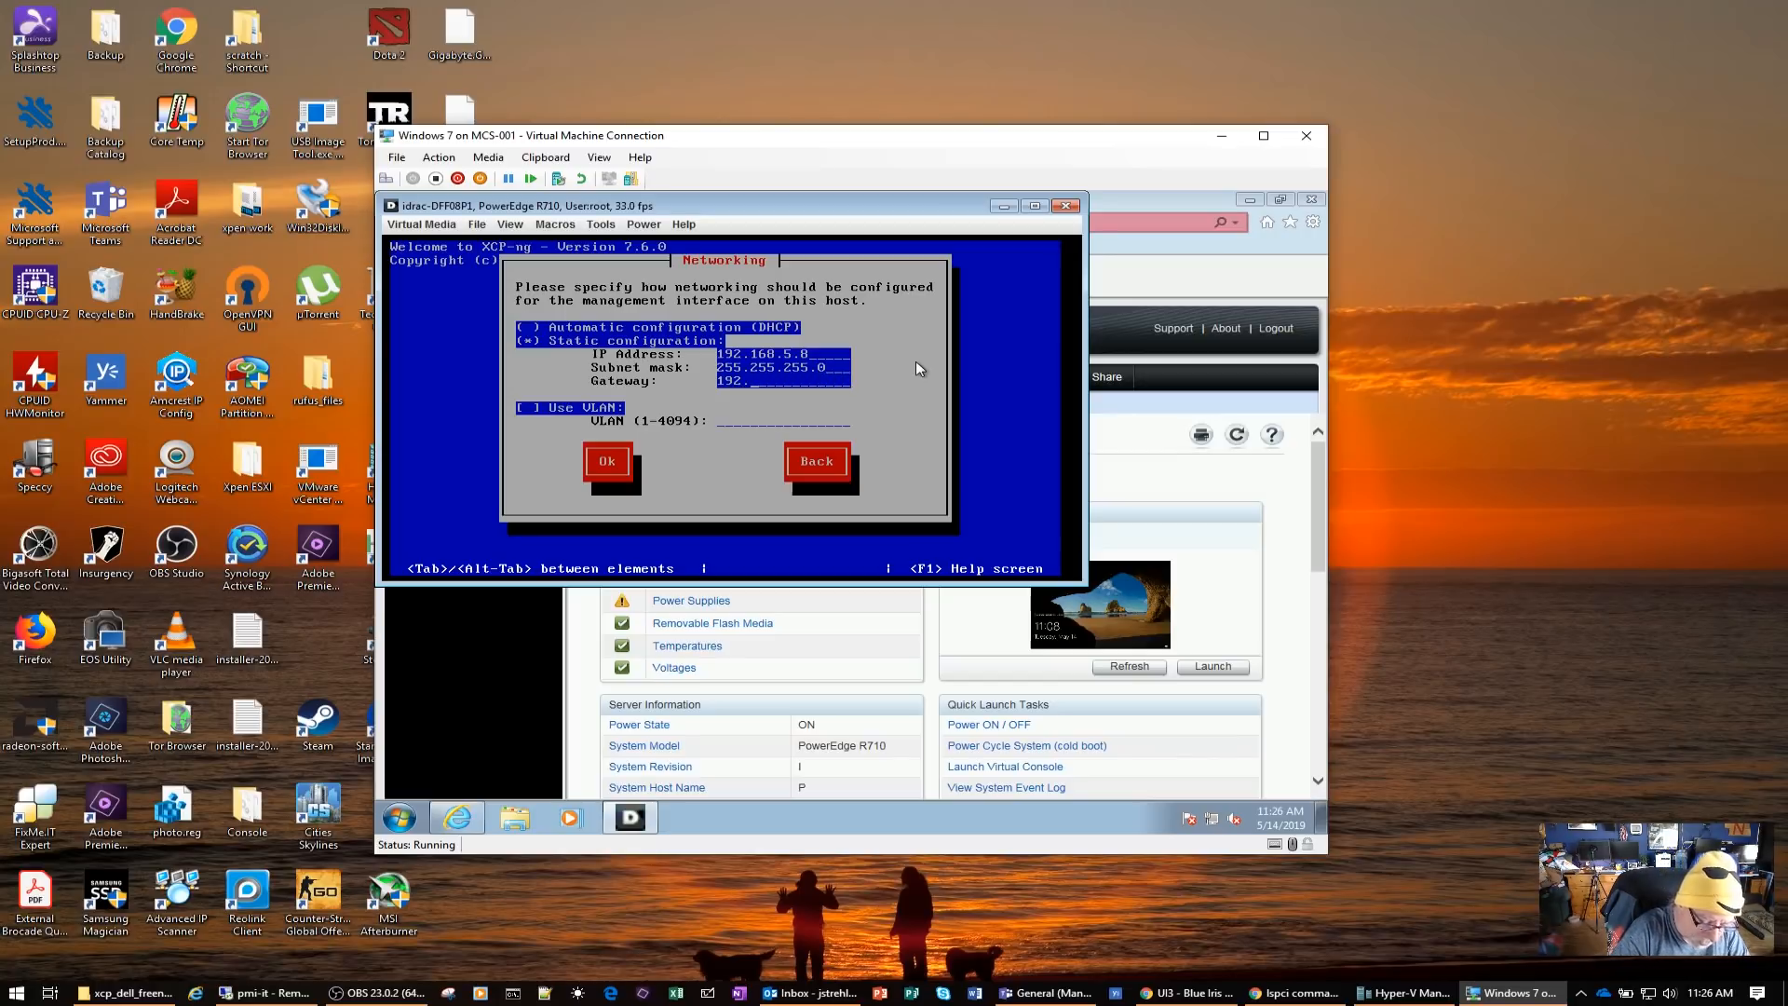
text(168.5.)
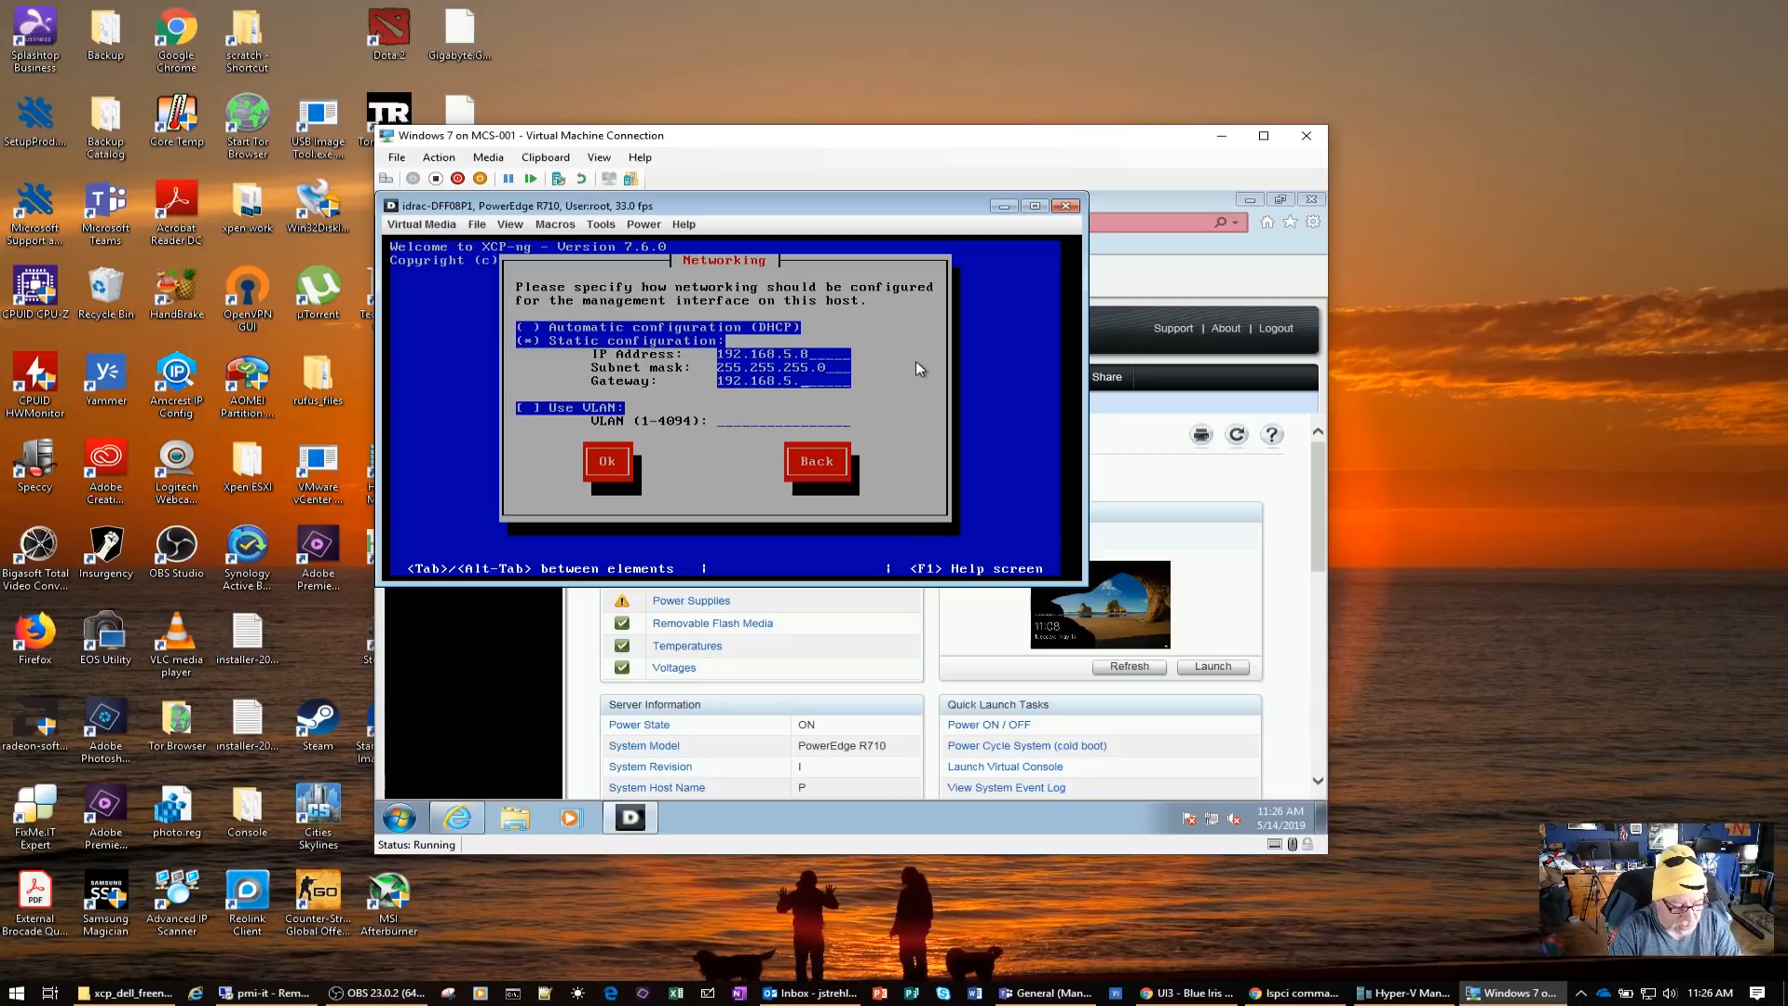
text(254)
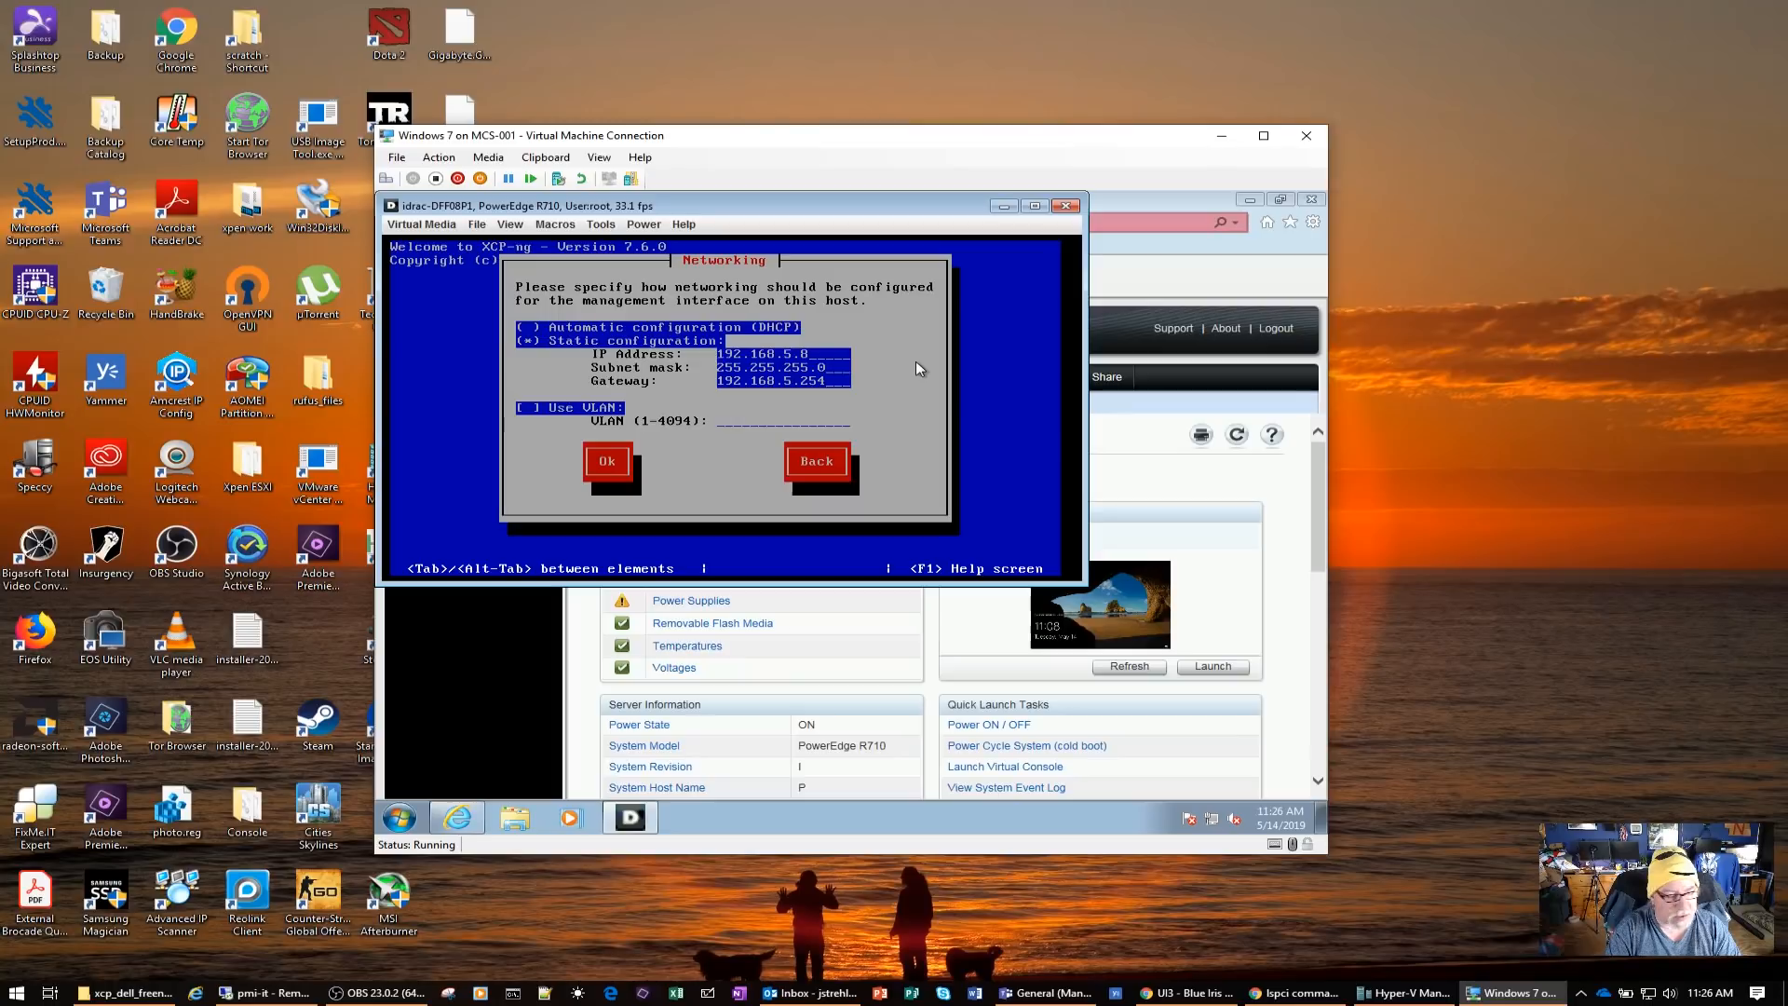
key(Tab)
key(Tab)
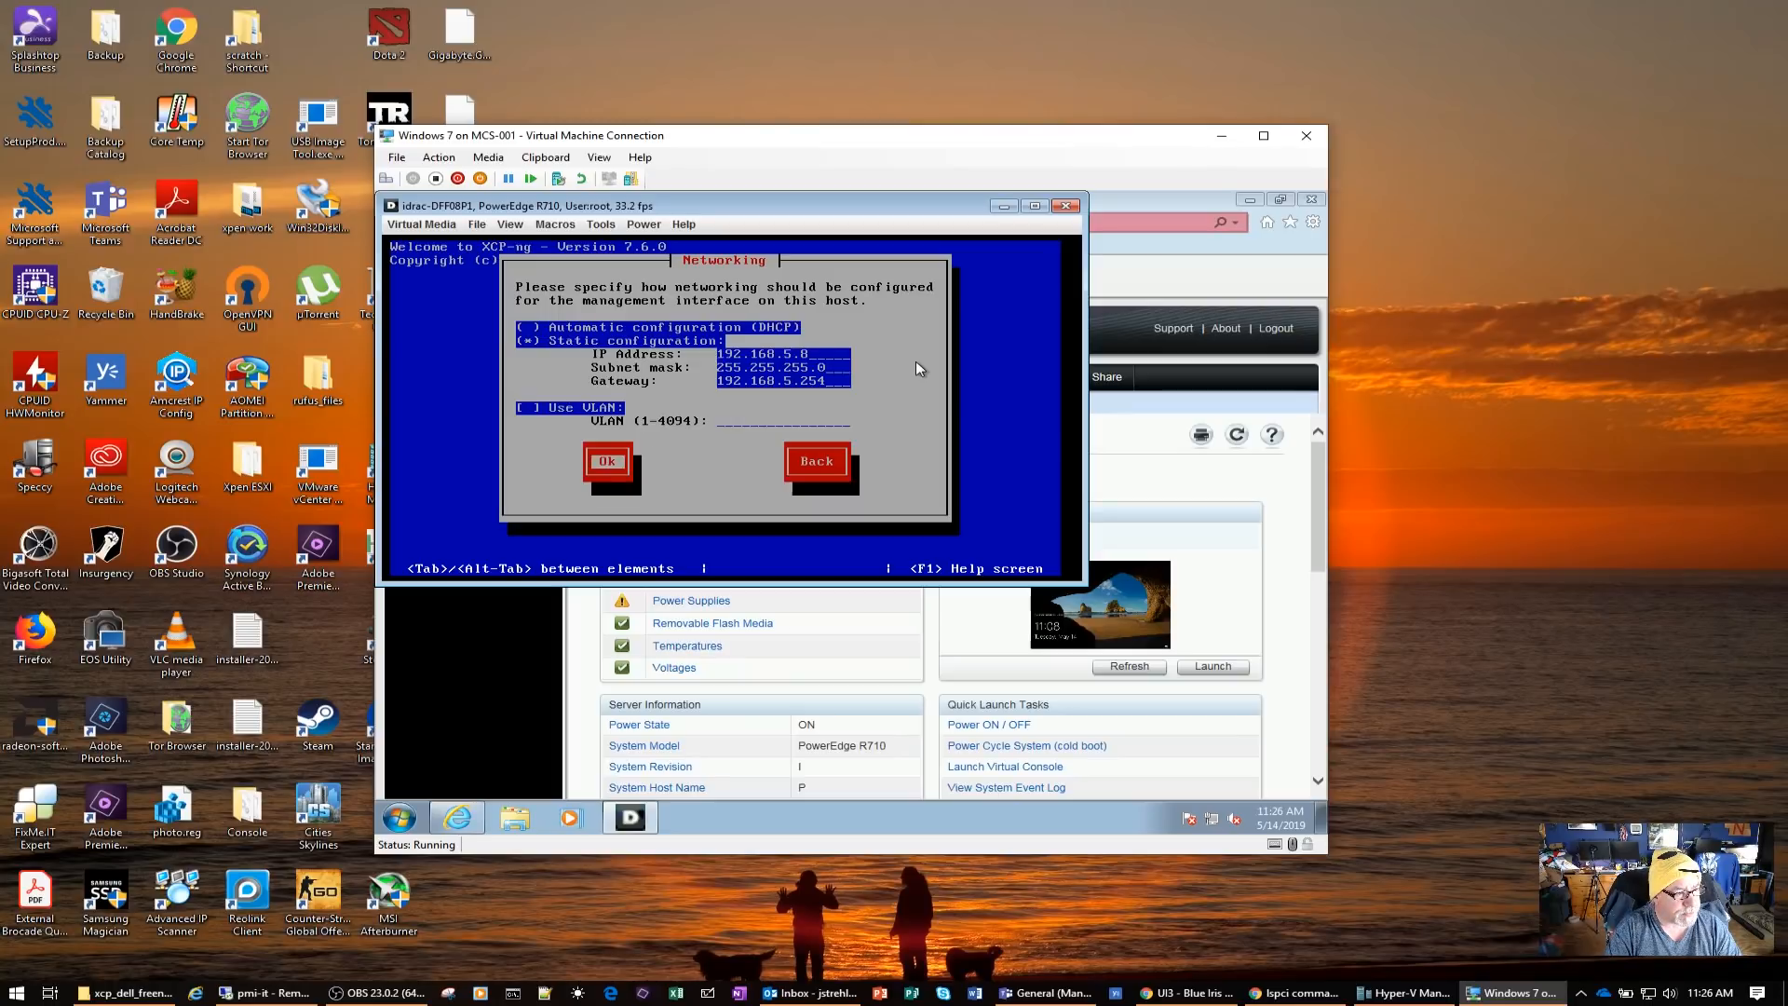
key(Return)
Change the host's suggested hostname to xcp-dell2
key(BackSpace)
key(BackSpace)
key(BackSpace)
key(BackSpace)
key(BackSpace)
key(BackSpace)
key(BackSpace)
key(BackSpace)
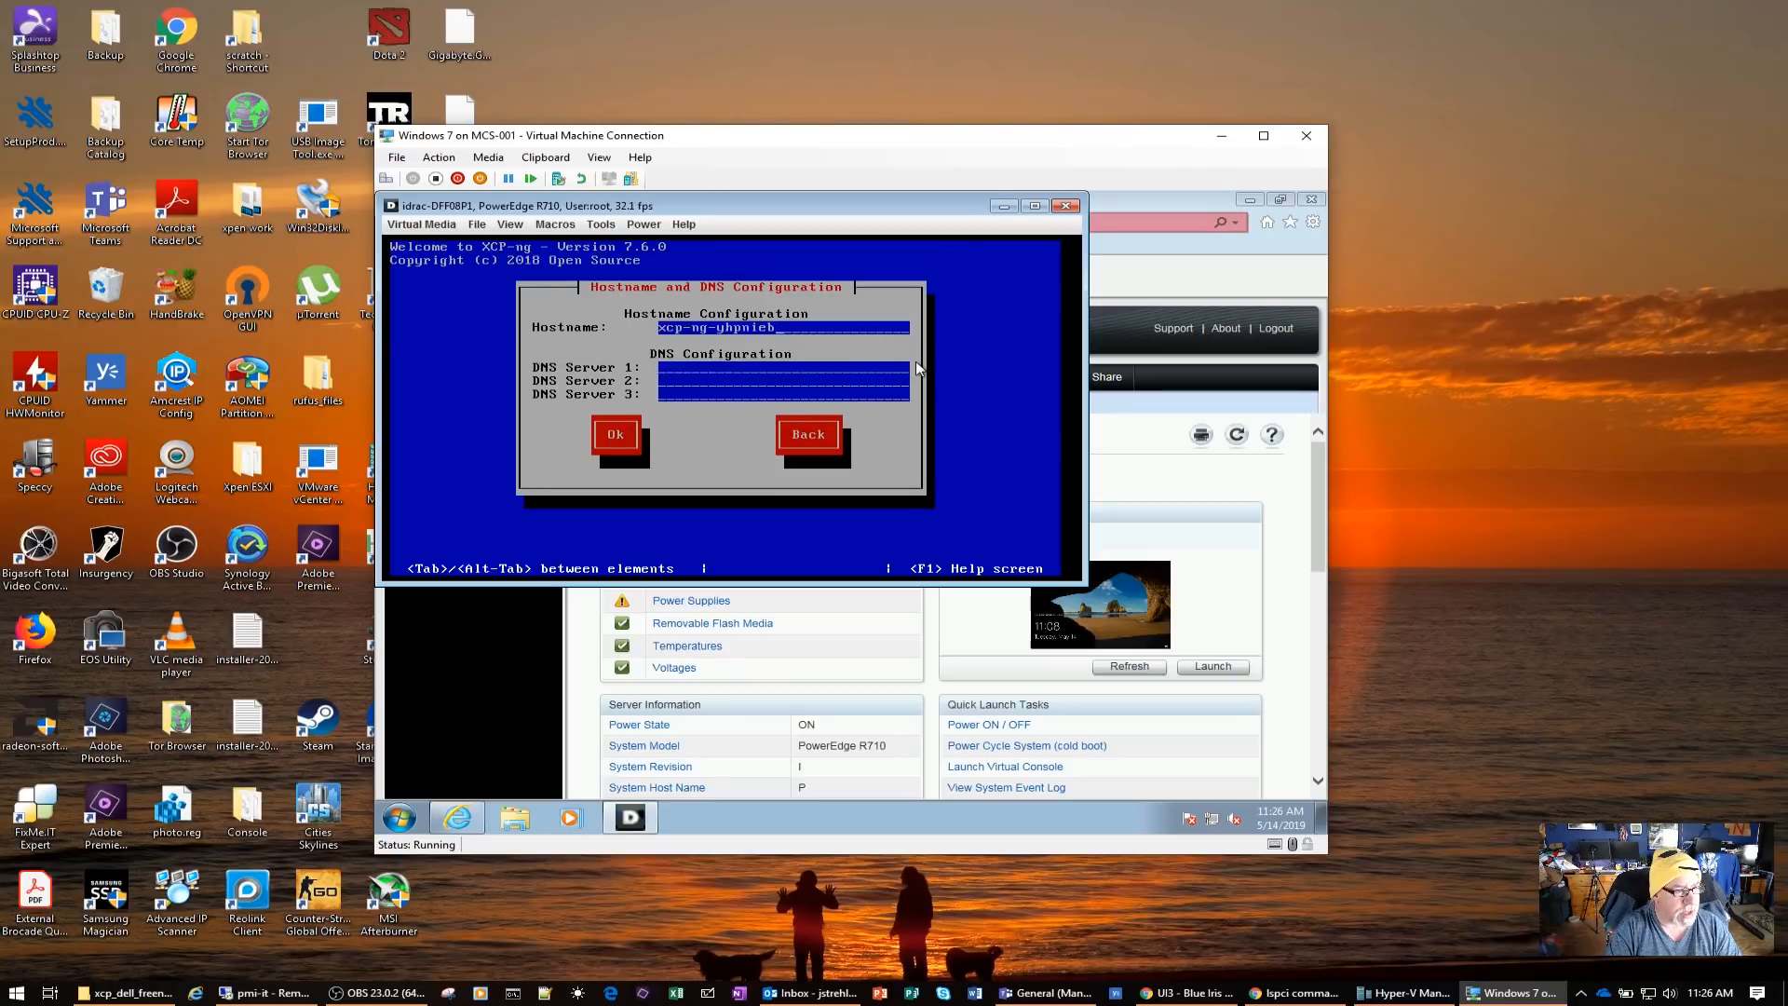
key(BackSpace)
key(BackSpace)
key(BackSpace)
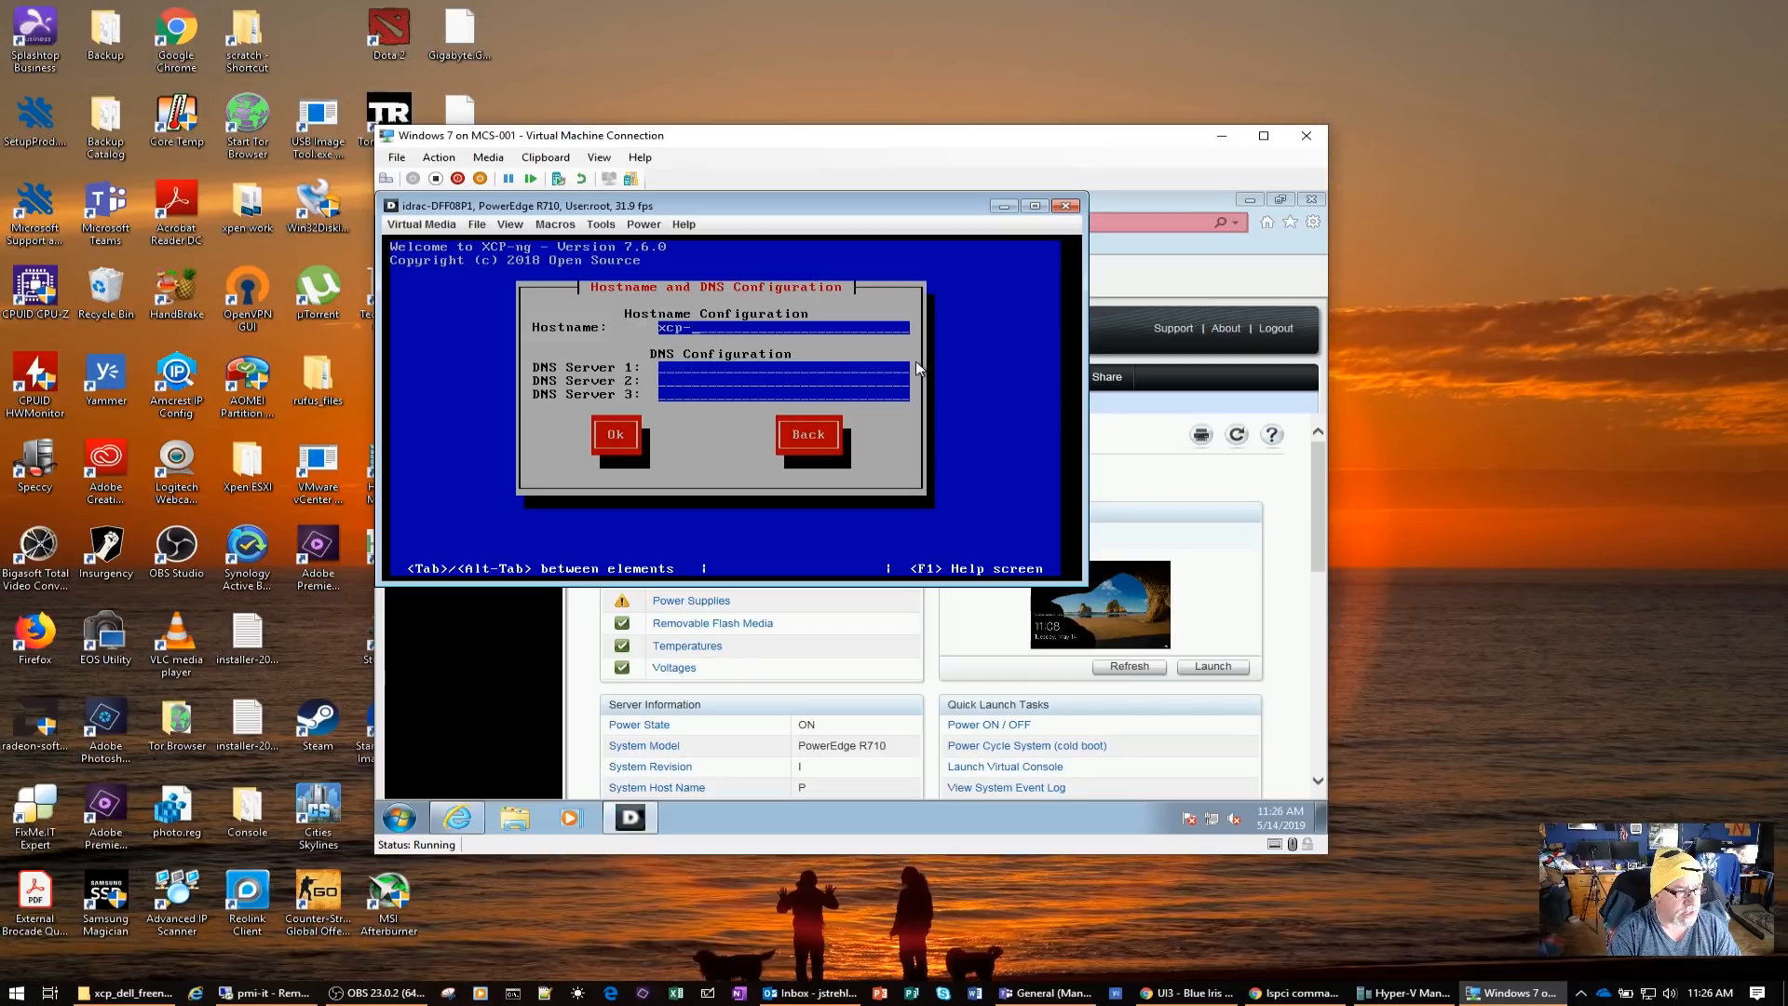
text(dell2)
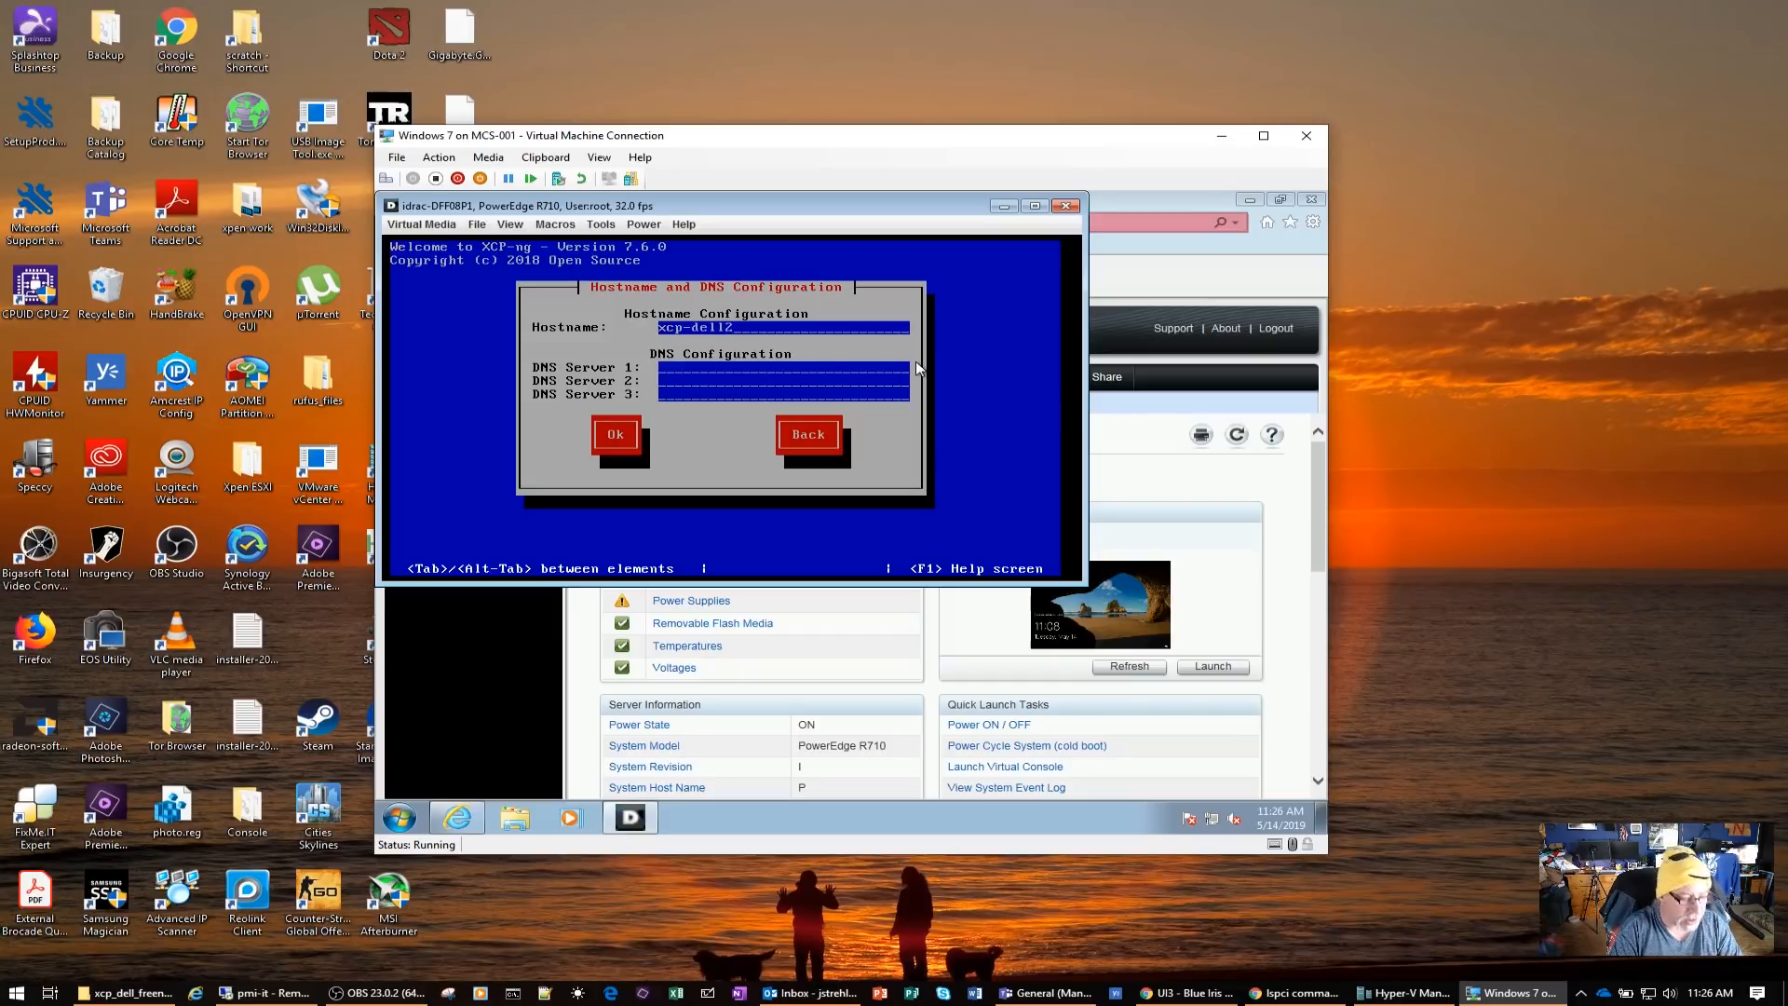
Set DNS server 1 to 192.168.5.1 and DNS server 2 to 8.8.8.8, and submit the hostname and DNS configuration
key(Tab)
text(192)
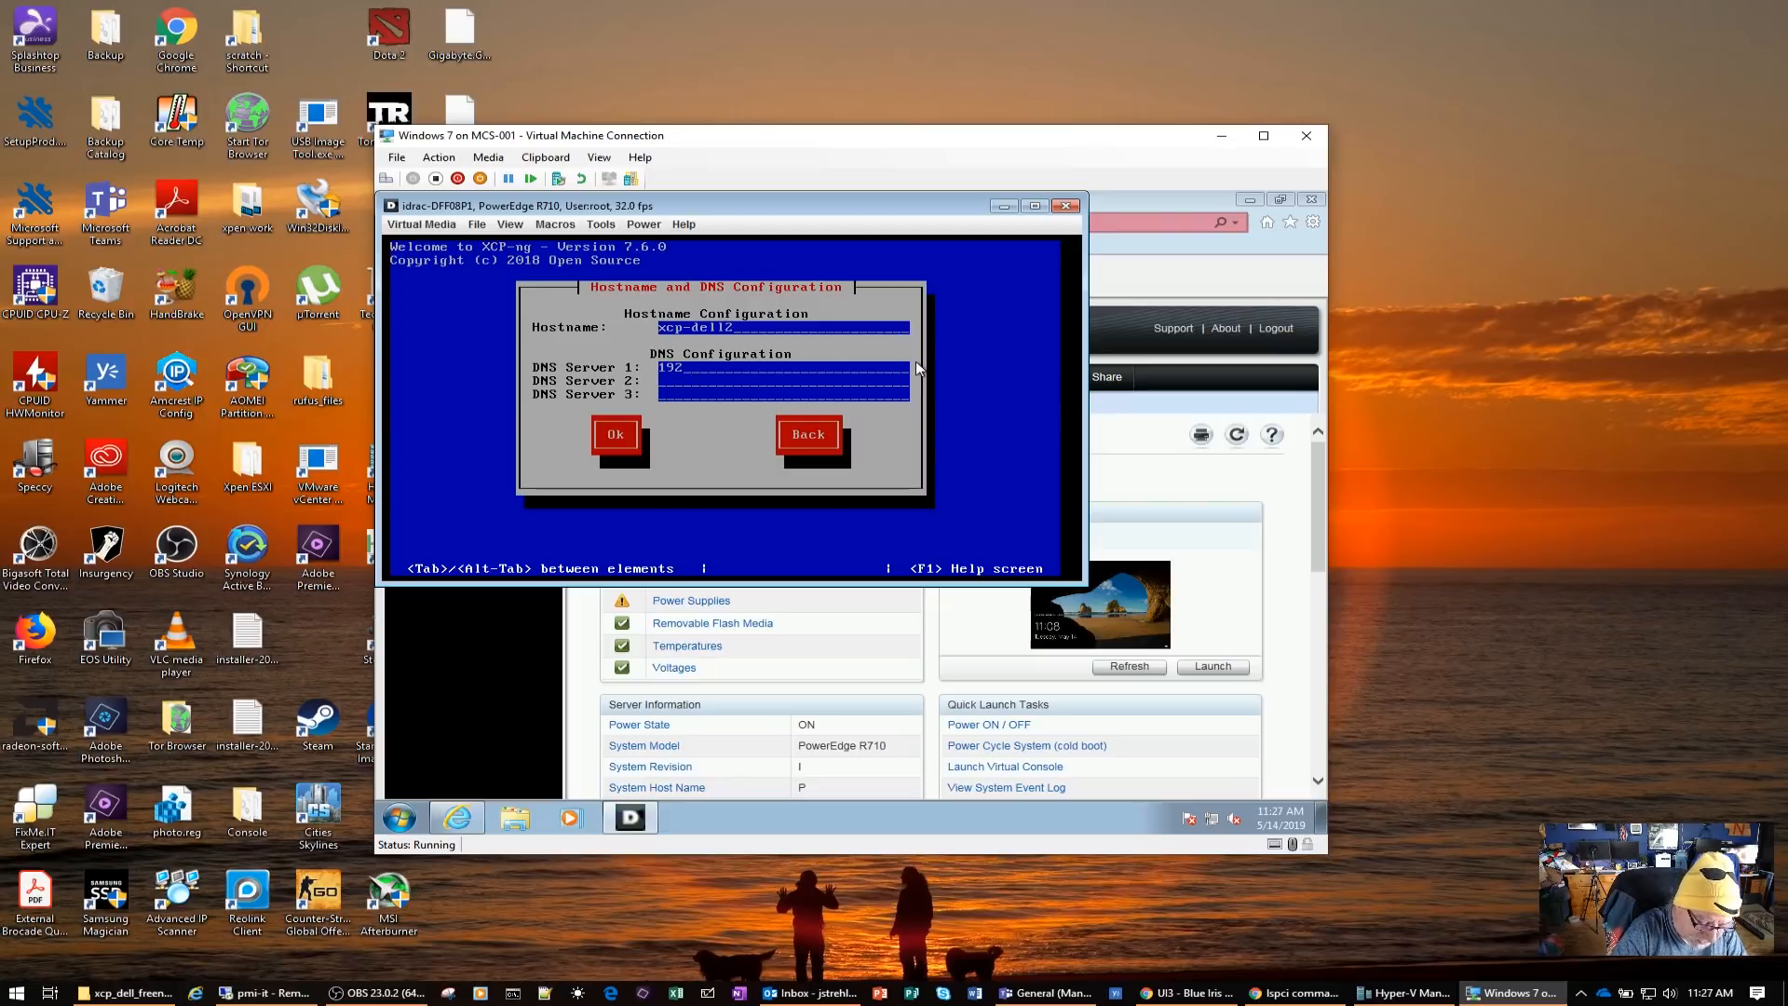
text(.168.)
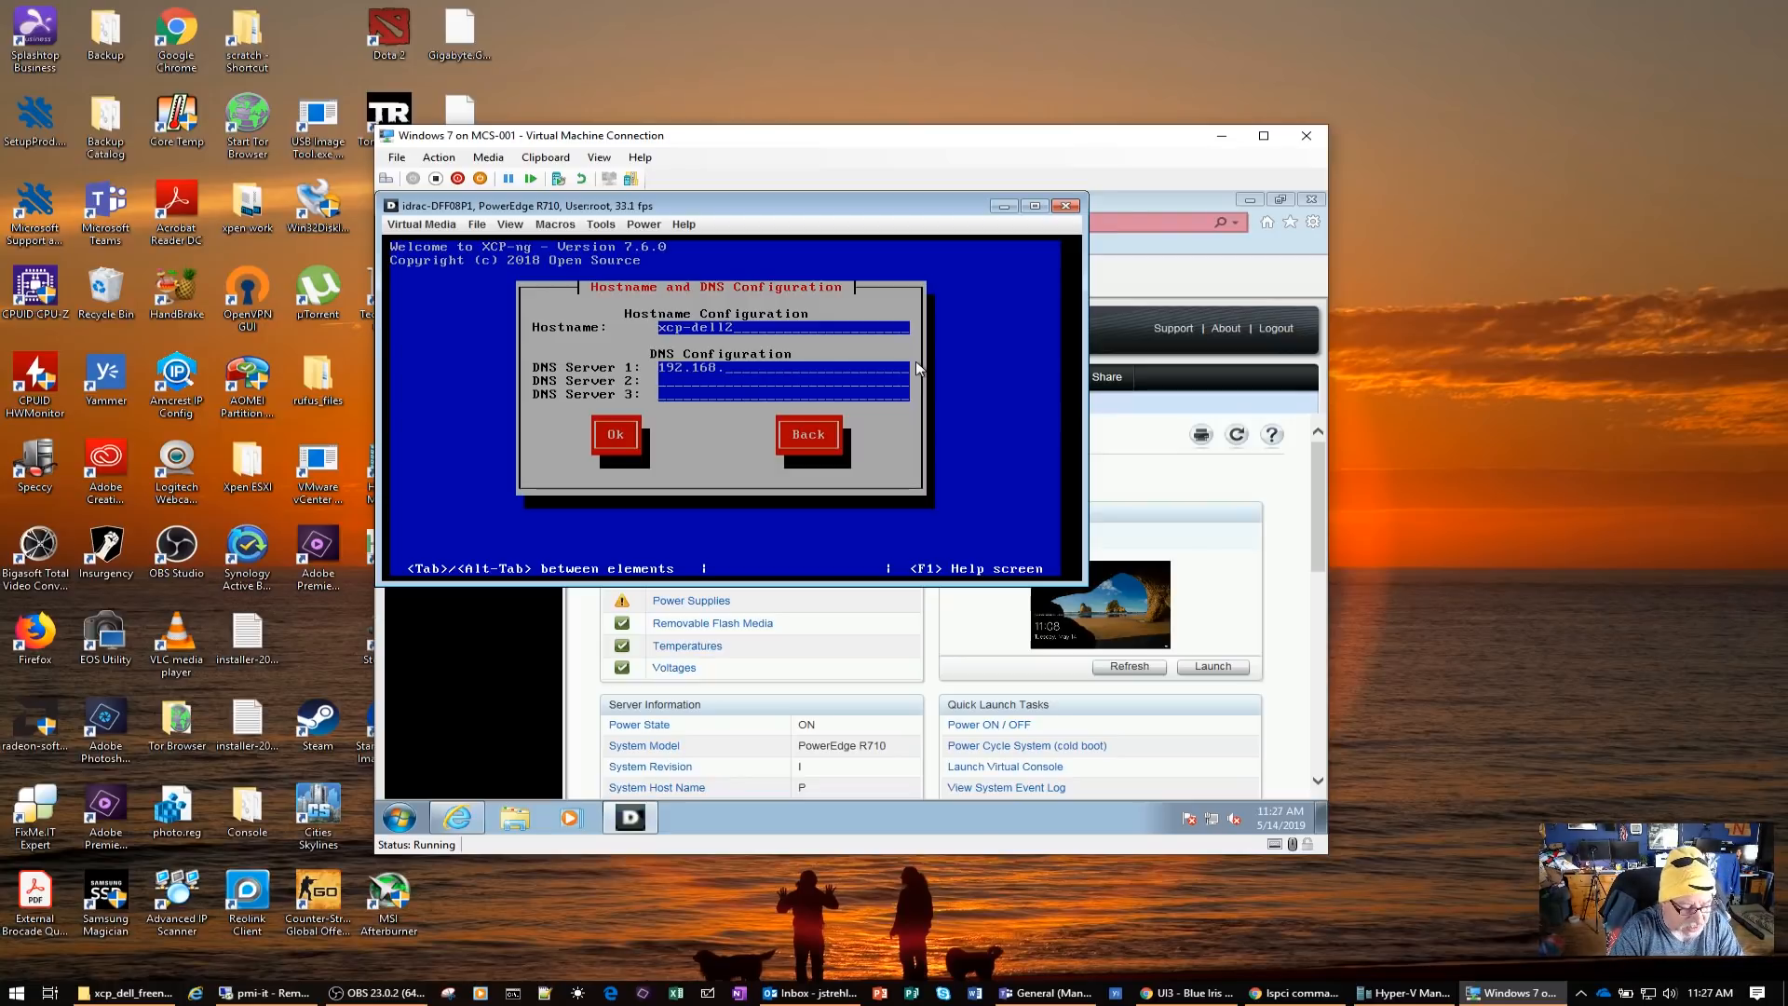
text(5.1)
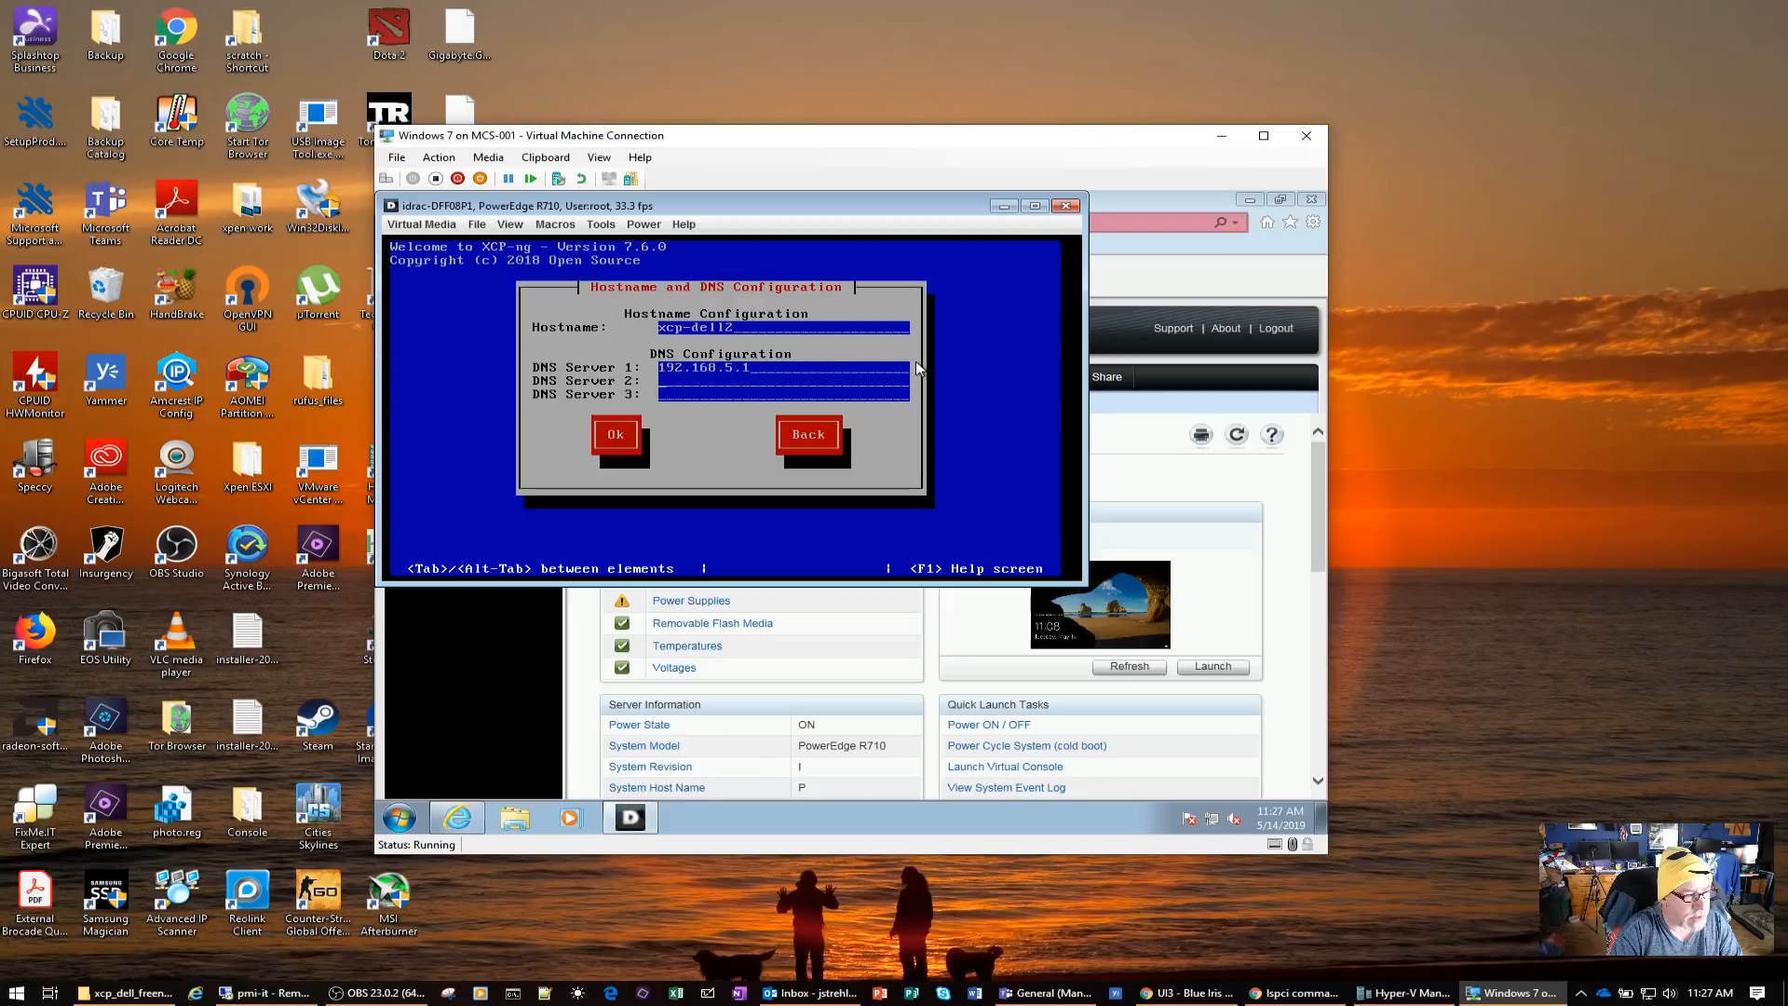
text(8.8.8.8)
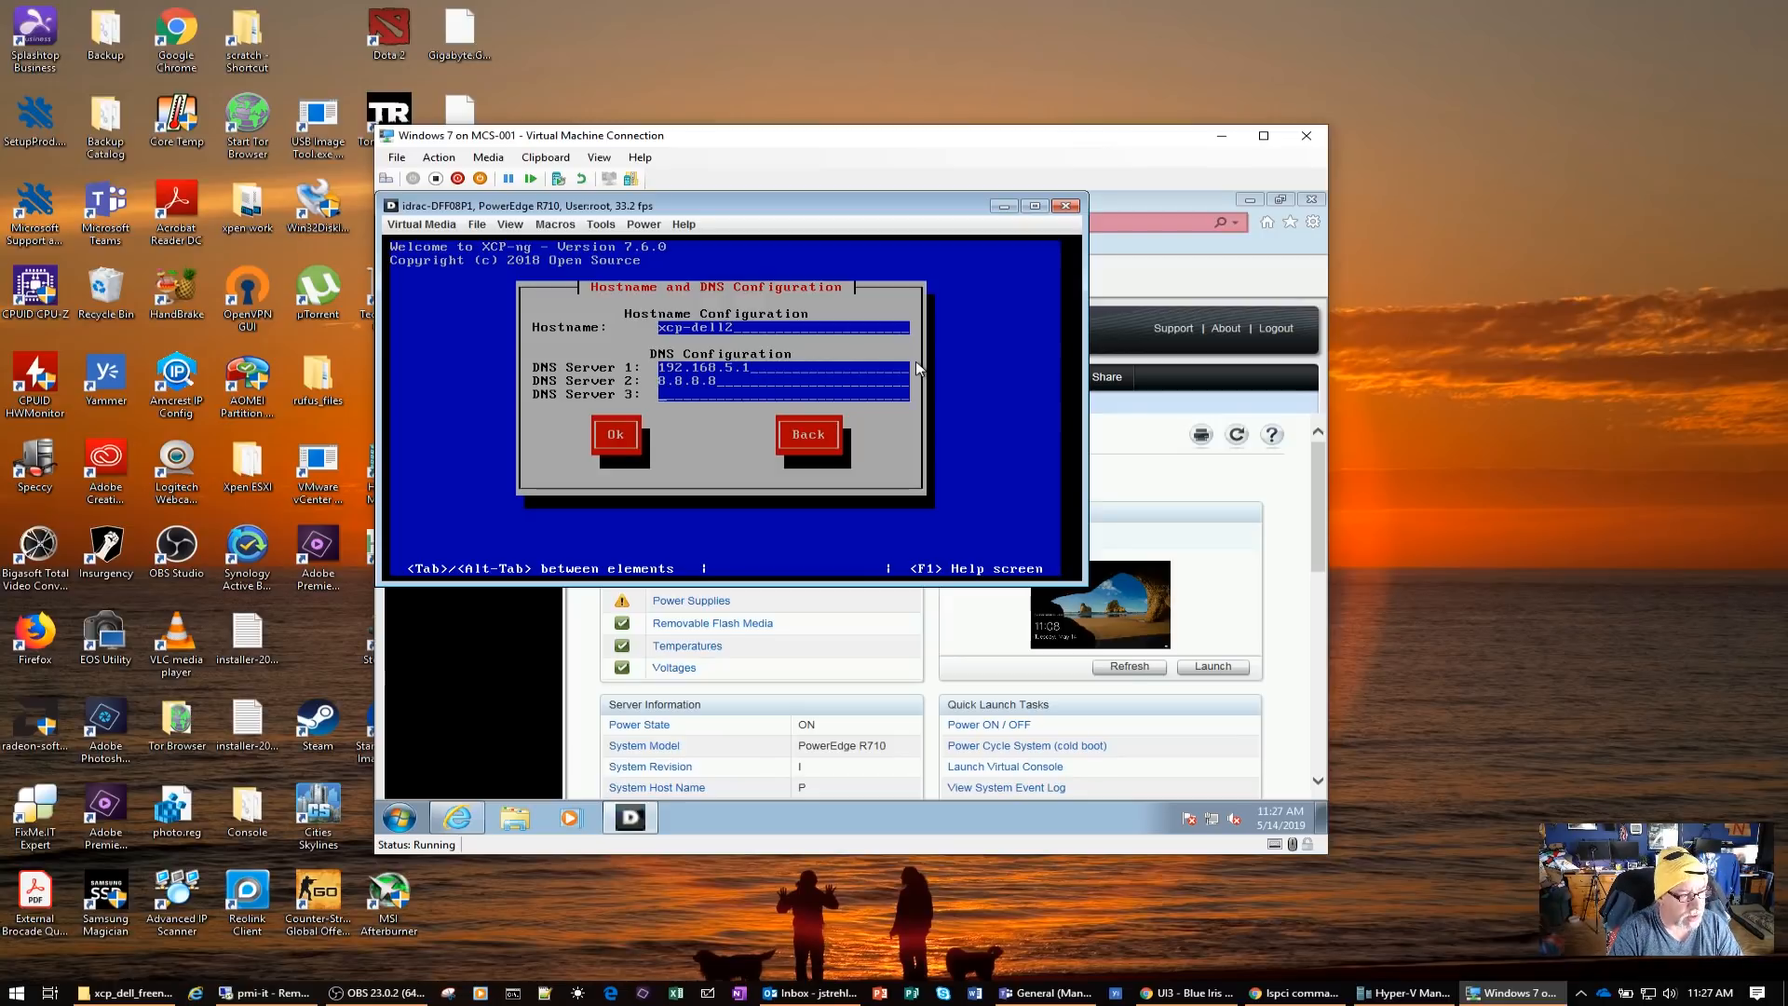
key(Tab)
key(Return)
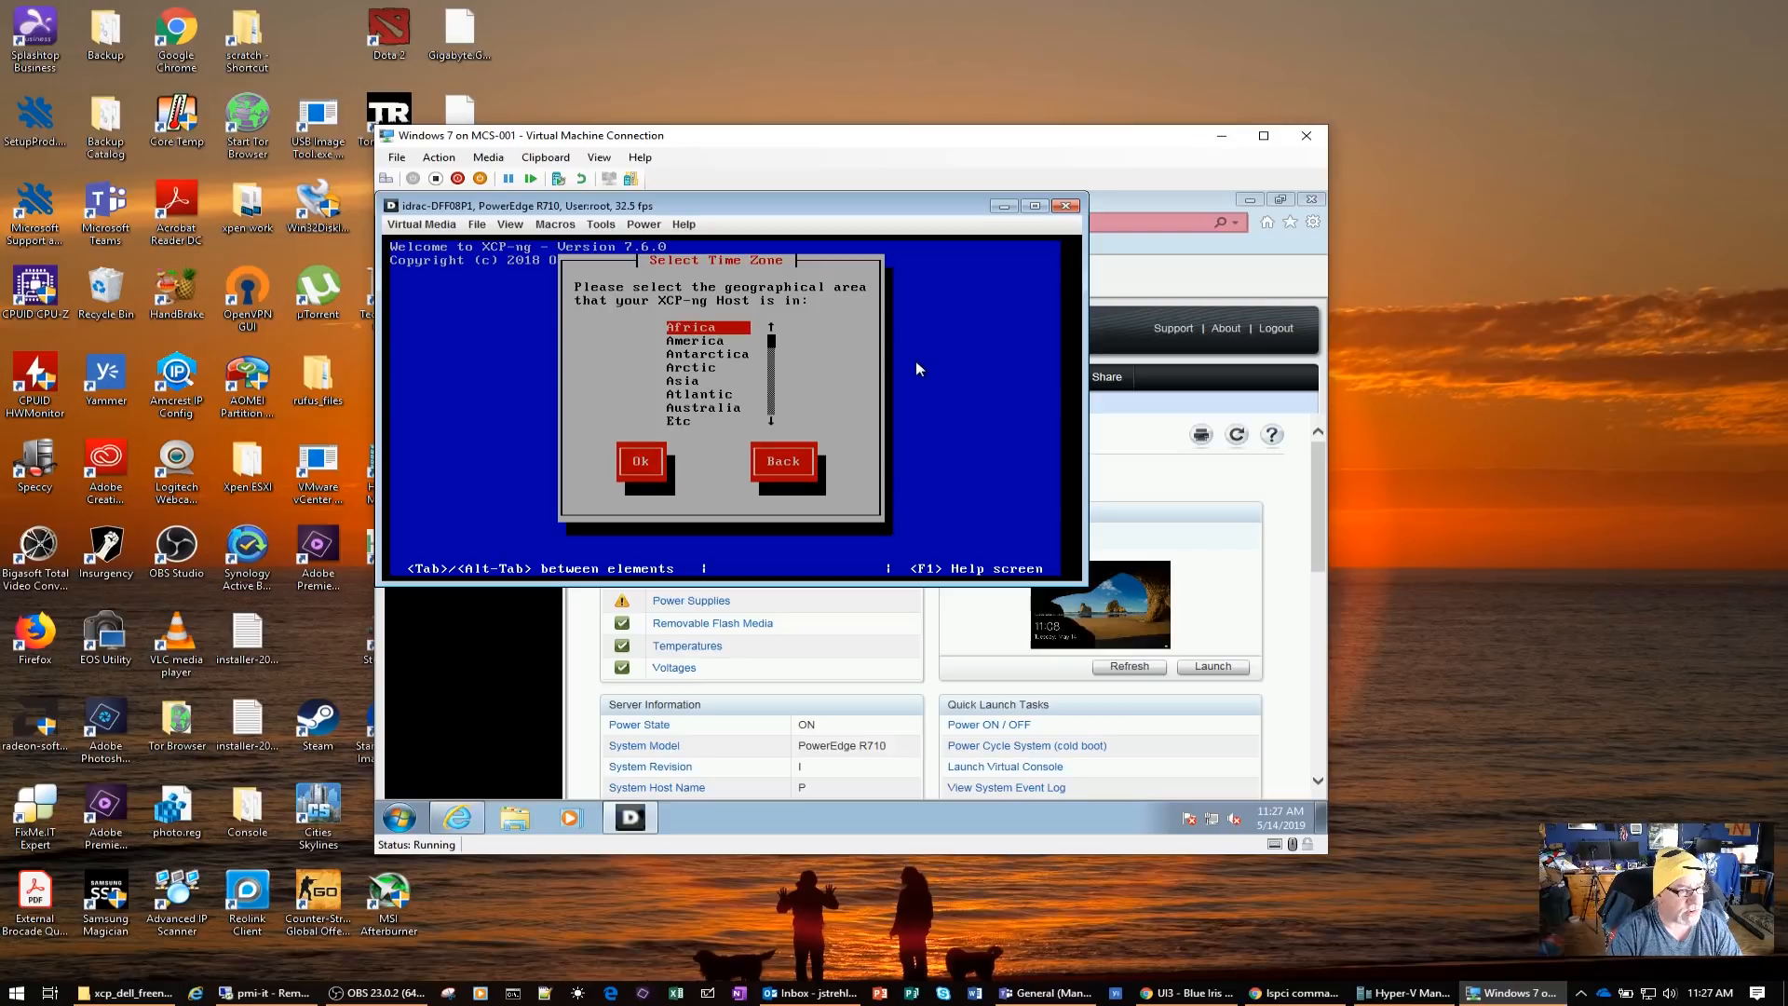
Set the host's time zone by choosing the America area and a city beginning with C
key(Down)
key(Down)
key(Up)
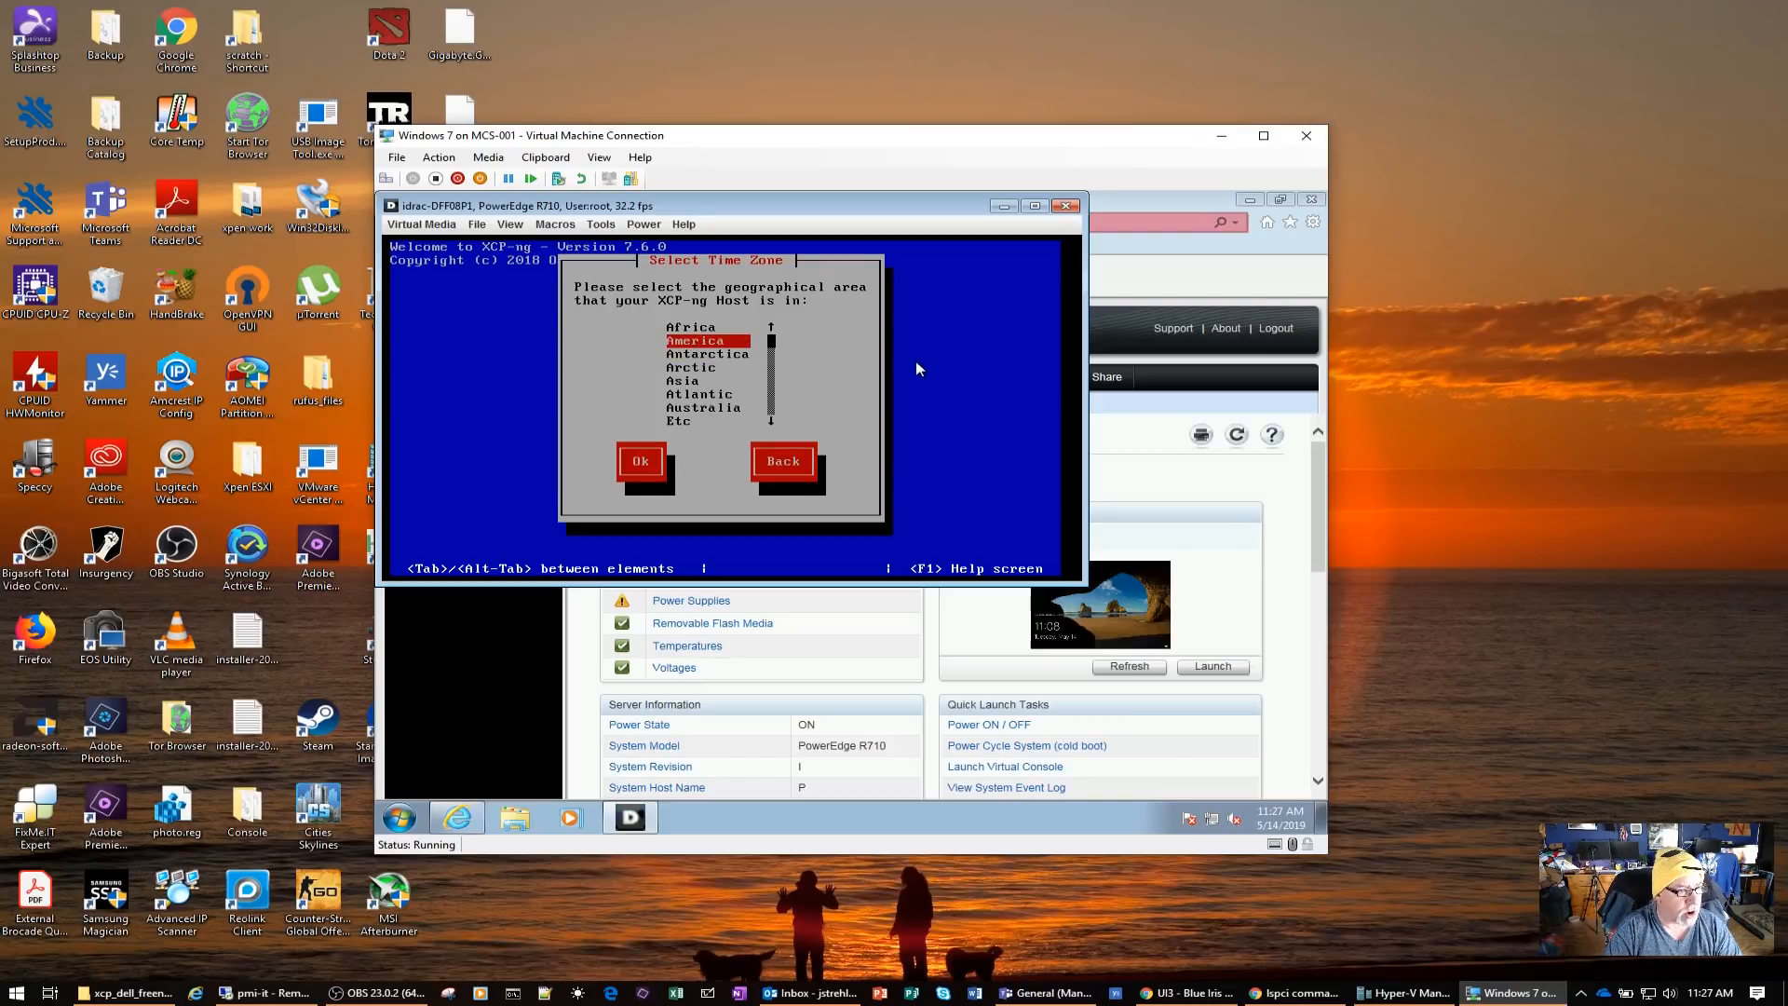
key(Return)
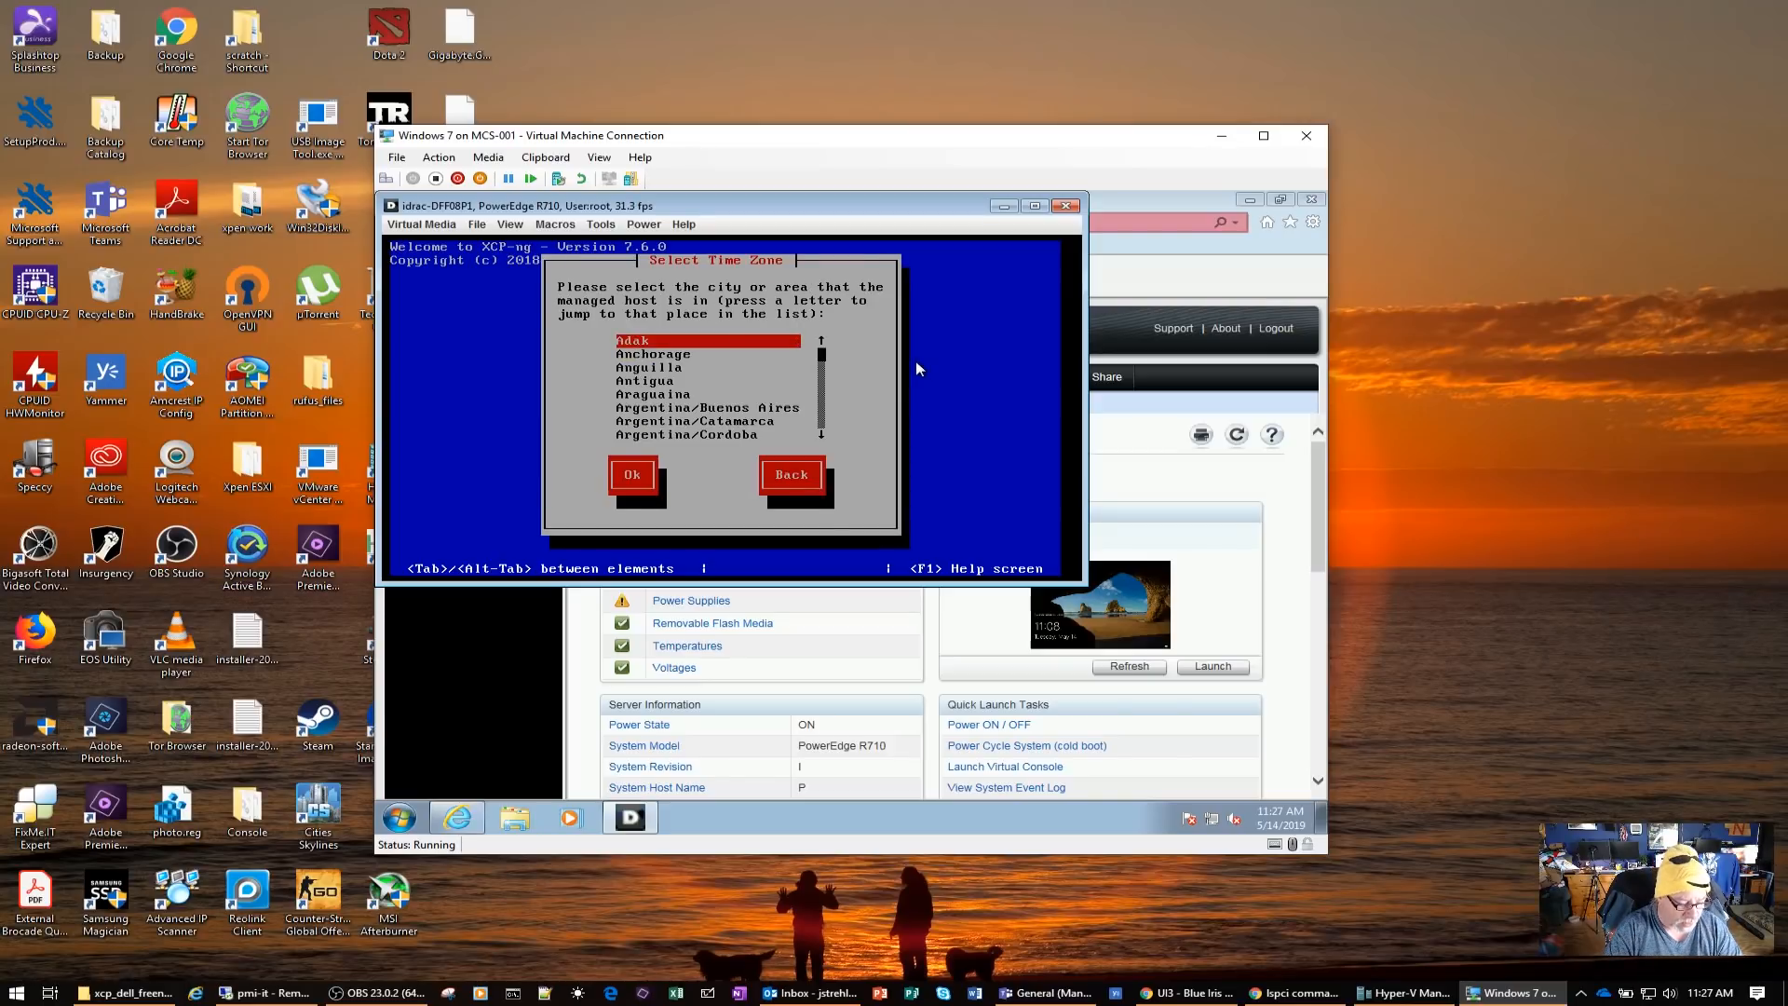
key(c)
key(Down)
key(Down)
key(Down)
key(Down)
key(Down)
key(Down)
key(Tab)
key(Return)
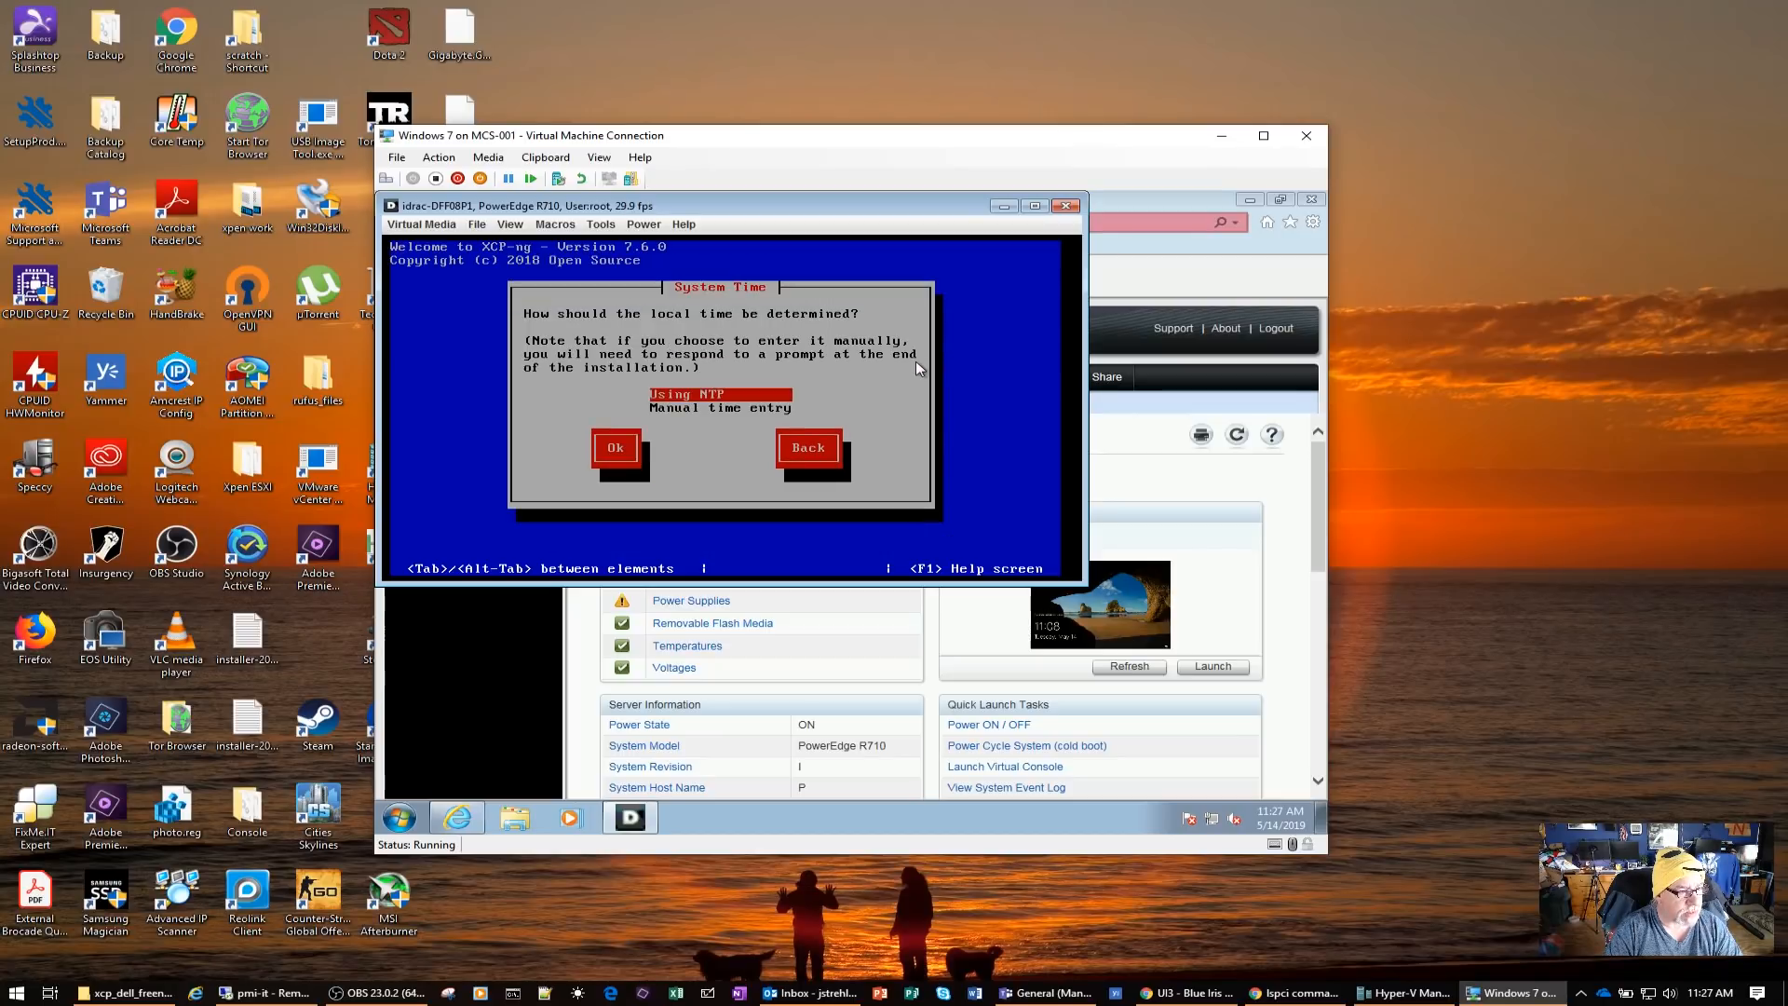
Have the local time determined using NTP, with pool.ntp.org as NTP server 1
key(Tab)
key(Return)
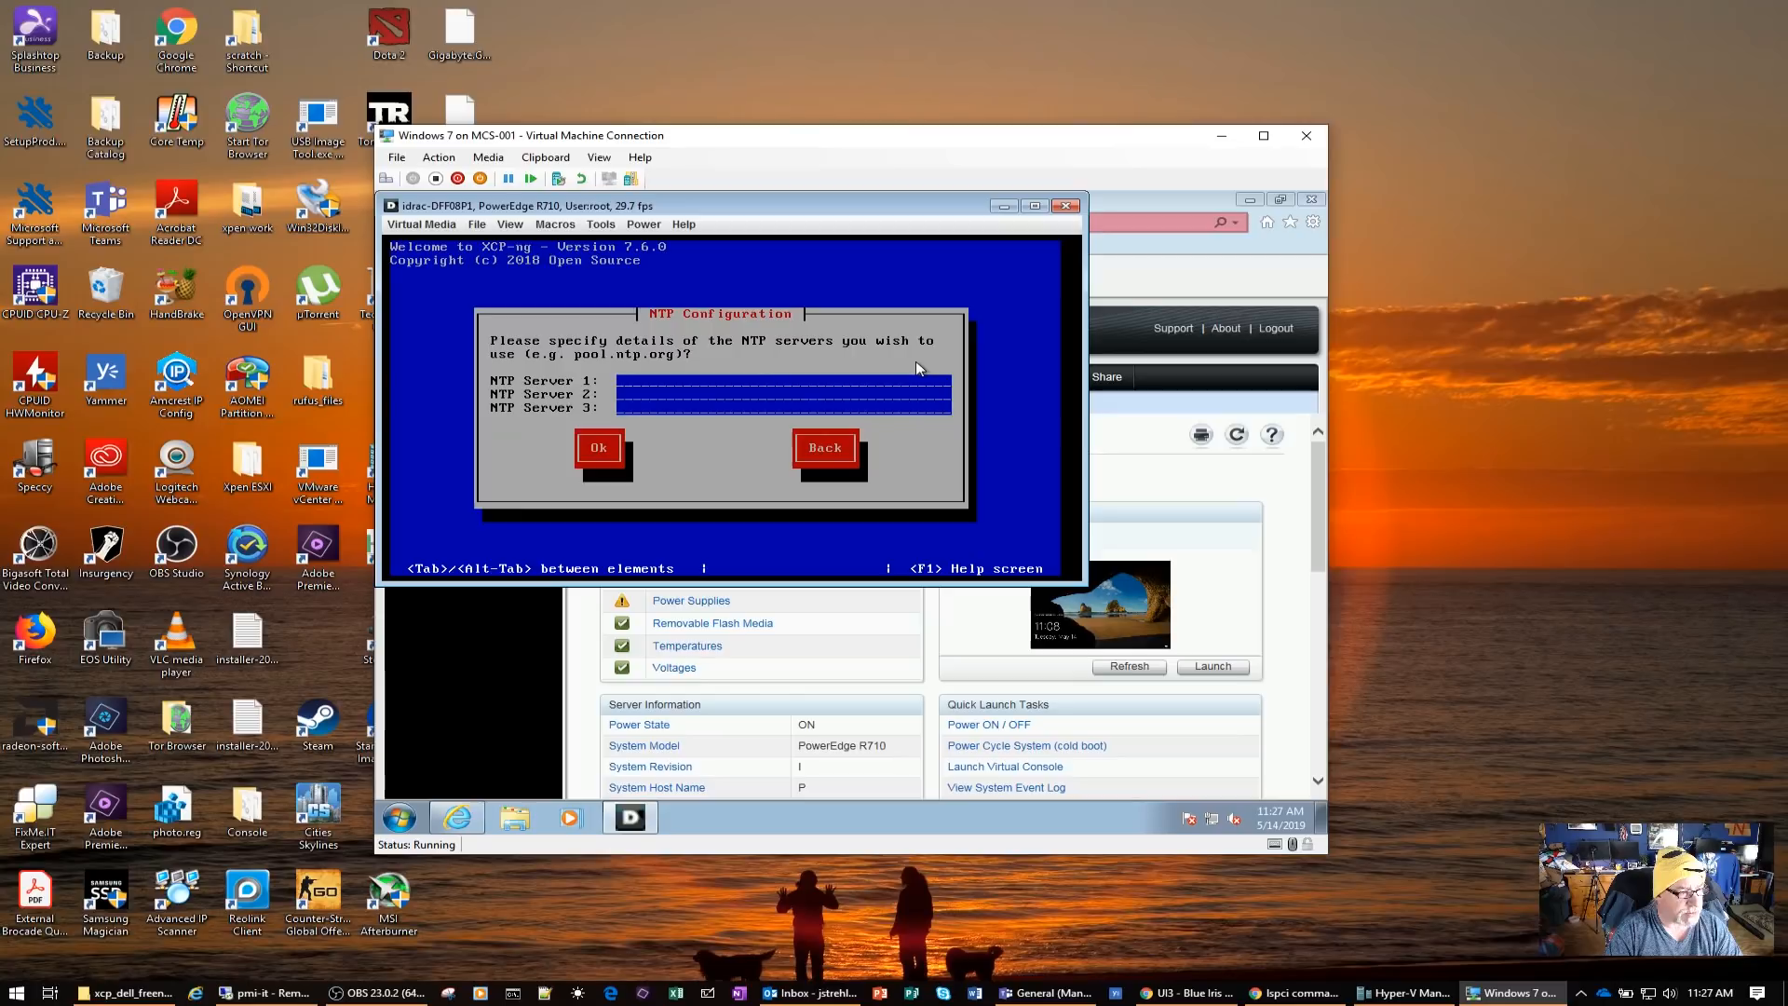
text(pool)
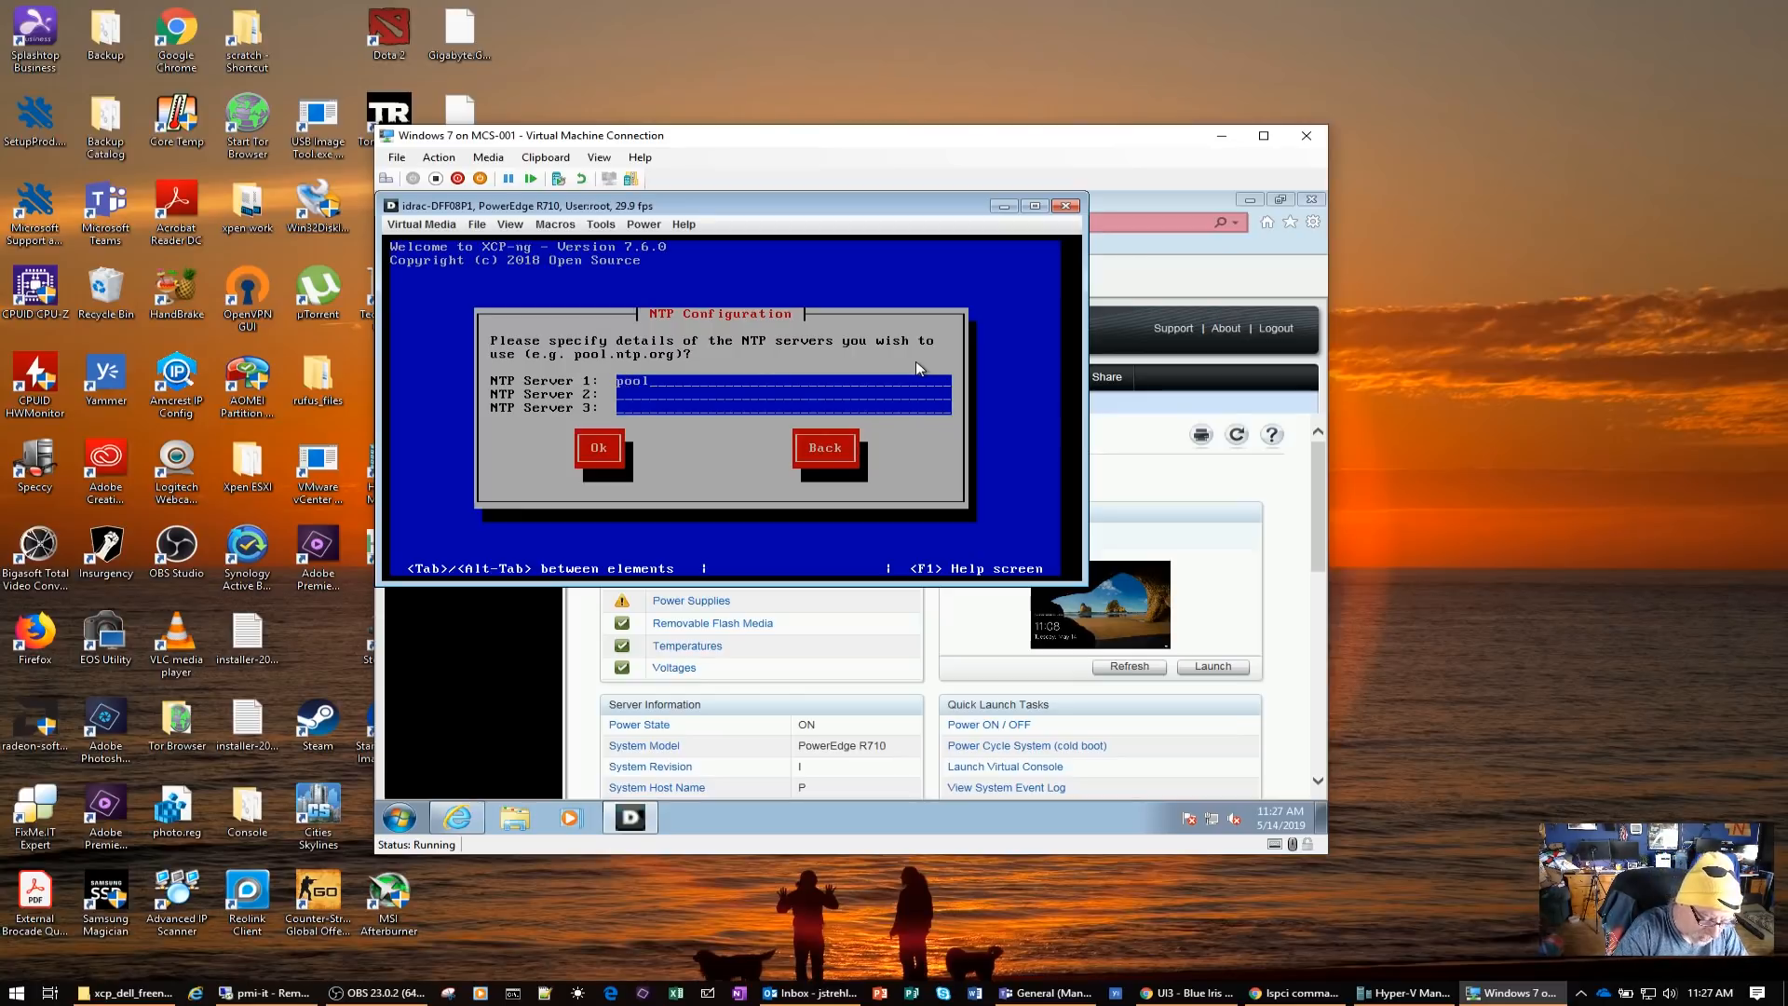
text(.ntp.org)
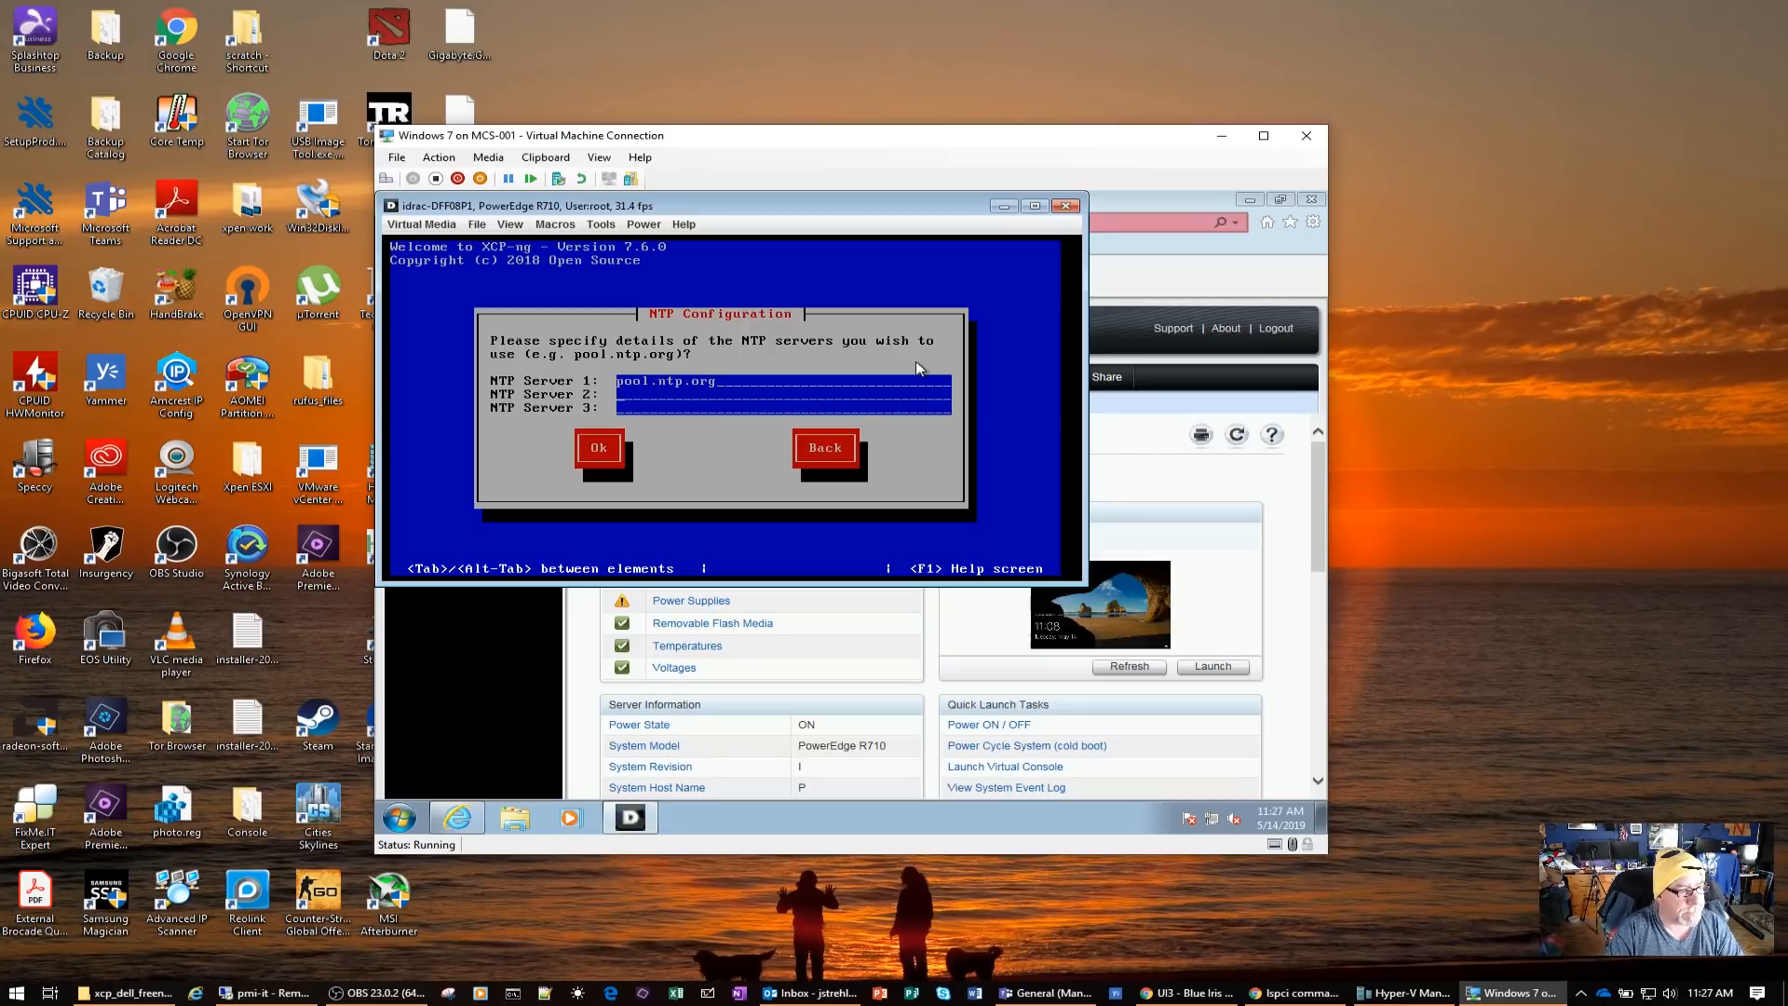
key(Tab)
key(Return)
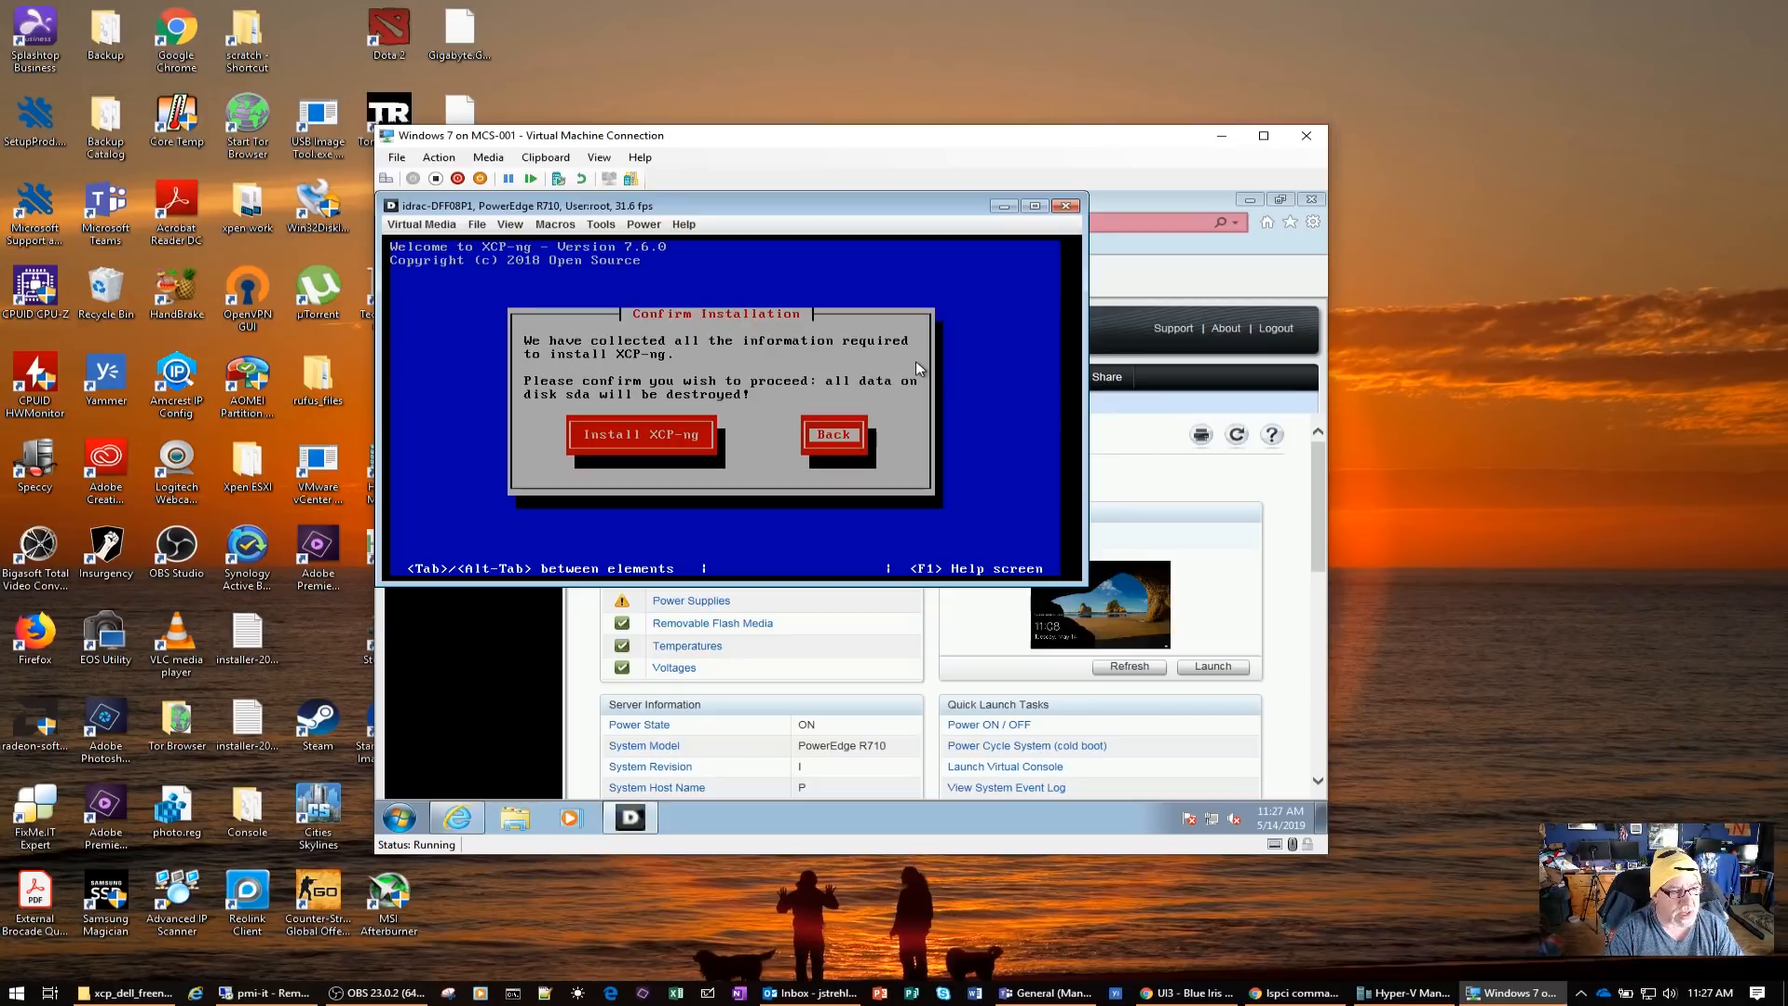
Install XCP-ng on disk sda without supplemental packs and reboot the host once the installation is complete
key(Tab)
key(Return)
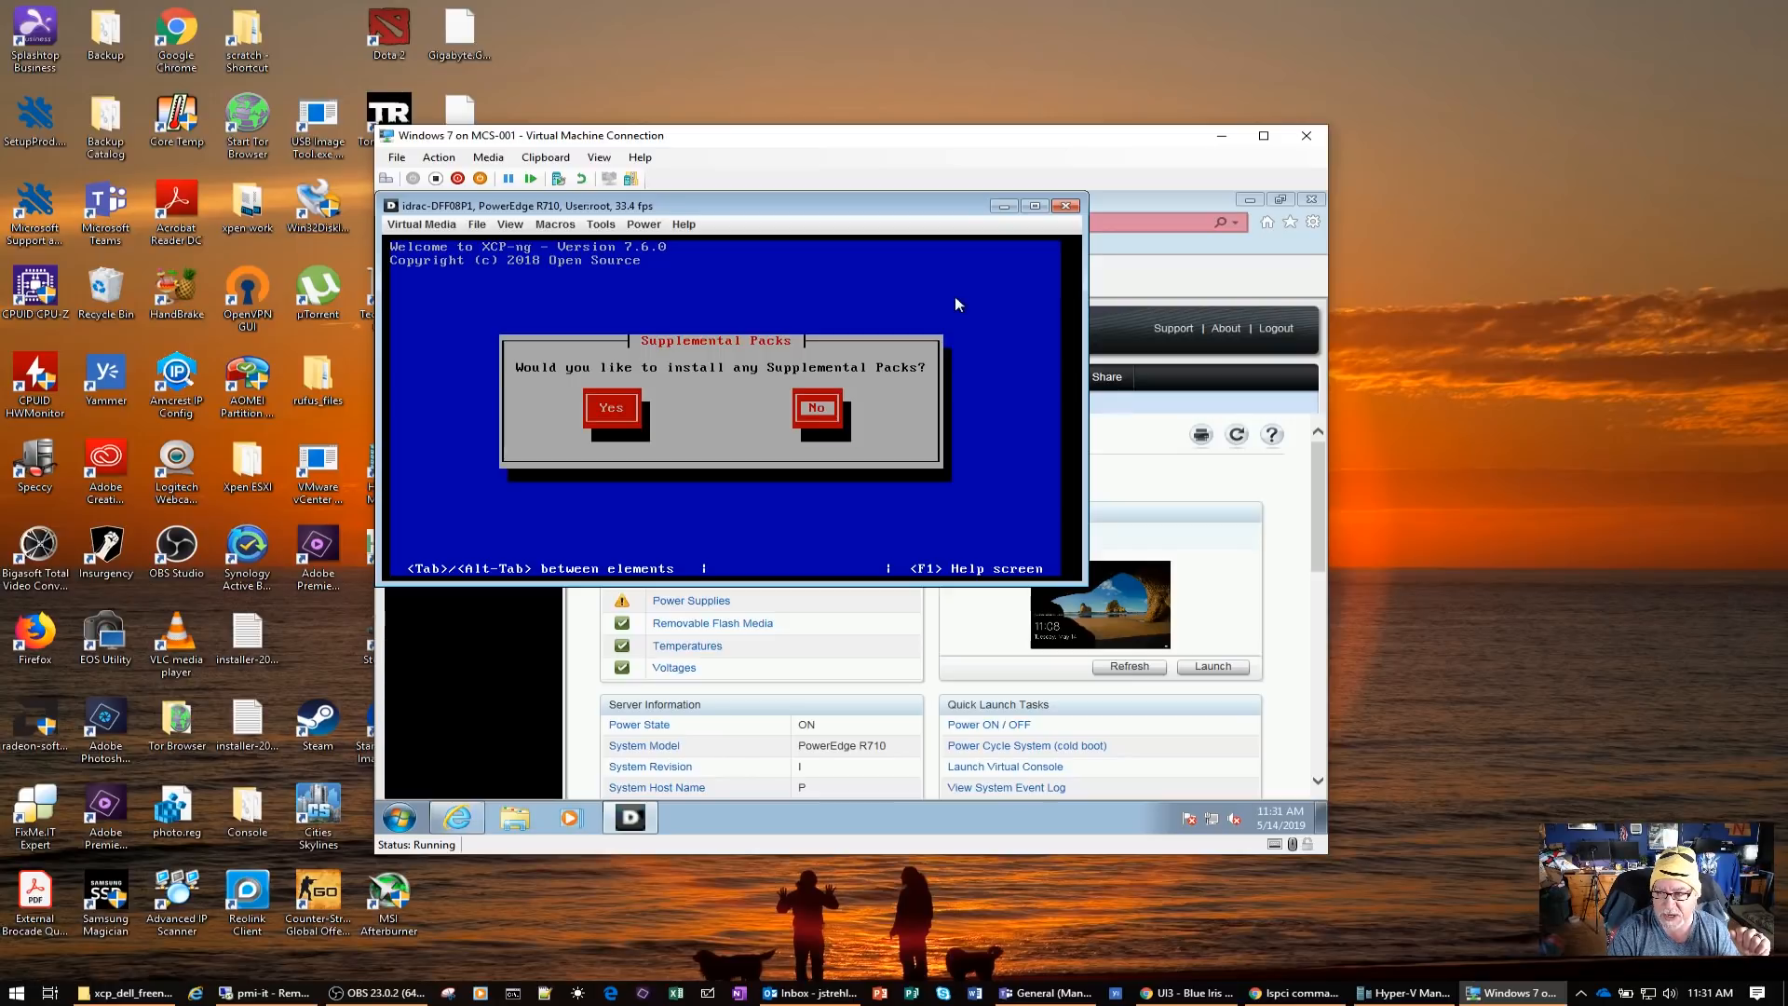
key(Return)
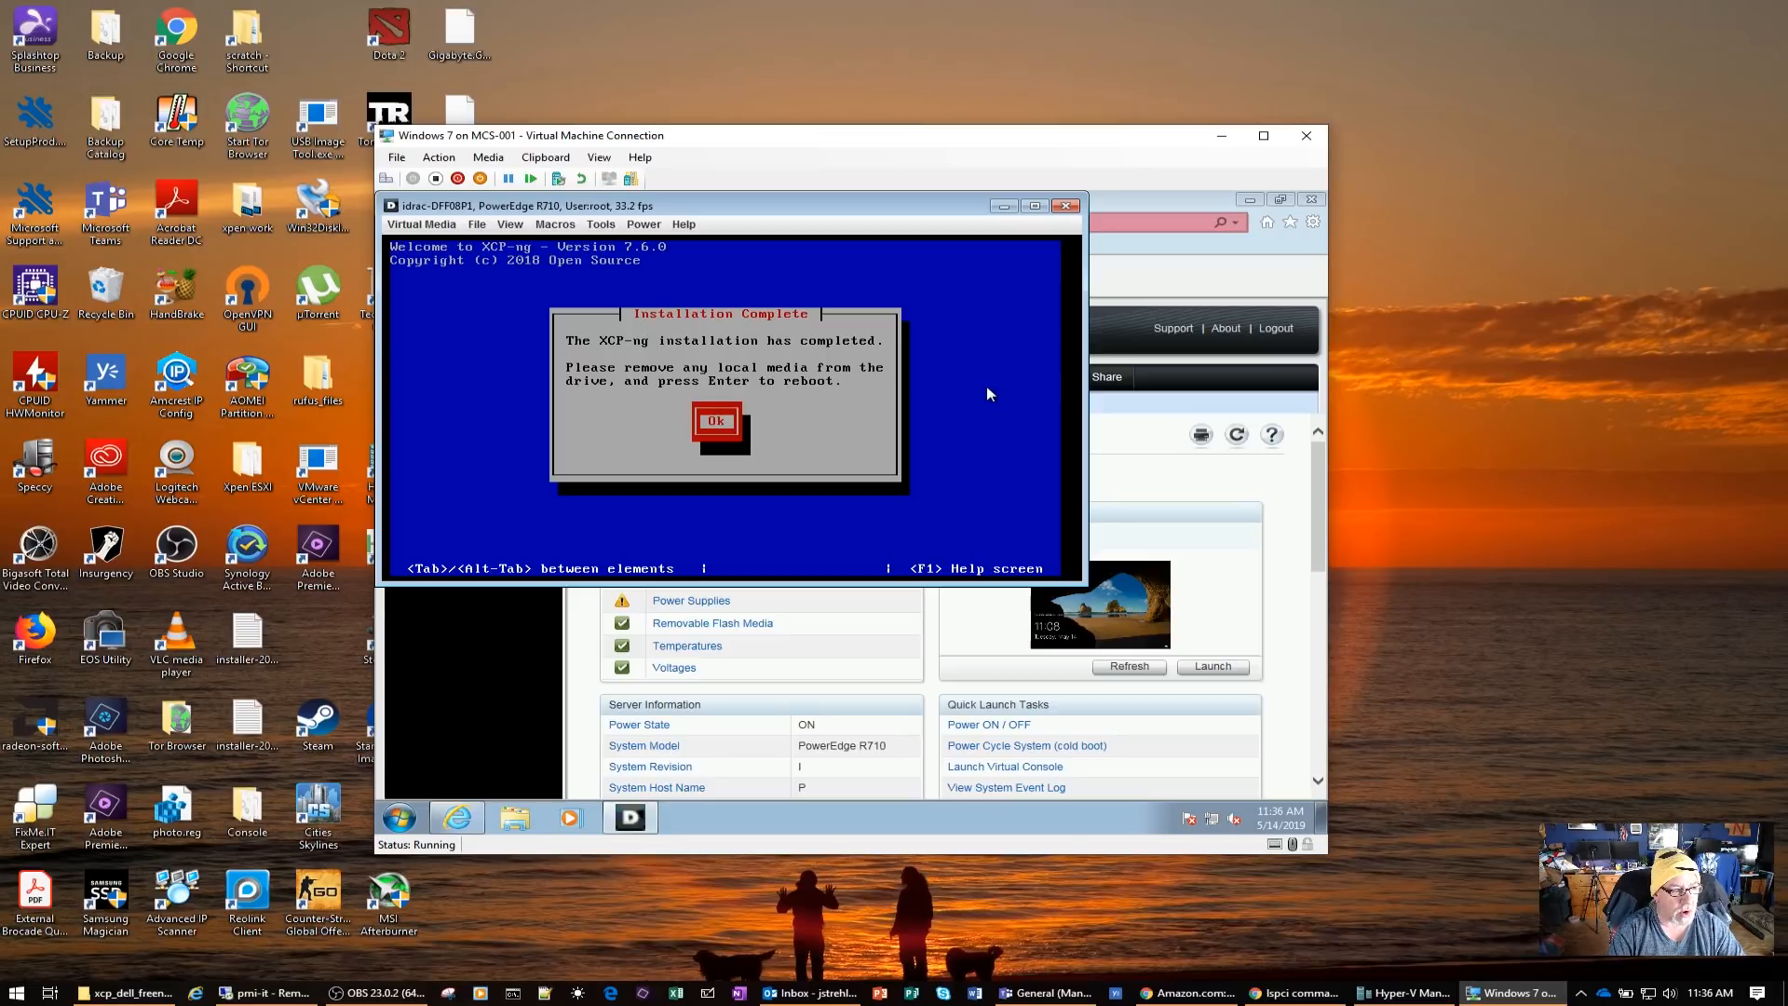
key(Return)
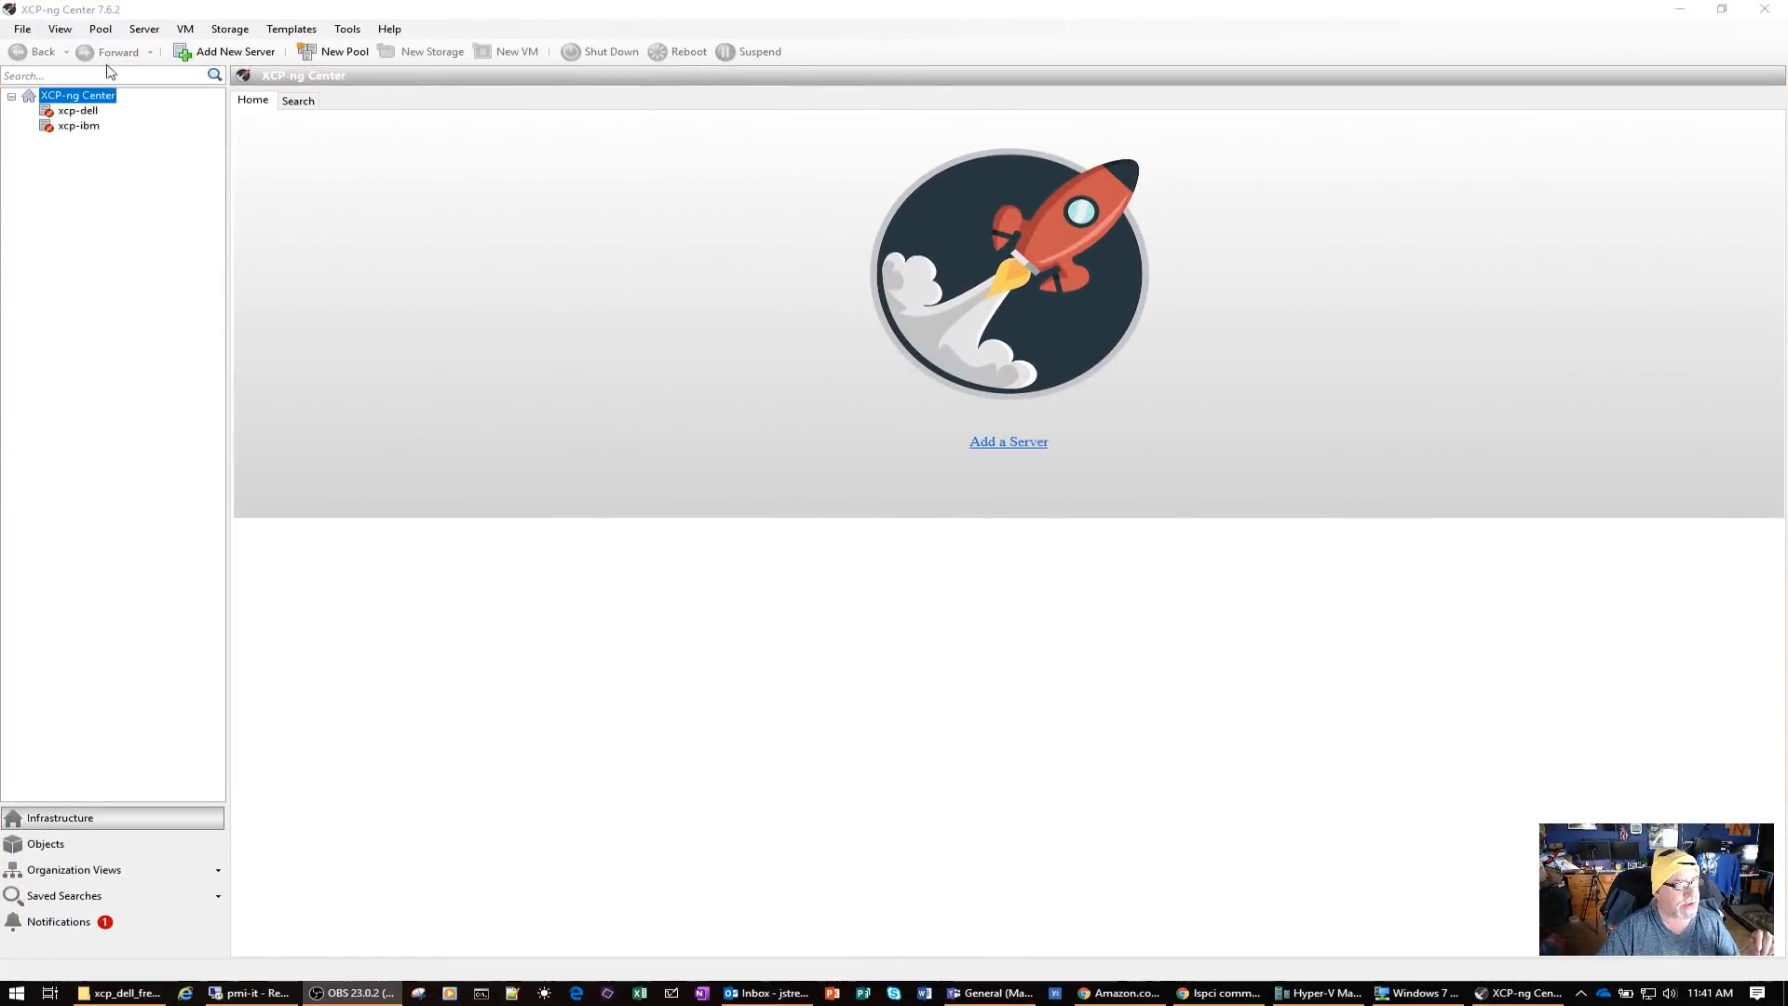
Switch to XCP-ng Center and start adding a new server with the address 192.168.5.8
click(70, 99)
right_click(70, 101)
click(101, 109)
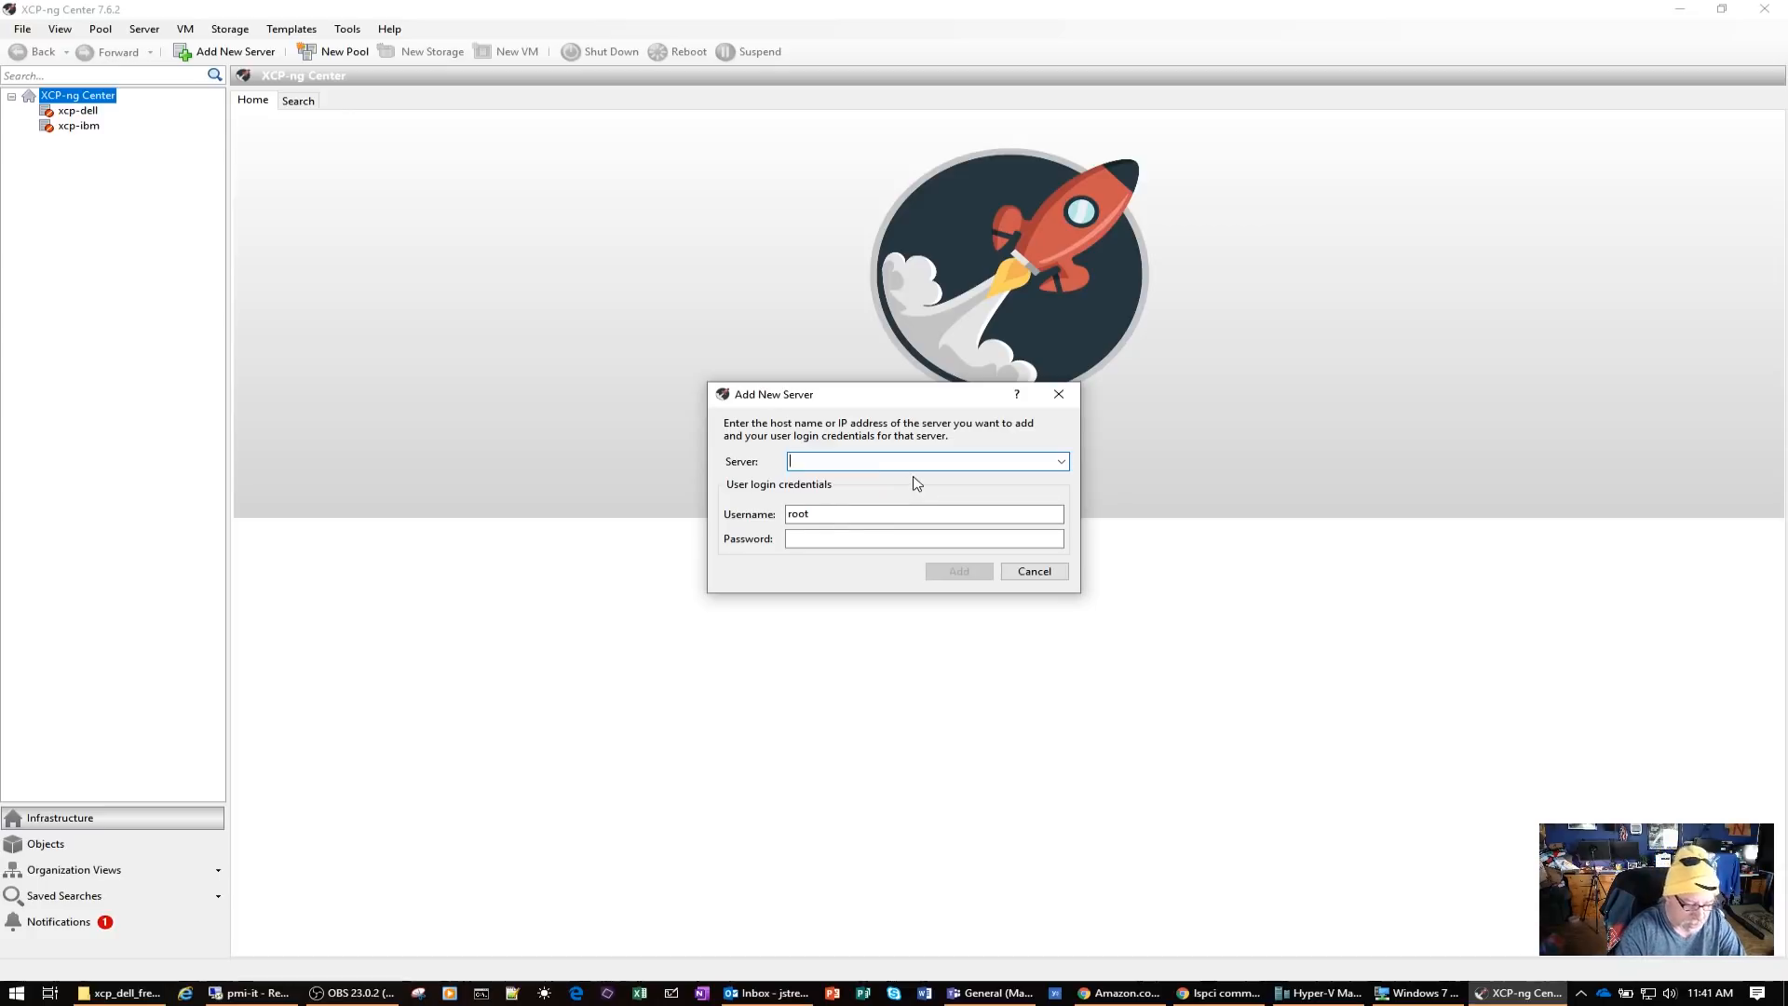
text(192.168.)
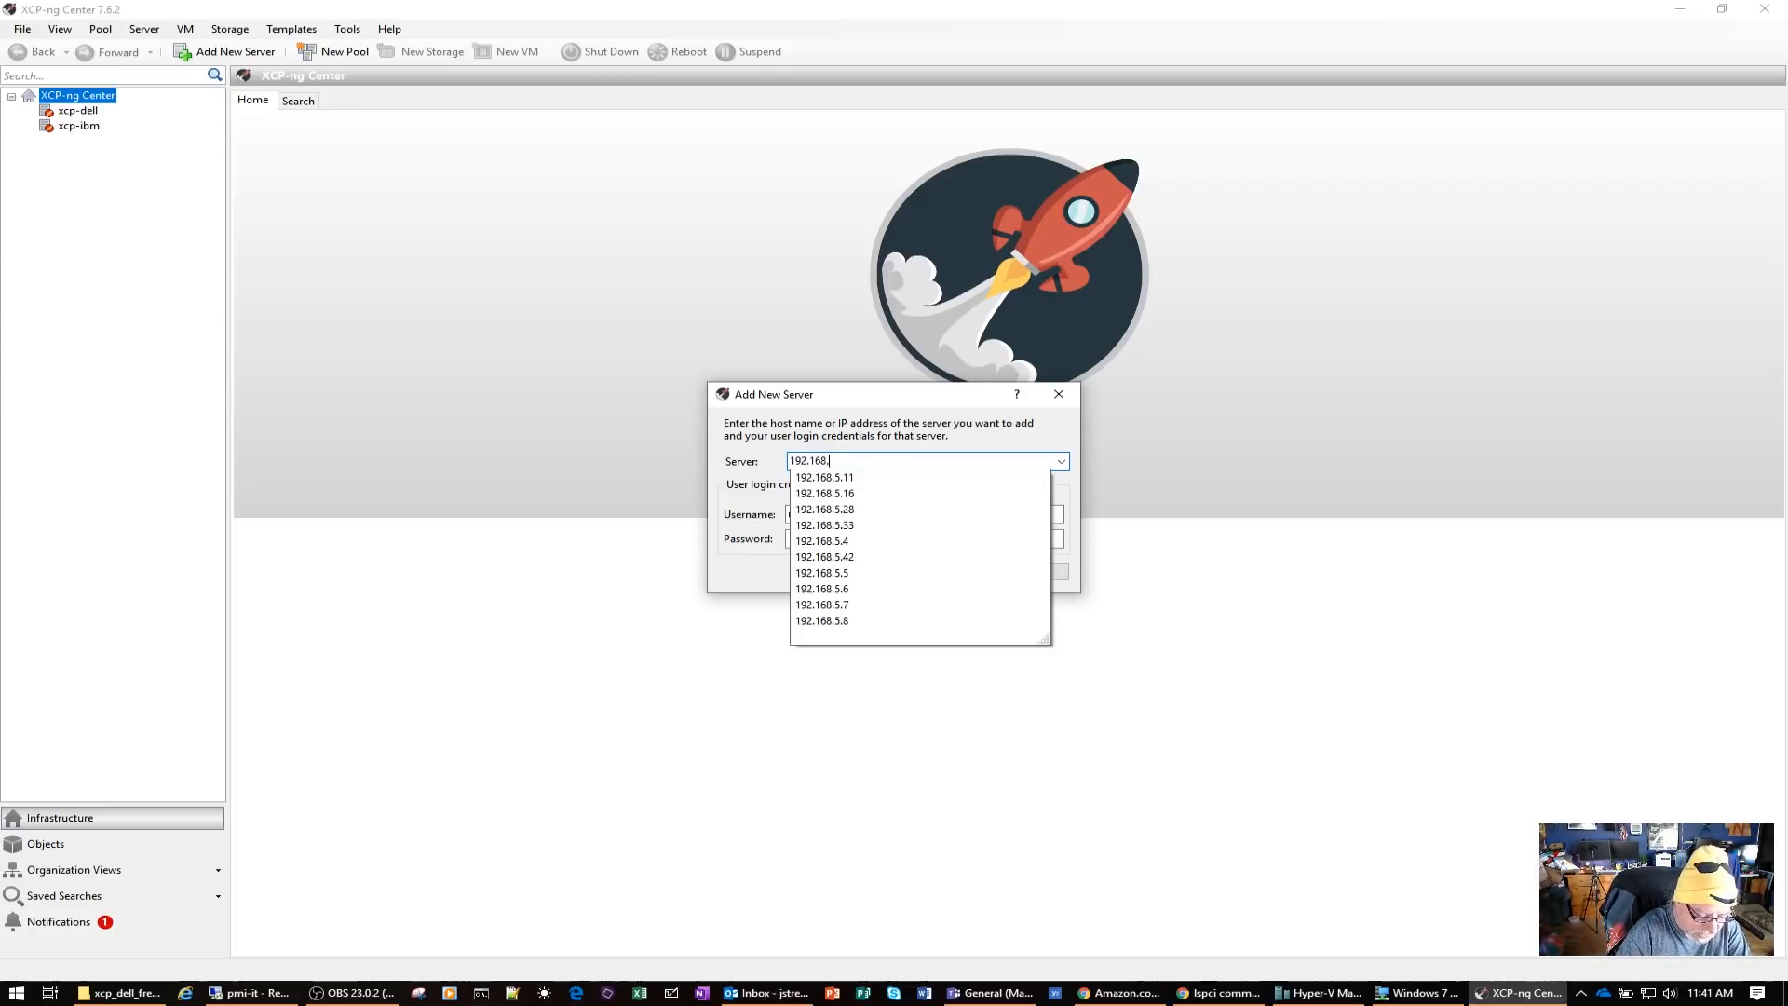
text(5.8)
Enter the root account password, connect to the server accepting its changed security certificate, and dismiss the Health Check overview
click(858, 539)
text(••••••••)
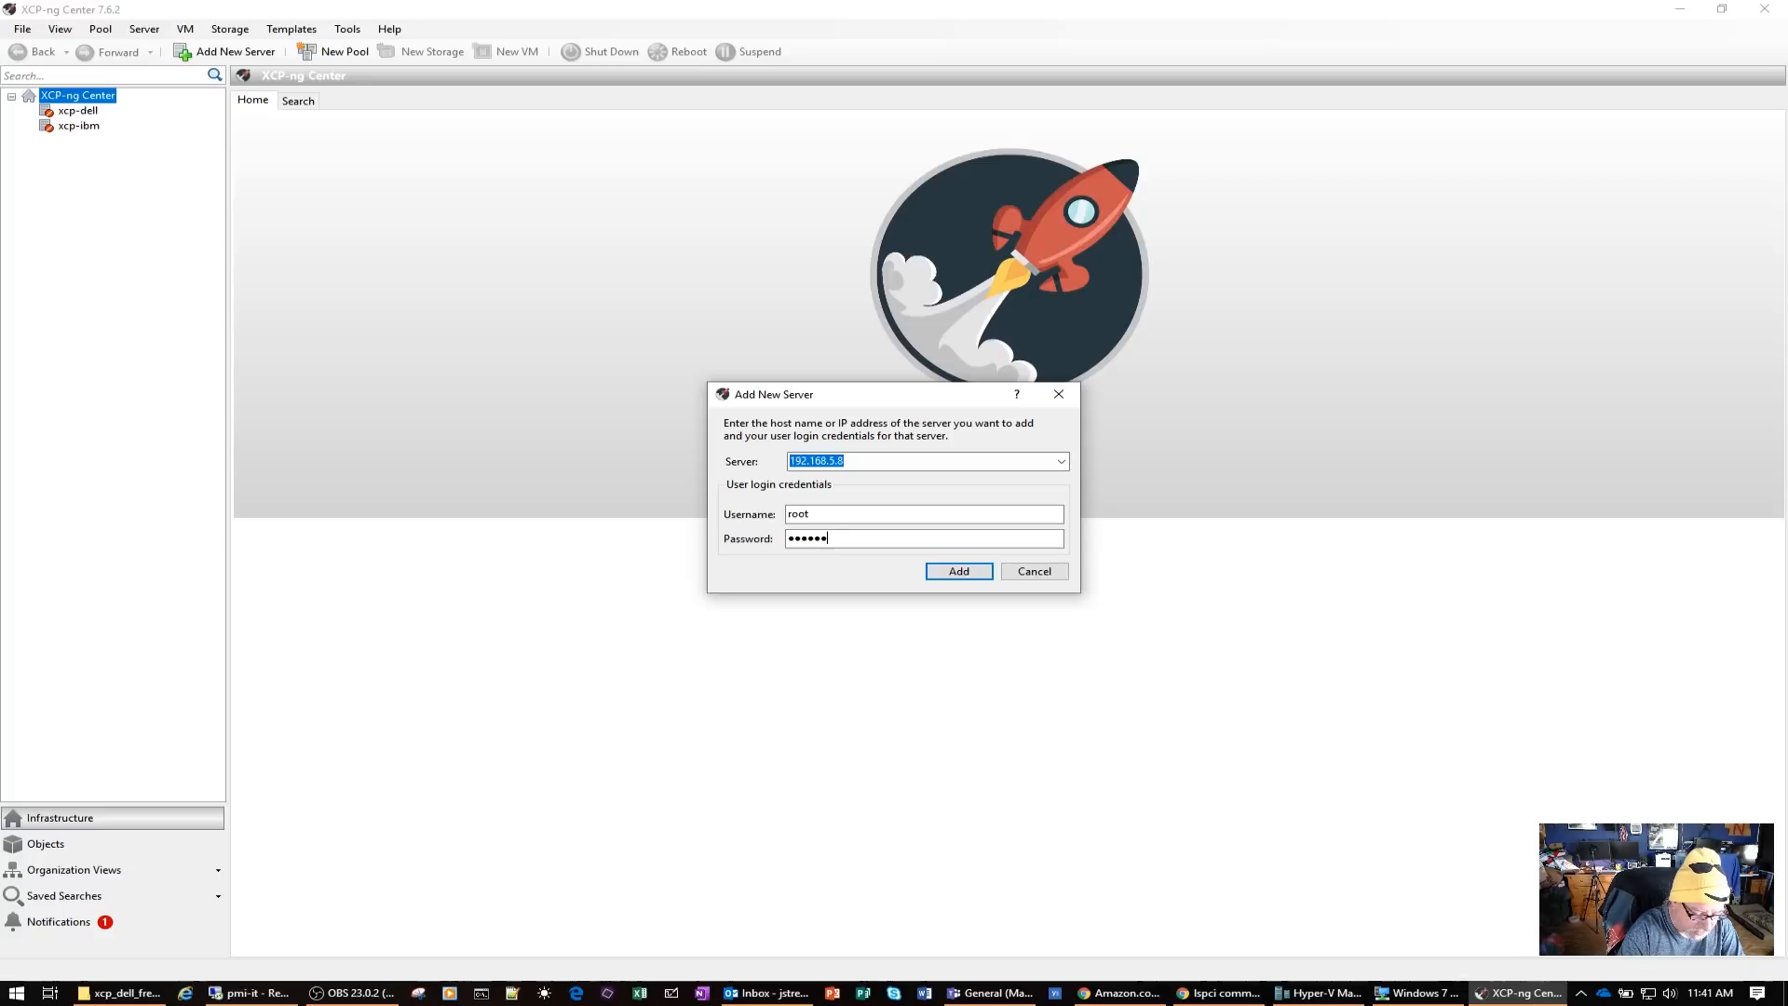
click(963, 572)
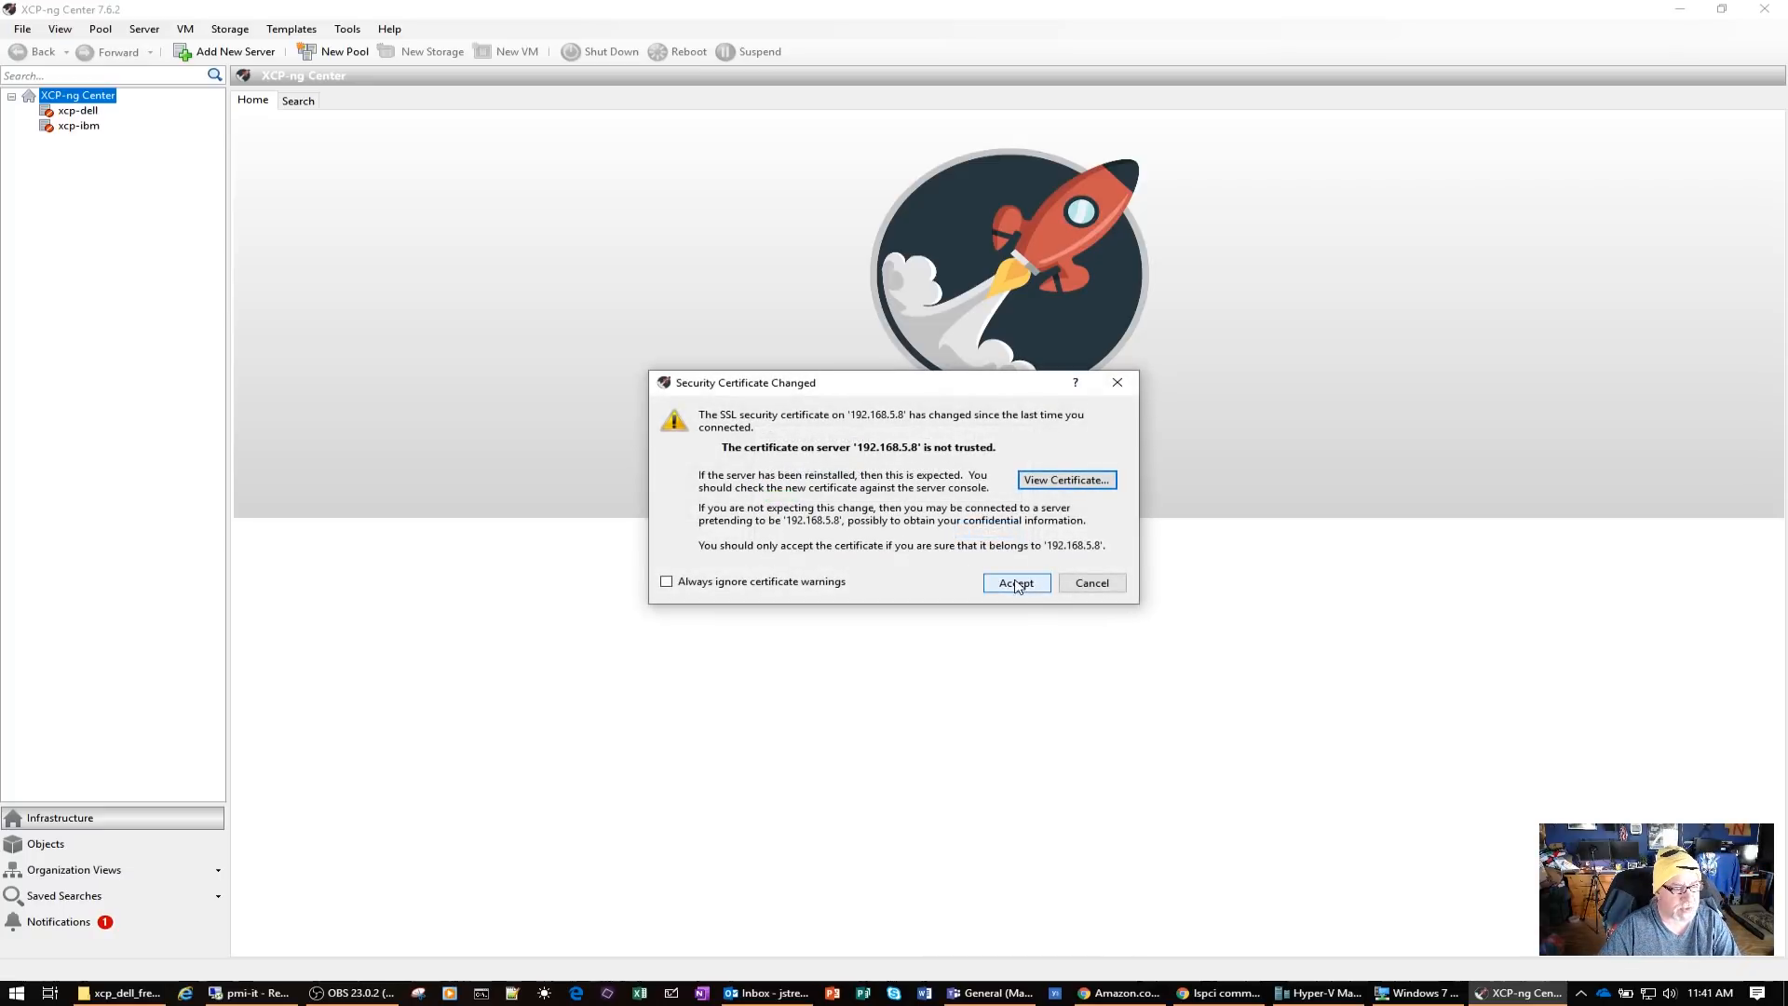
click(1016, 584)
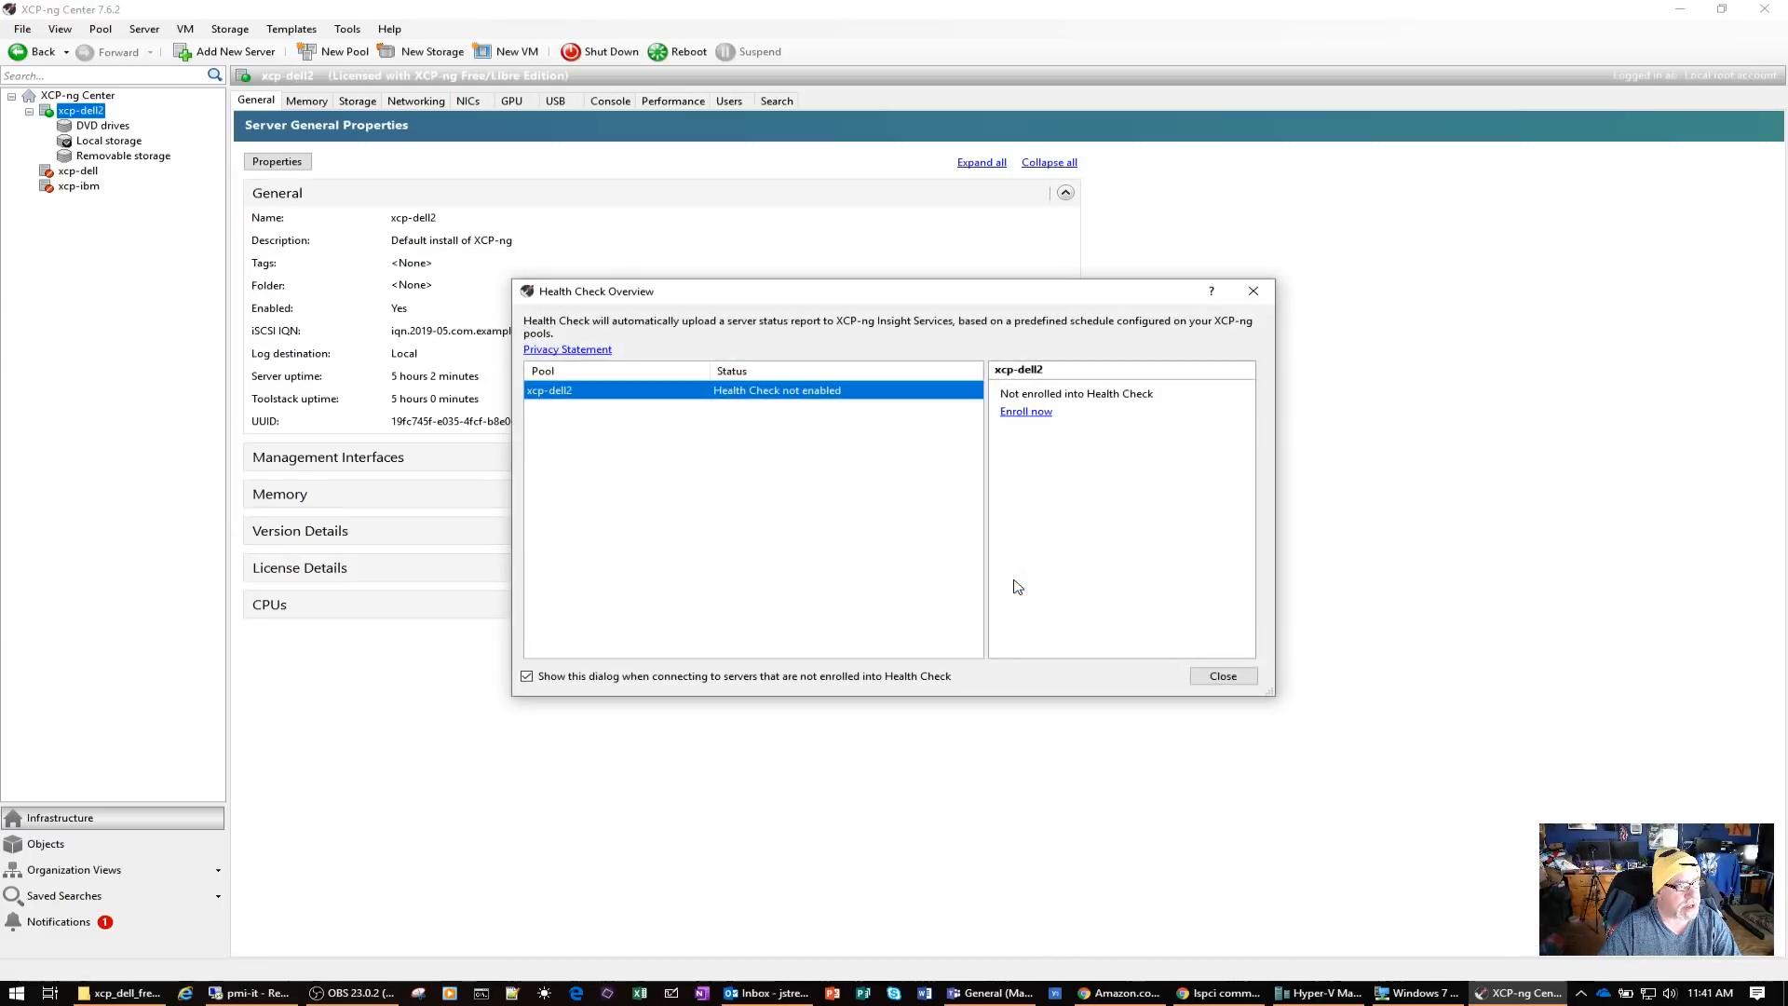
click(1223, 676)
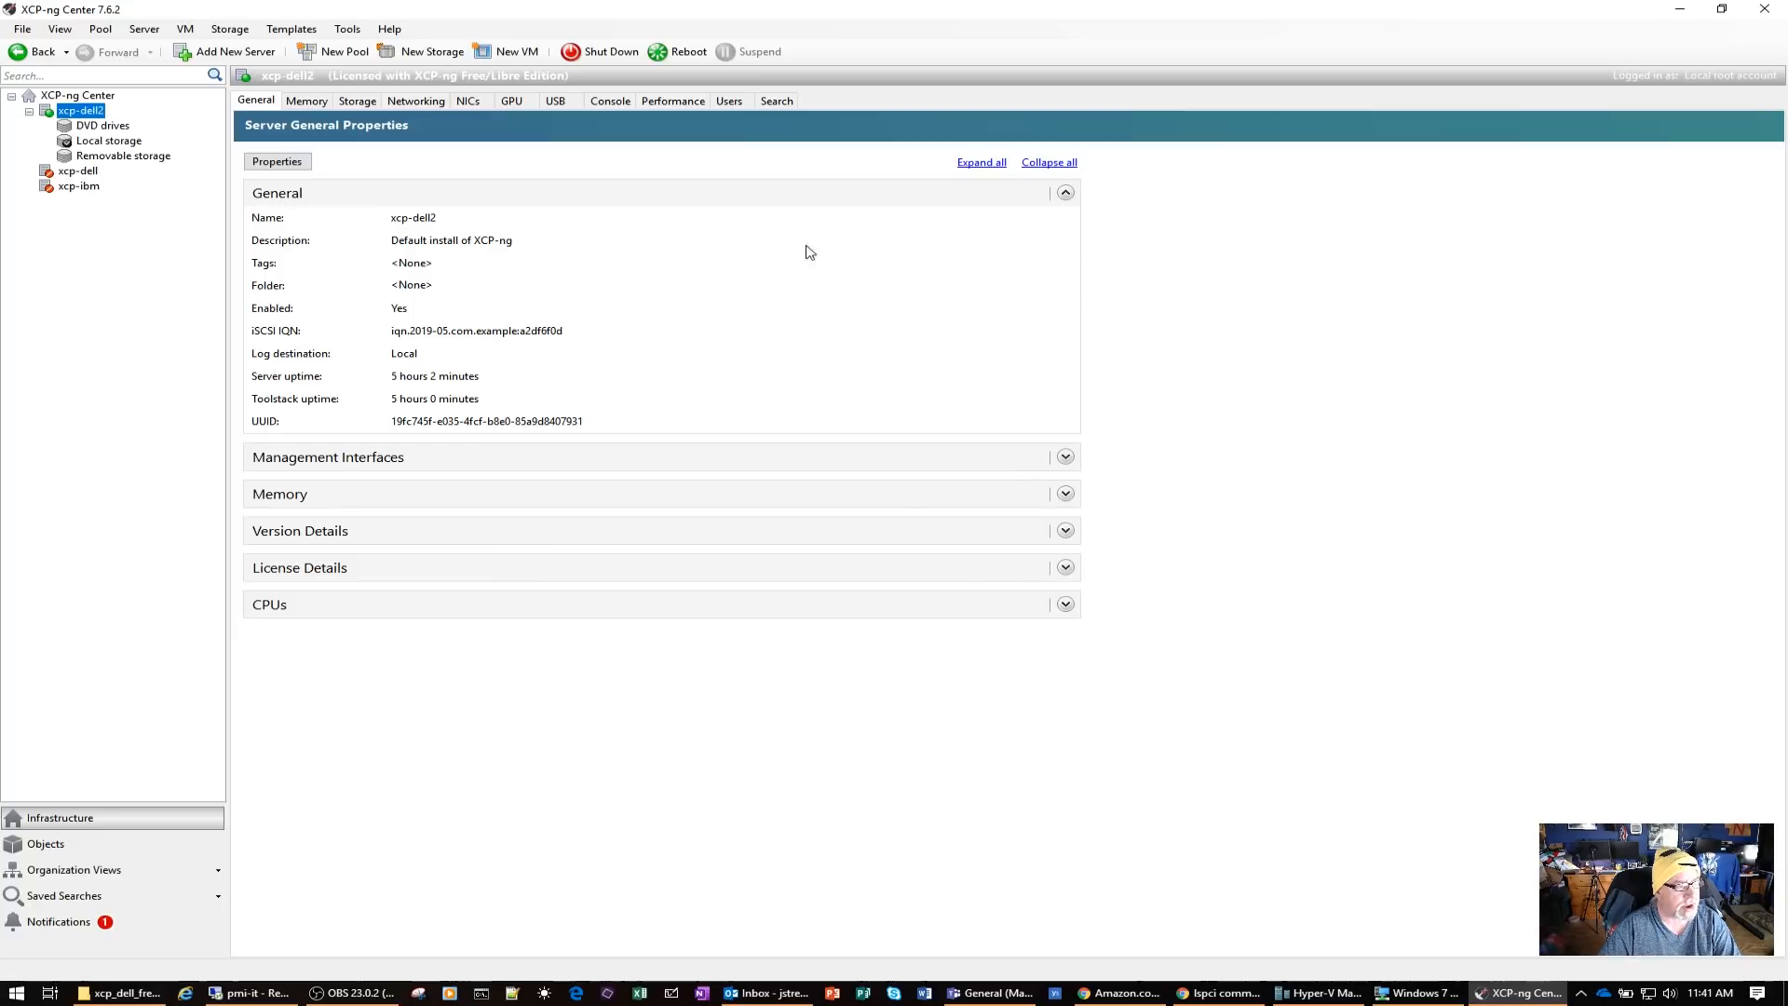
Review the memory, storage repositories and network configuration of xcp-dell2
click(315, 102)
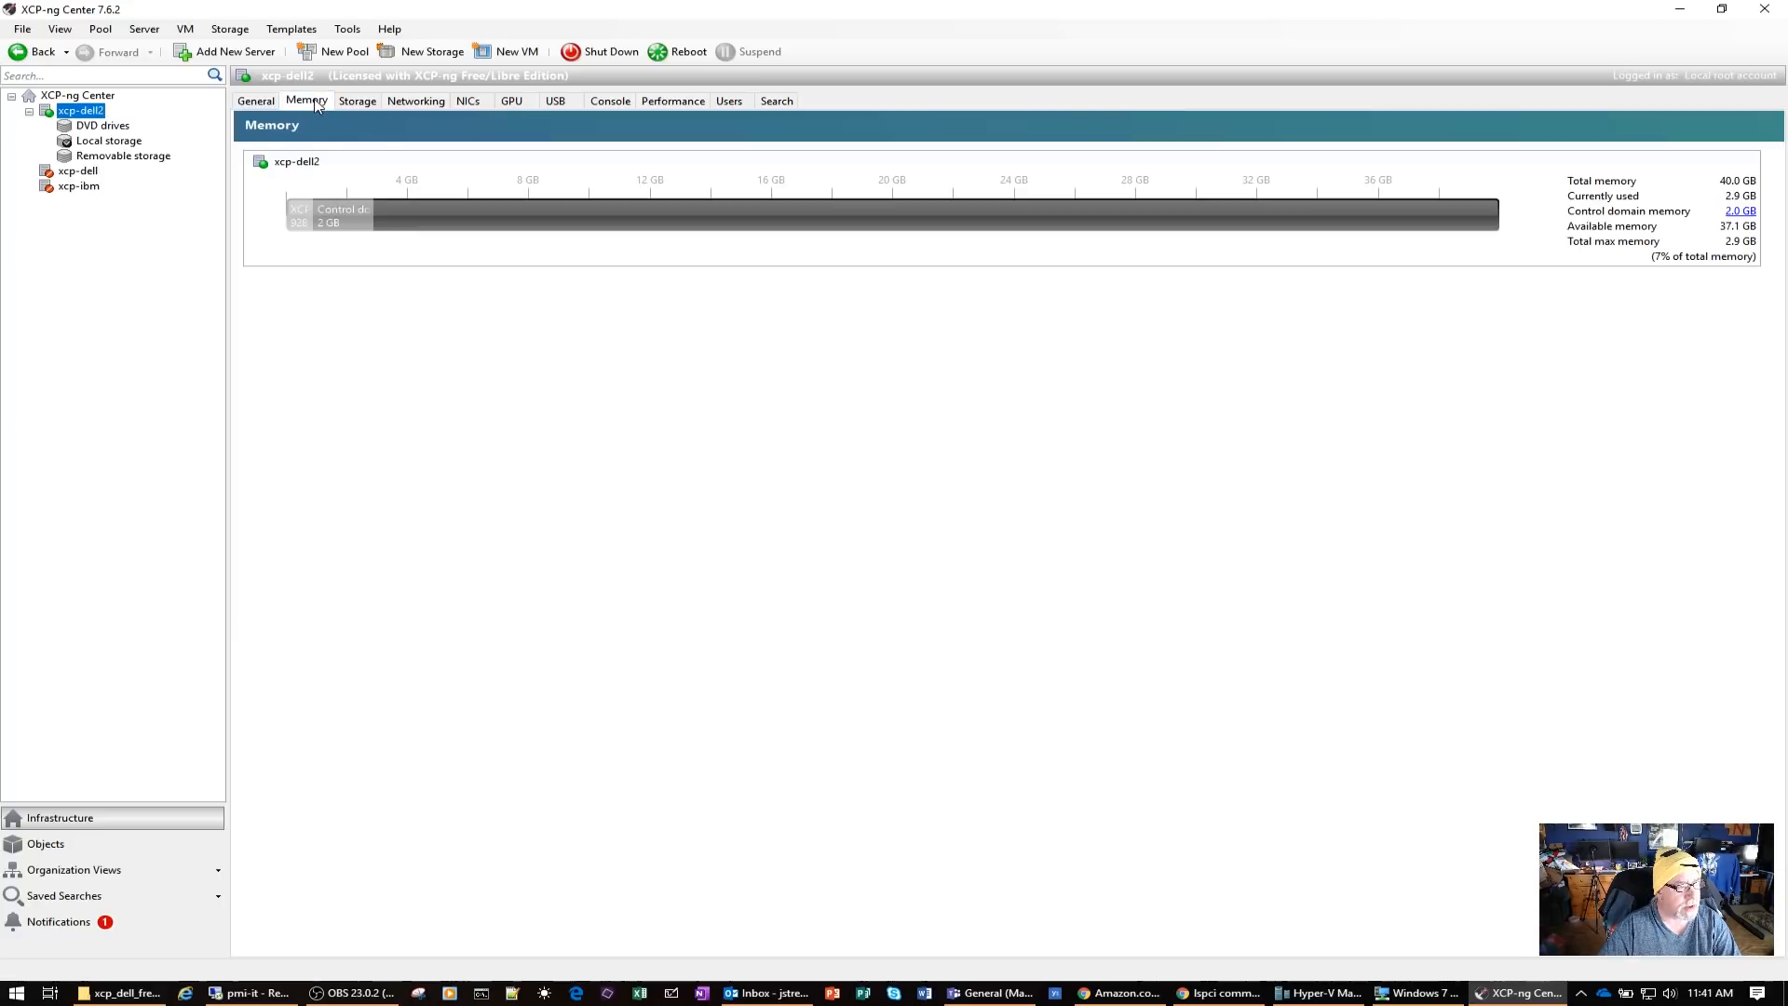
click(354, 103)
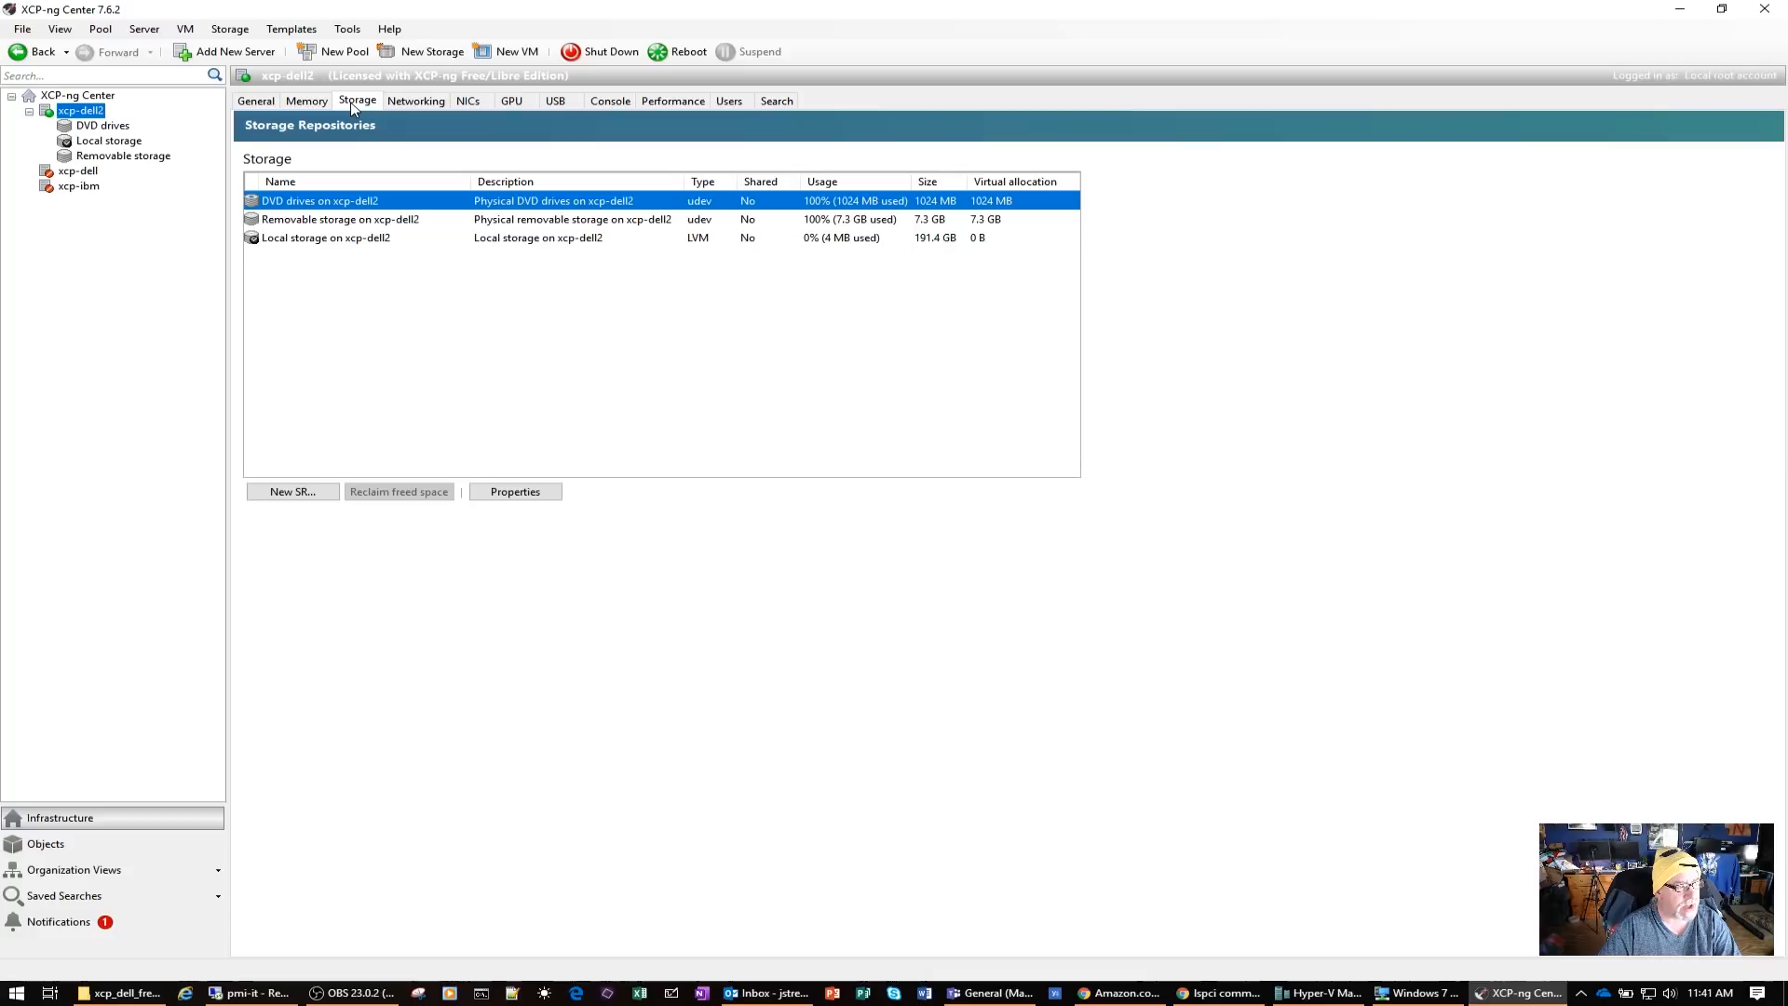
click(418, 107)
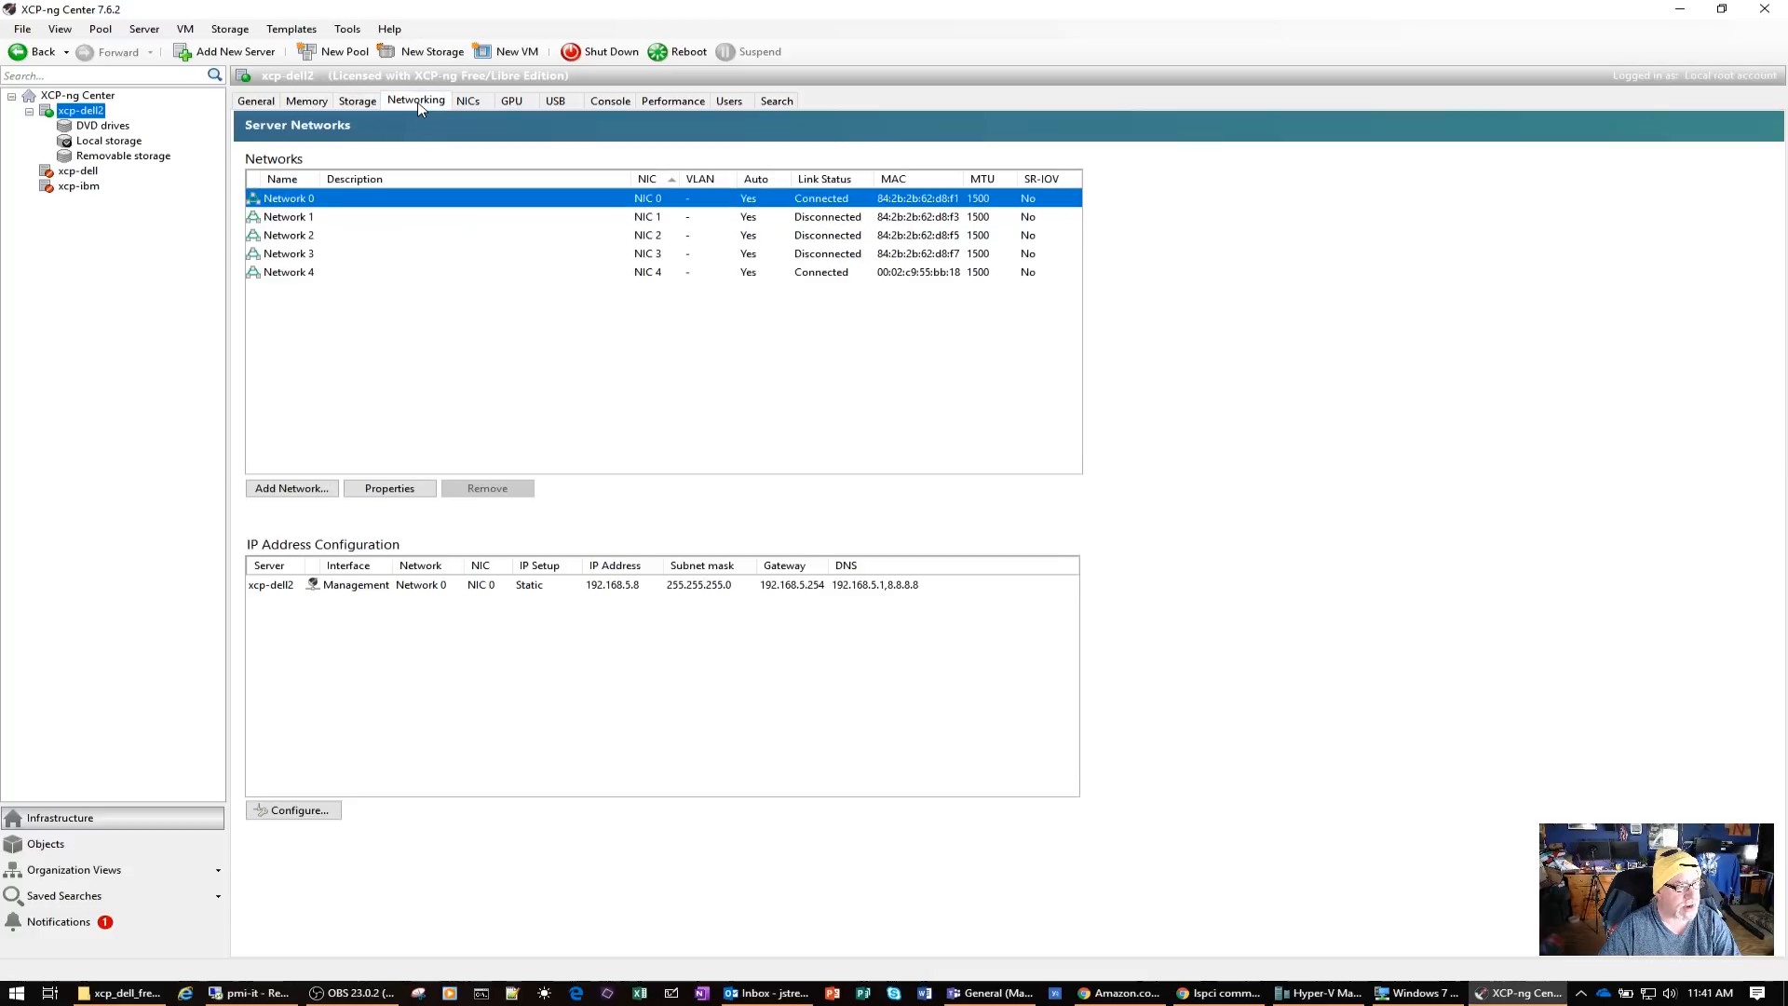
Review the network cards, GPU, USB devices, console, performance graphs and general properties of xcp-dell2
click(471, 105)
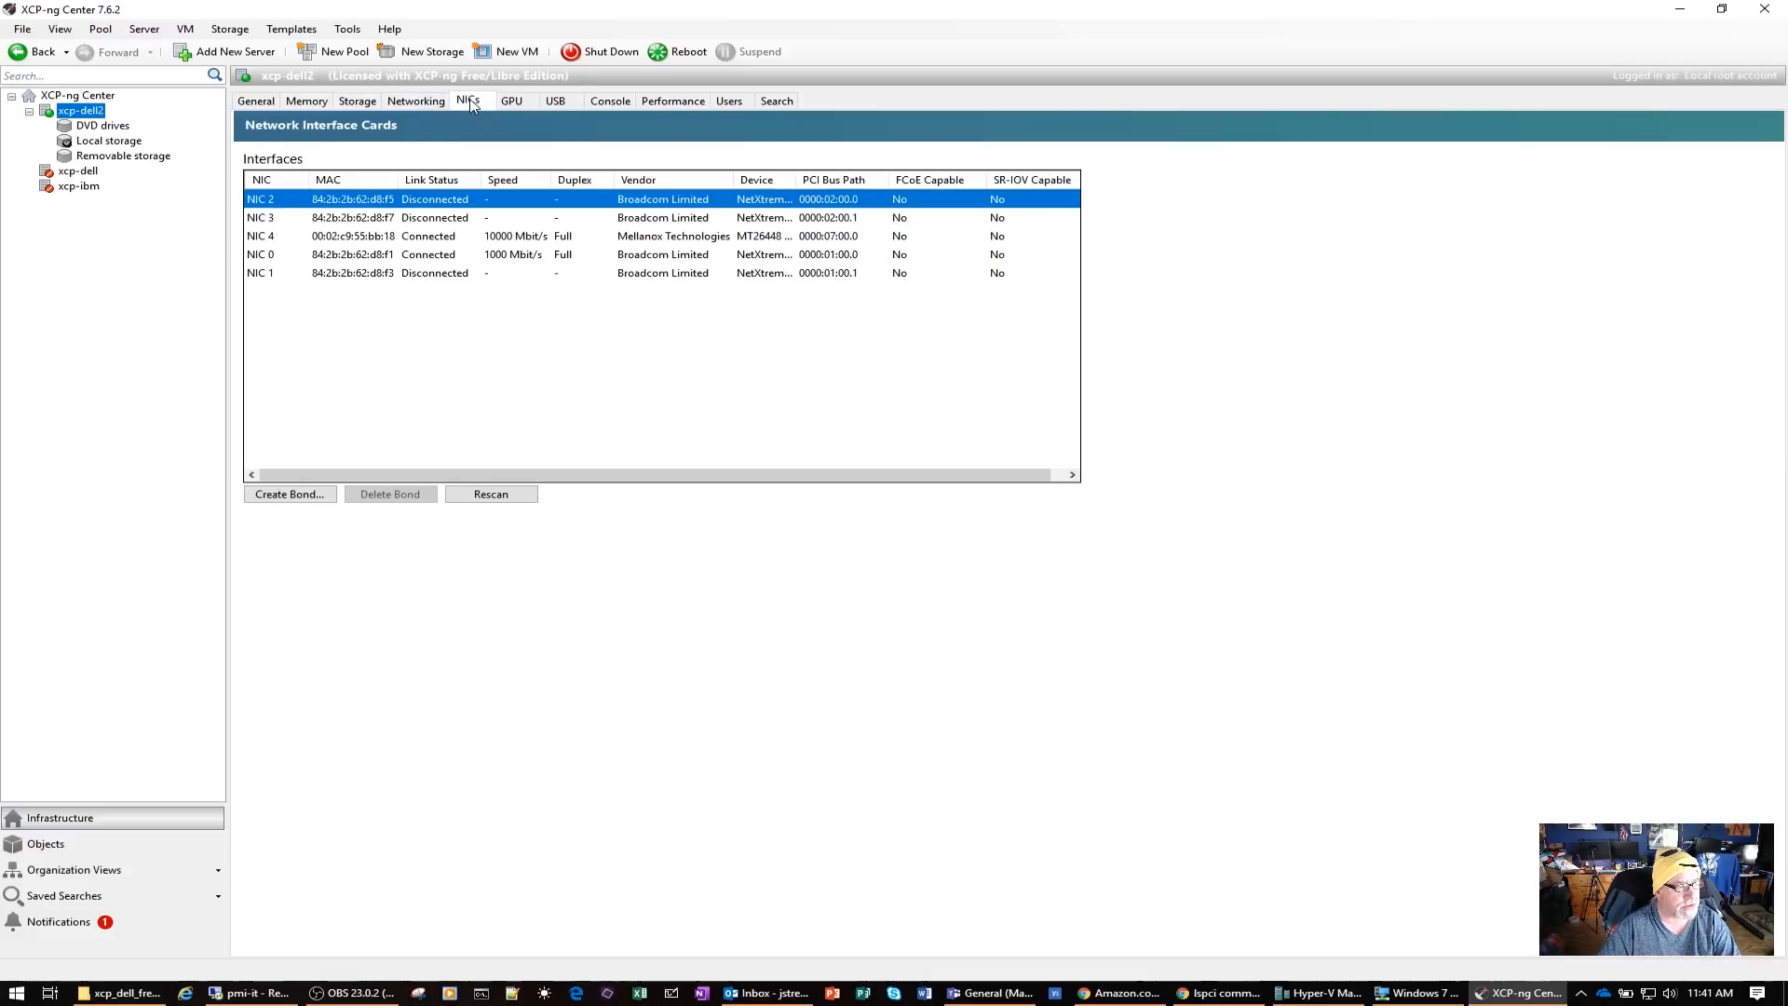
click(521, 103)
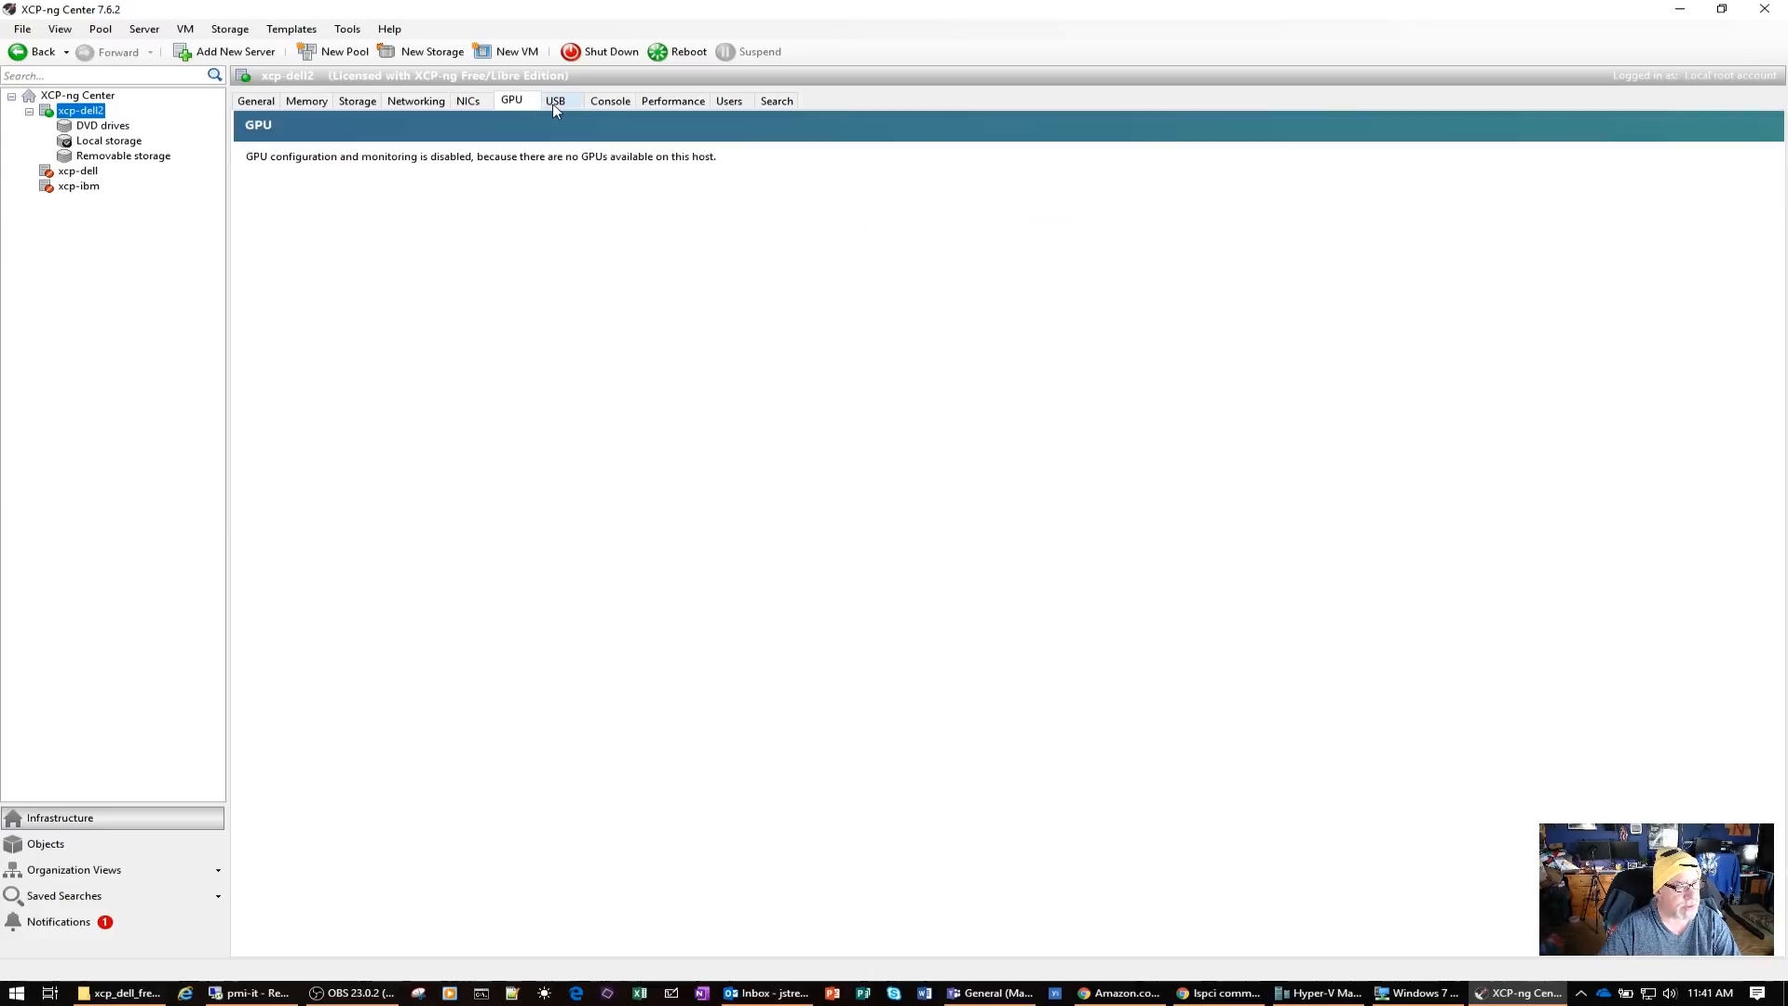
click(553, 105)
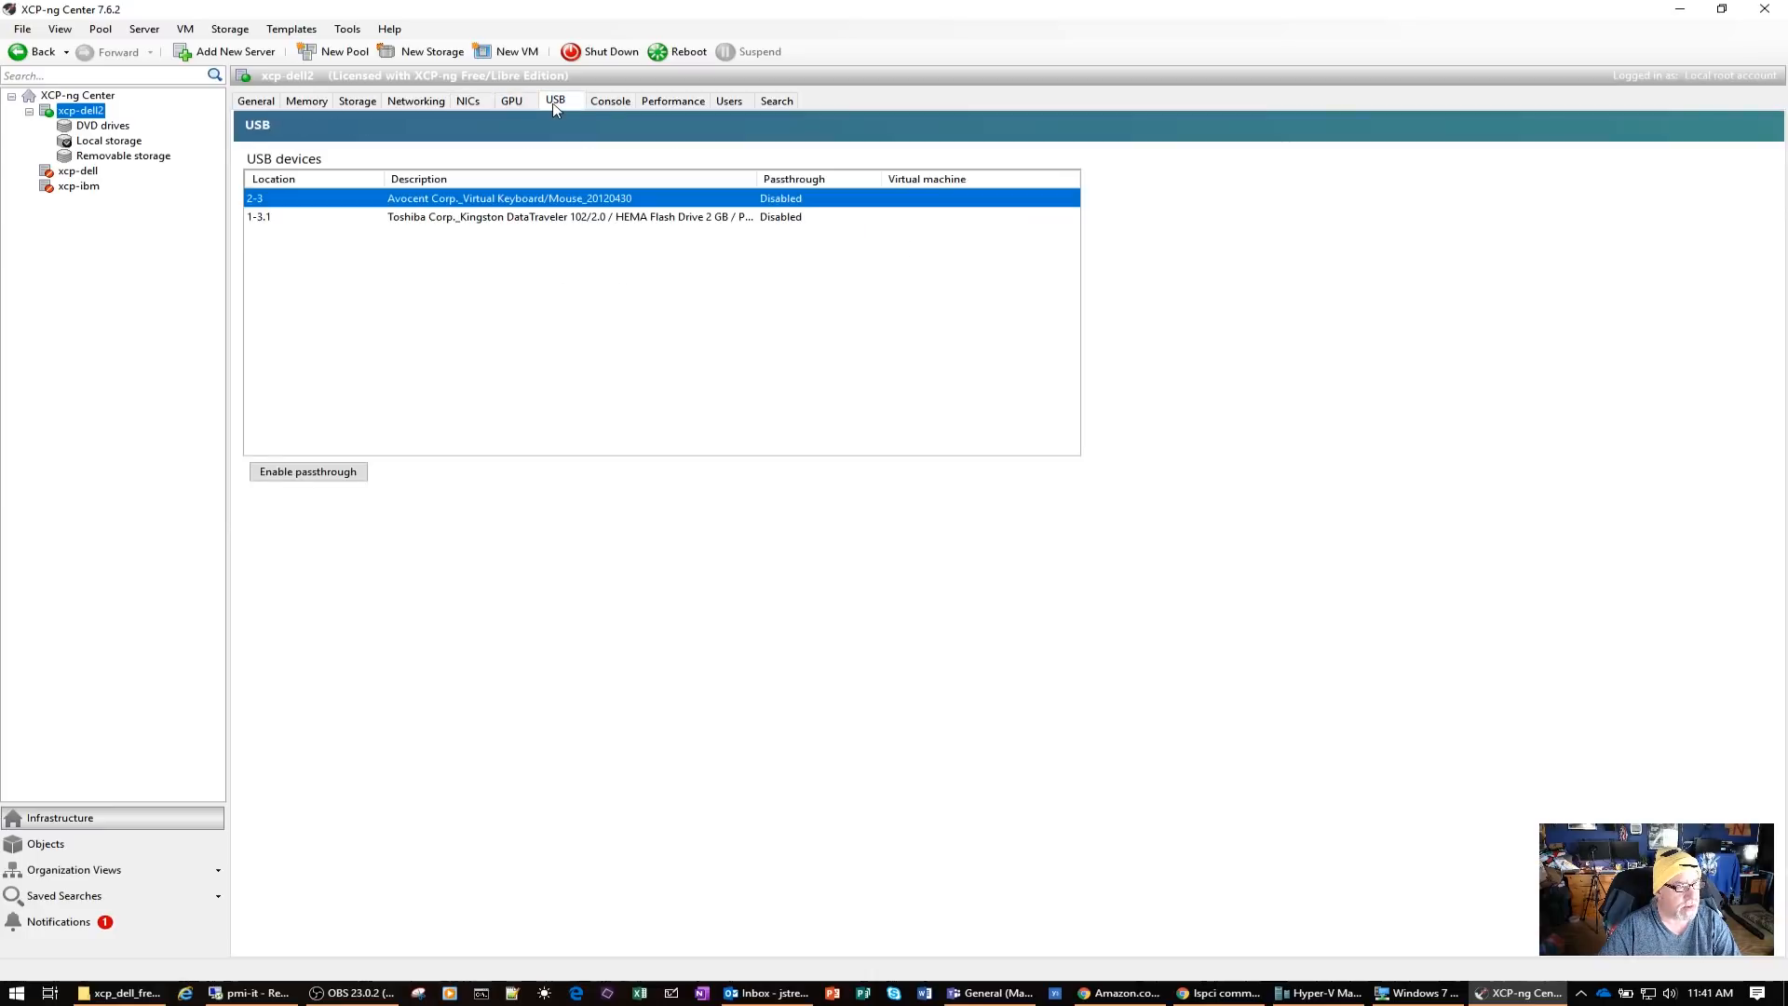
click(611, 103)
click(672, 102)
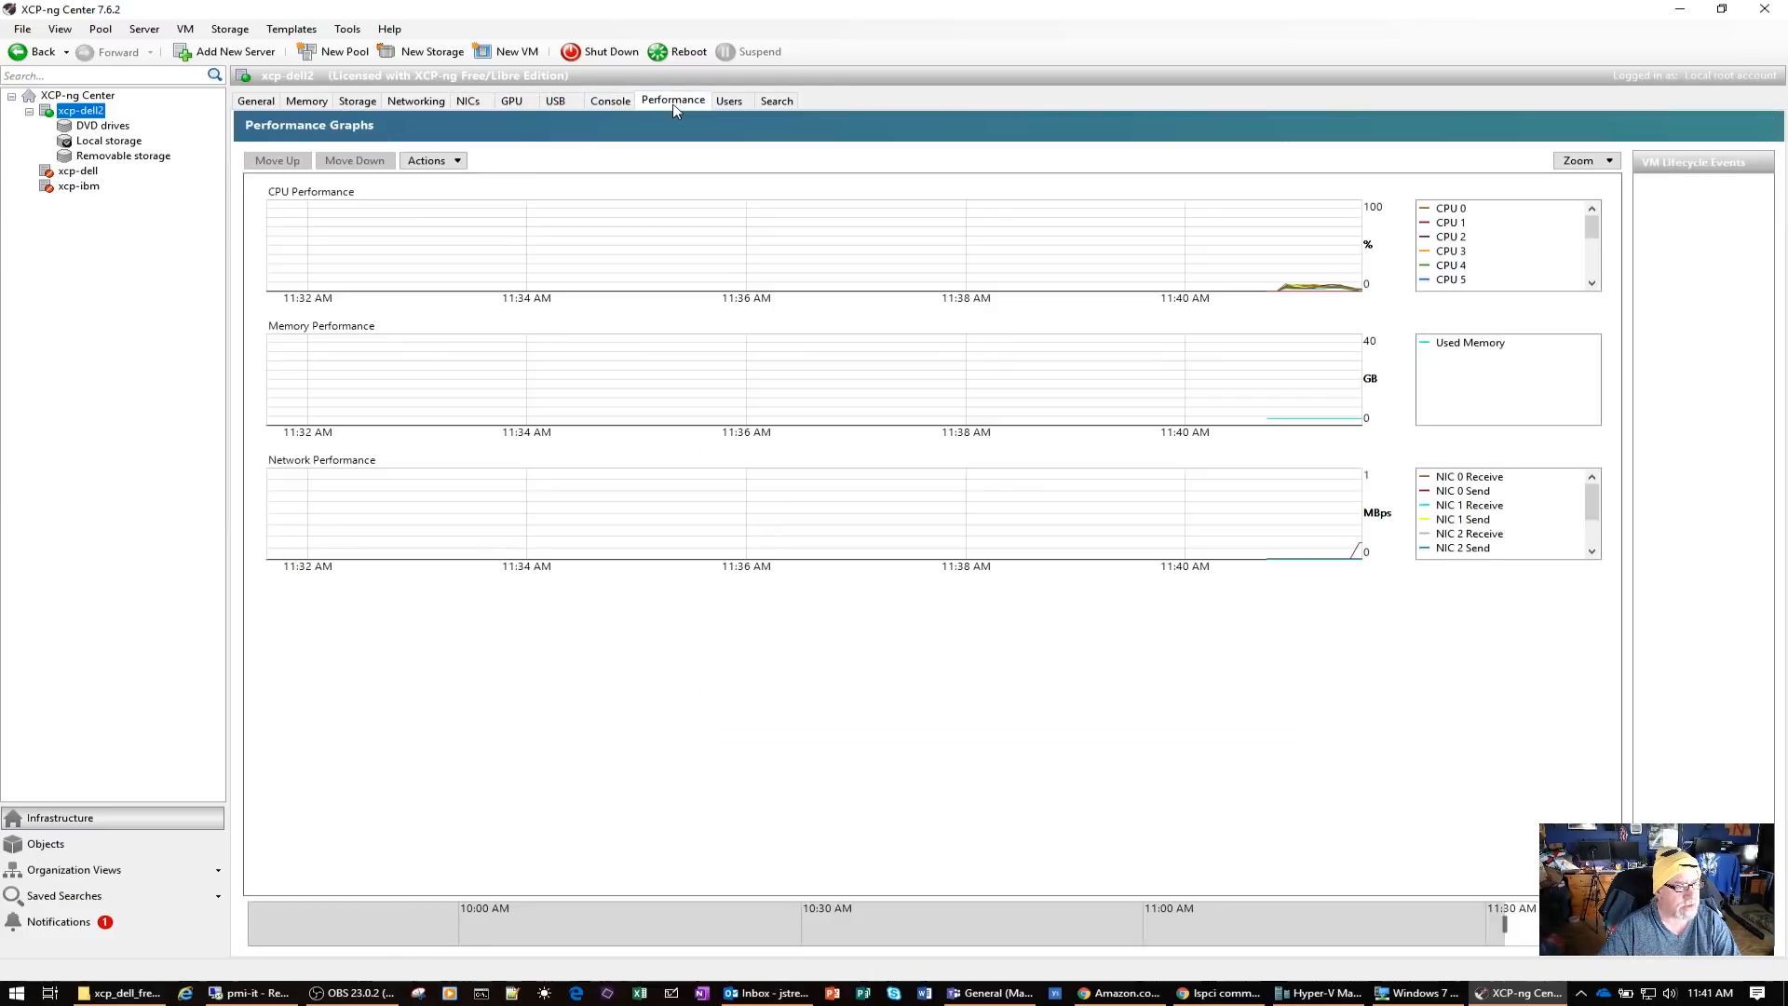
click(258, 102)
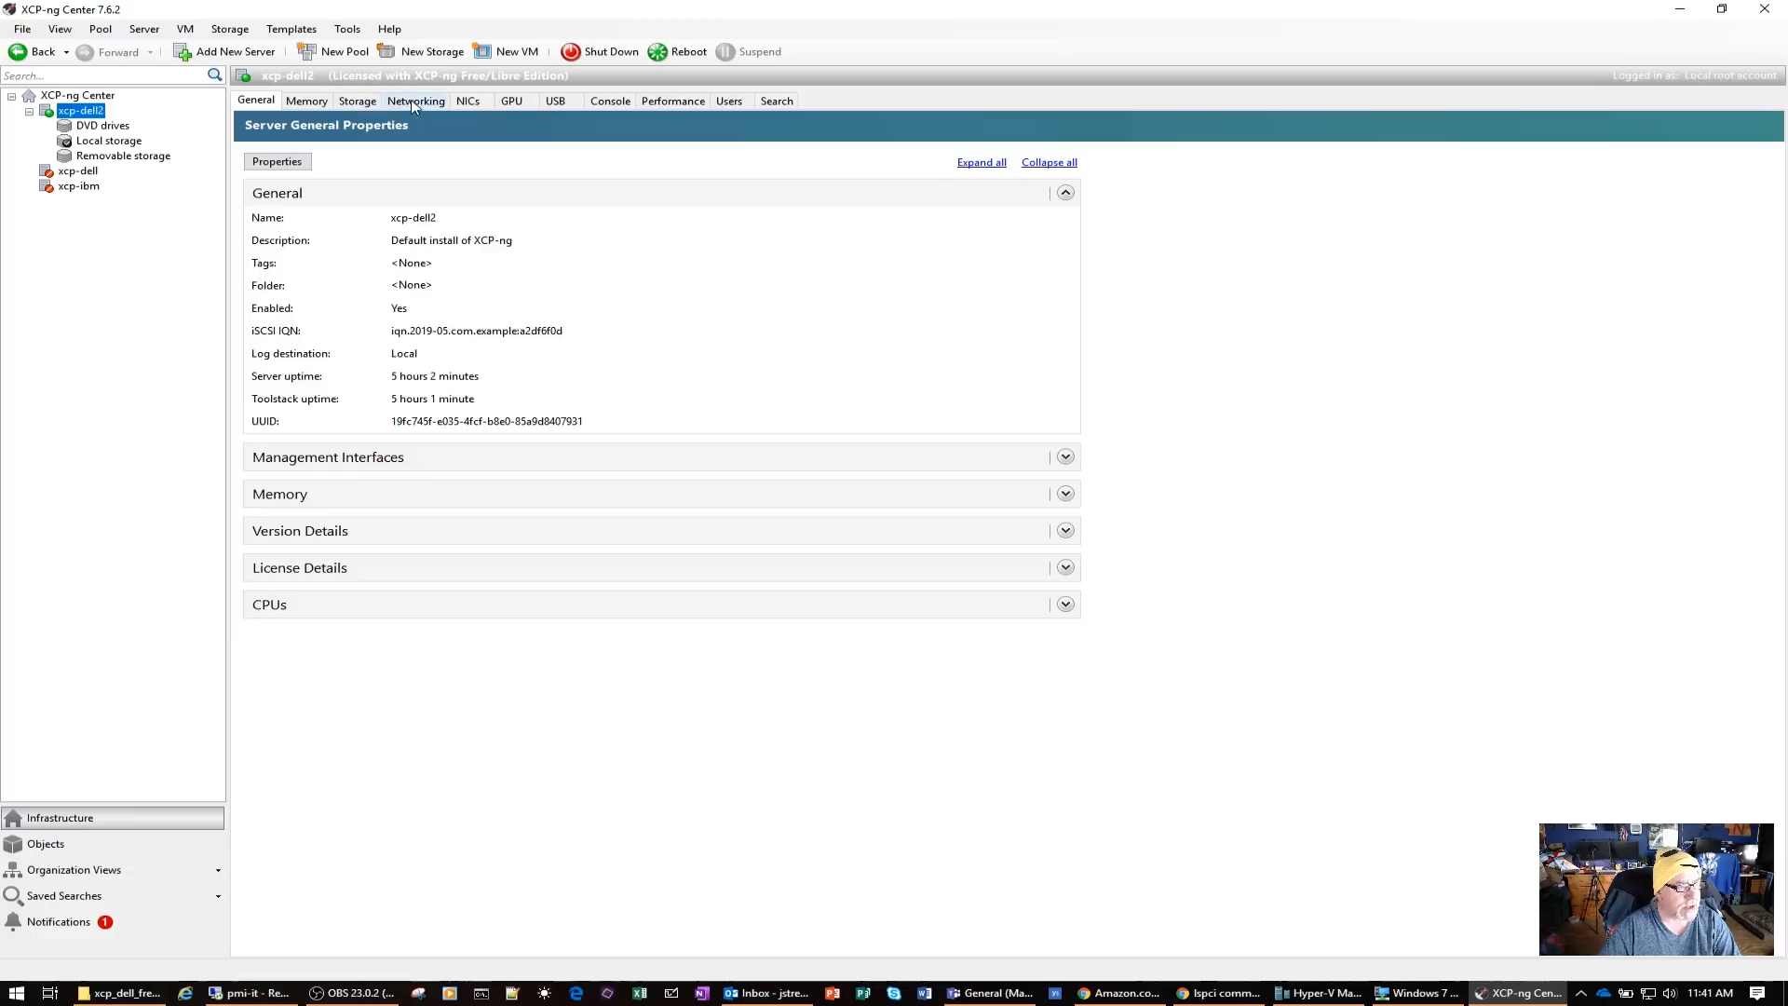
Start a new storage repository on xcp-dell2 as a Windows File Sharing (SMB/CIFS) ISO library, keeping the default name
click(362, 102)
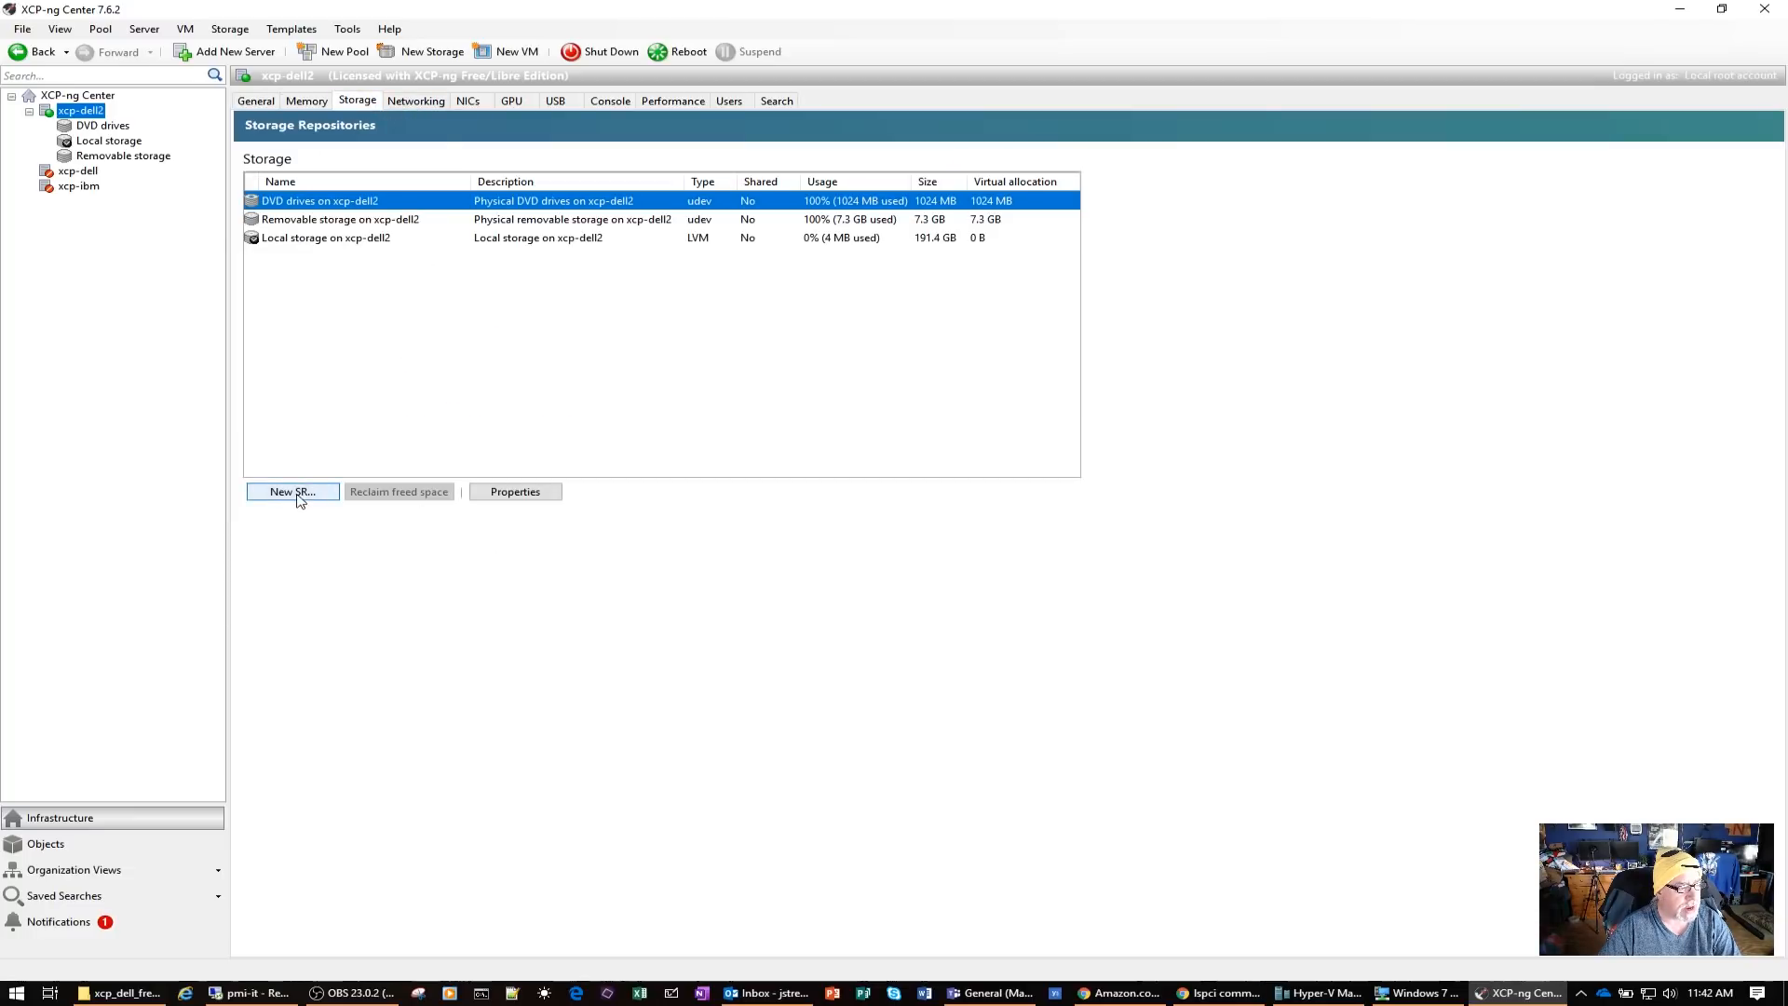
click(296, 492)
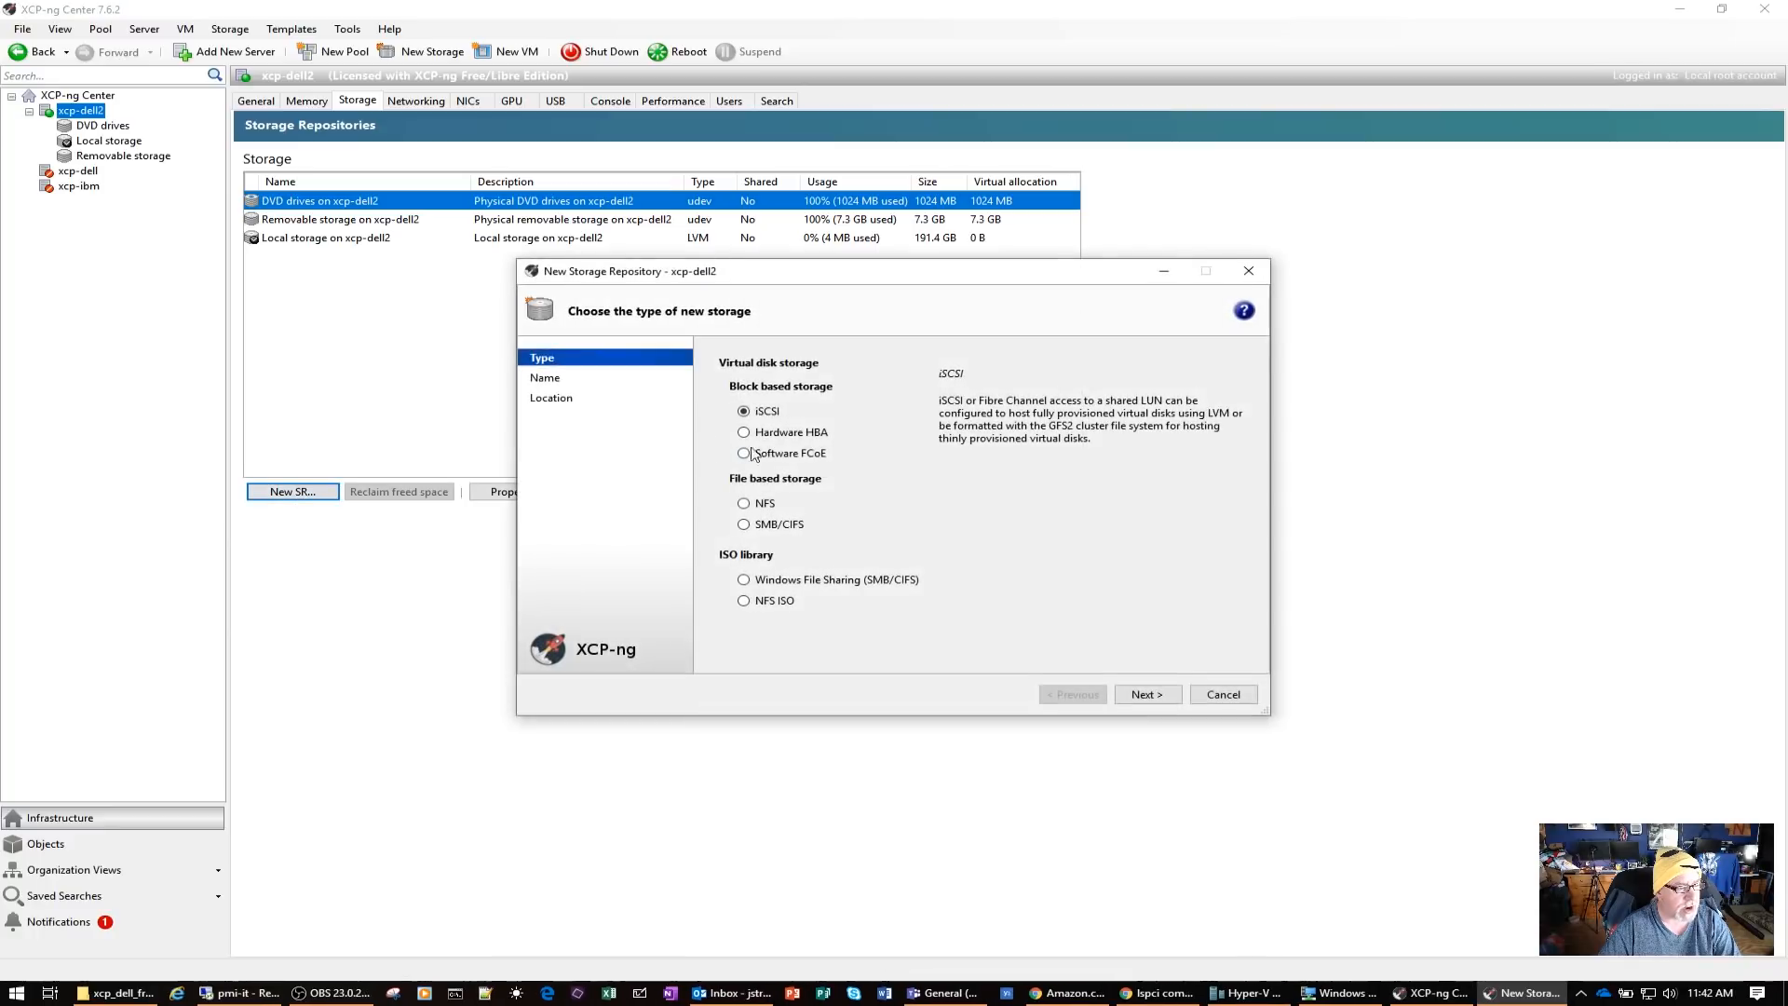
click(744, 580)
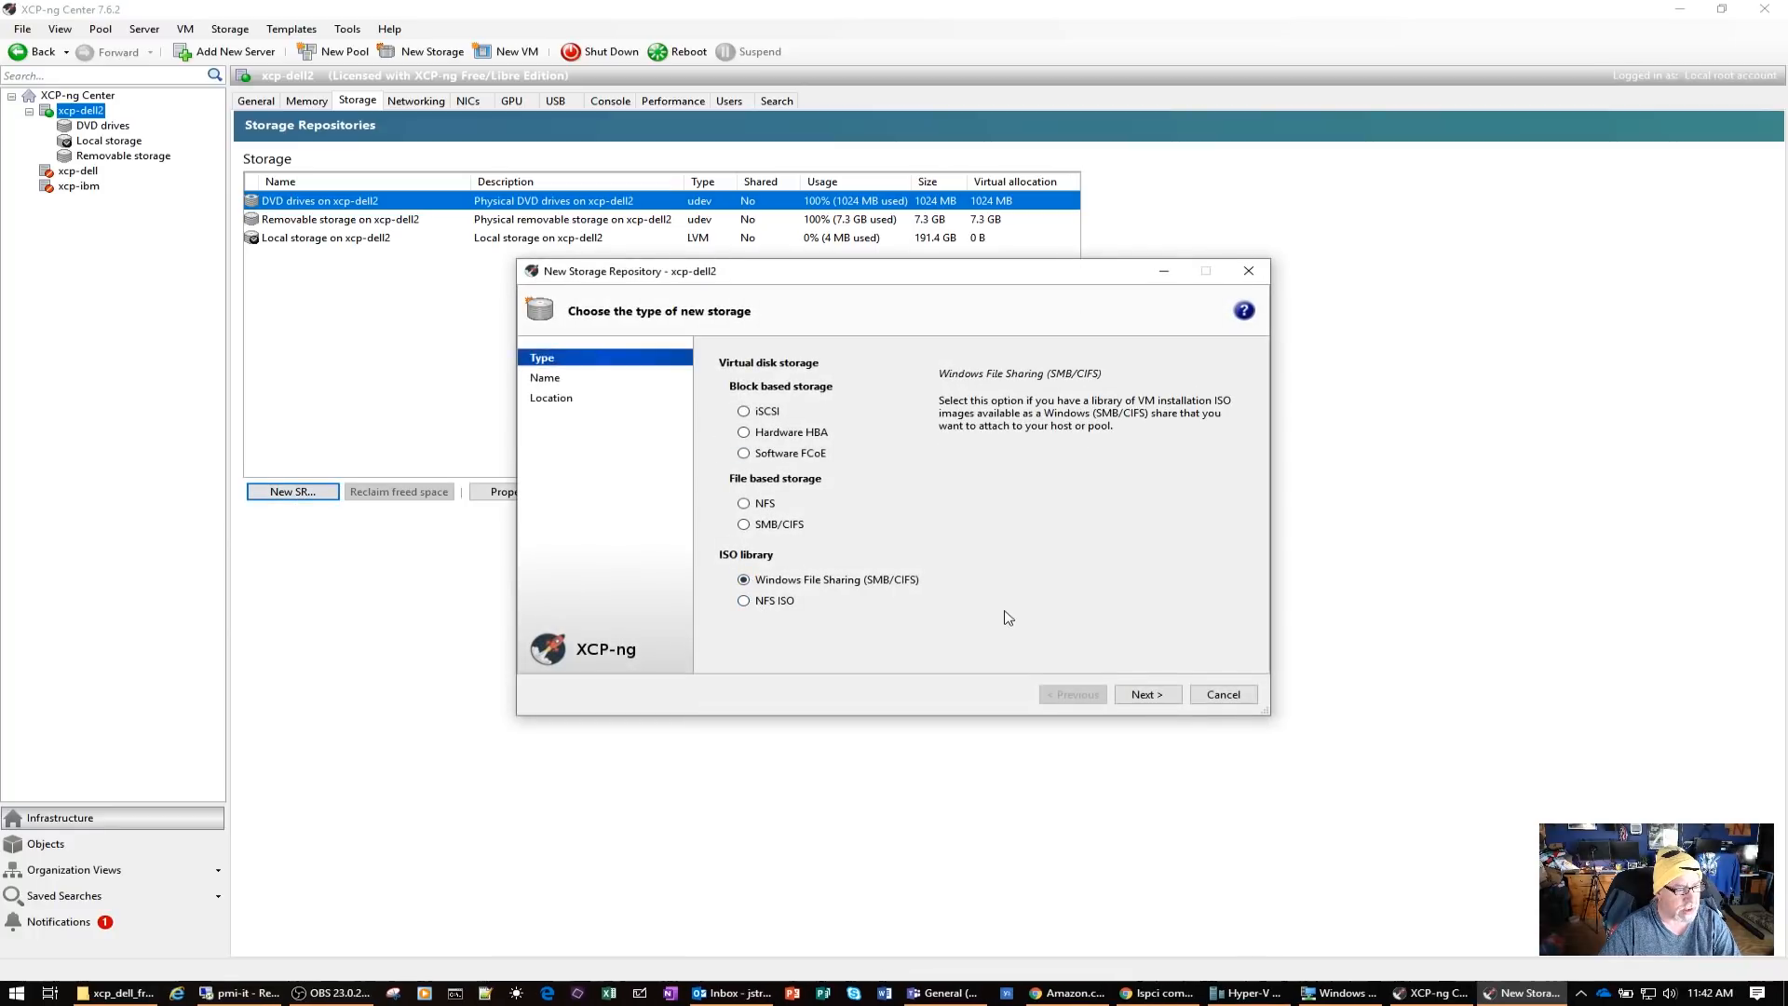
click(1155, 696)
click(1144, 694)
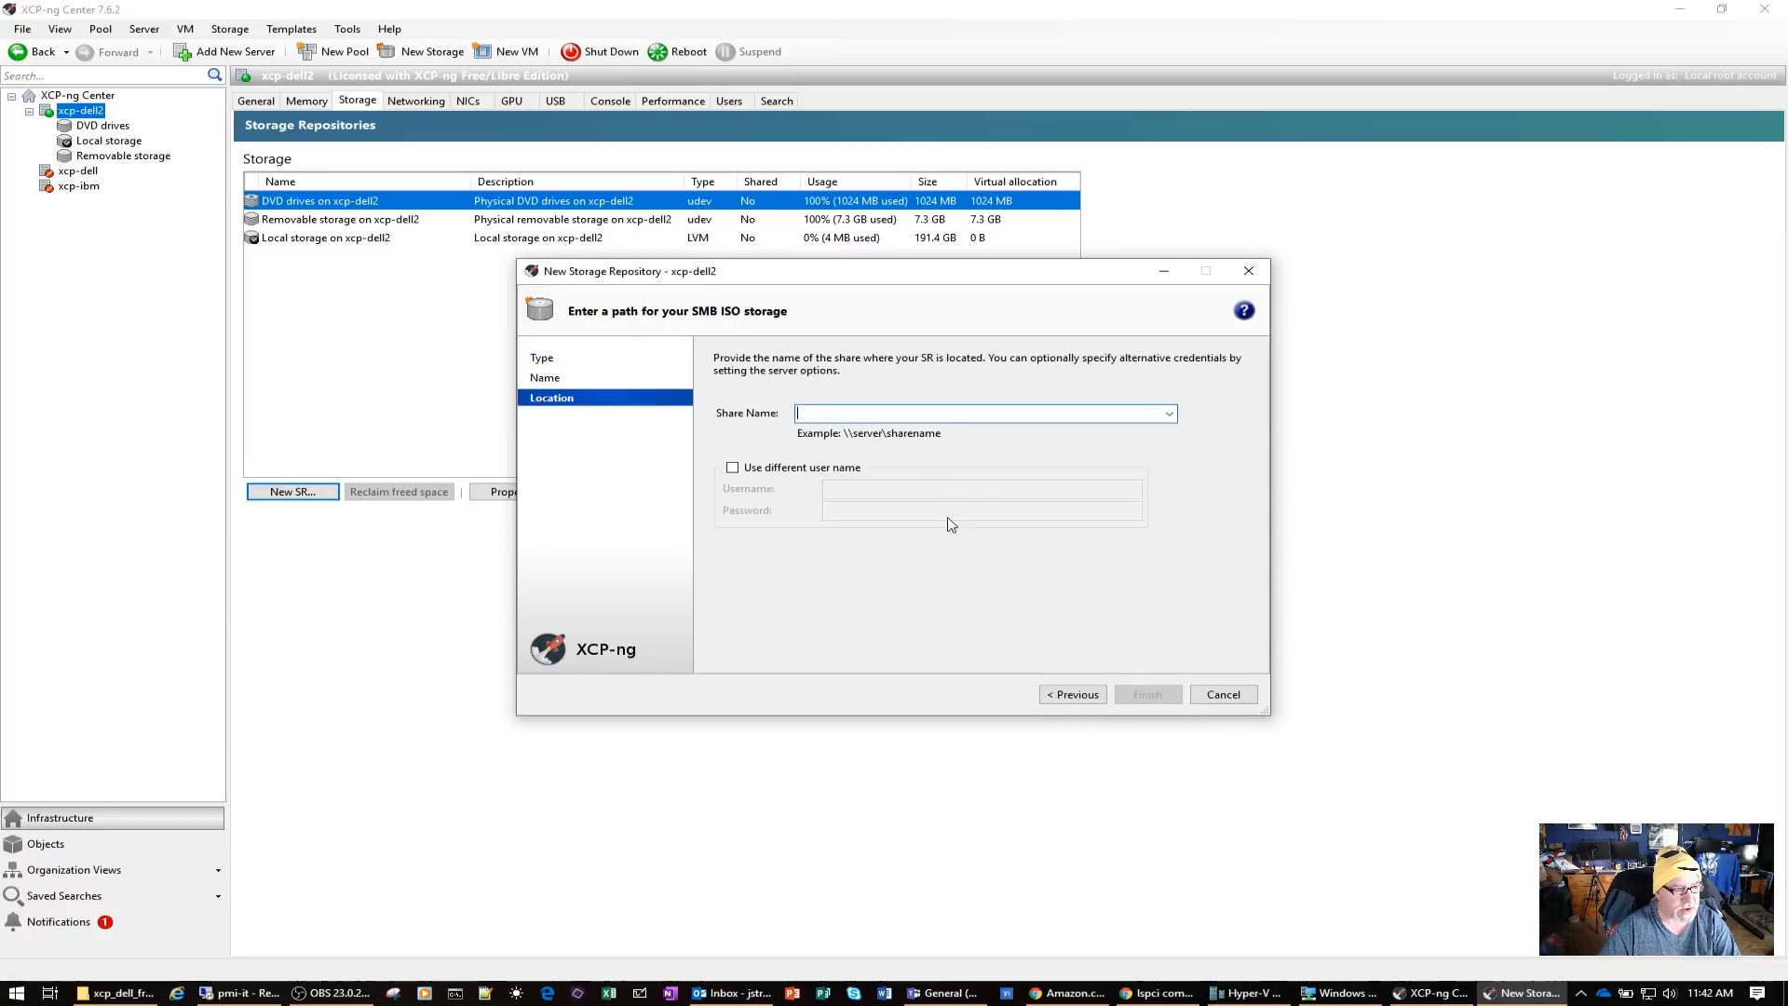
Set the share to \\192.168.5.3\iso, supply a different user name with its account password, and finish creating the repository
text(\192.168.5.3\iso)
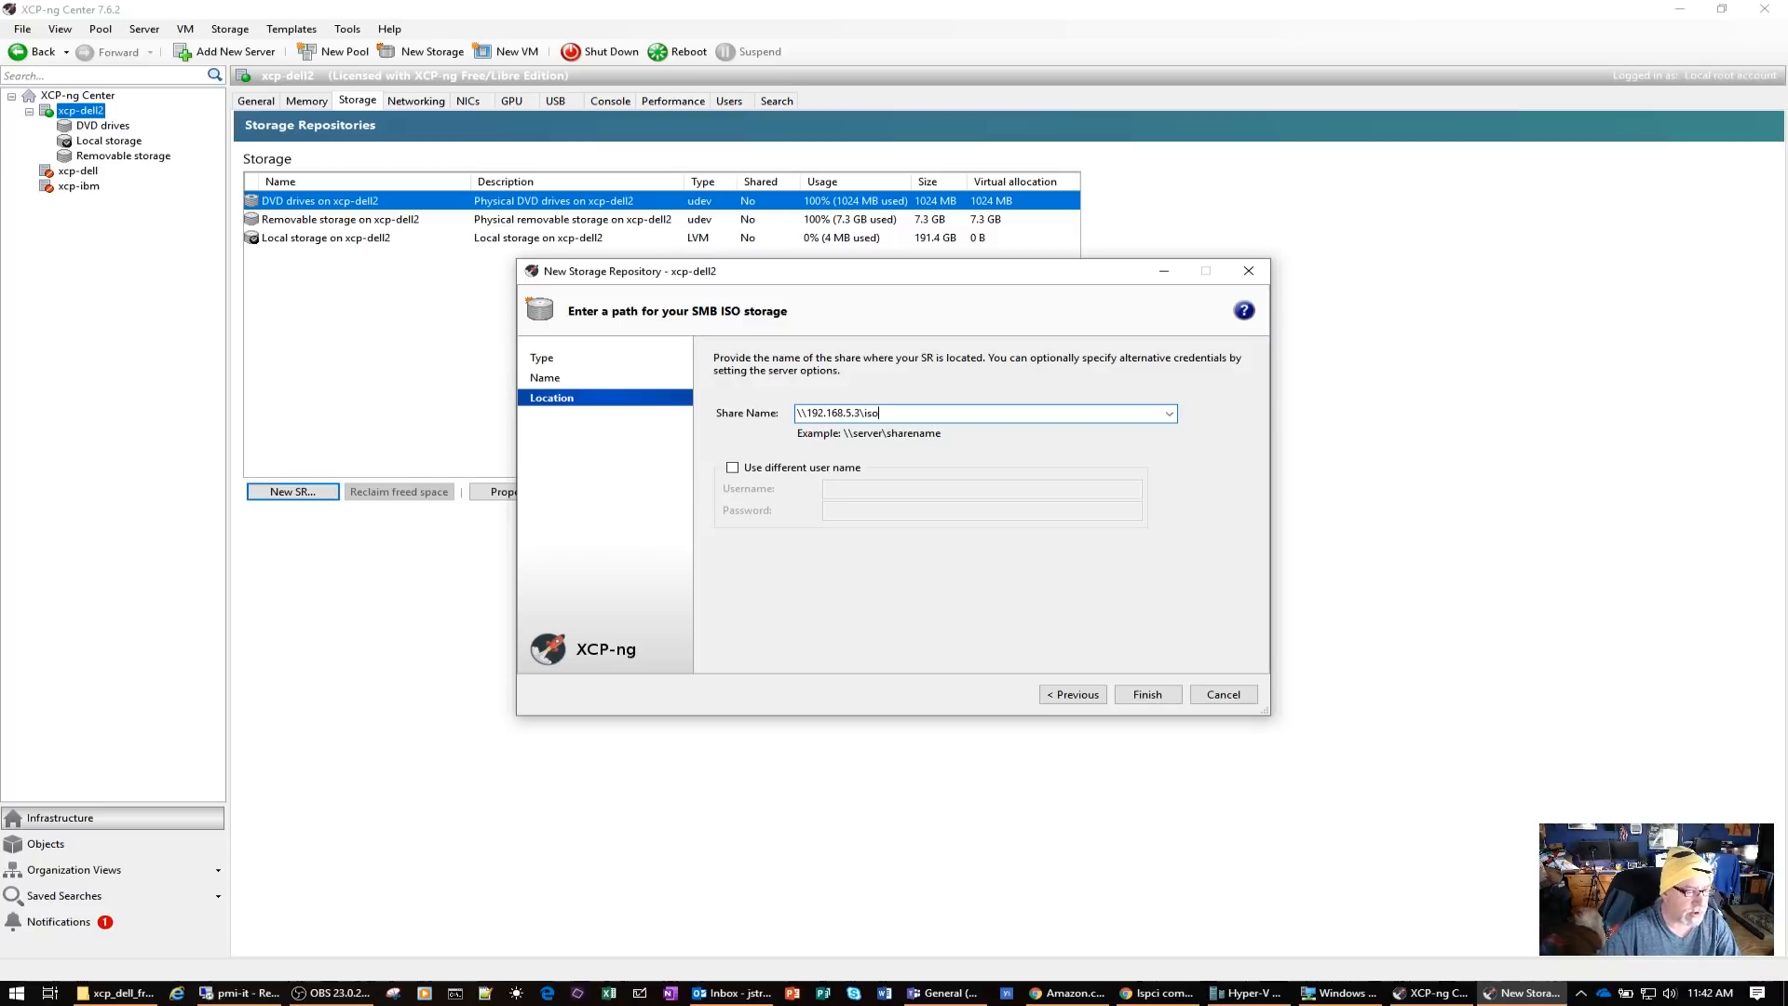
click(777, 469)
click(881, 489)
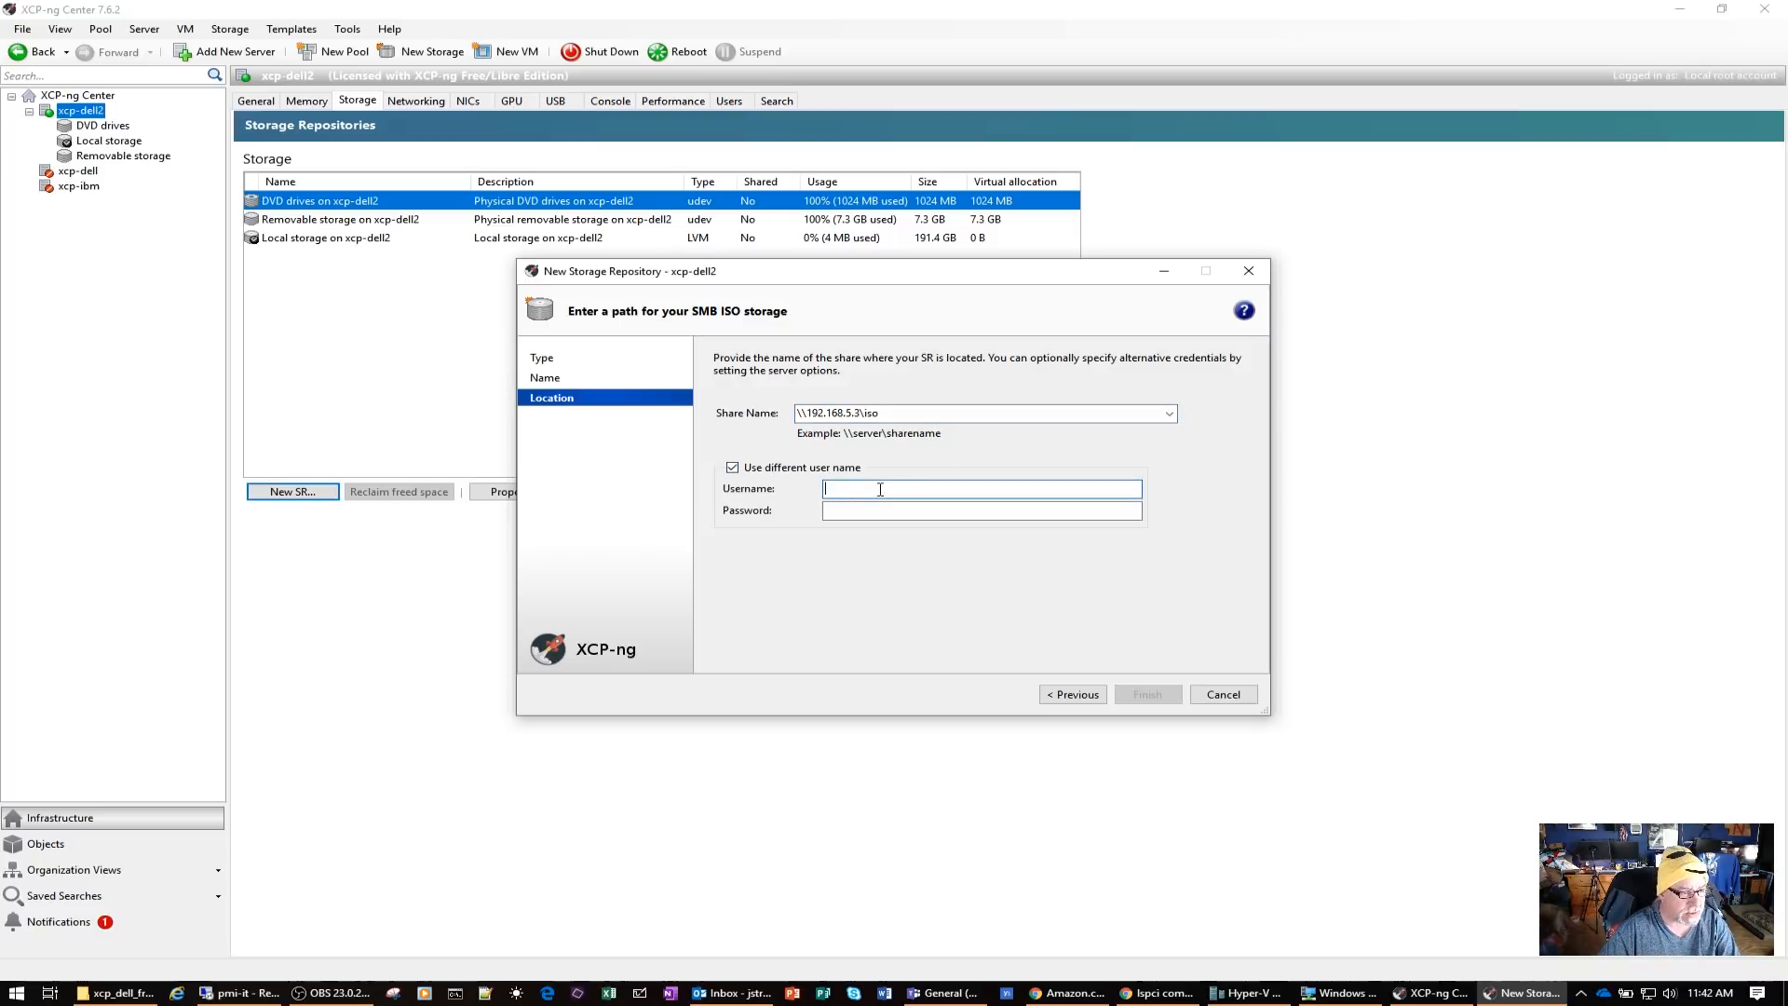
text(mcs\adama)
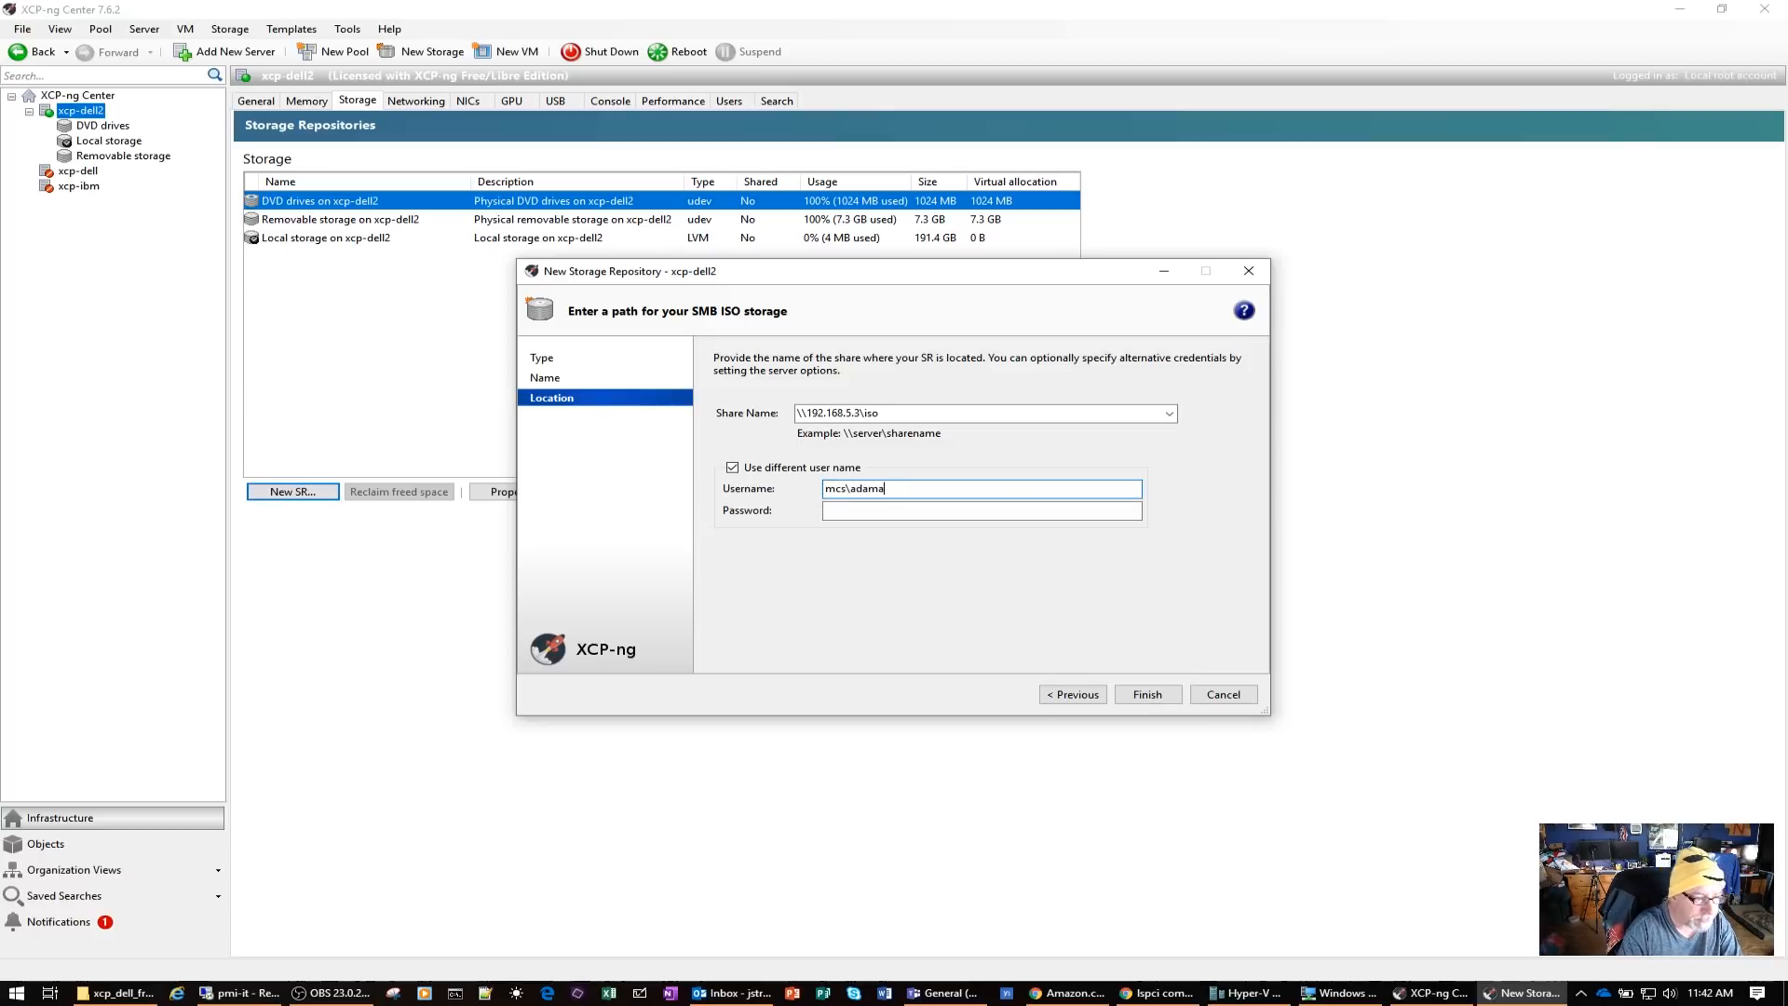
key(Tab)
text(P)
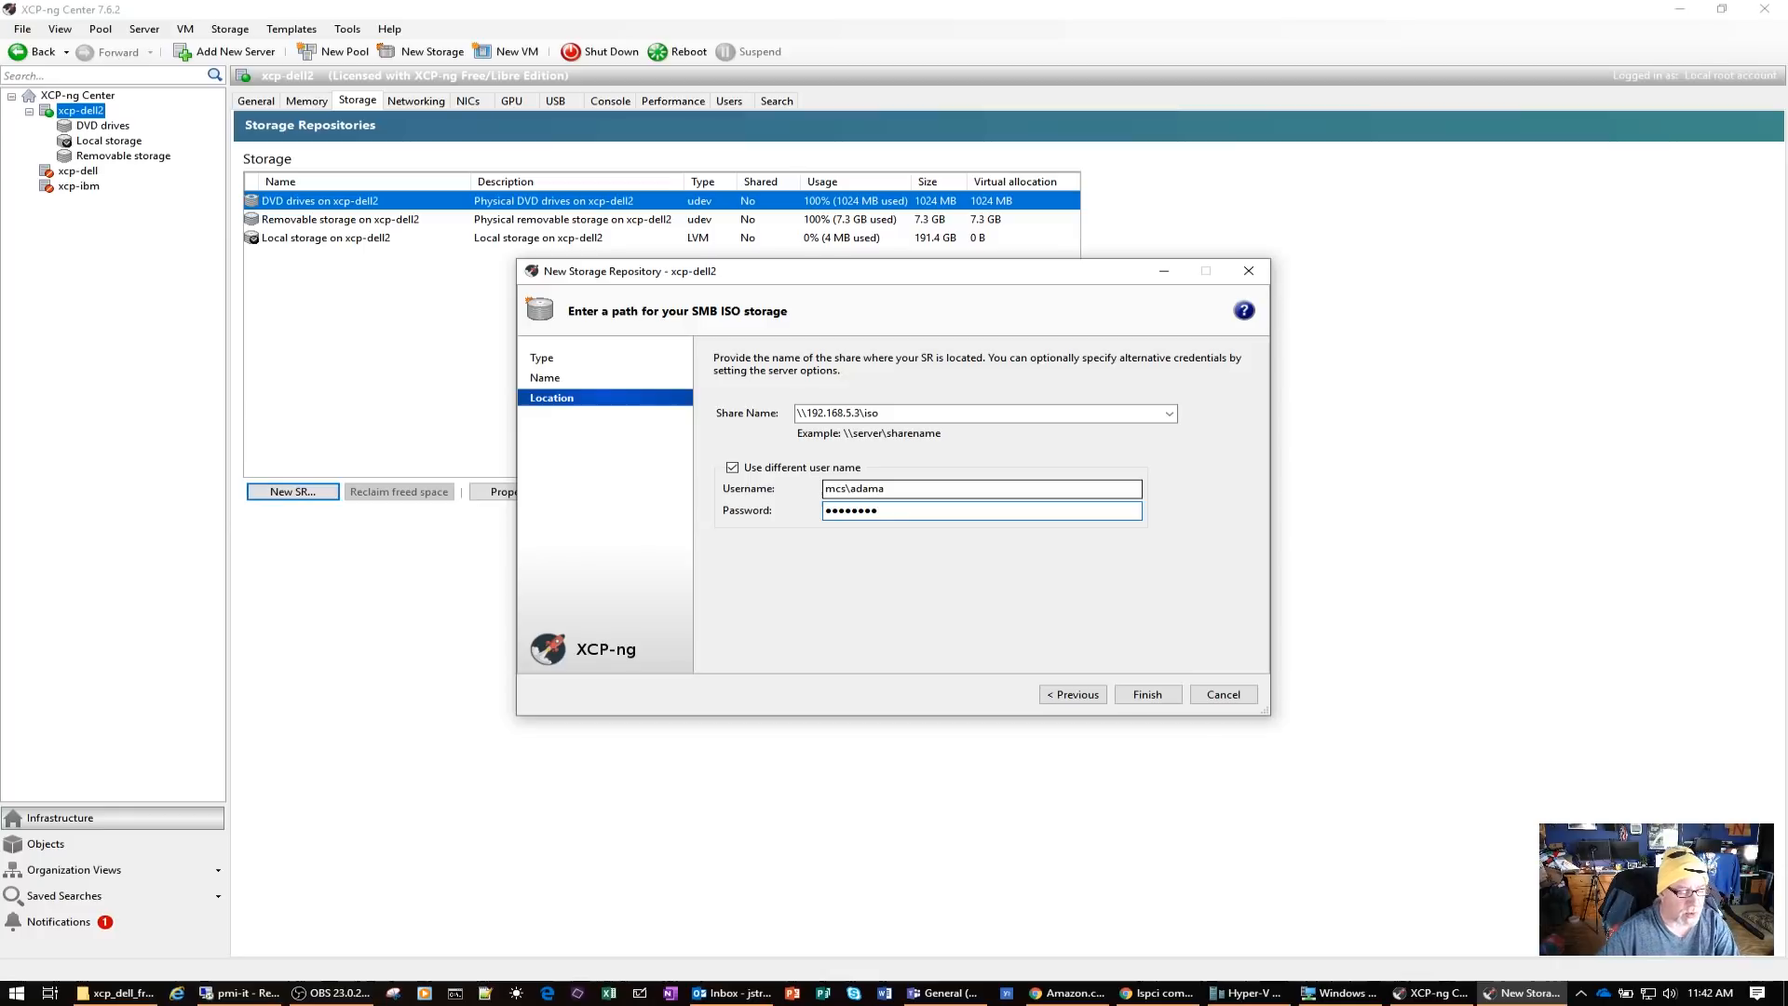
click(1147, 694)
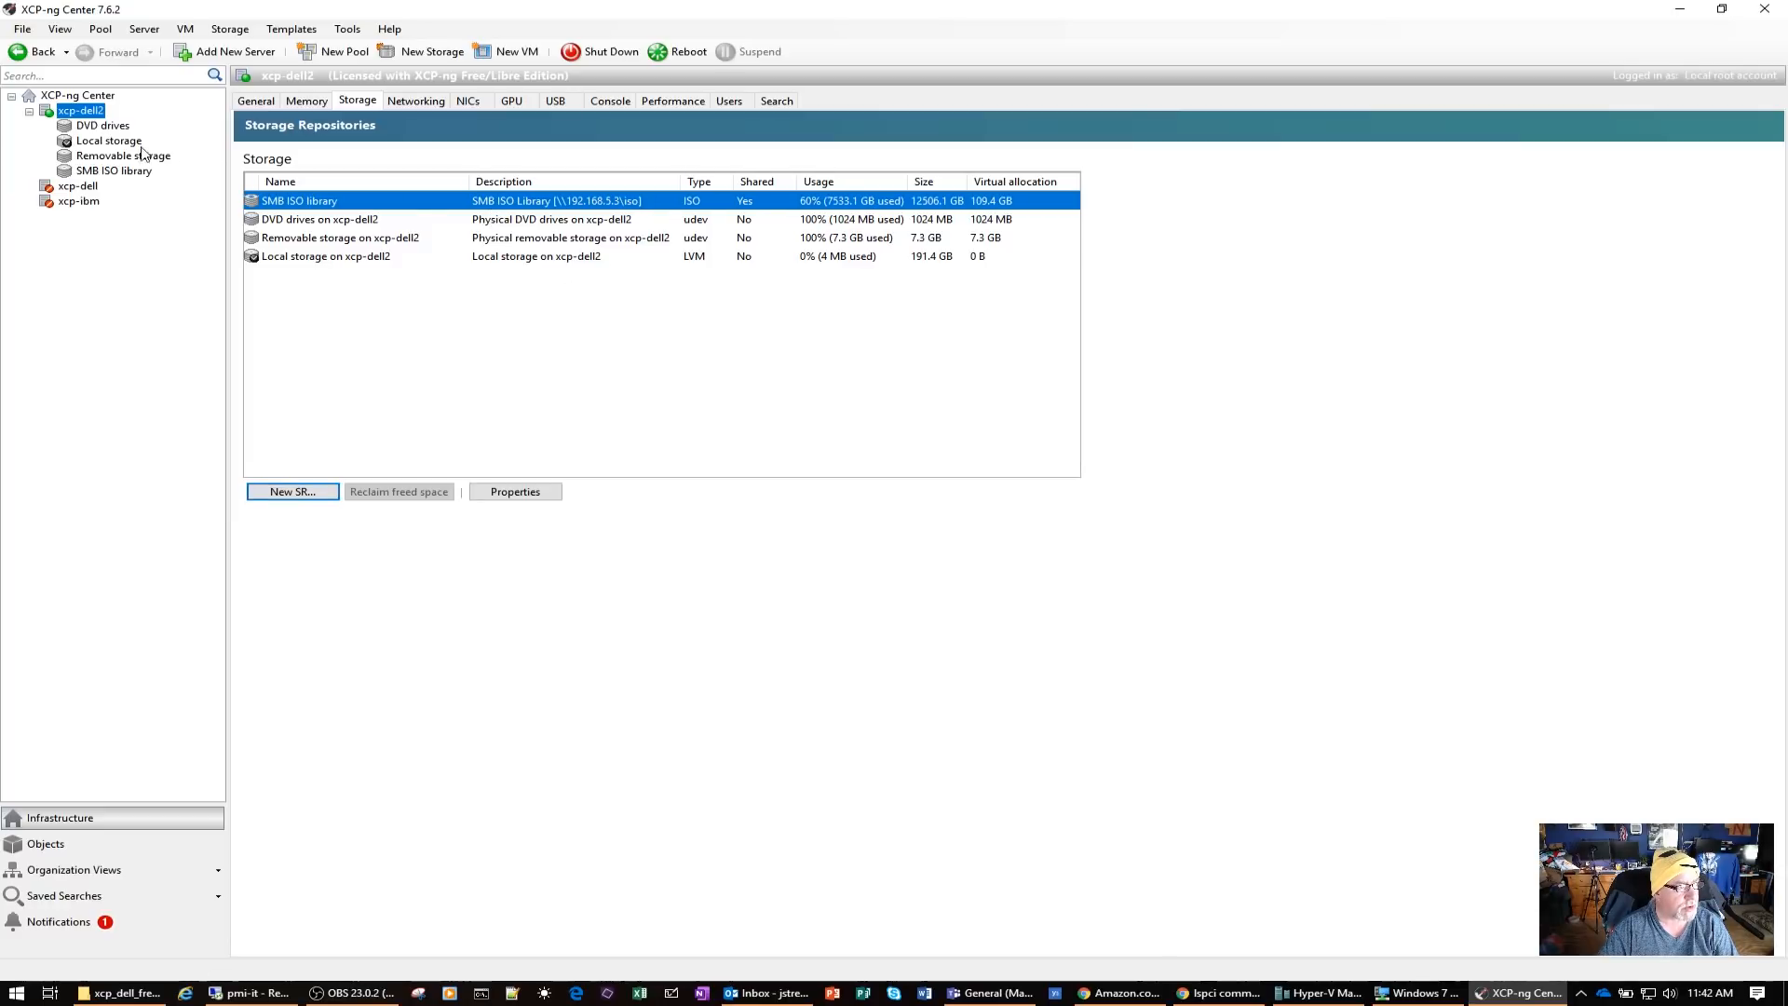
Look through the ISO images stored in the SMB ISO library
click(116, 171)
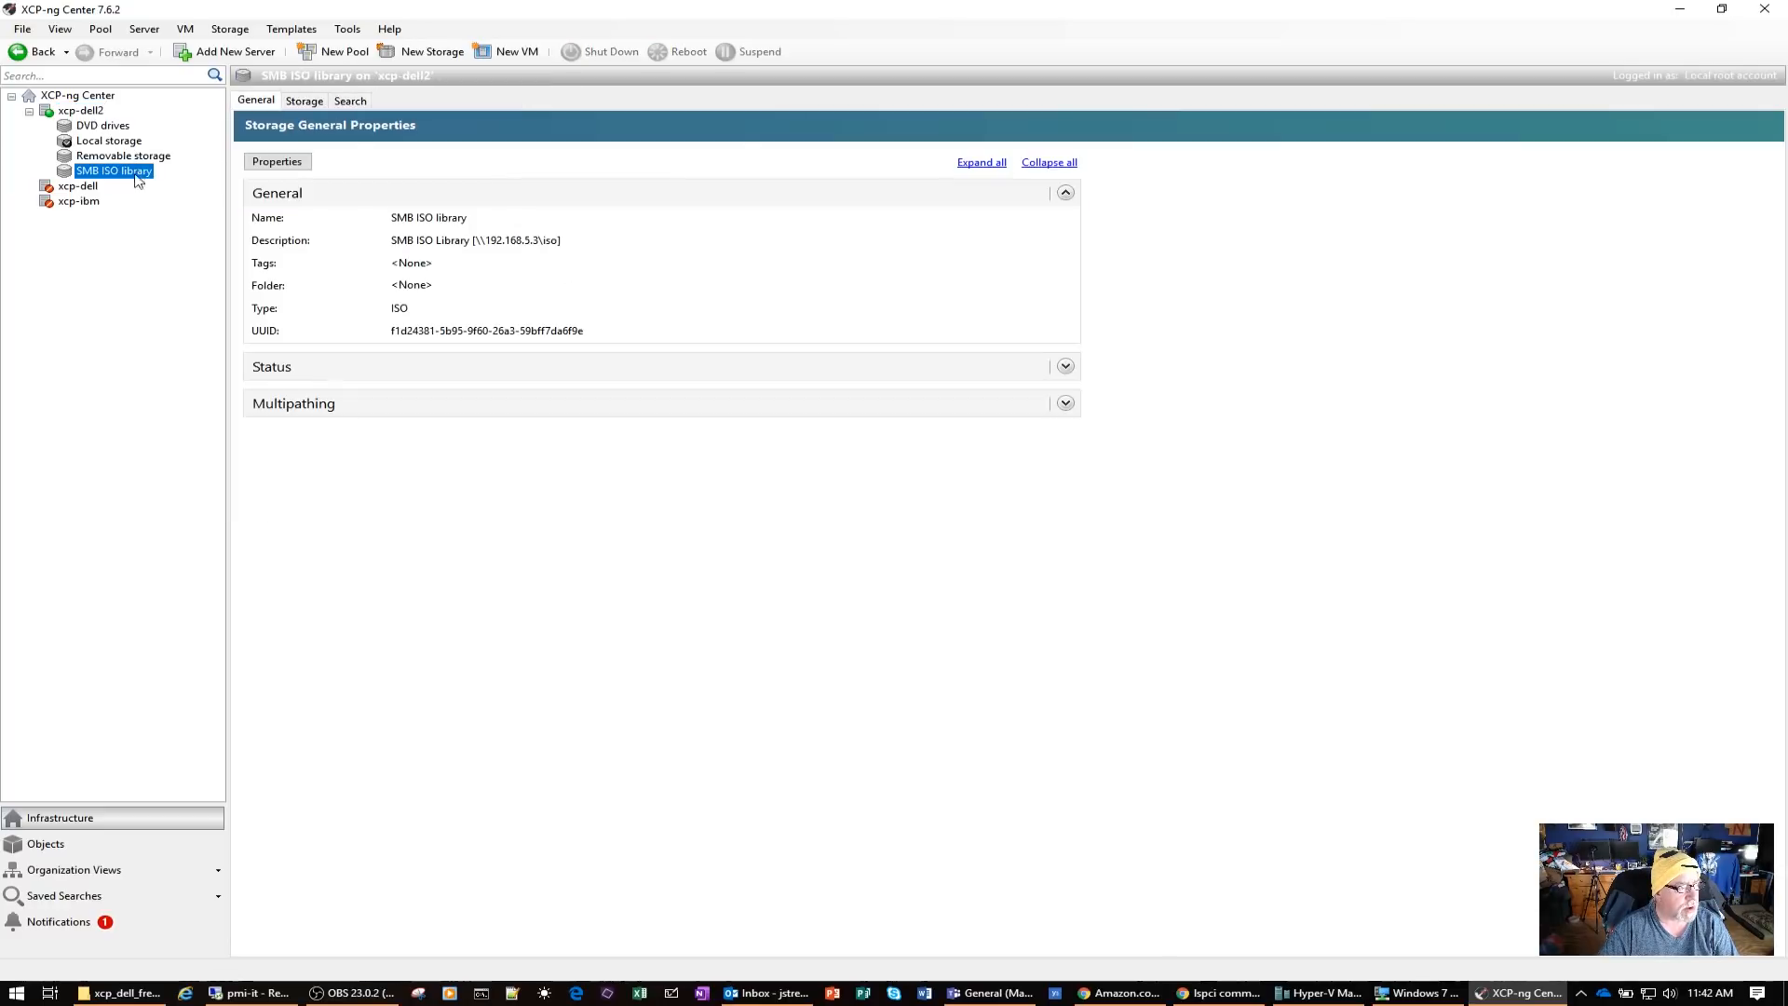
click(305, 101)
scroll(571, 382, down, 10)
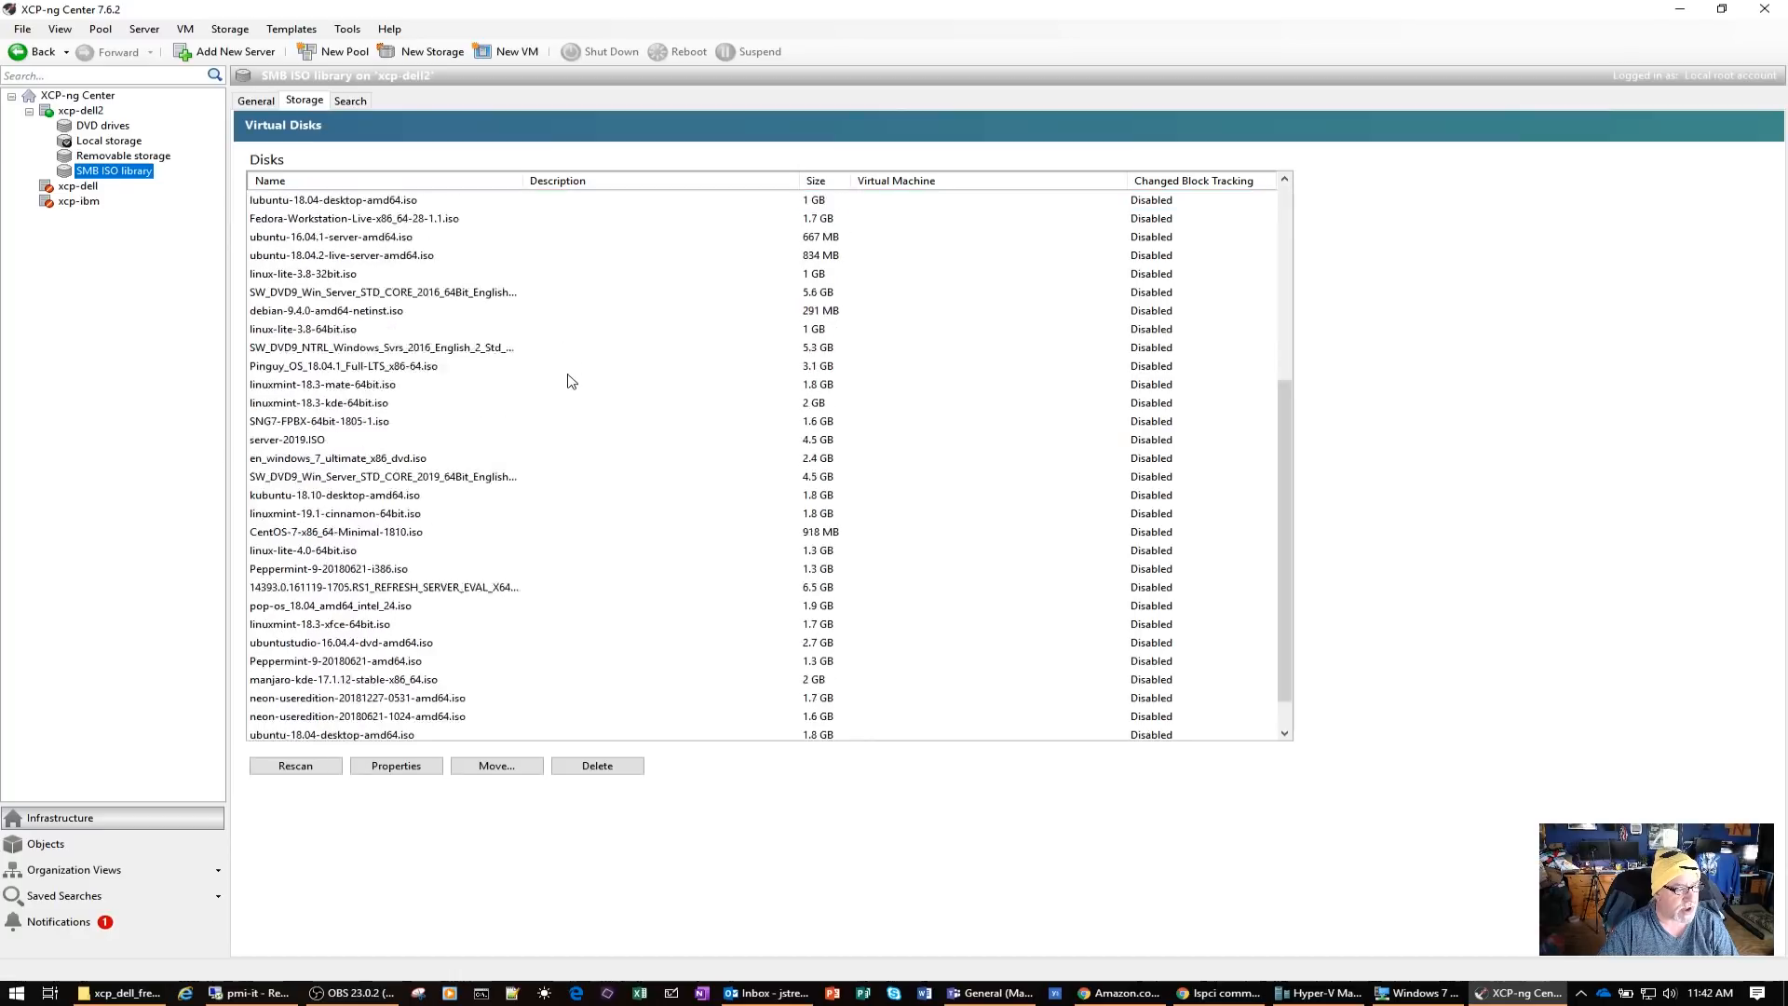
scroll(571, 382, up, 6)
Rename Network 0 of xcp-dell2 as MCS-1GBSubnet
click(98, 111)
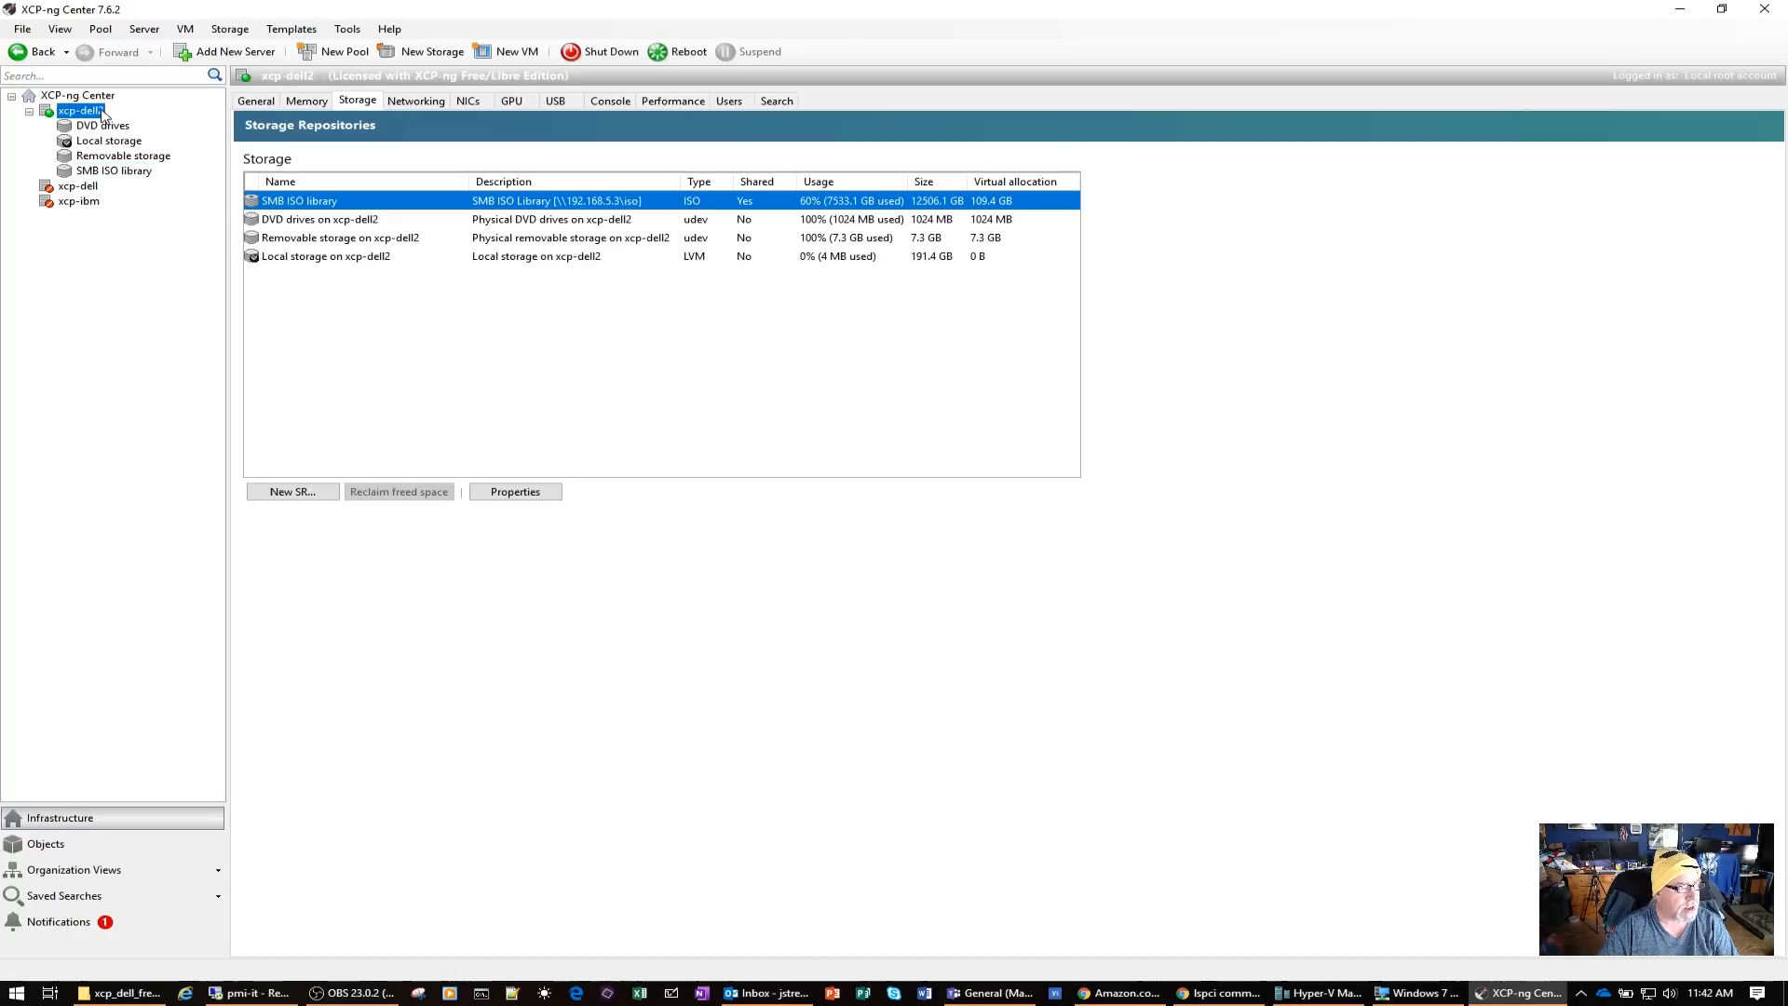
click(436, 103)
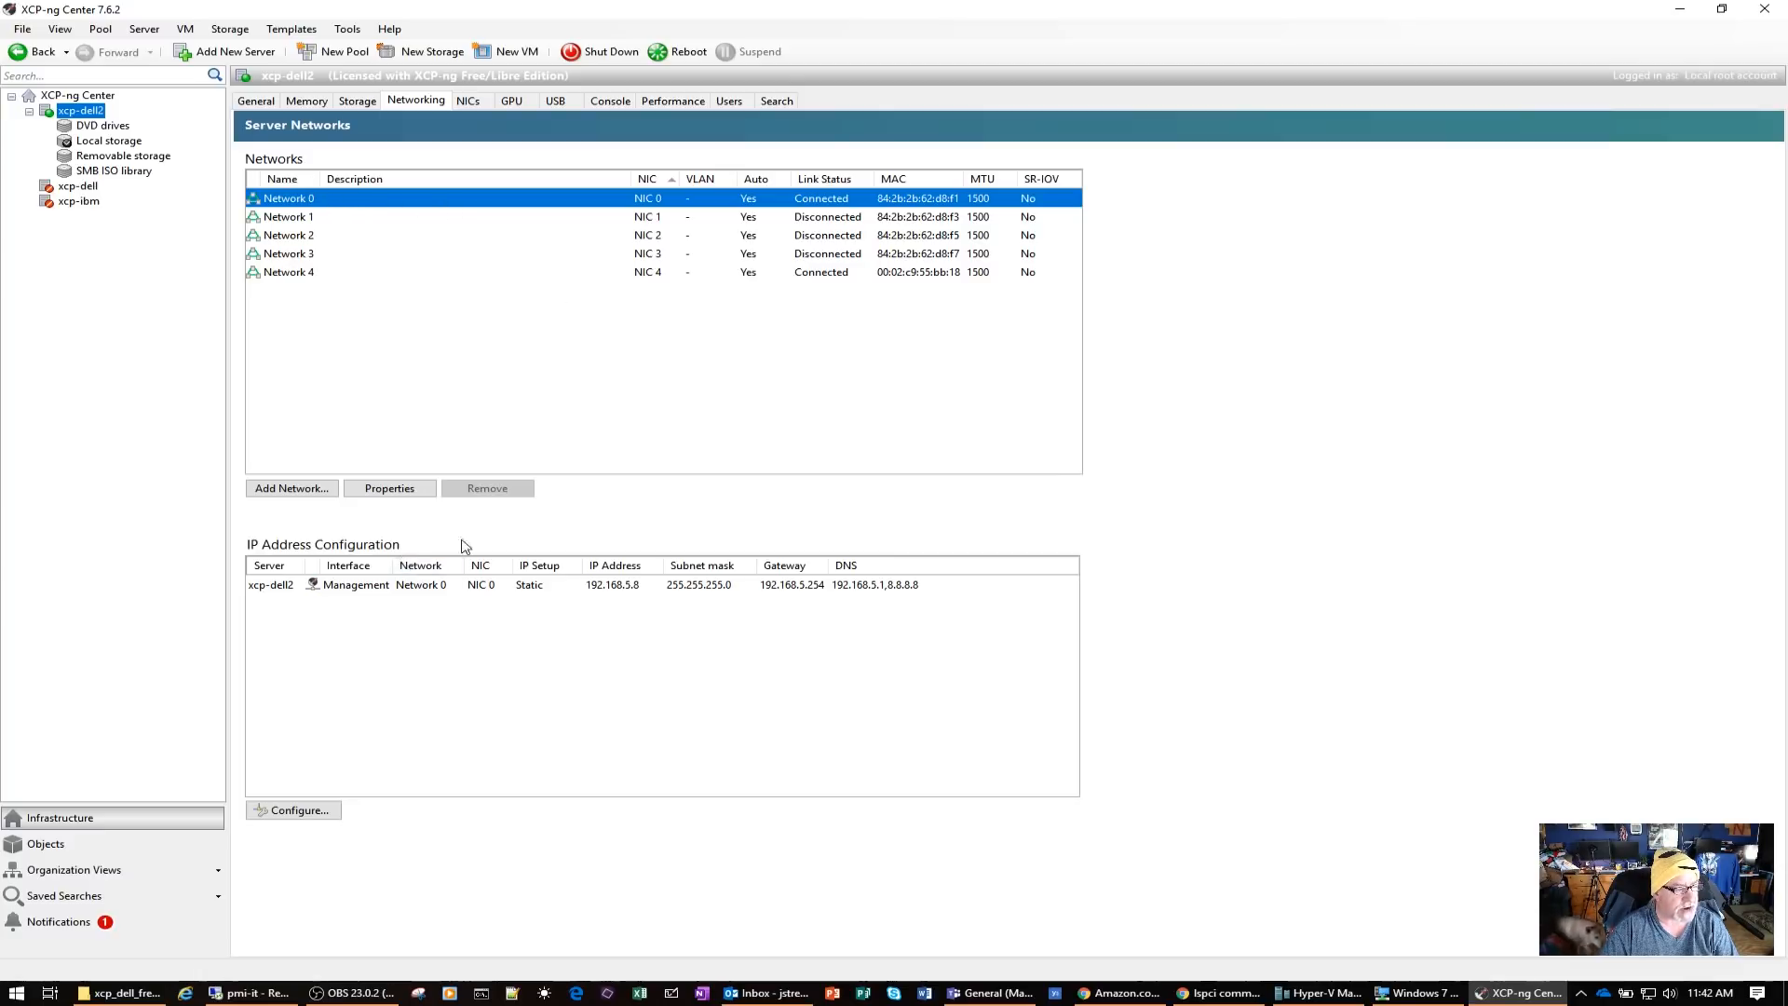
right_click(319, 204)
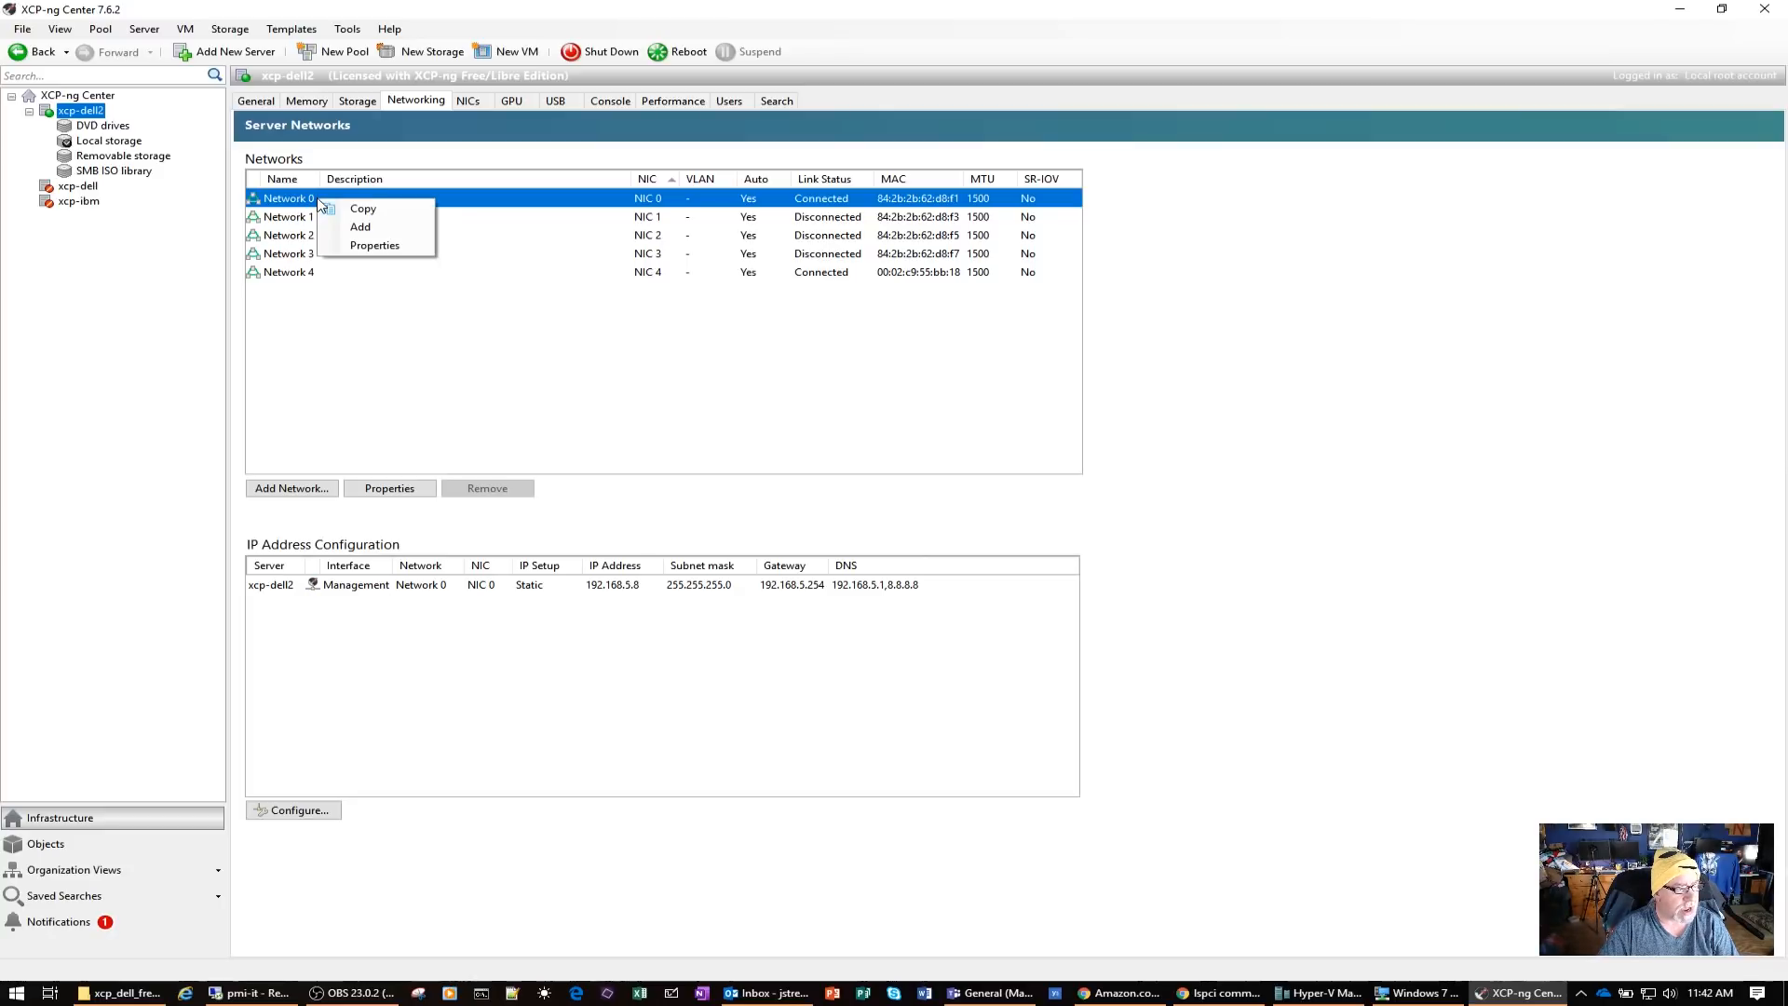
click(369, 245)
drag(850, 372, 754, 372)
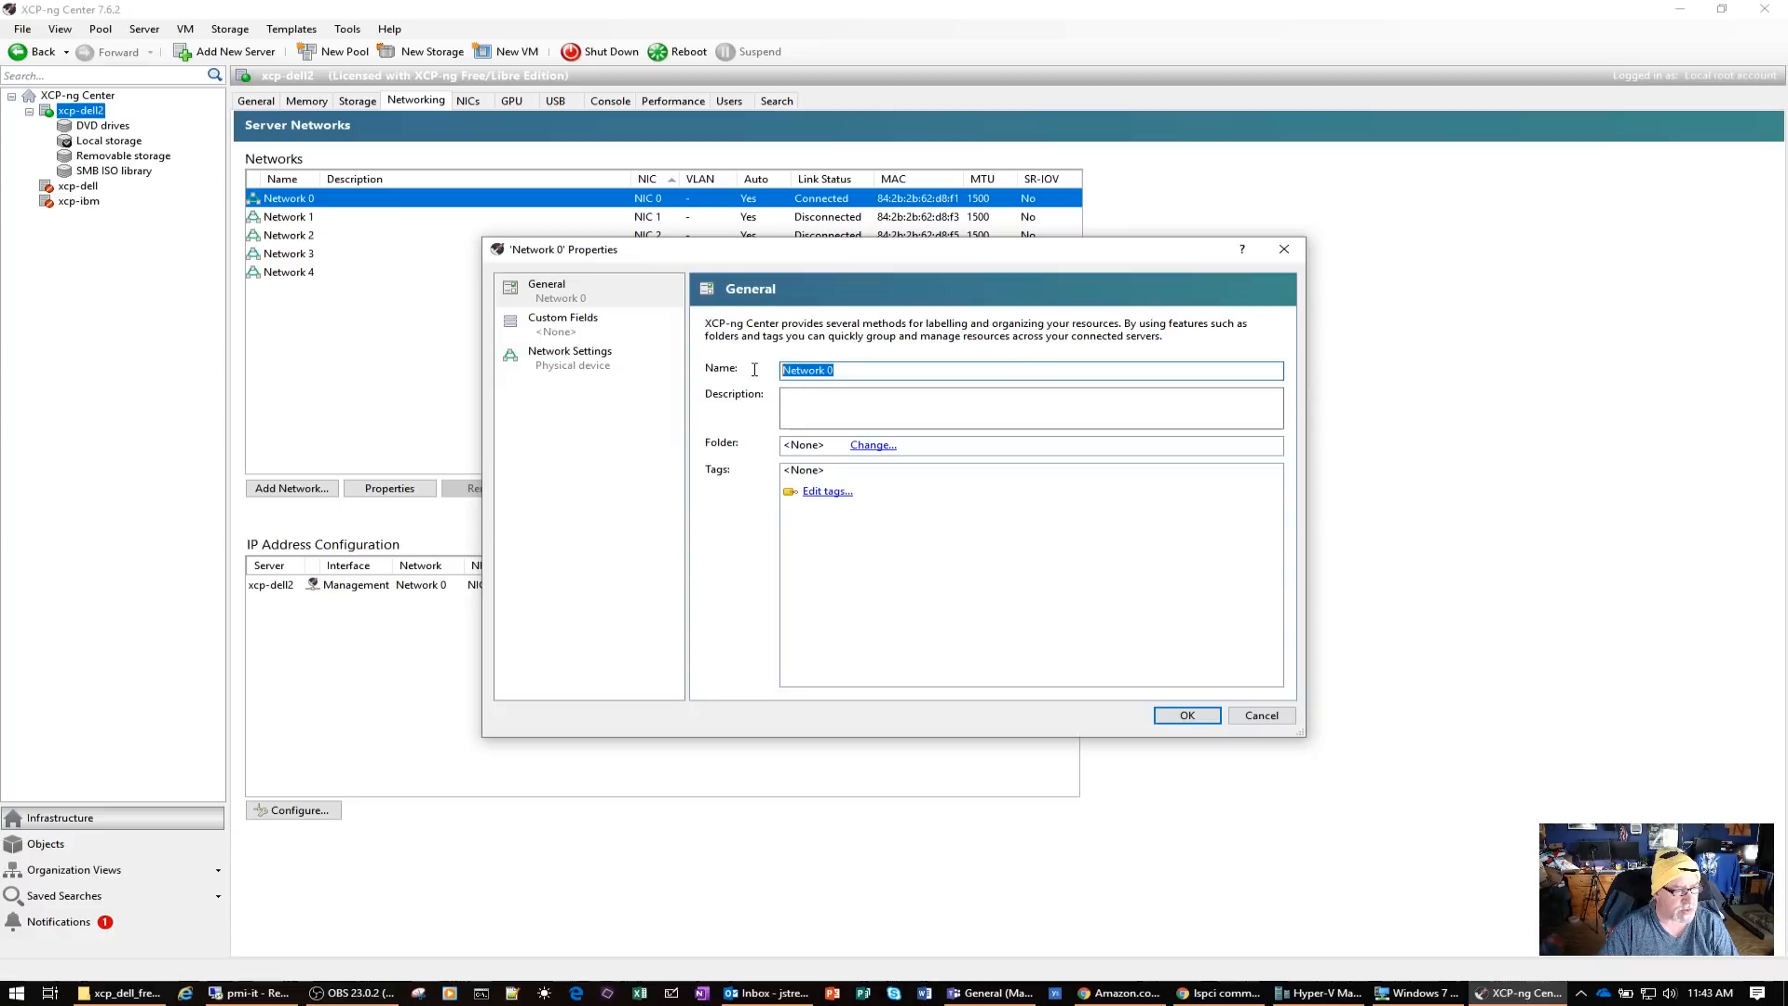
text(MC)
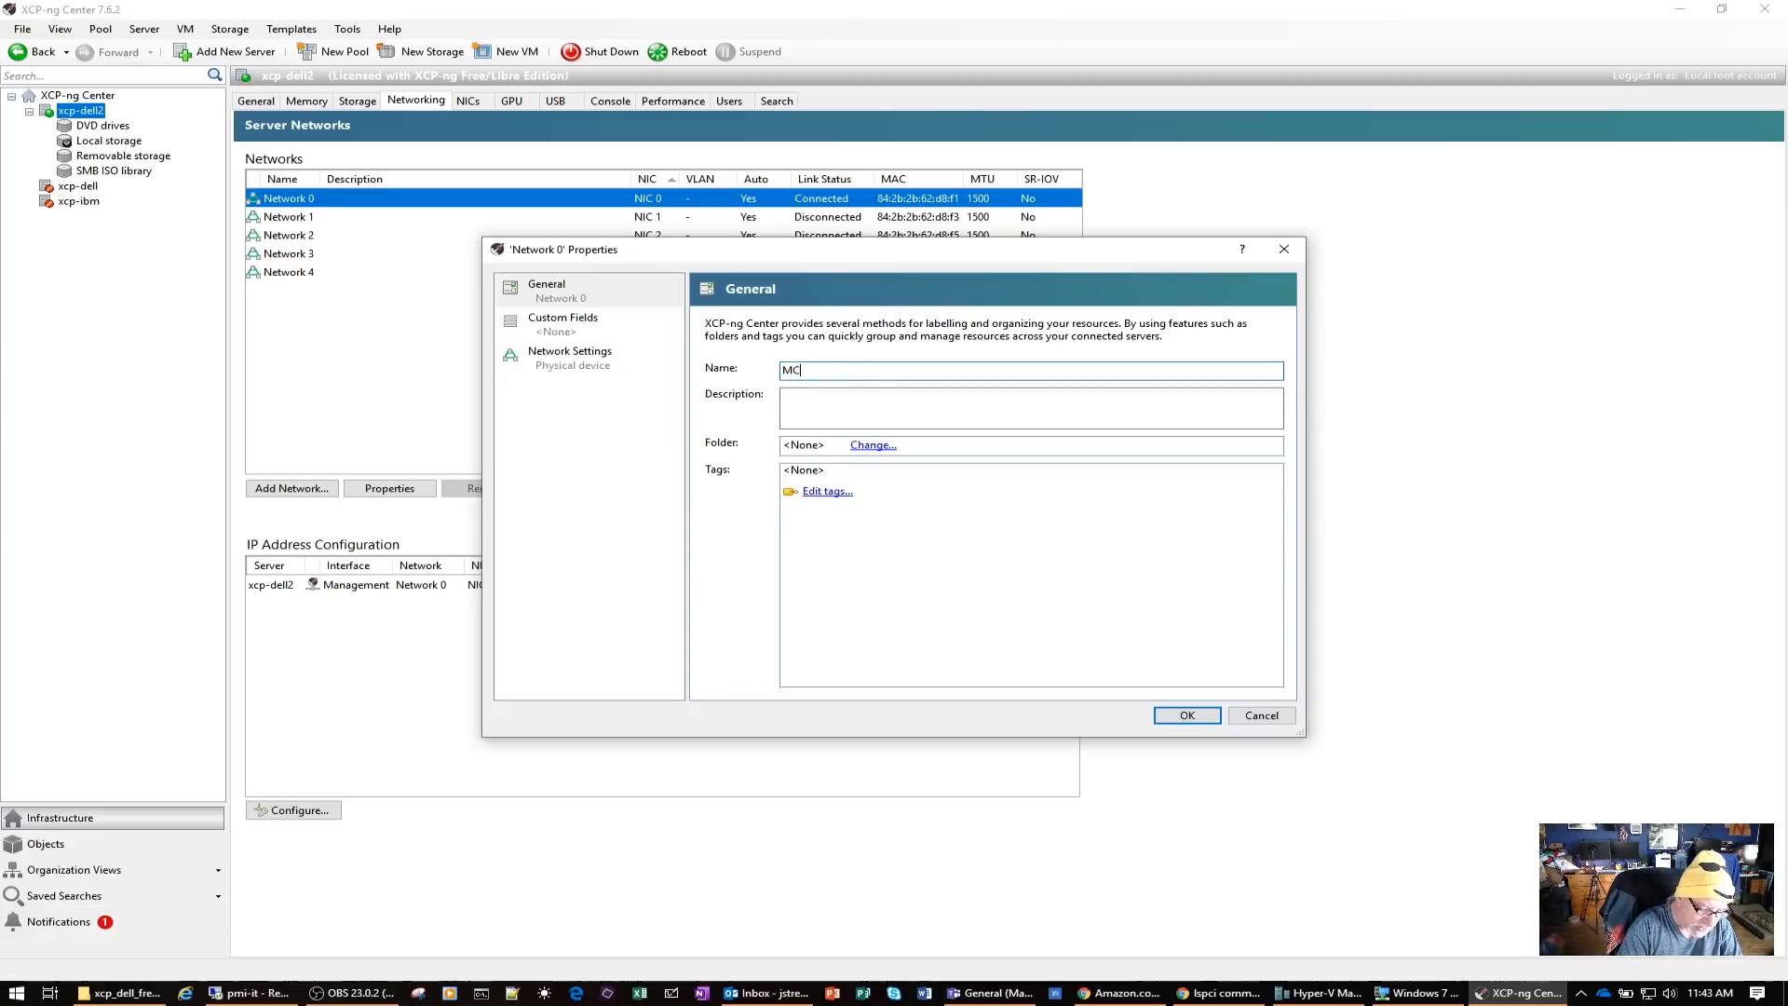
text(S-1)
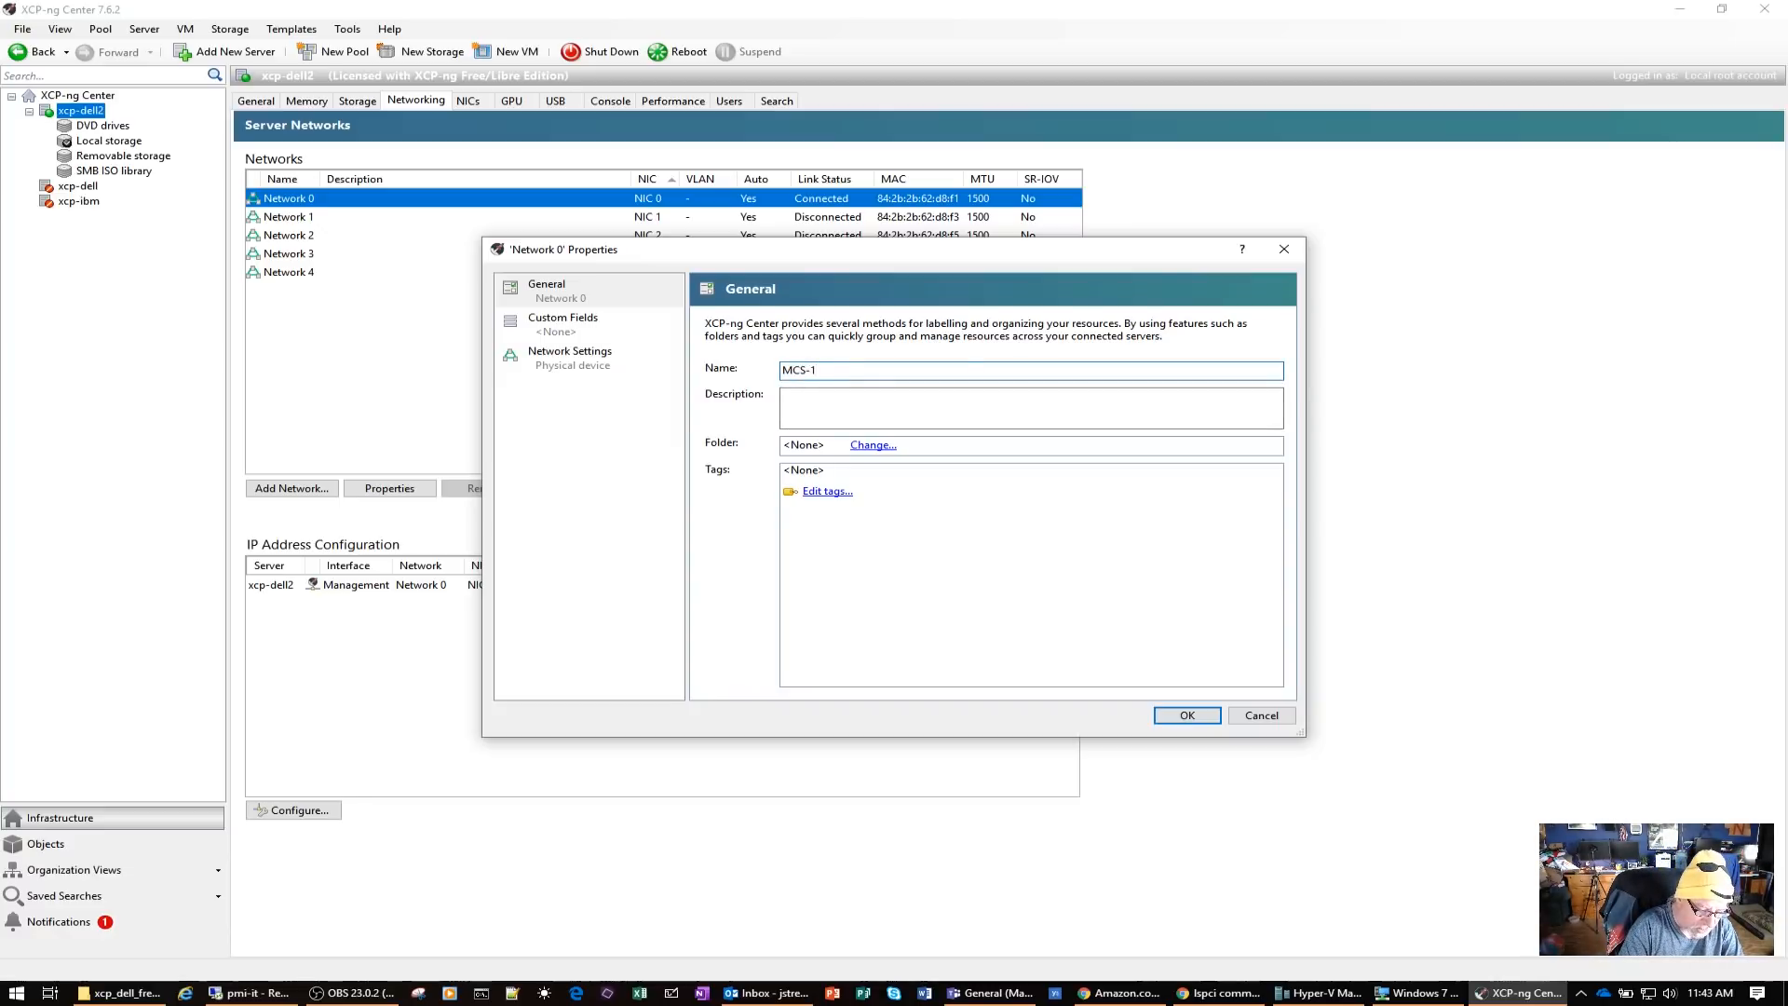
text(GBSubnet)
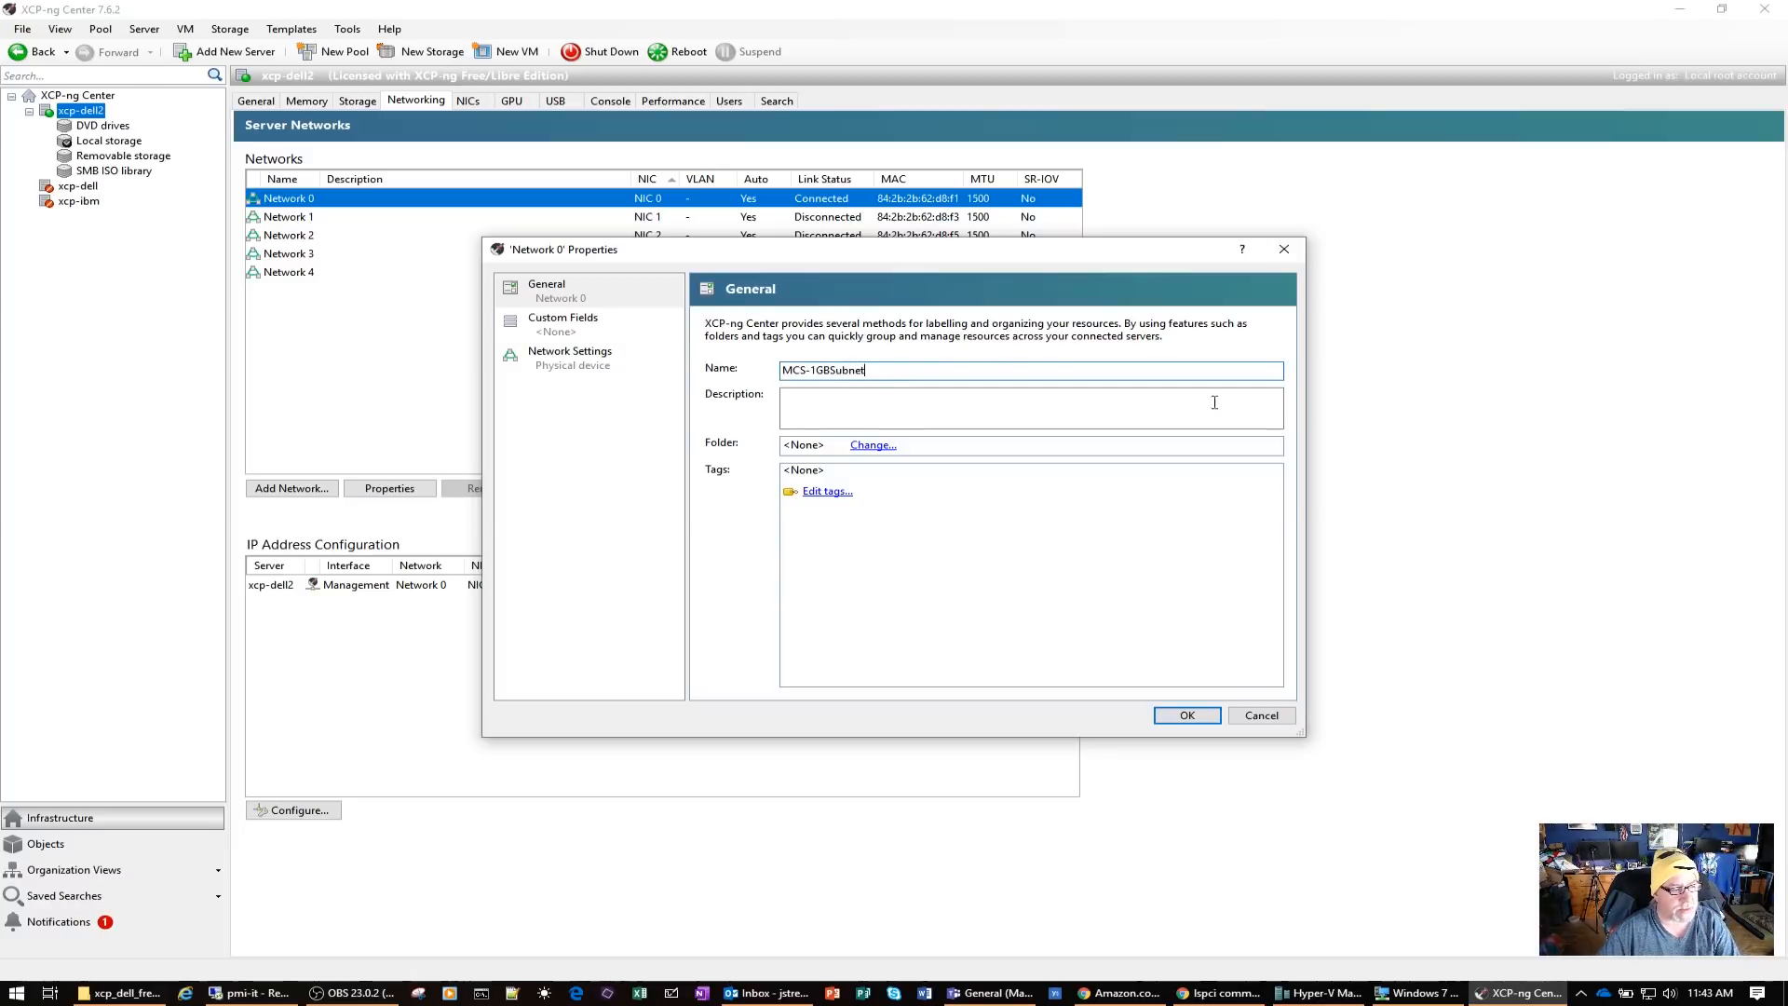
click(1187, 715)
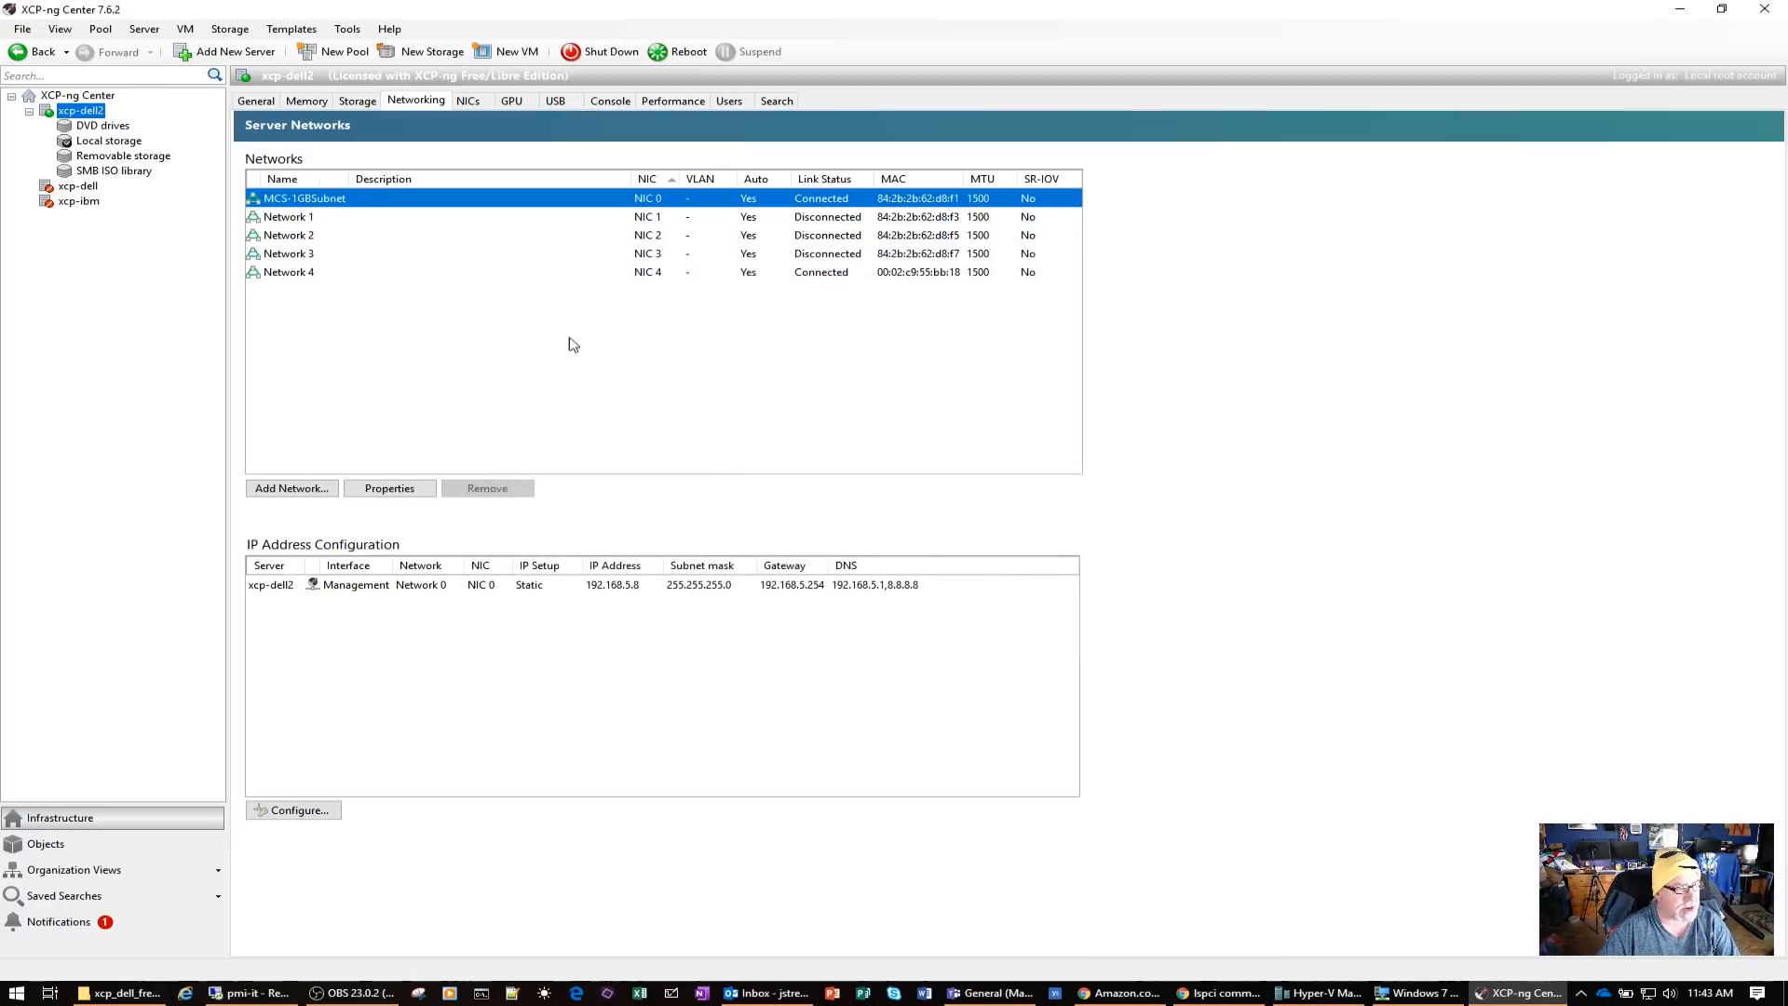
Rename Network 4, the network on NIC 4, as MCS-10GBSubnet
click(303, 274)
right_click(303, 272)
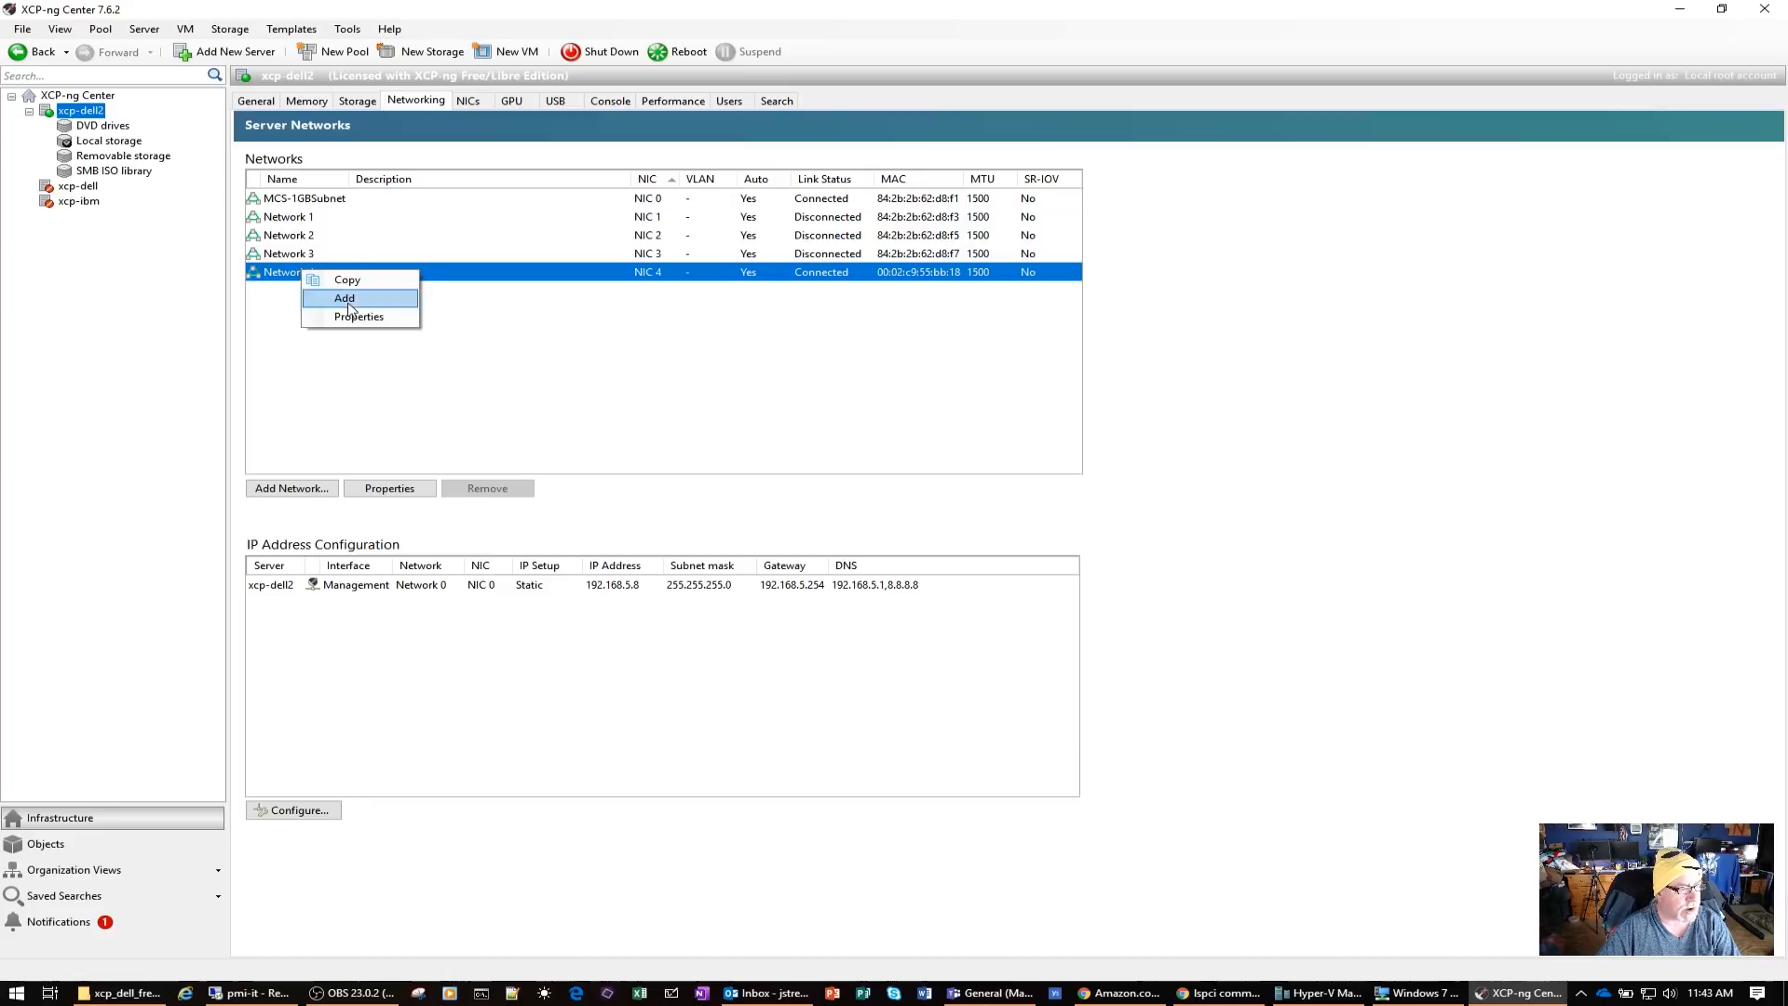
click(351, 317)
drag(845, 369, 772, 374)
text(MCS-10GBSu)
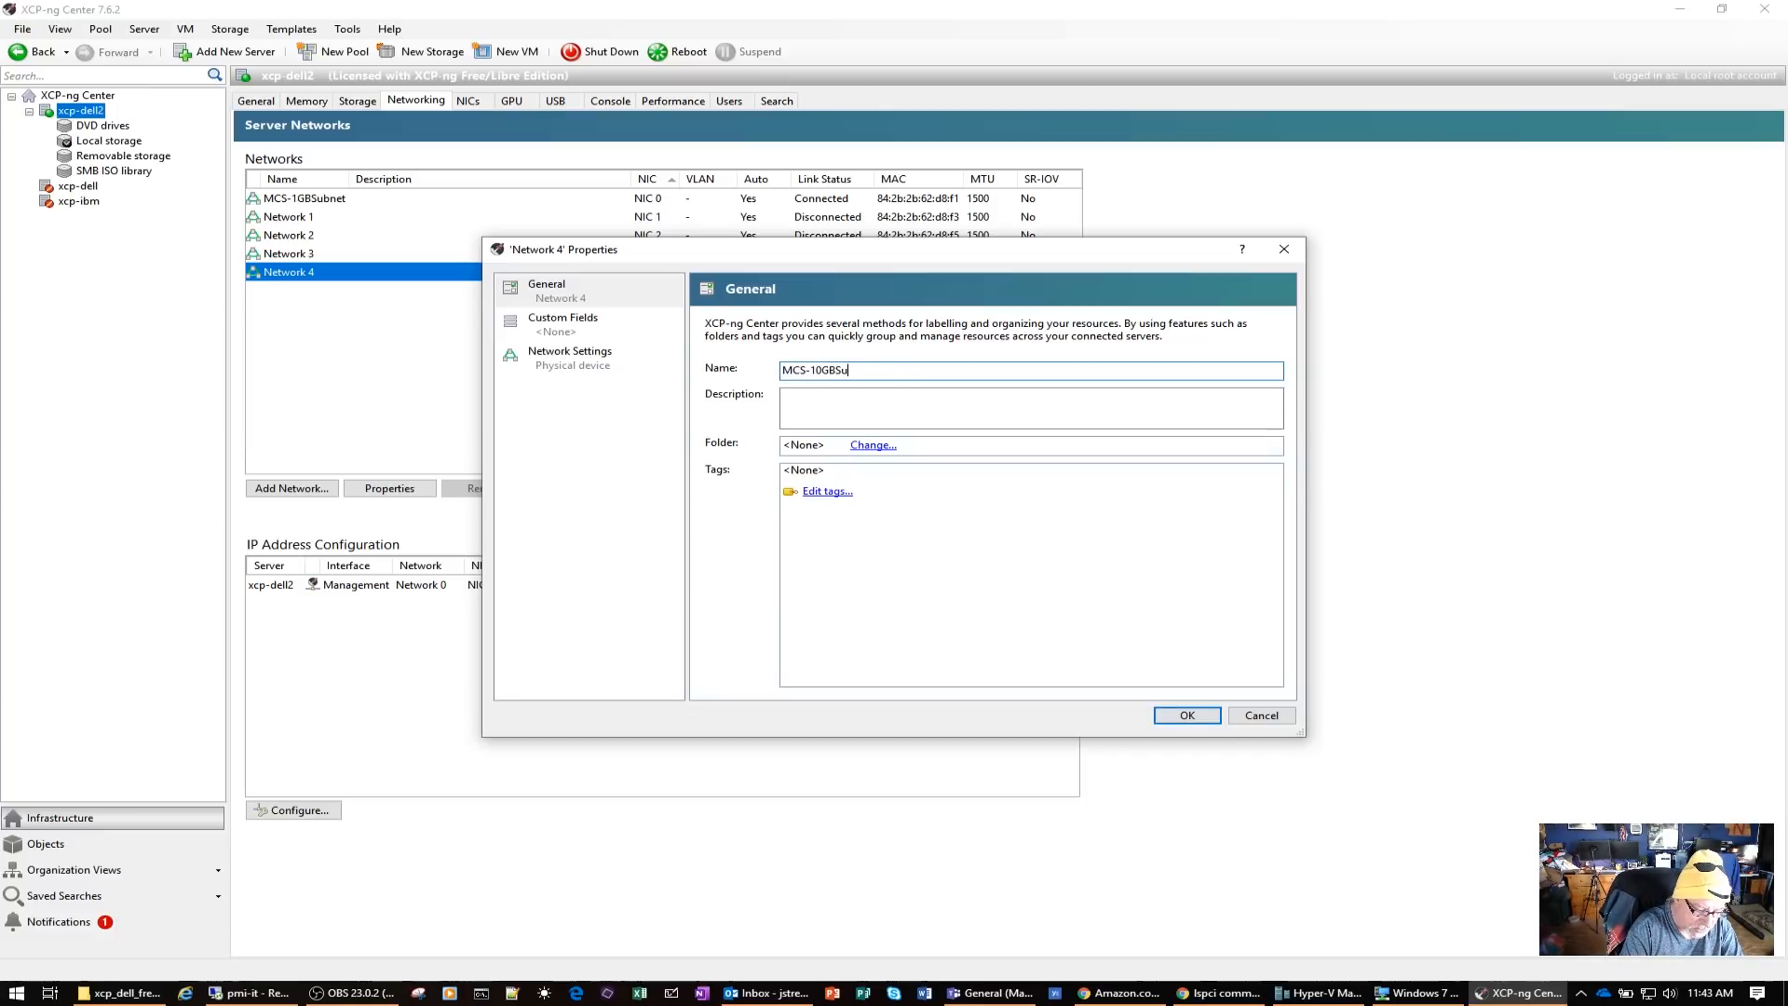
text(bnet)
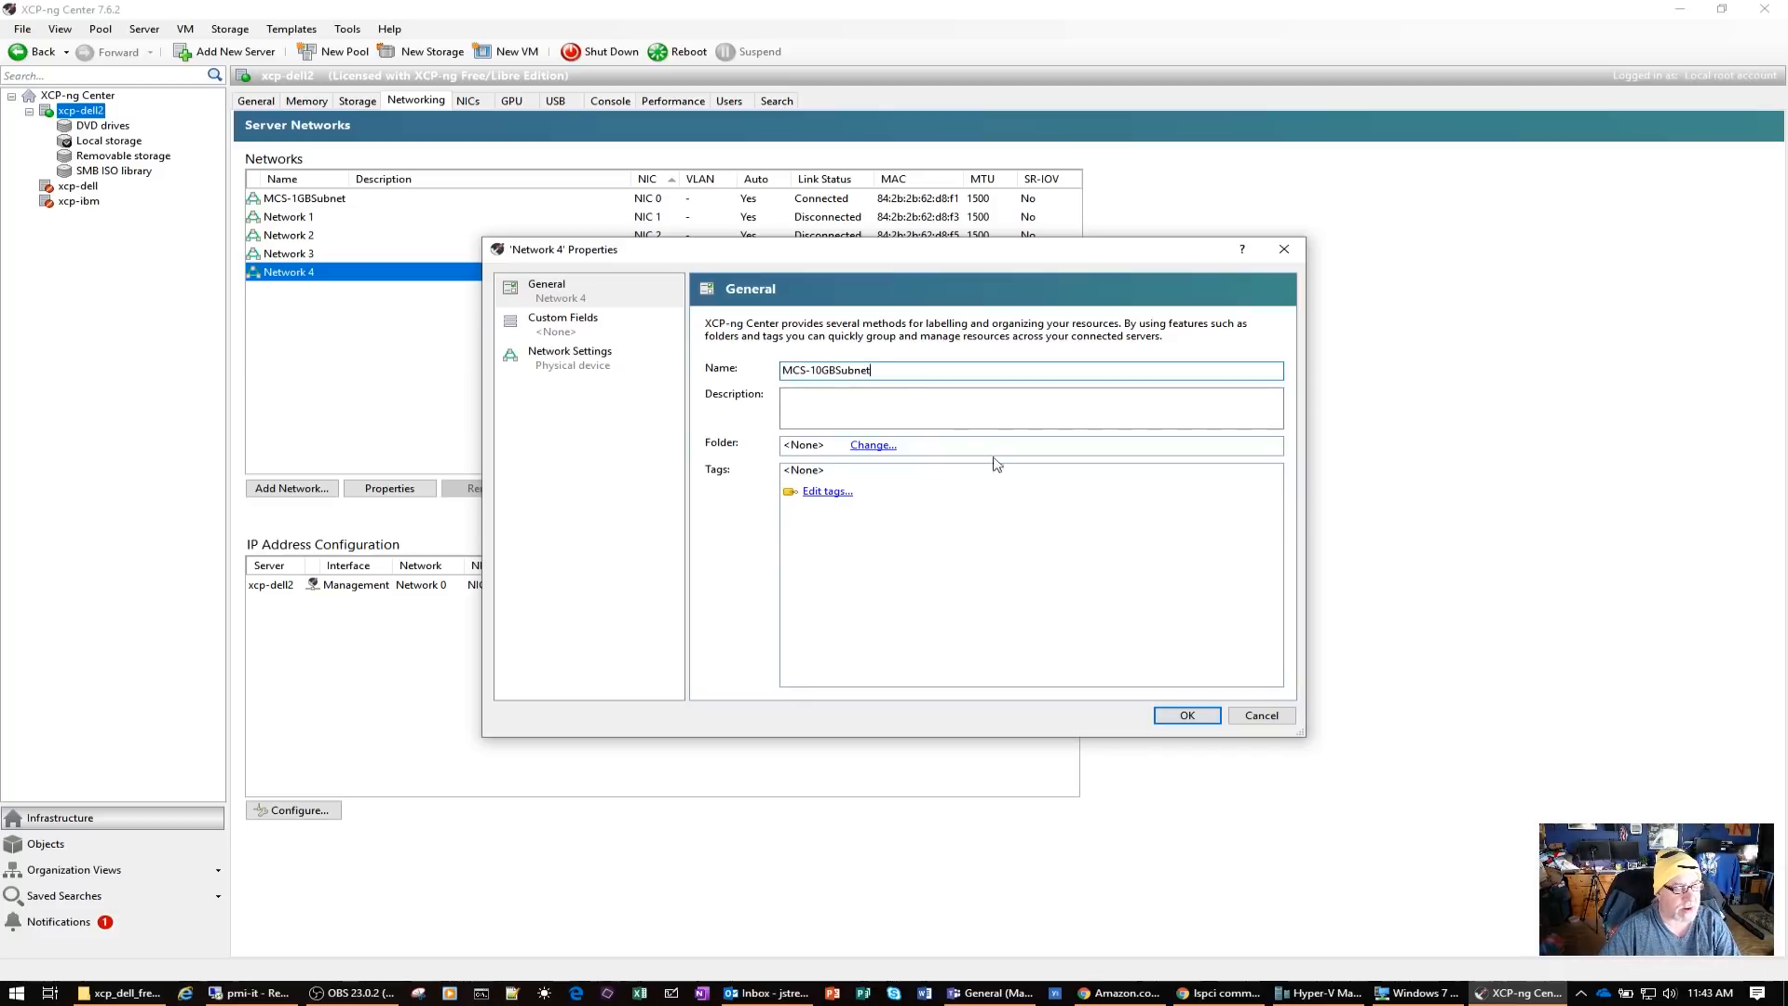
click(1186, 715)
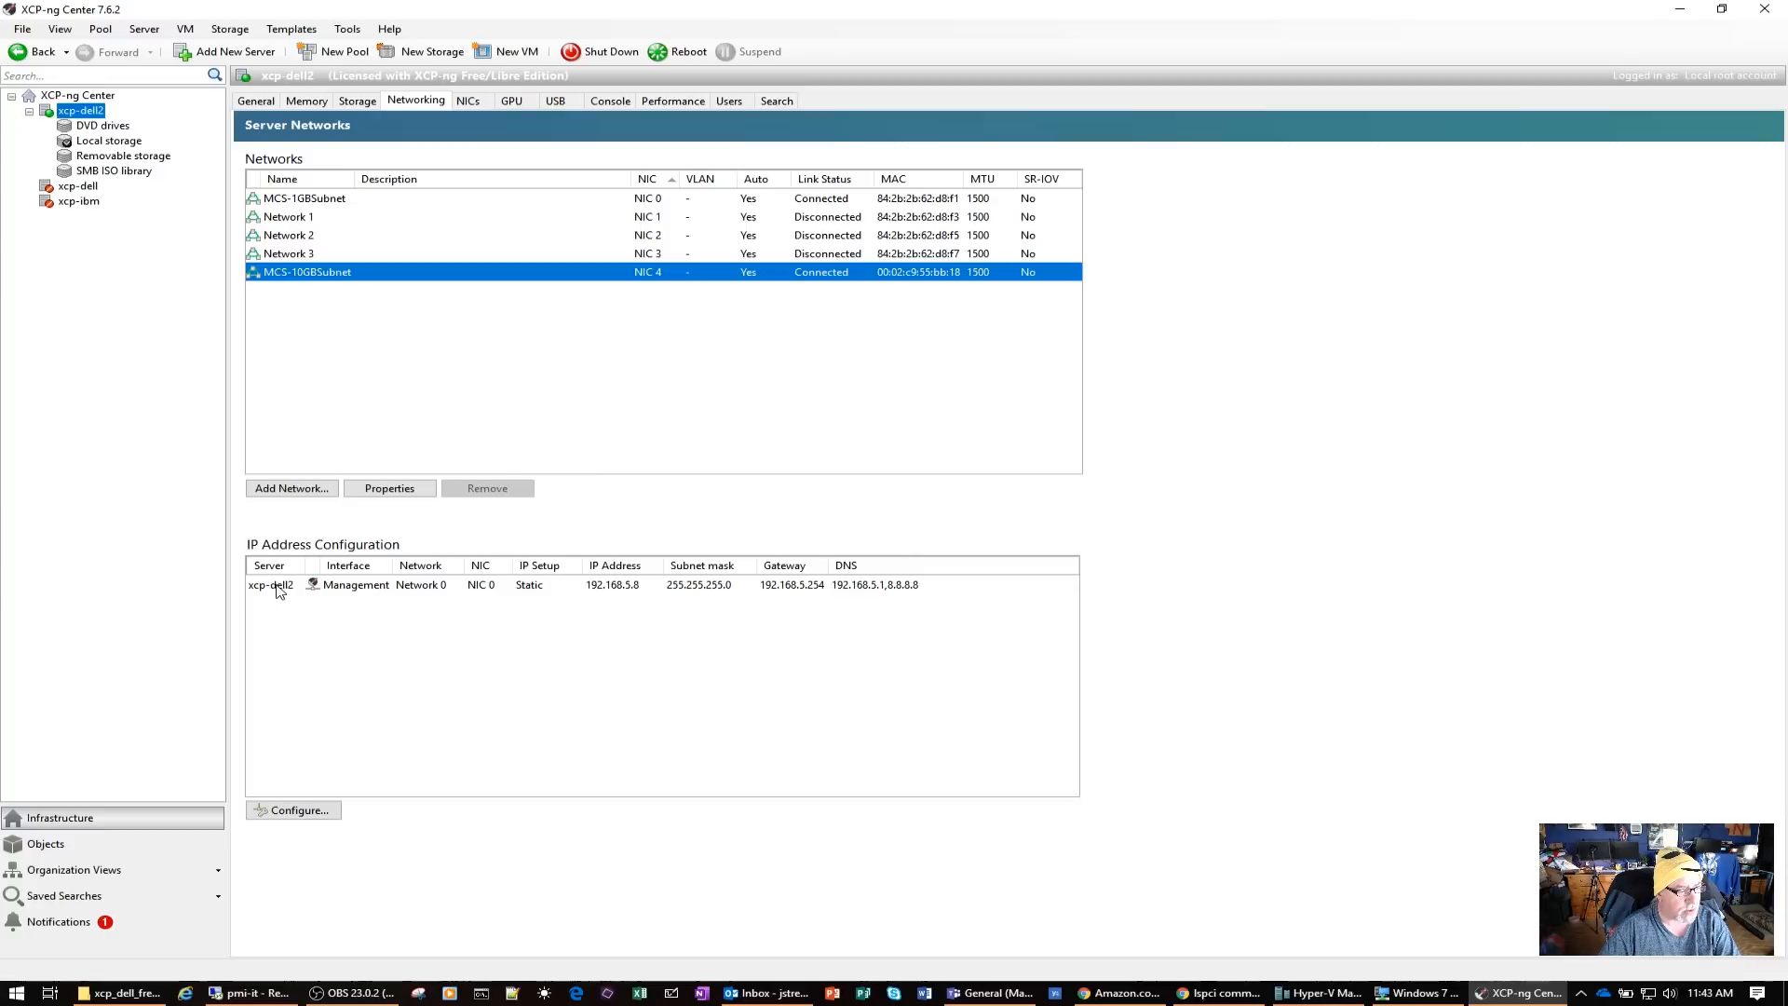
Move the management interface of xcp-dell2 to the MCS-10GBSubnet network with the same IP settings, confirming the reconfiguration
click(310, 810)
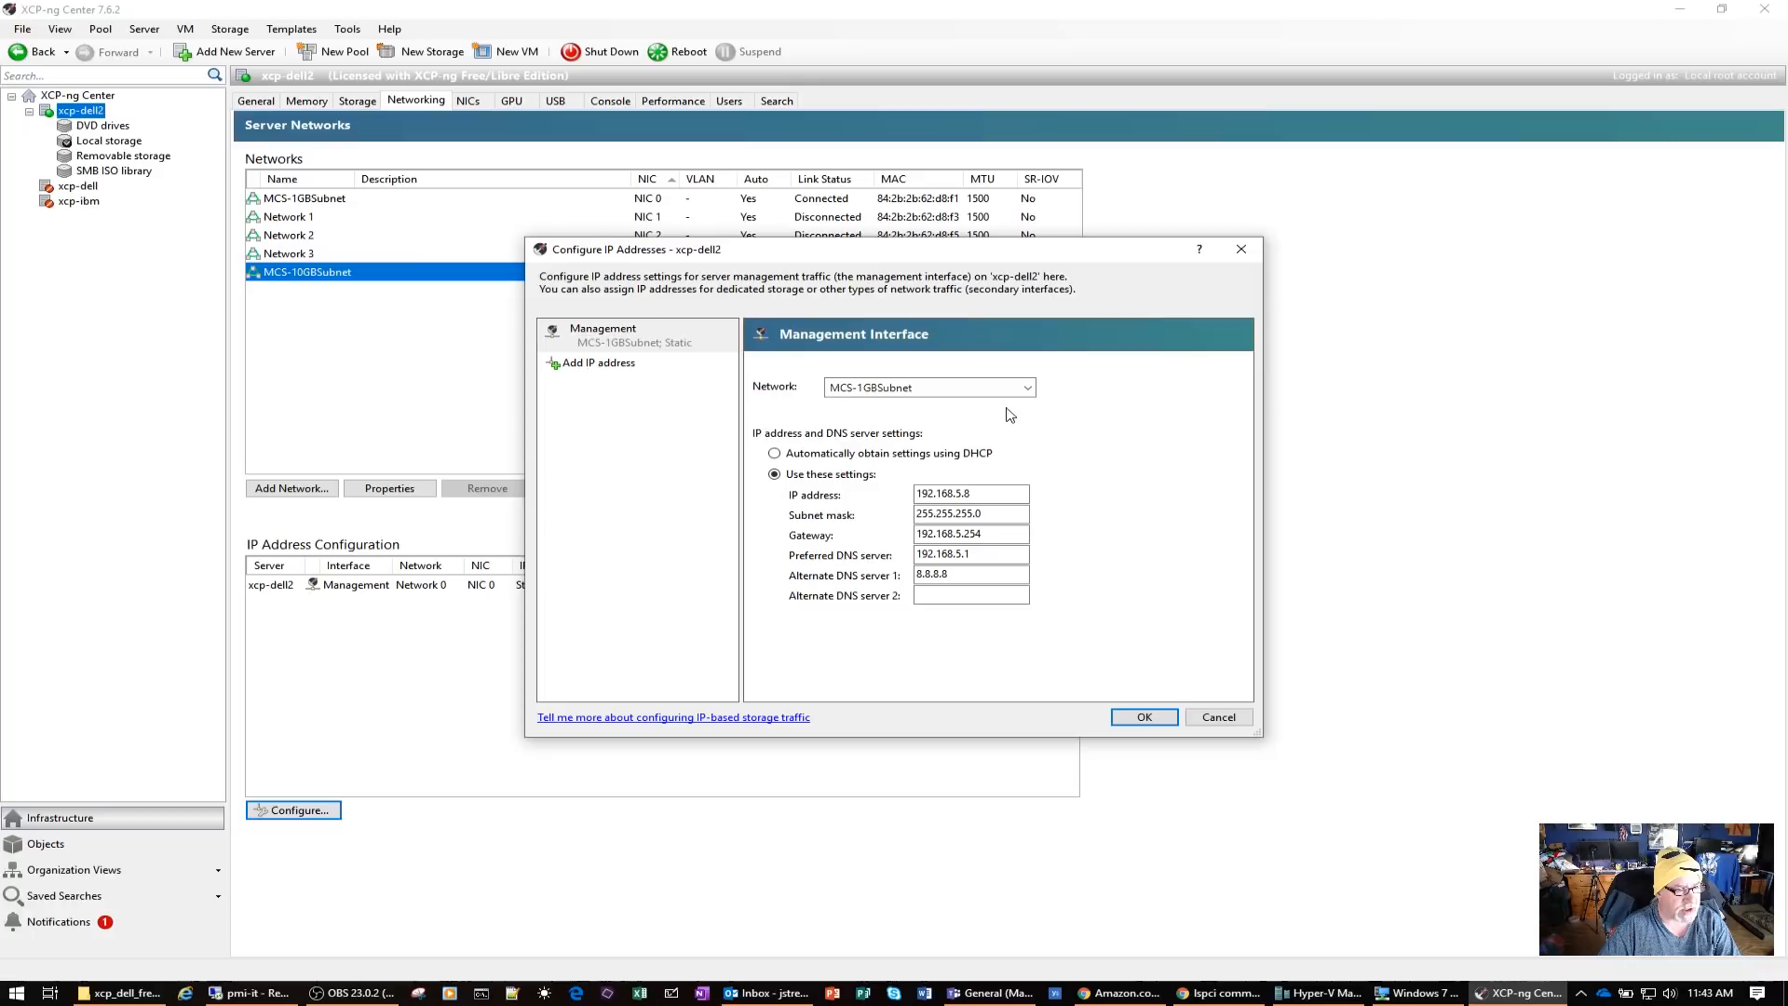
click(1028, 389)
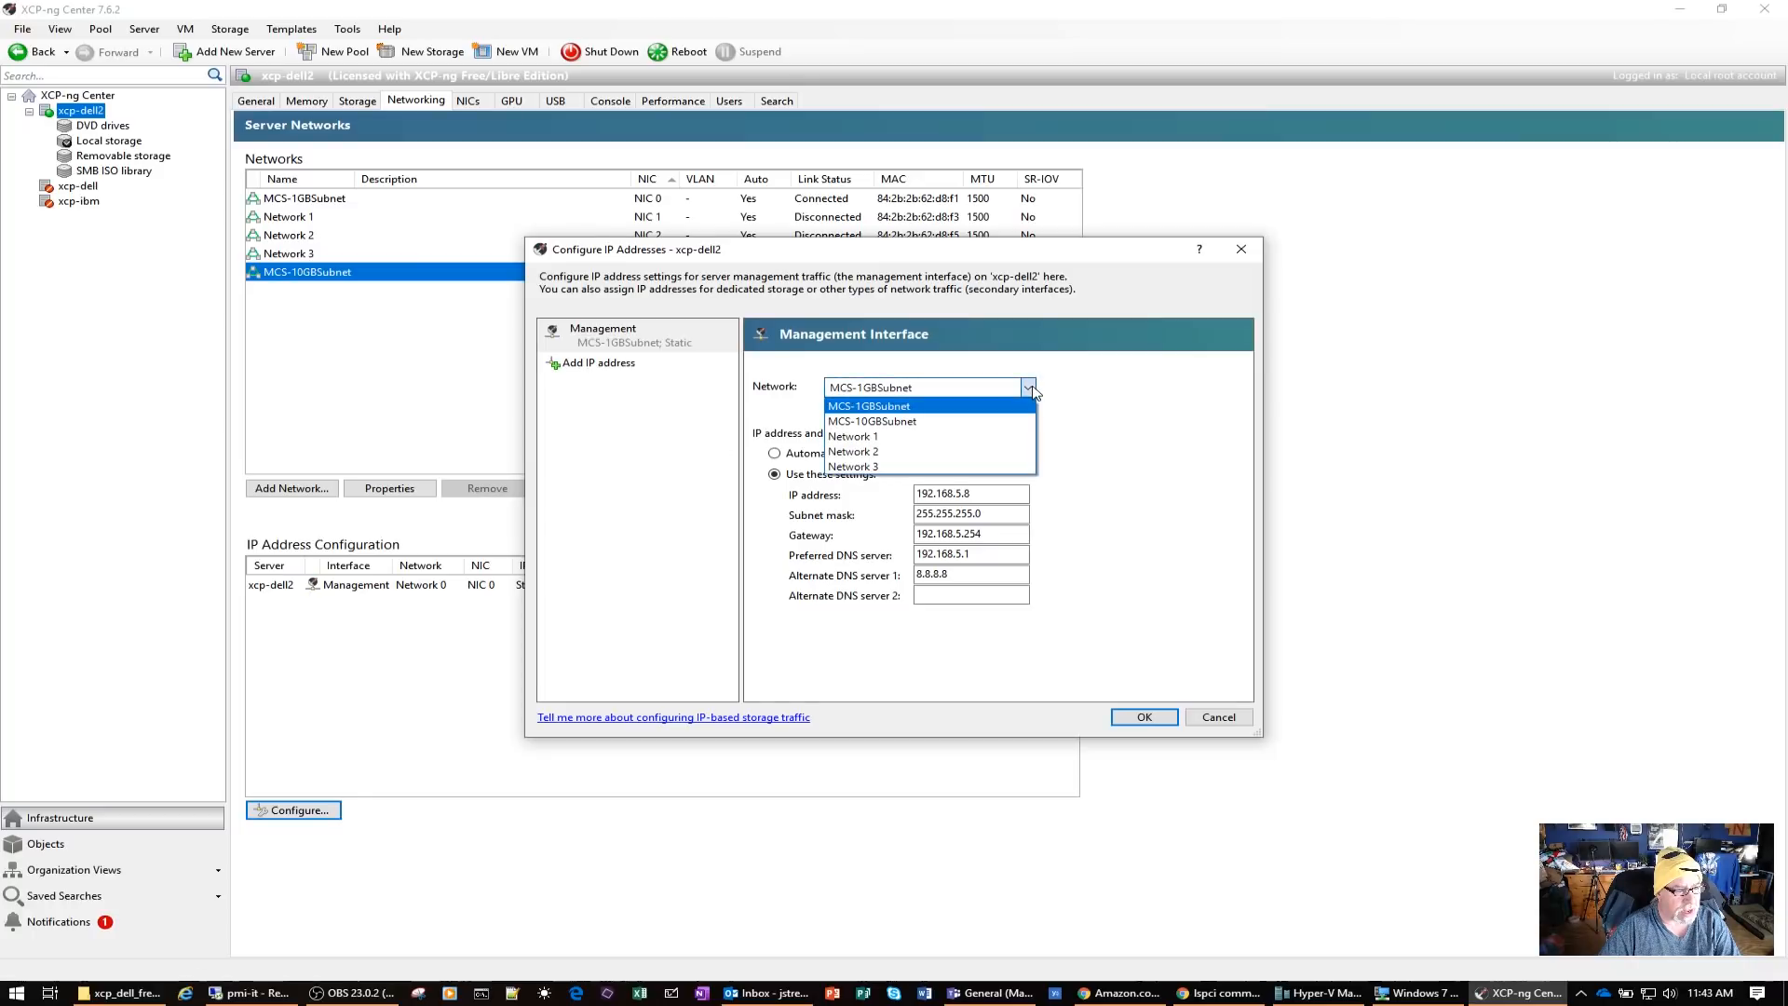
click(932, 421)
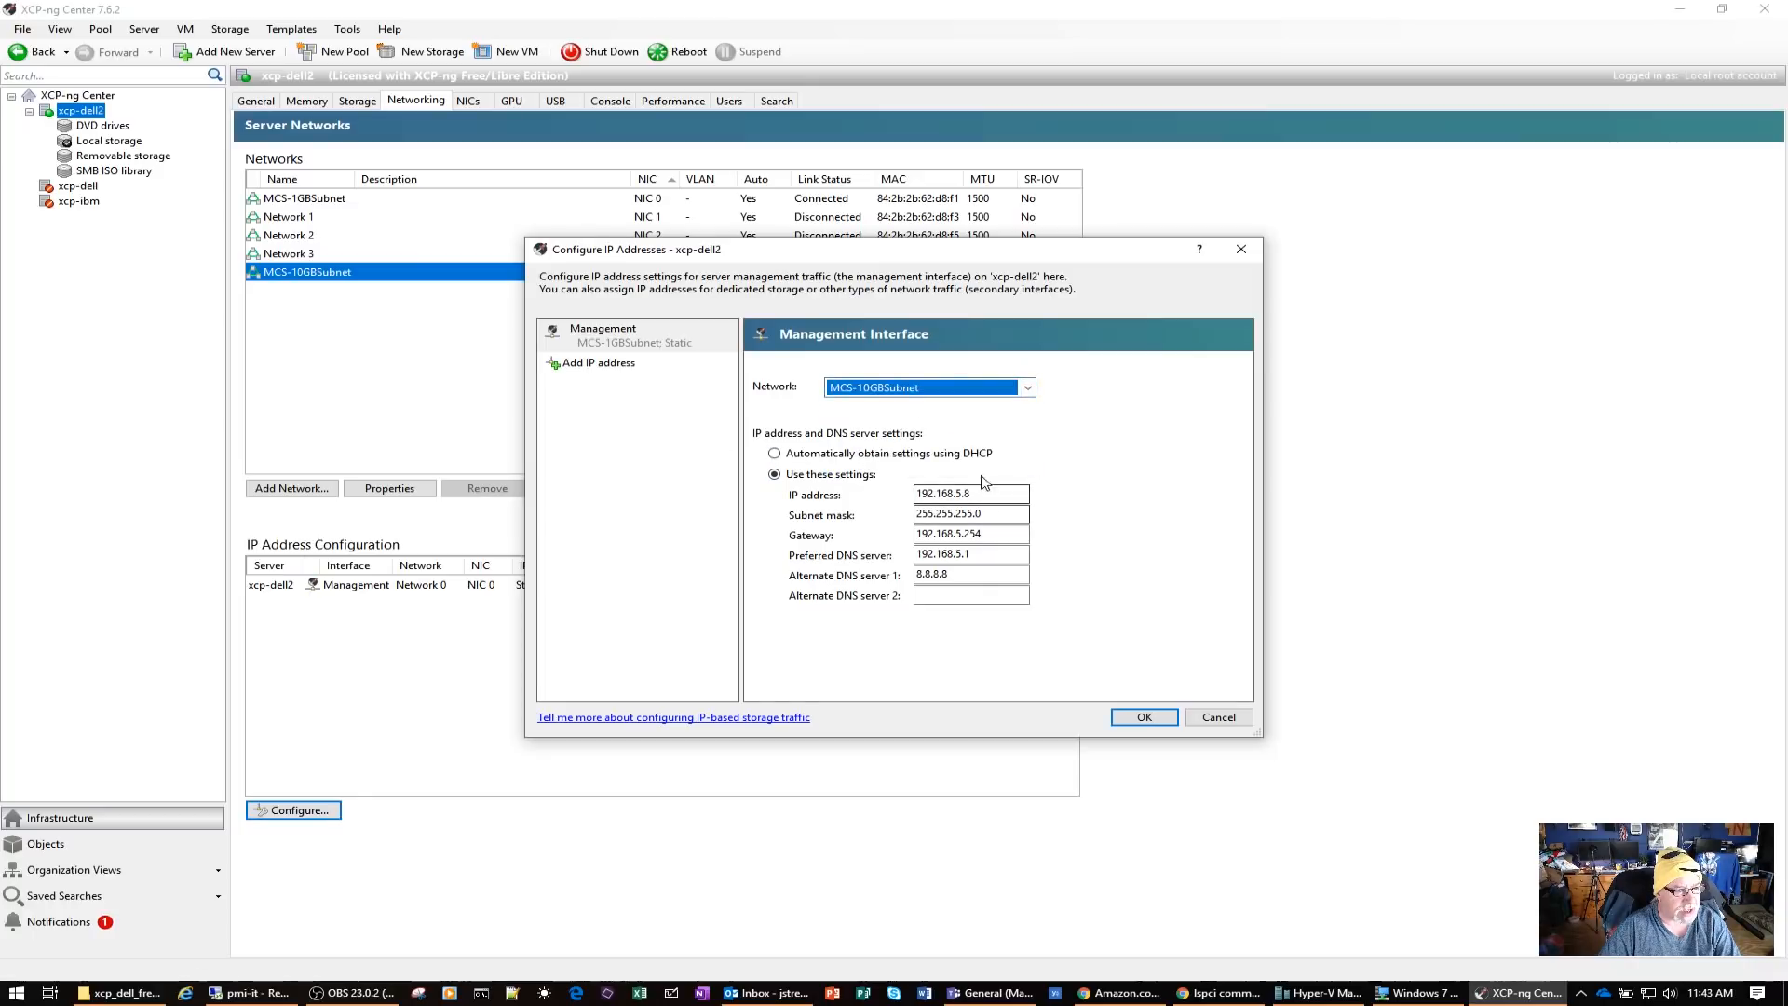
click(1145, 717)
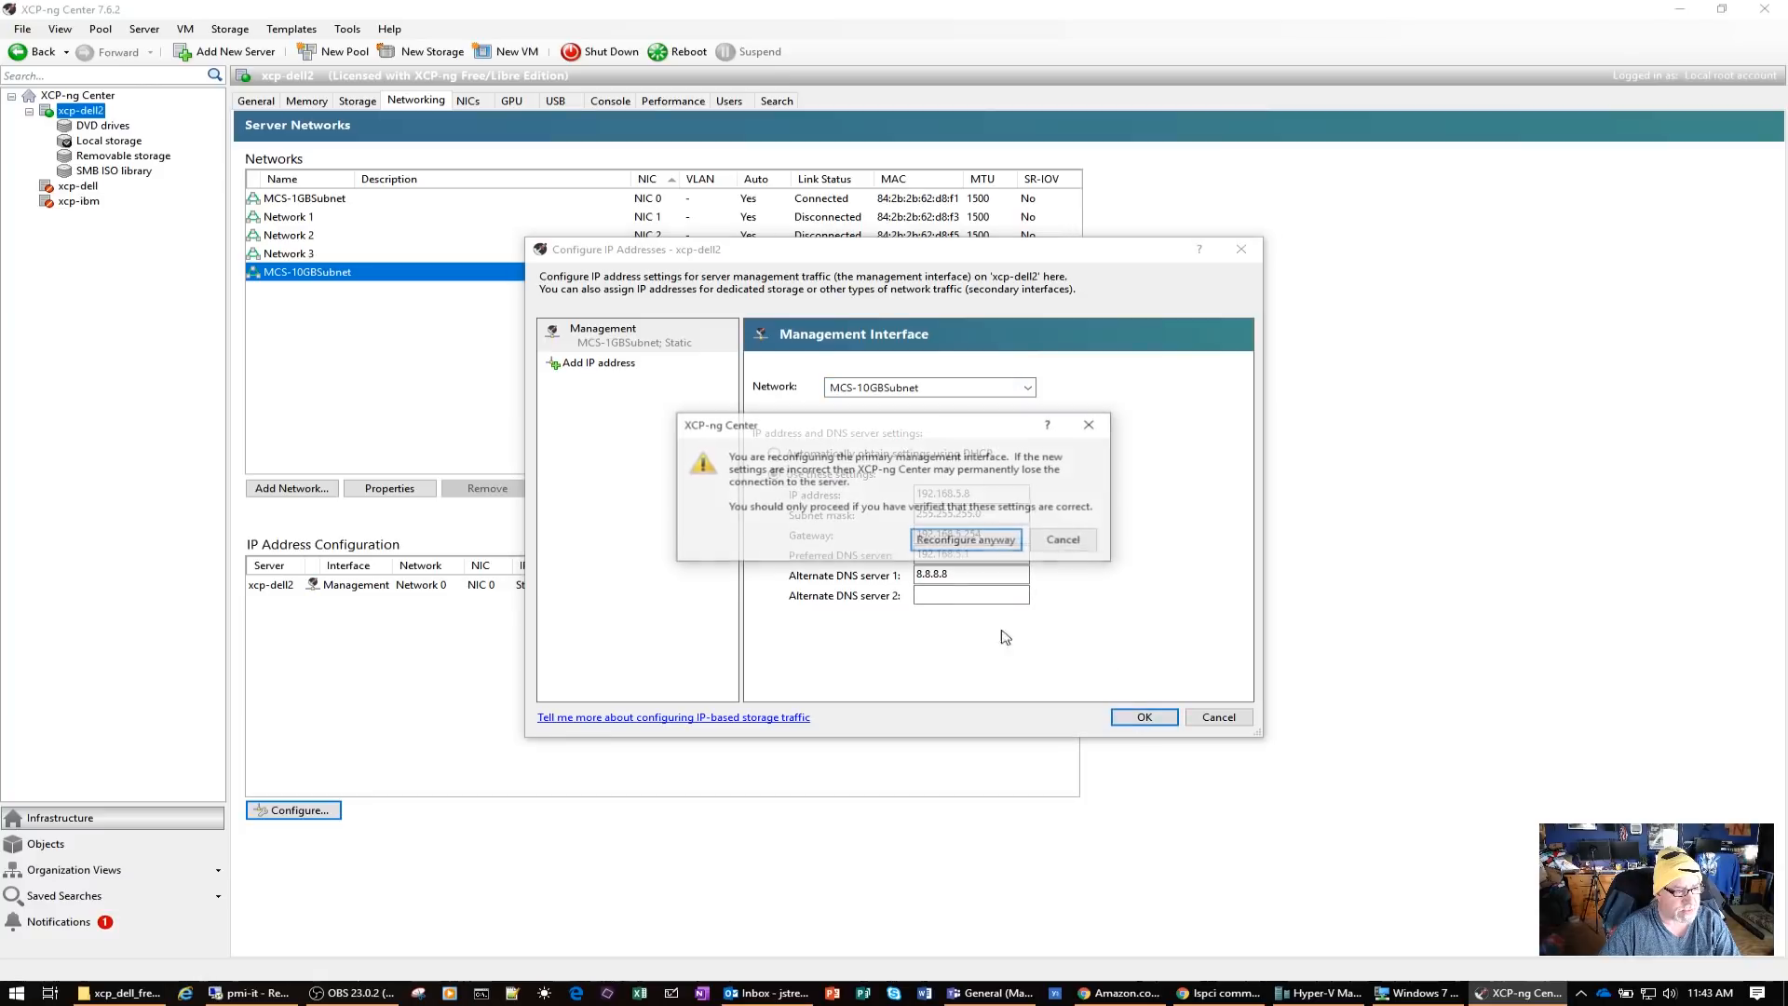
click(1024, 648)
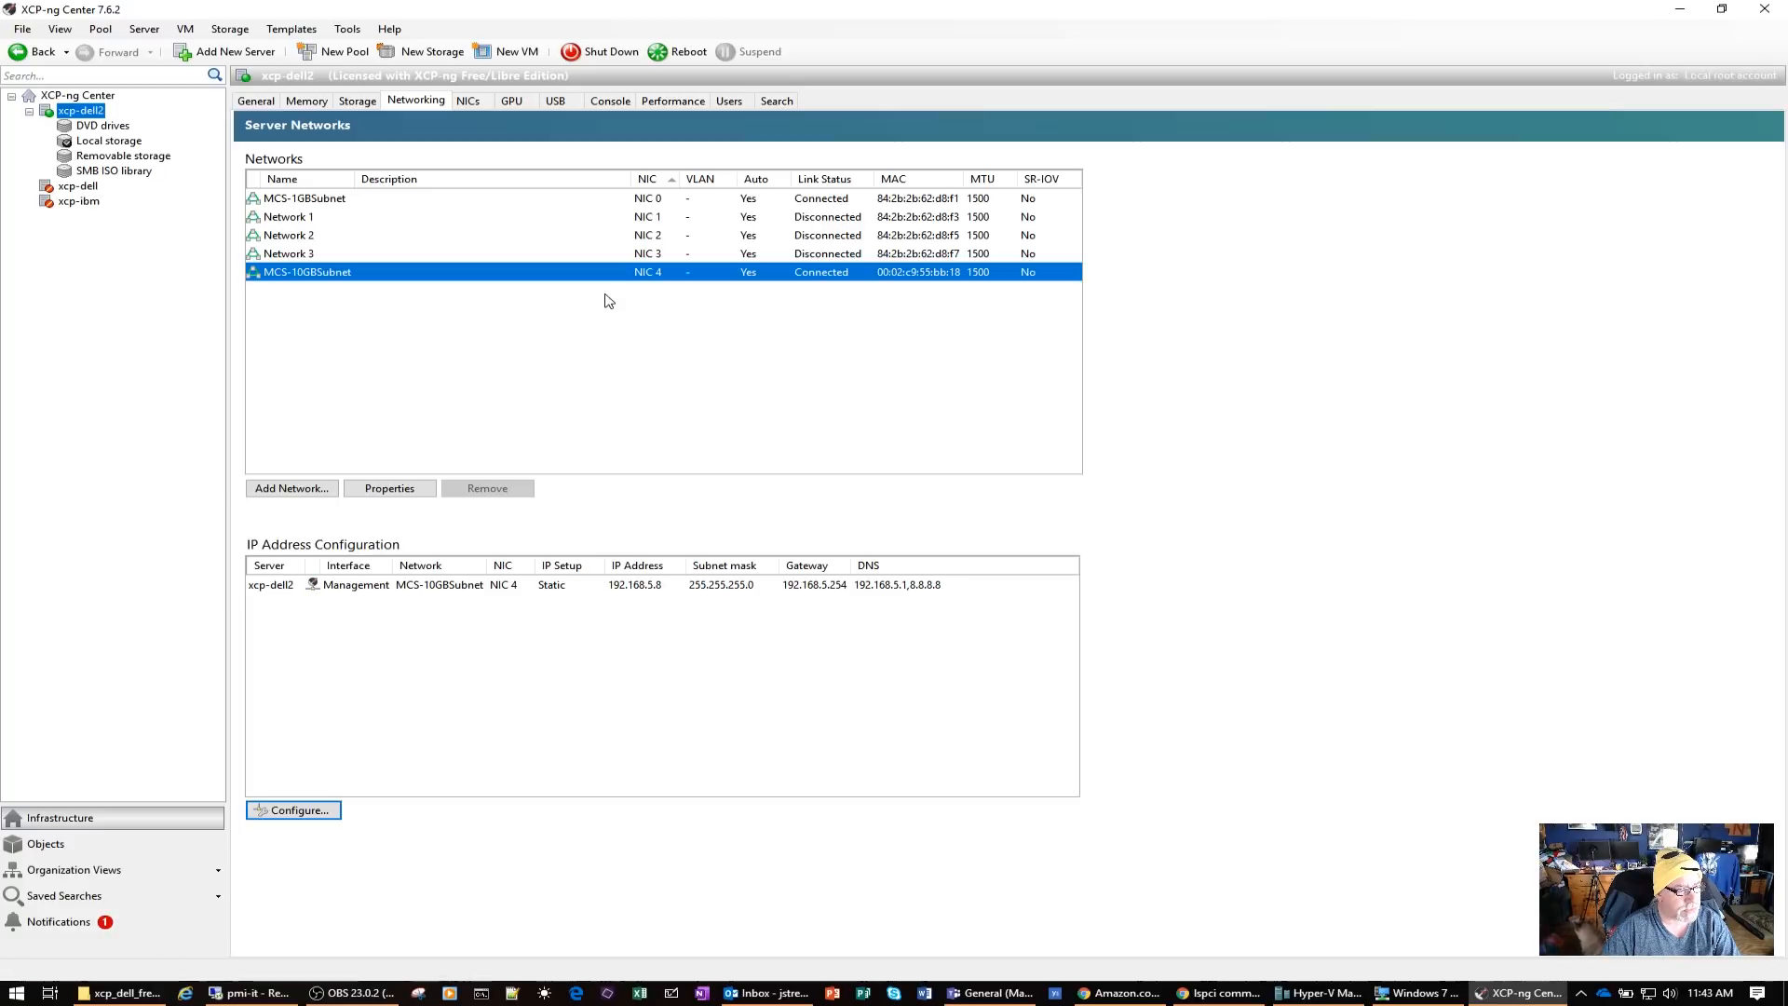
click(359, 198)
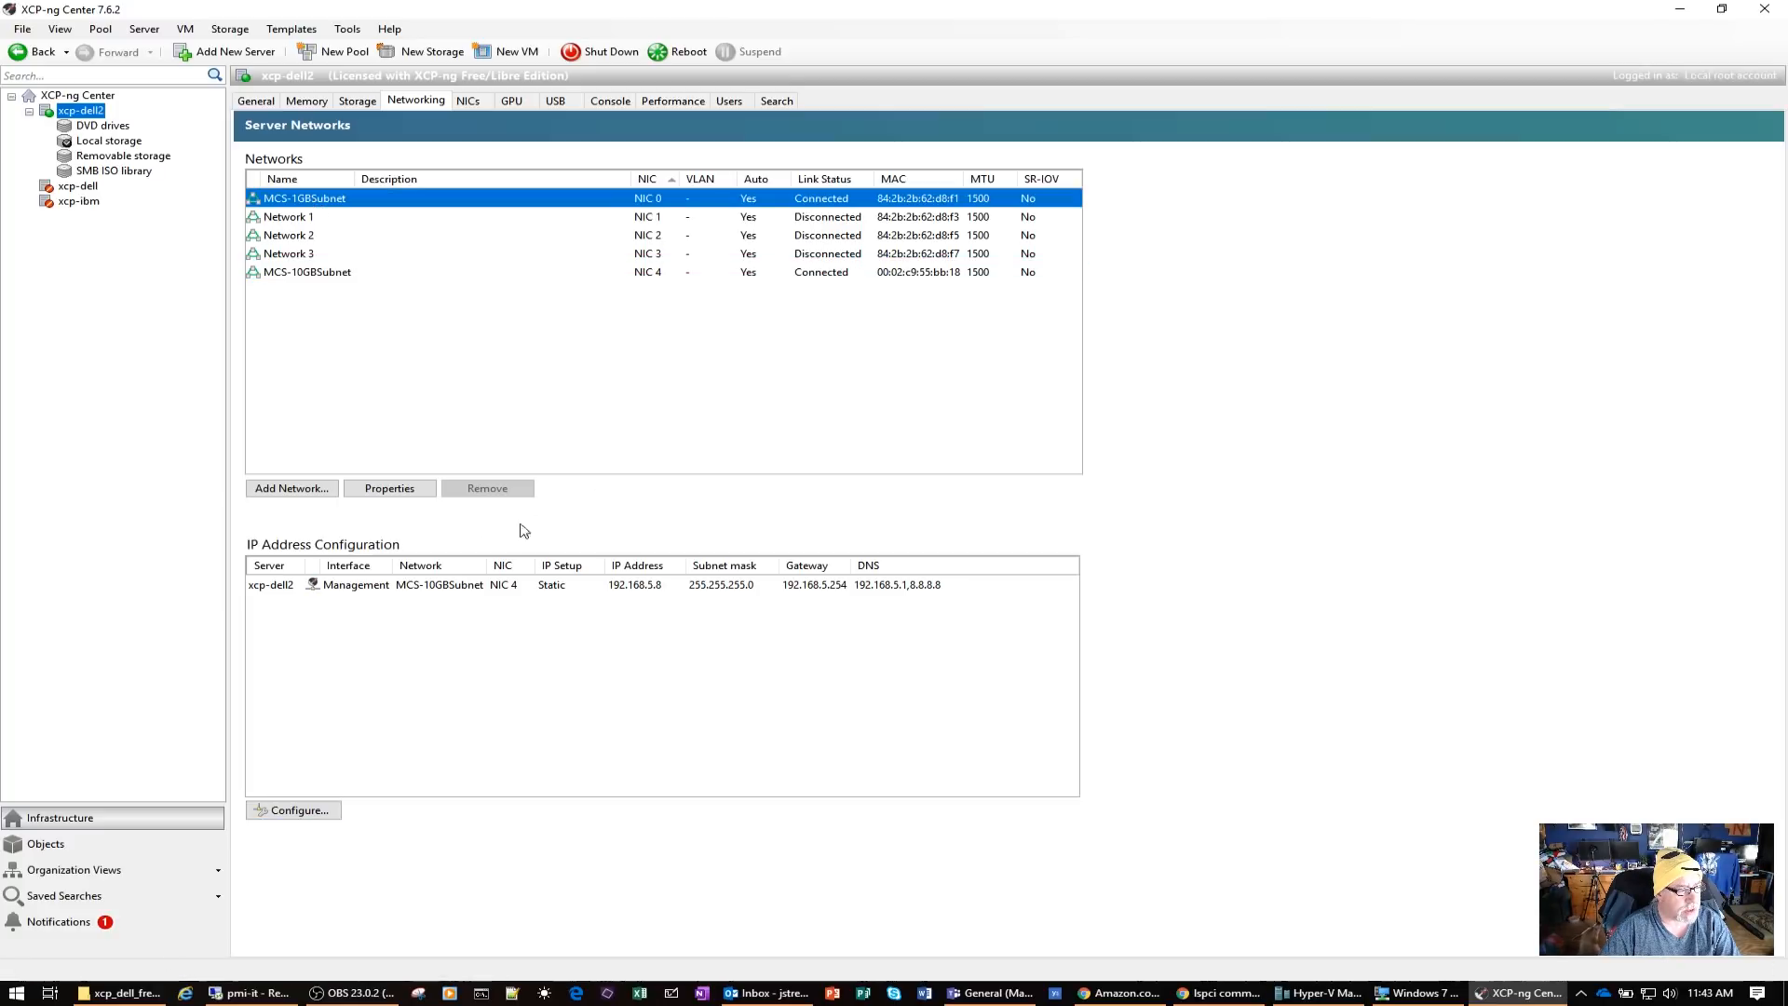
click(389, 488)
click(571, 356)
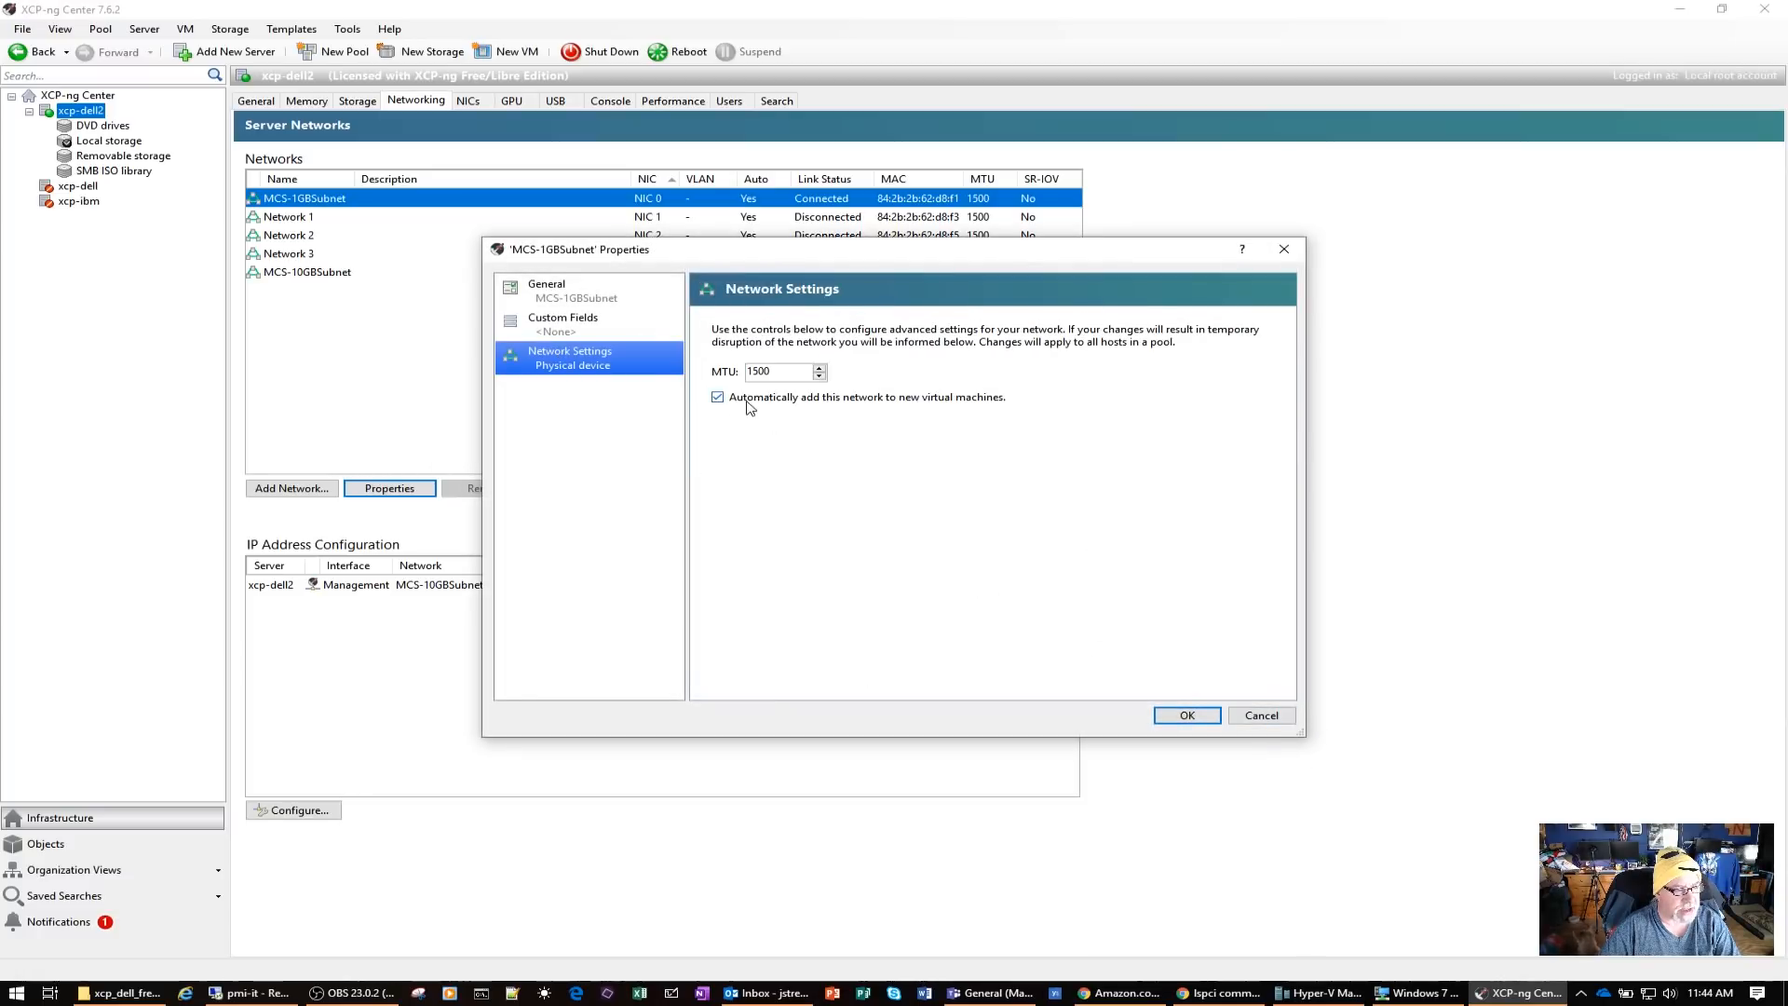
click(1257, 717)
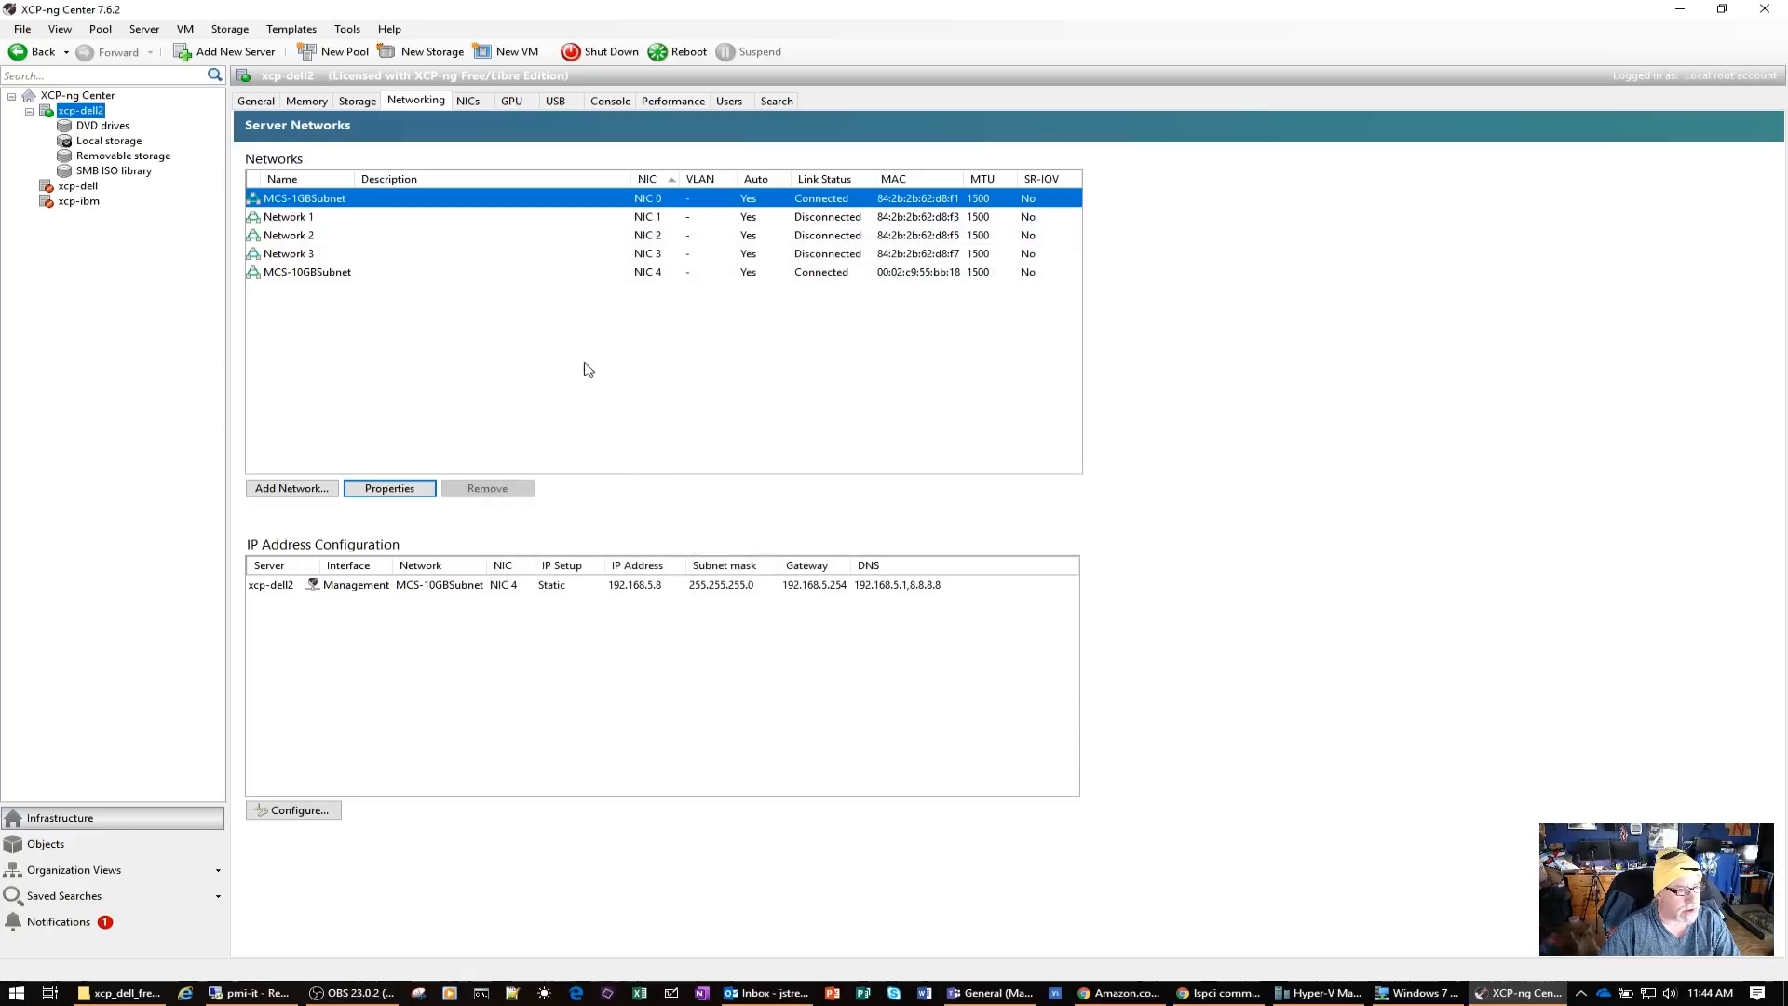
Turn off automatically adding the MCS-1GBSubnet network to new virtual machines
right_click(326, 208)
click(378, 250)
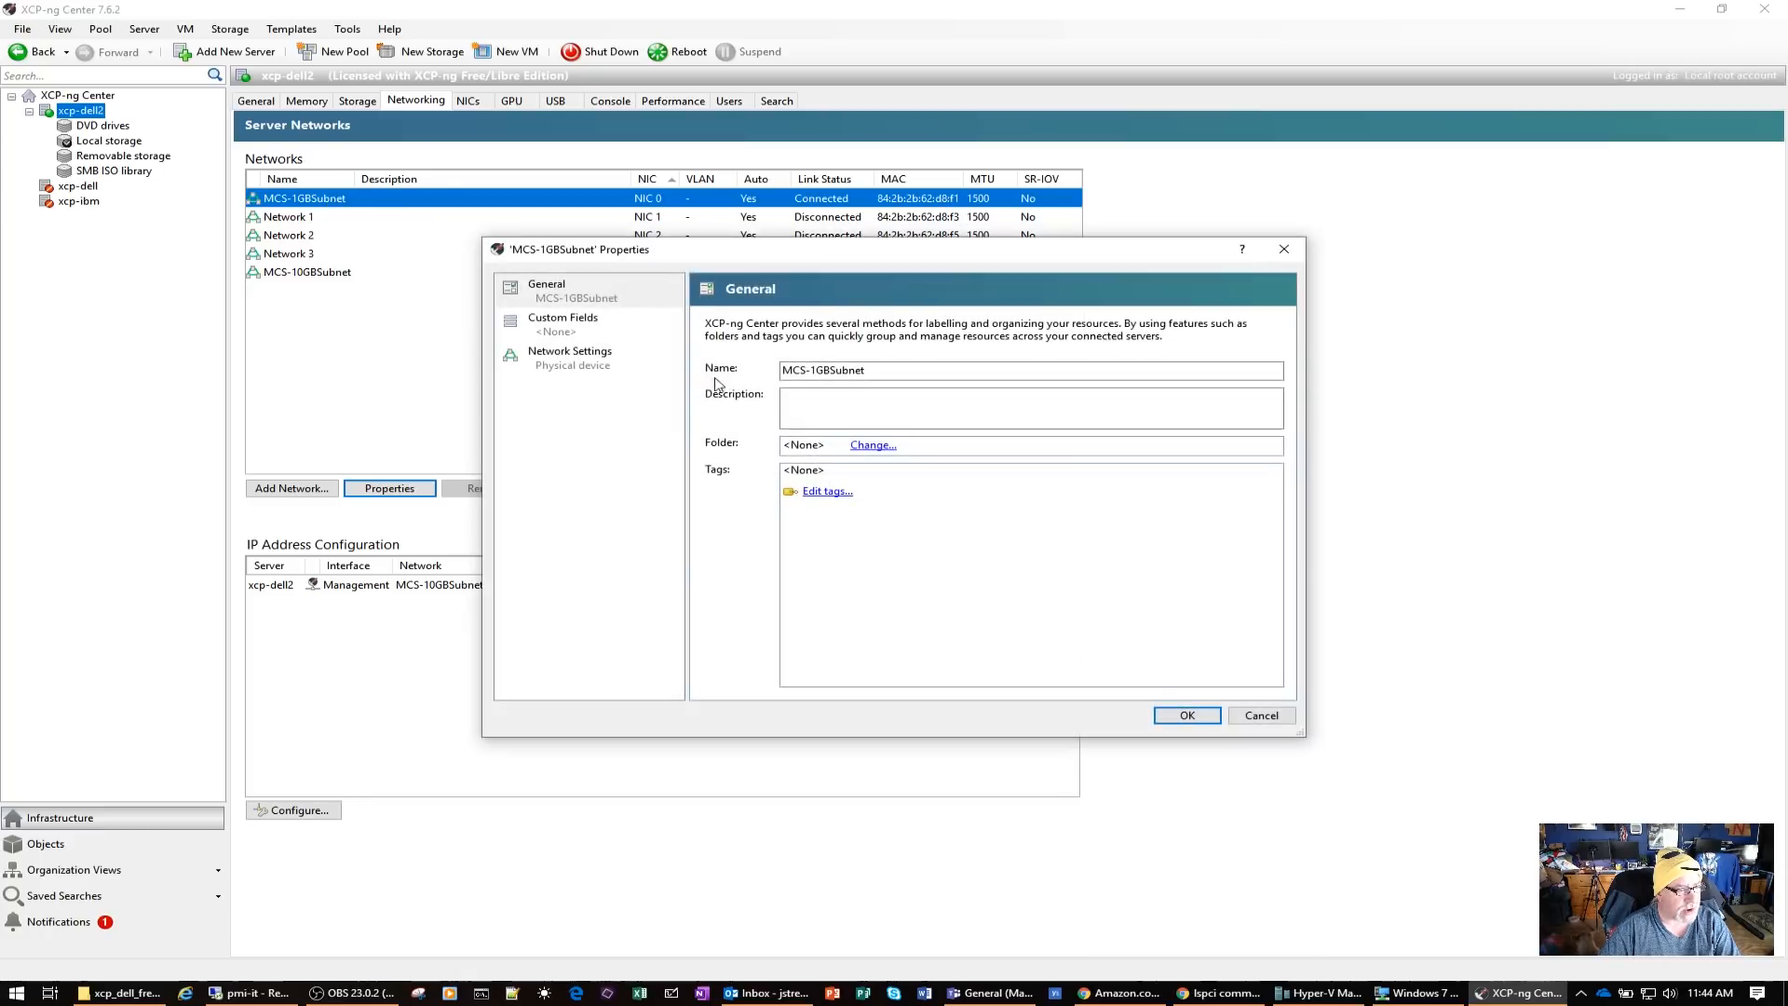
click(535, 362)
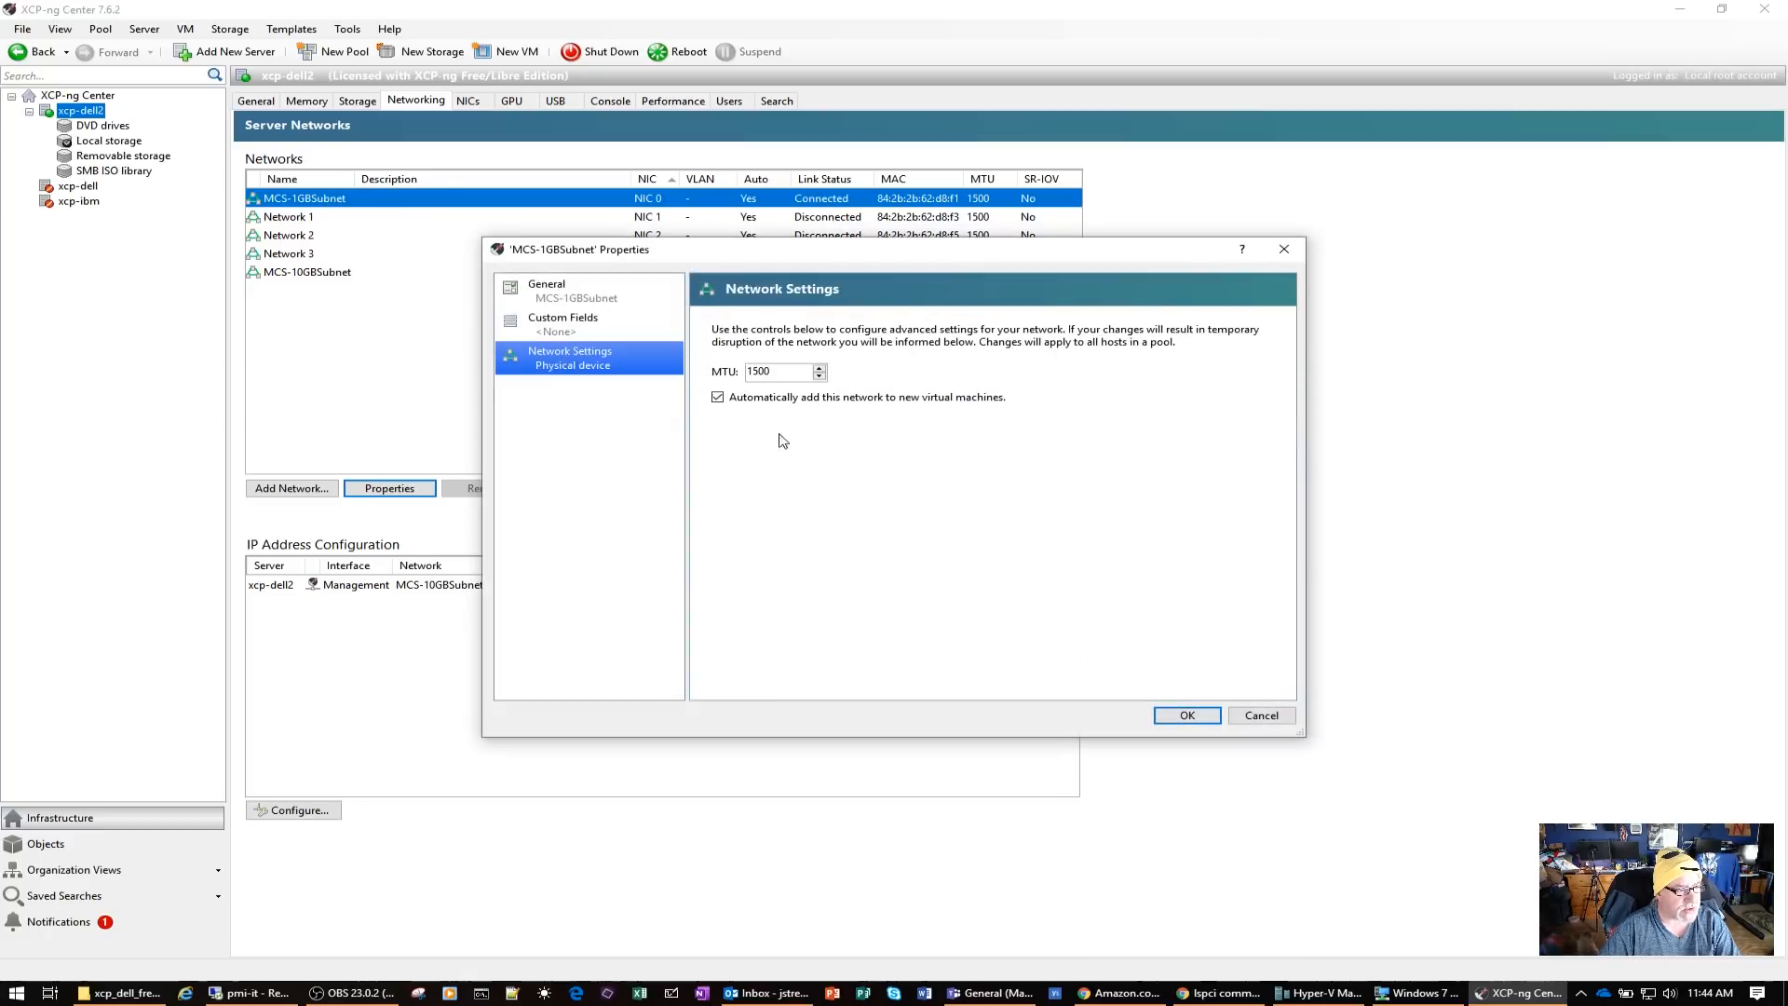
click(717, 397)
click(1185, 715)
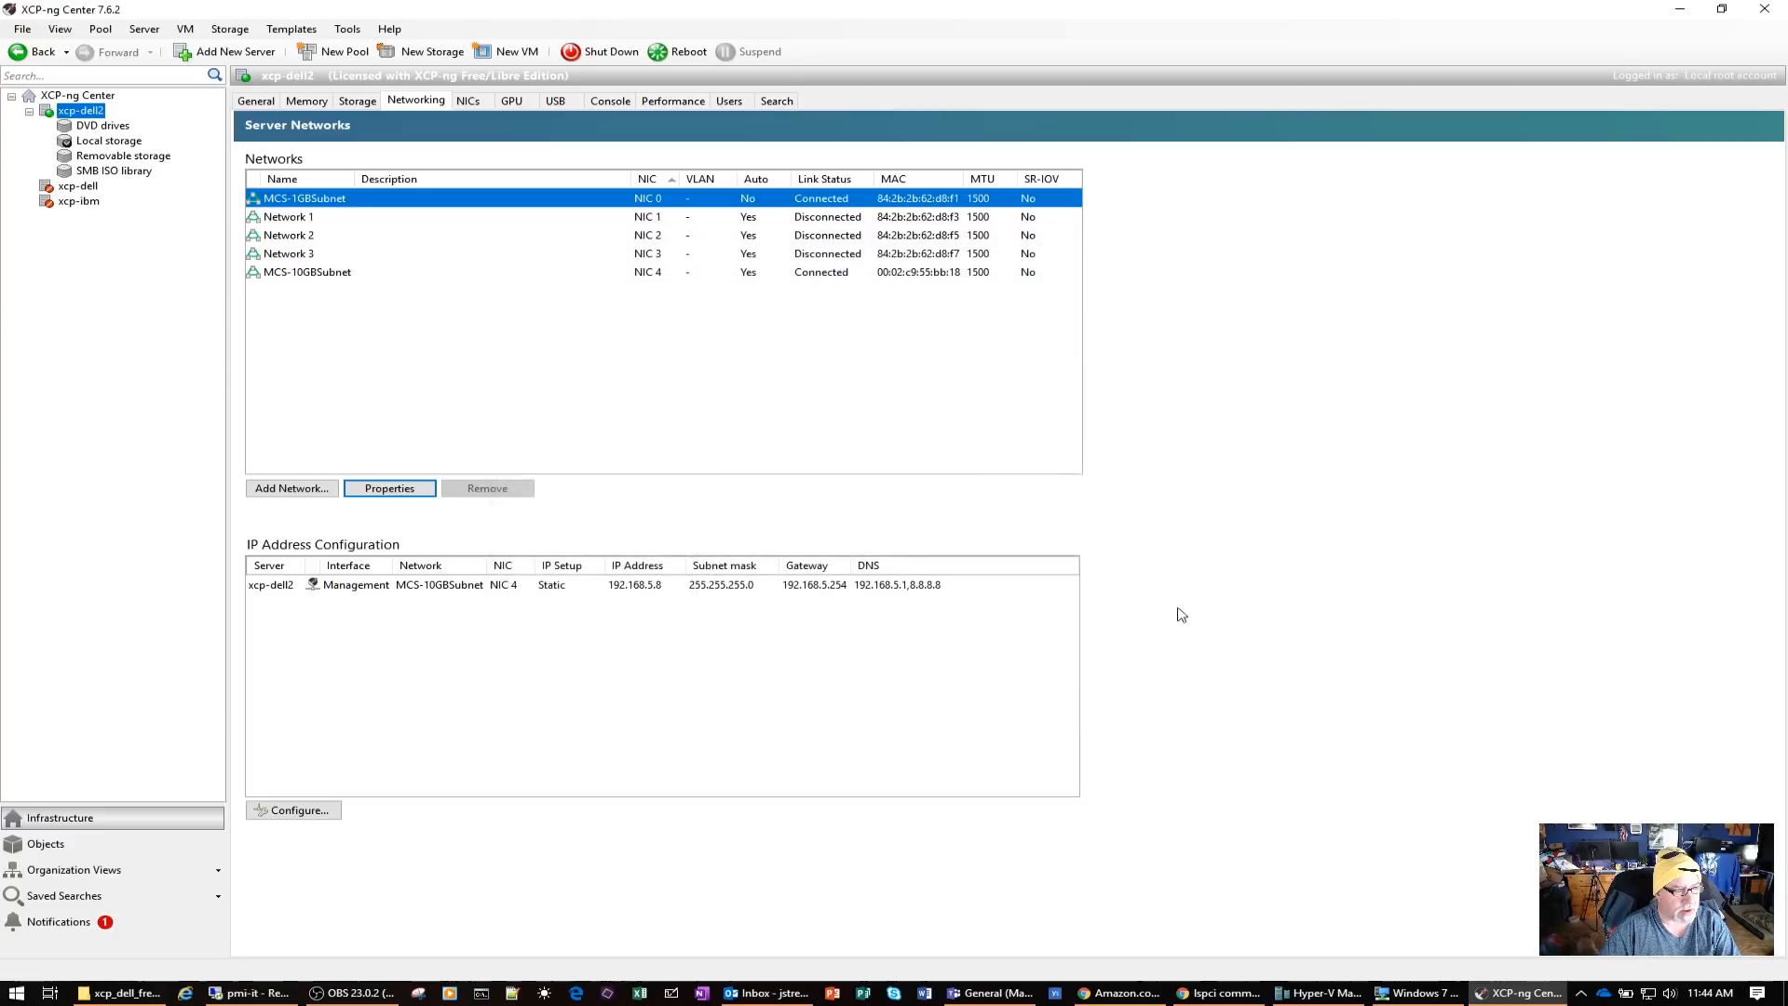
Turn off automatically adding Network 1 to new virtual machines
right_click(299, 220)
click(348, 274)
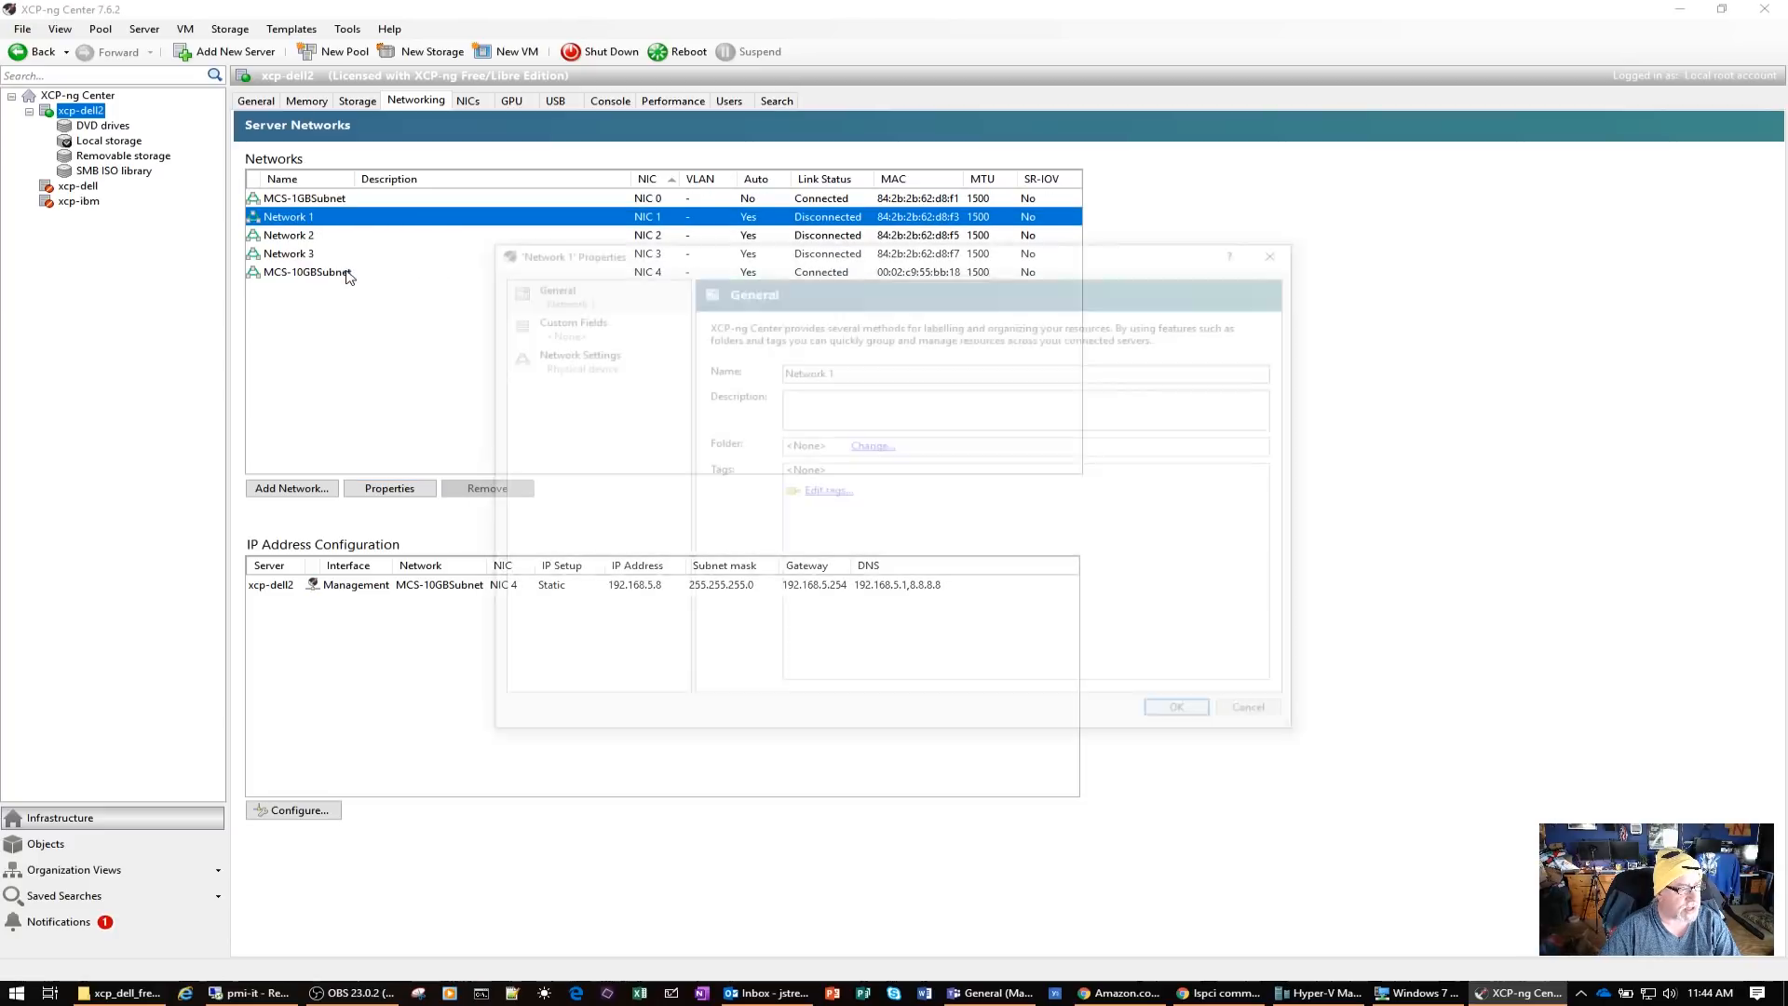
click(632, 372)
click(717, 398)
click(1187, 715)
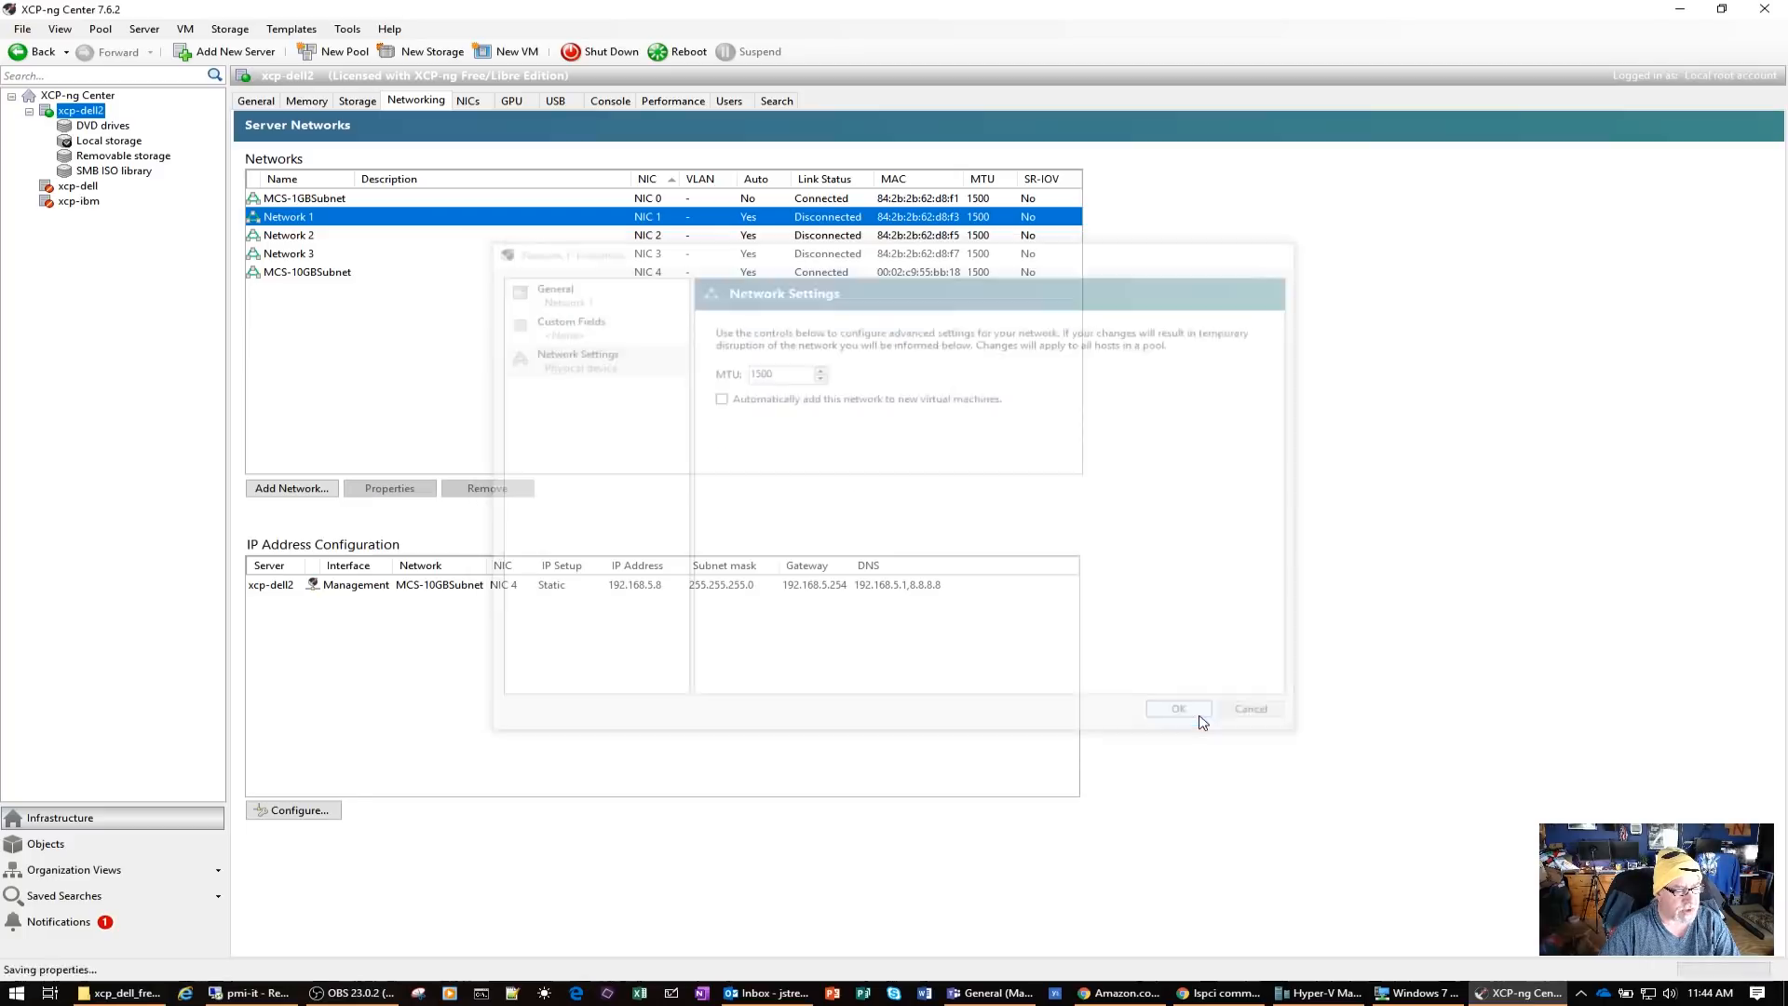
Turn off automatically adding Network 2 to new virtual machines
right_click(292, 237)
click(351, 276)
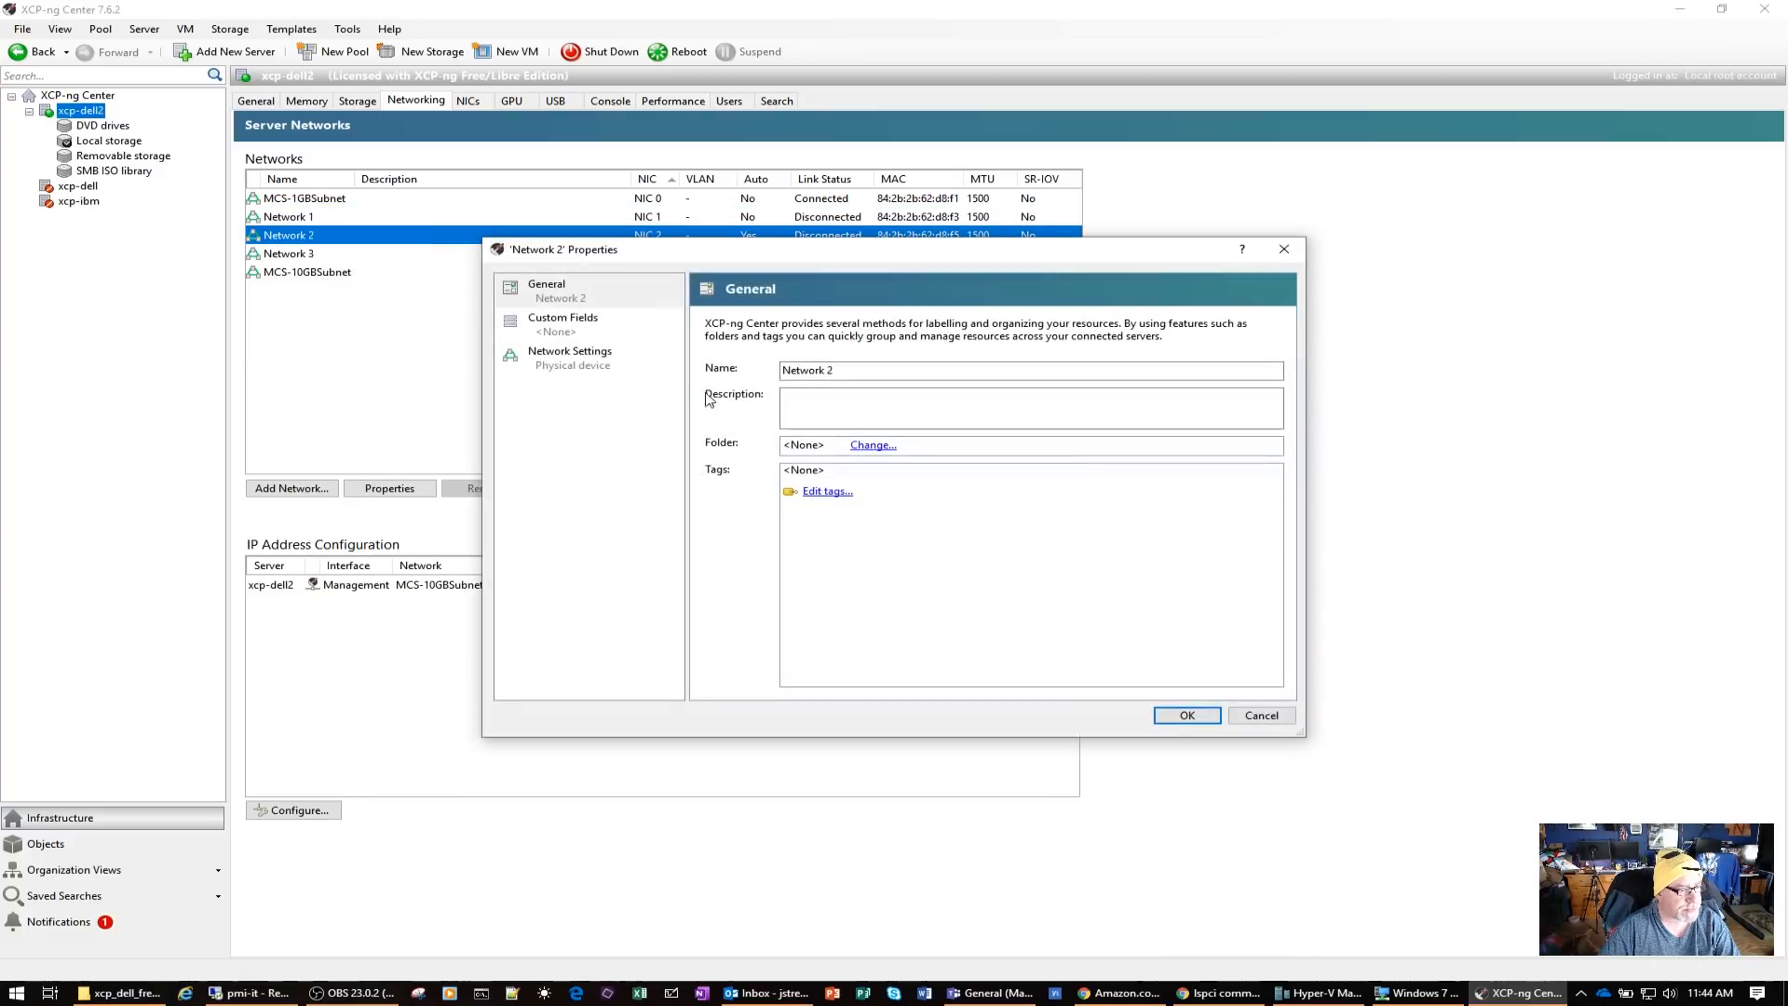
click(570, 357)
click(717, 398)
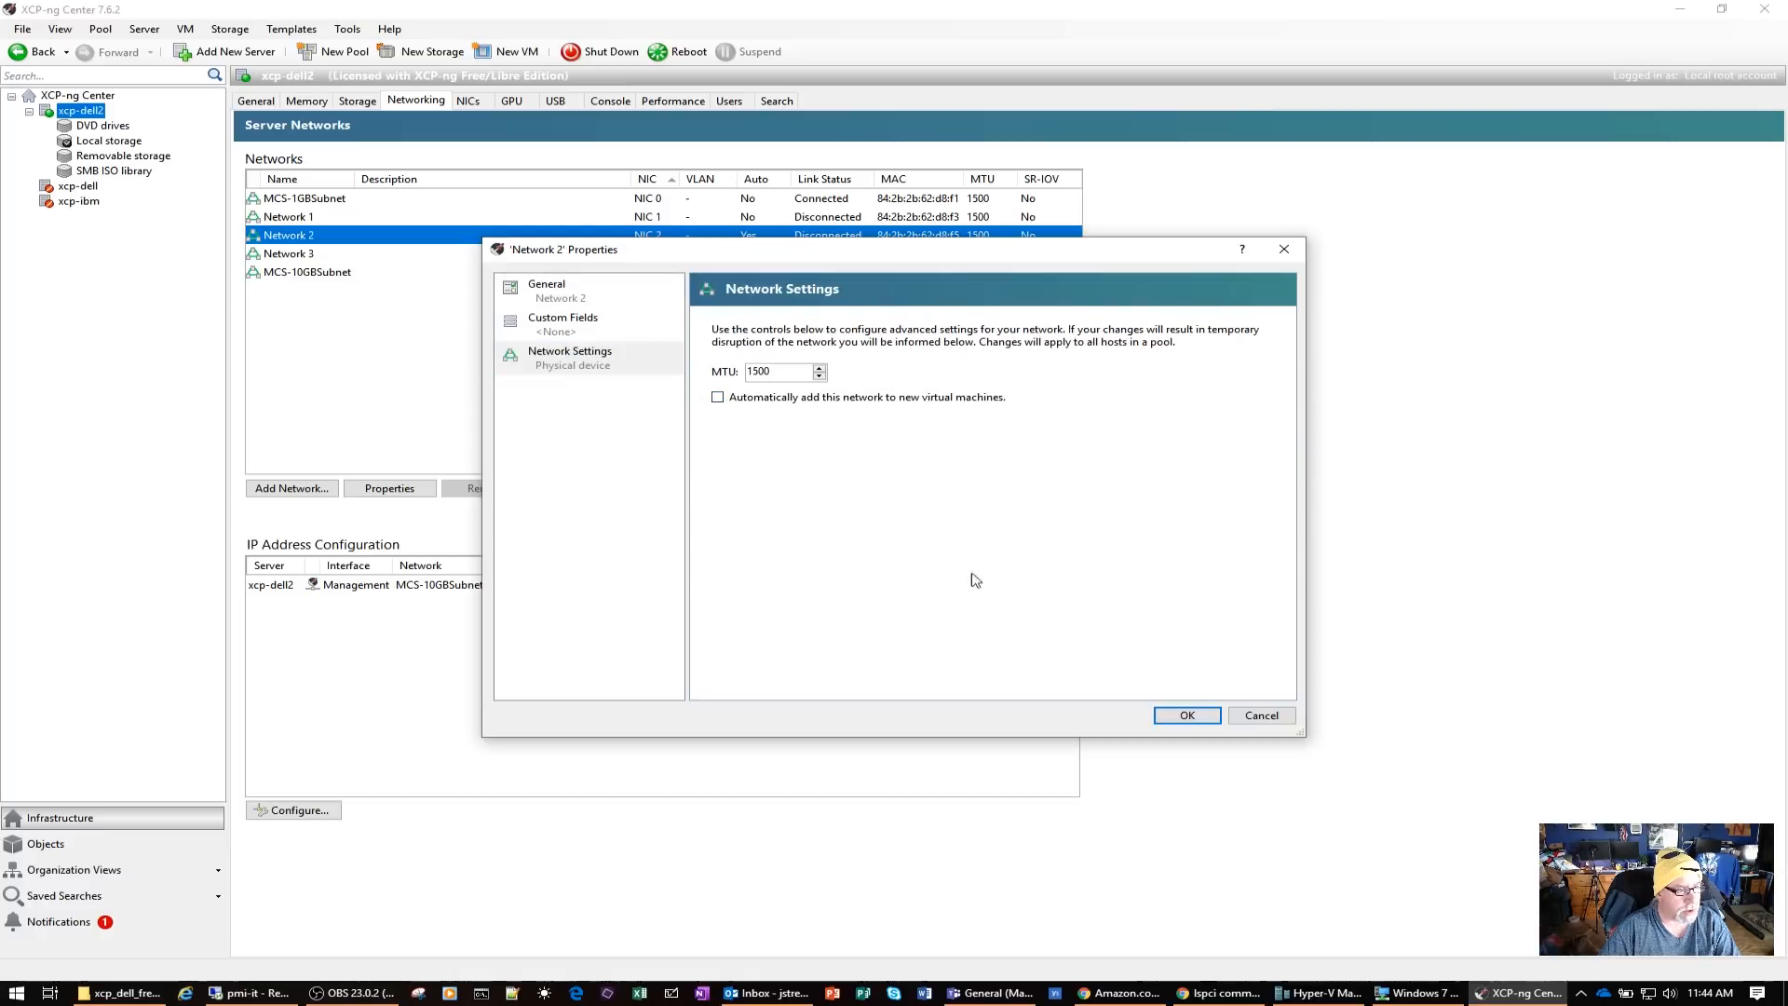
click(1187, 715)
Turn off automatically adding Network 3 to new virtual machines
right_click(311, 254)
click(391, 300)
click(593, 360)
click(765, 399)
click(1189, 715)
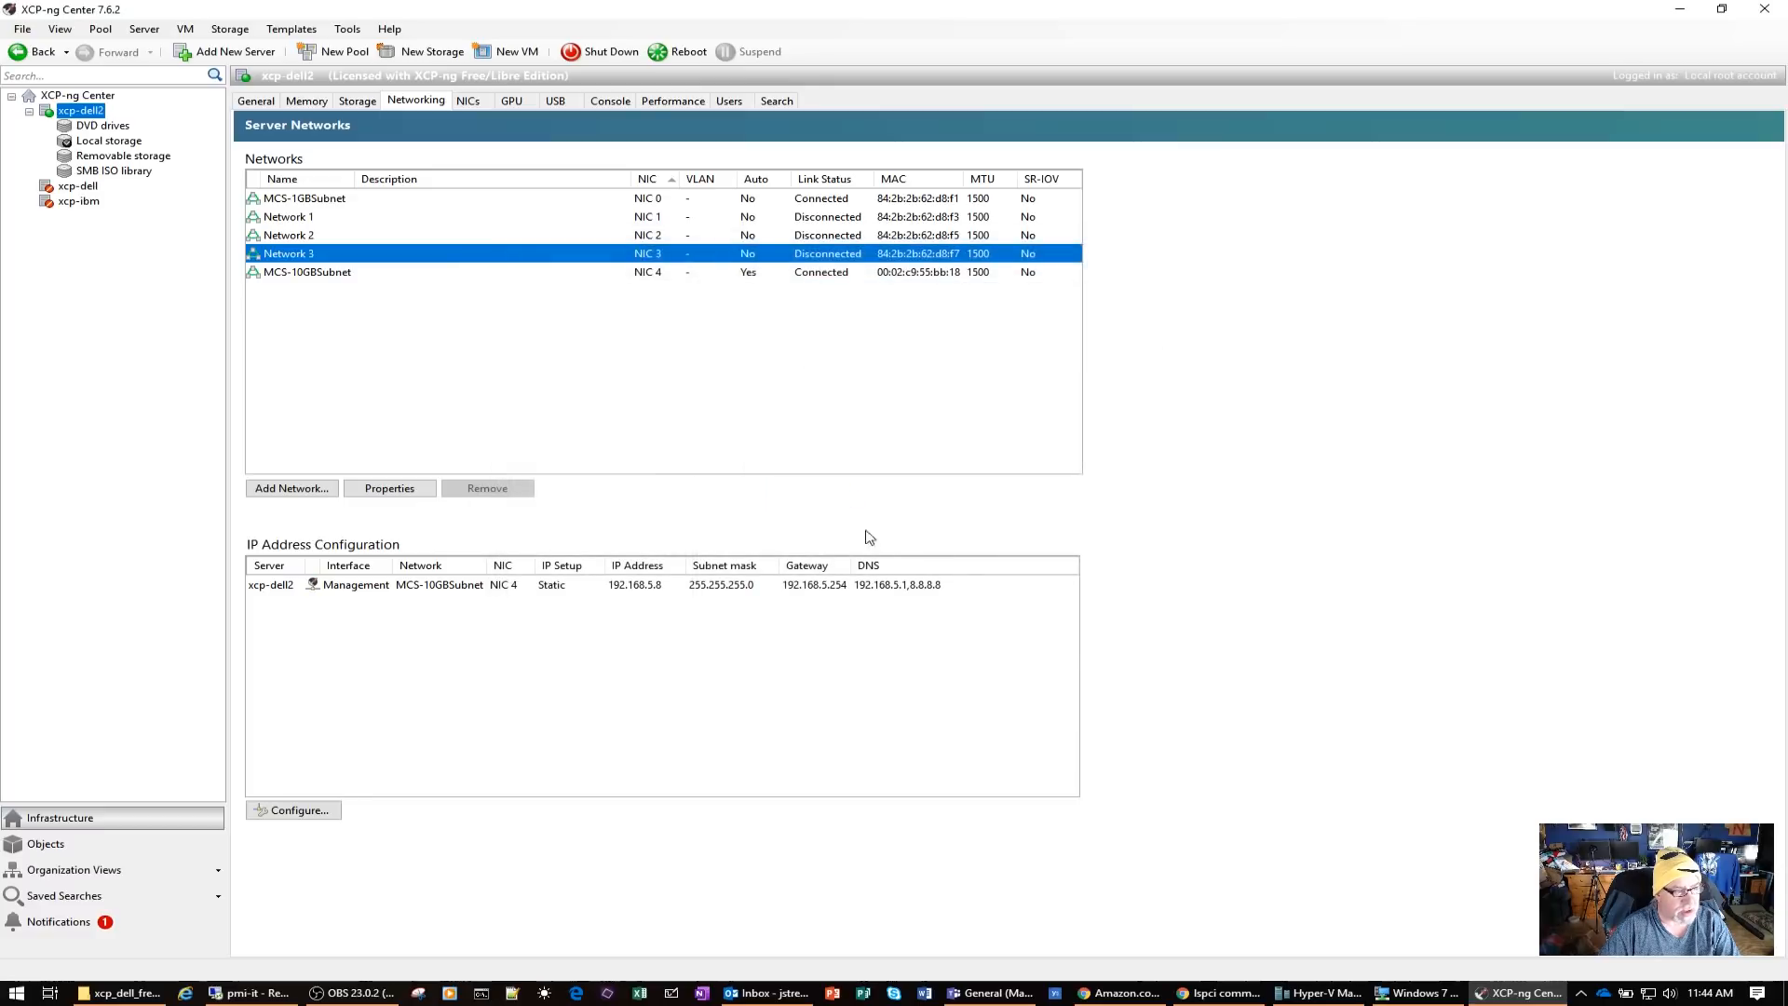
Check whether MCS-10GBSubnet is automatically added to new virtual machines in its network settings
right_click(330, 278)
click(382, 323)
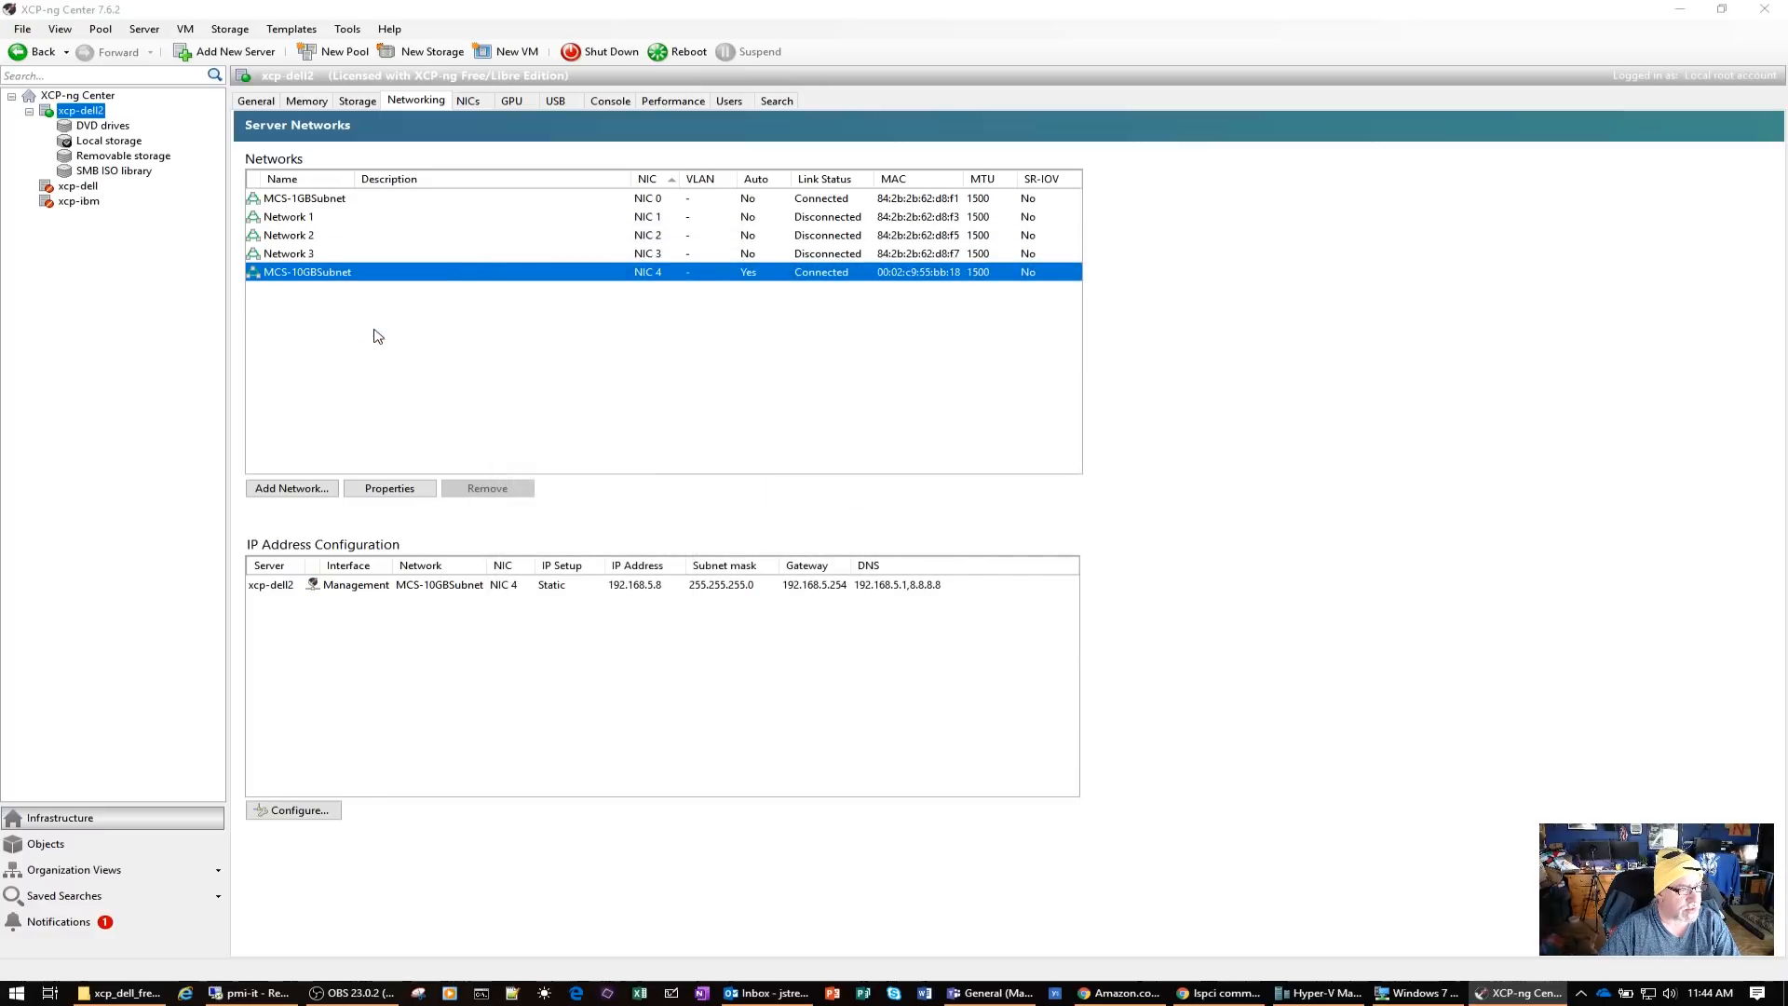
click(573, 371)
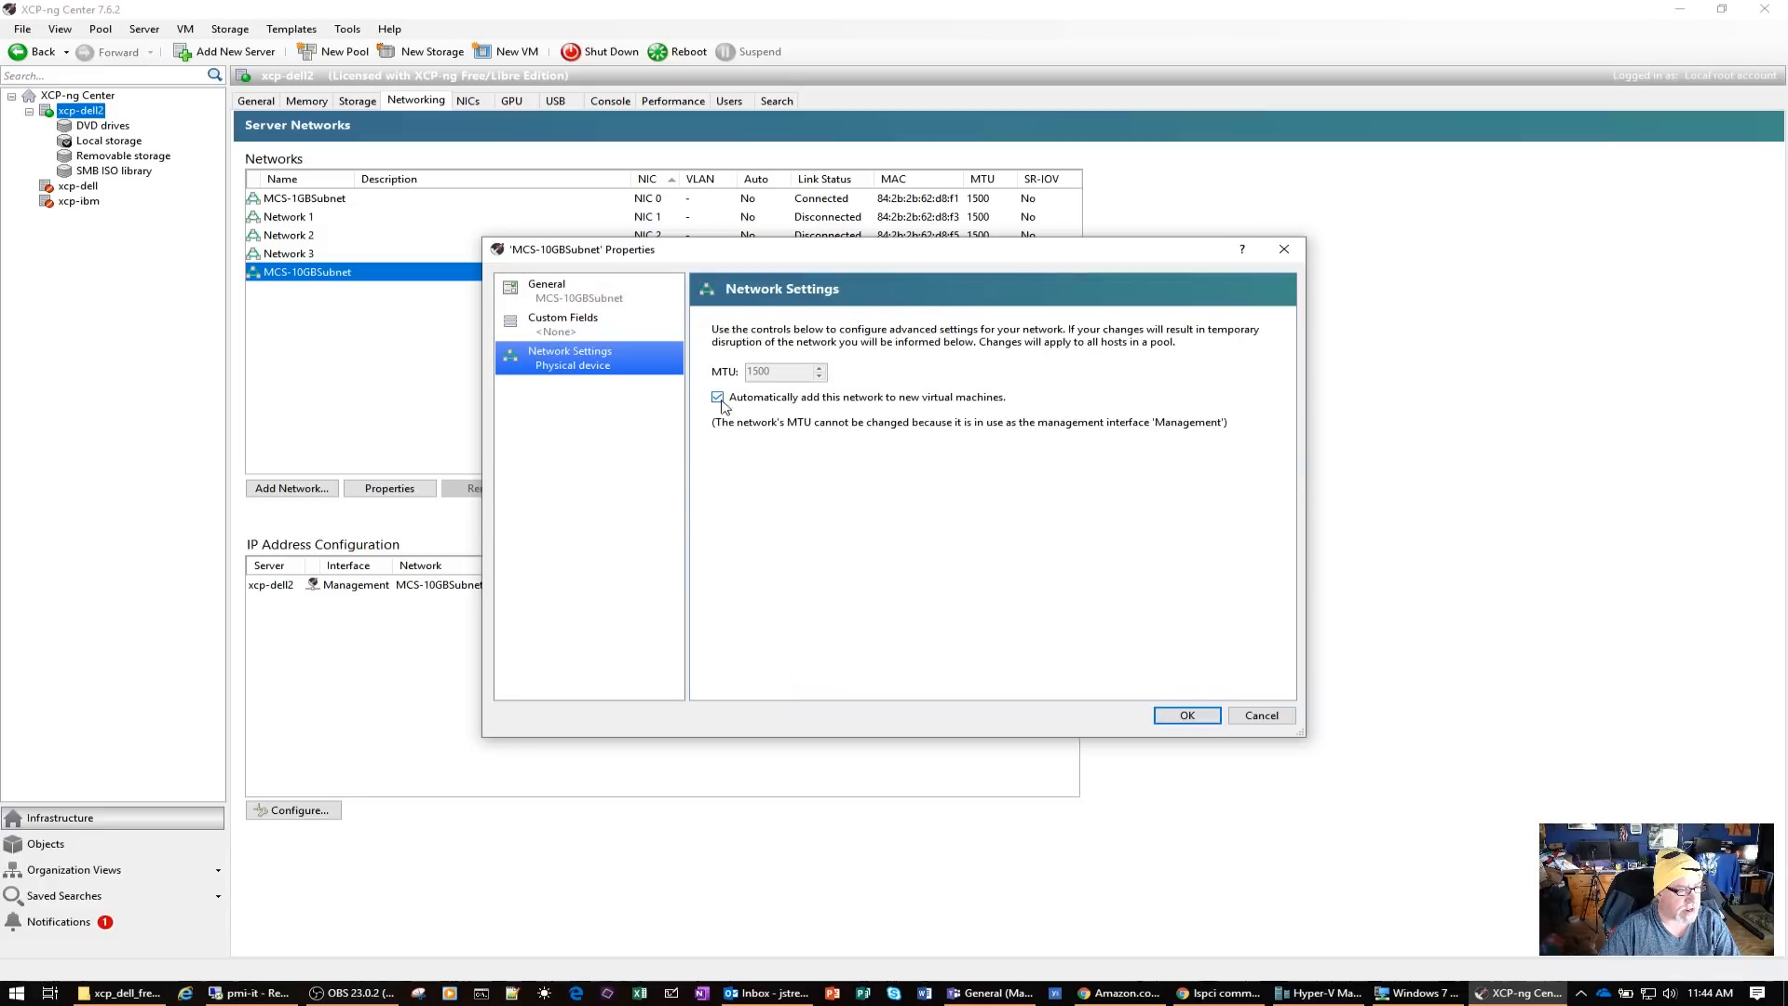
click(1187, 715)
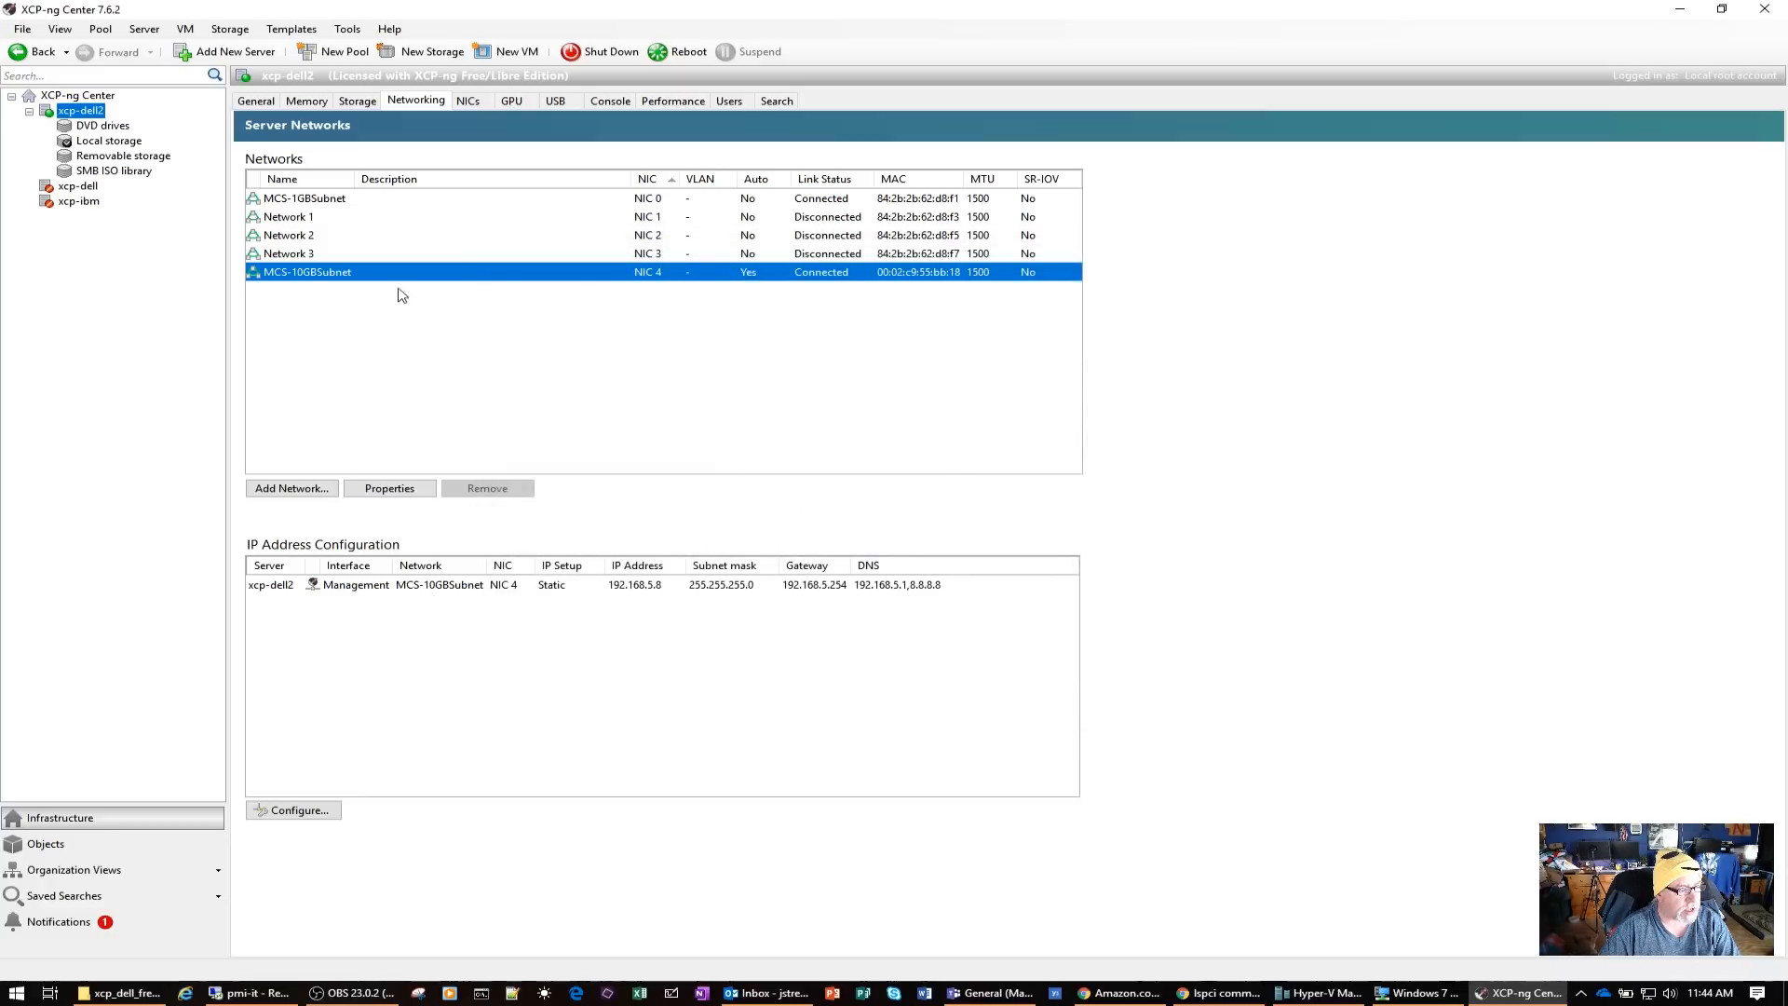
Disconnect the xcp-dell2 server and connect to it again, dismissing the Health Check overview
right_click(75, 114)
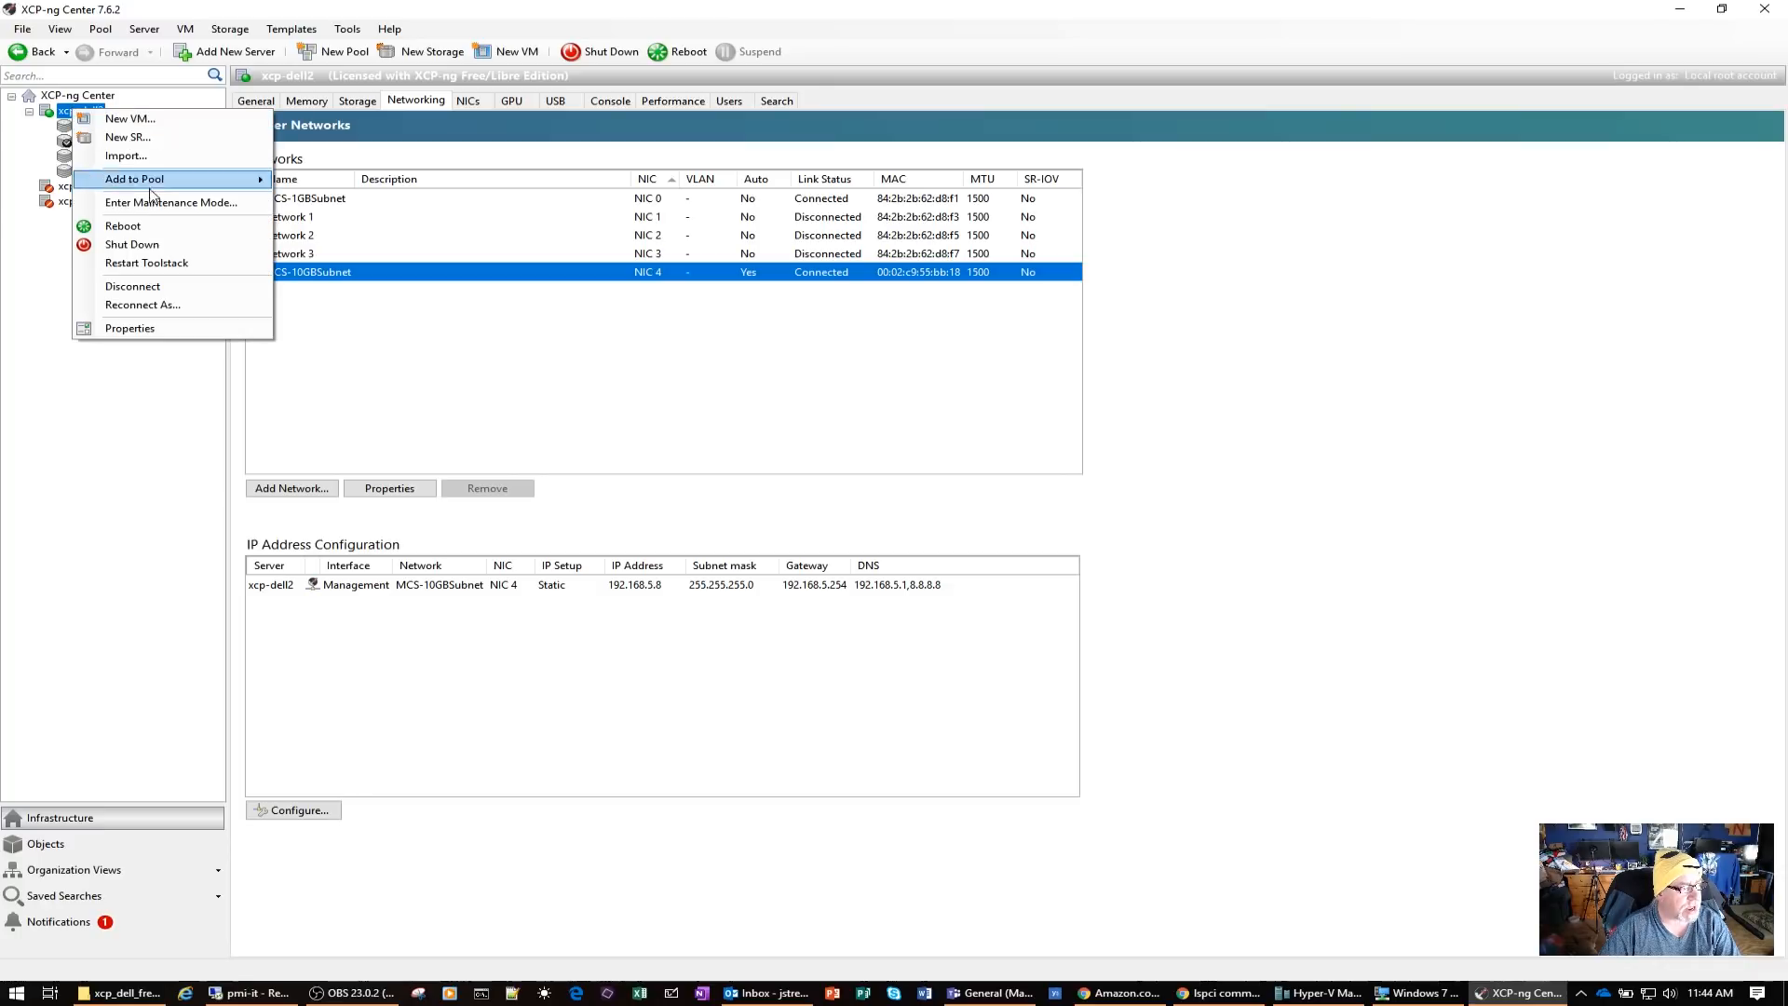
click(154, 287)
right_click(84, 129)
click(107, 137)
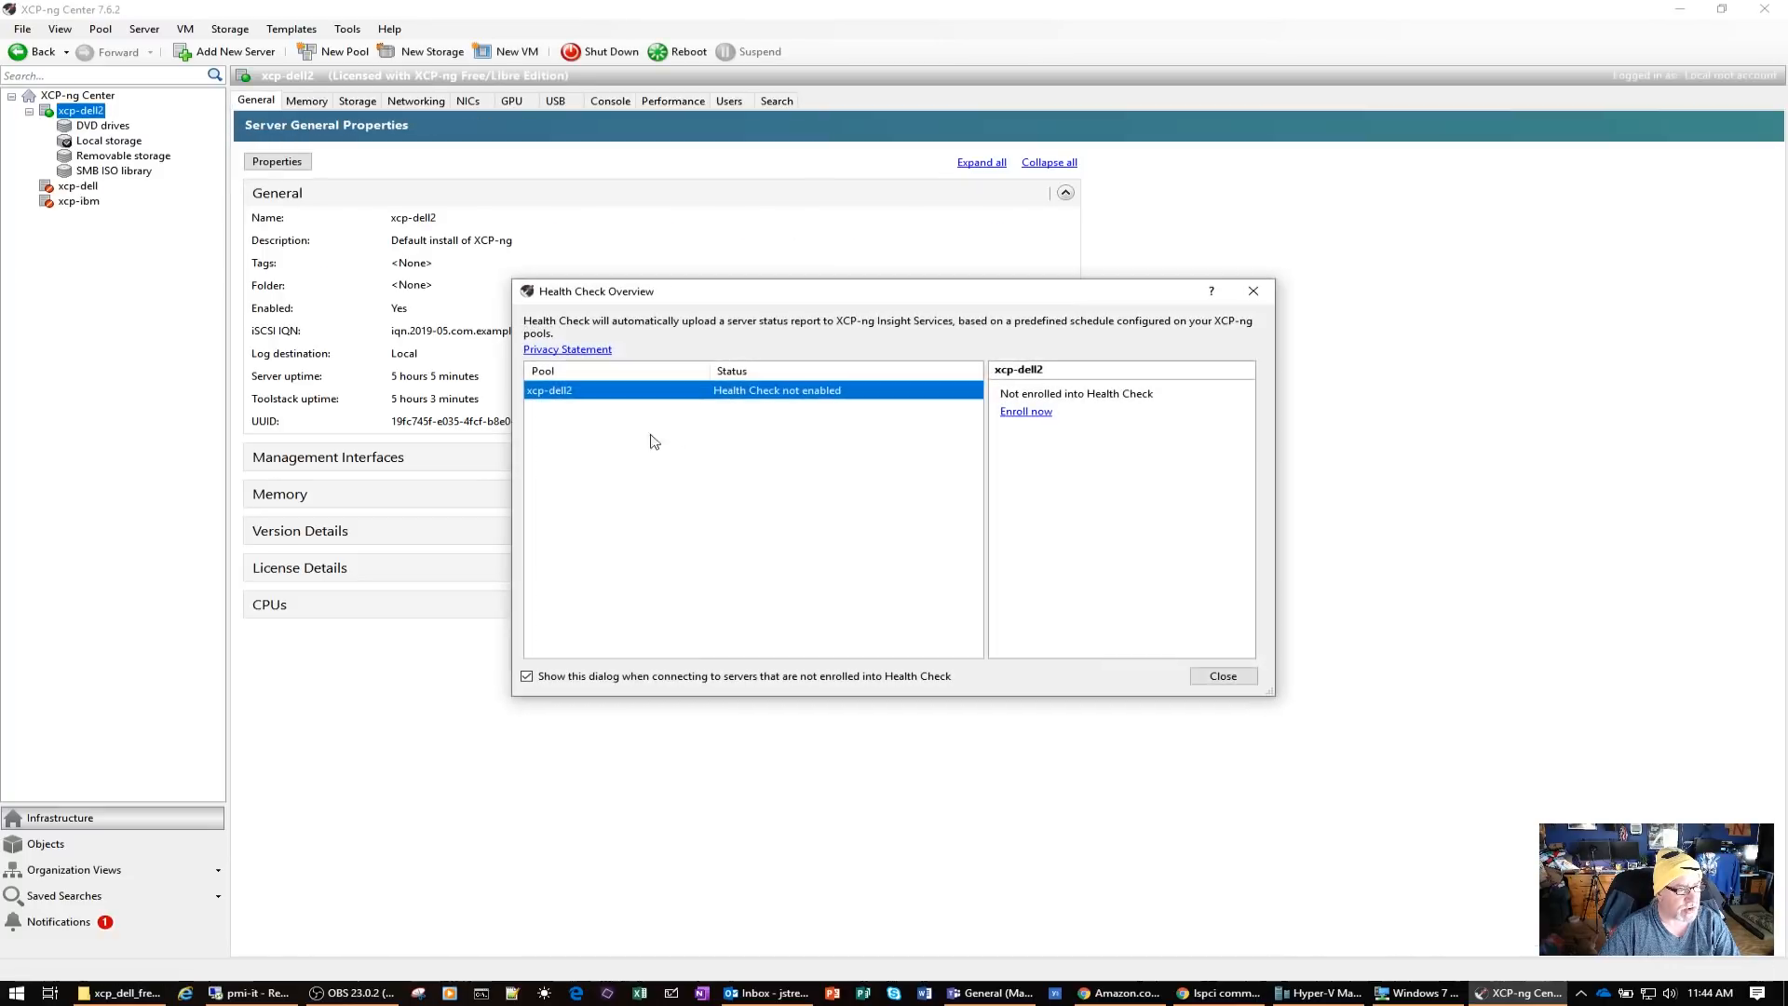
click(1222, 676)
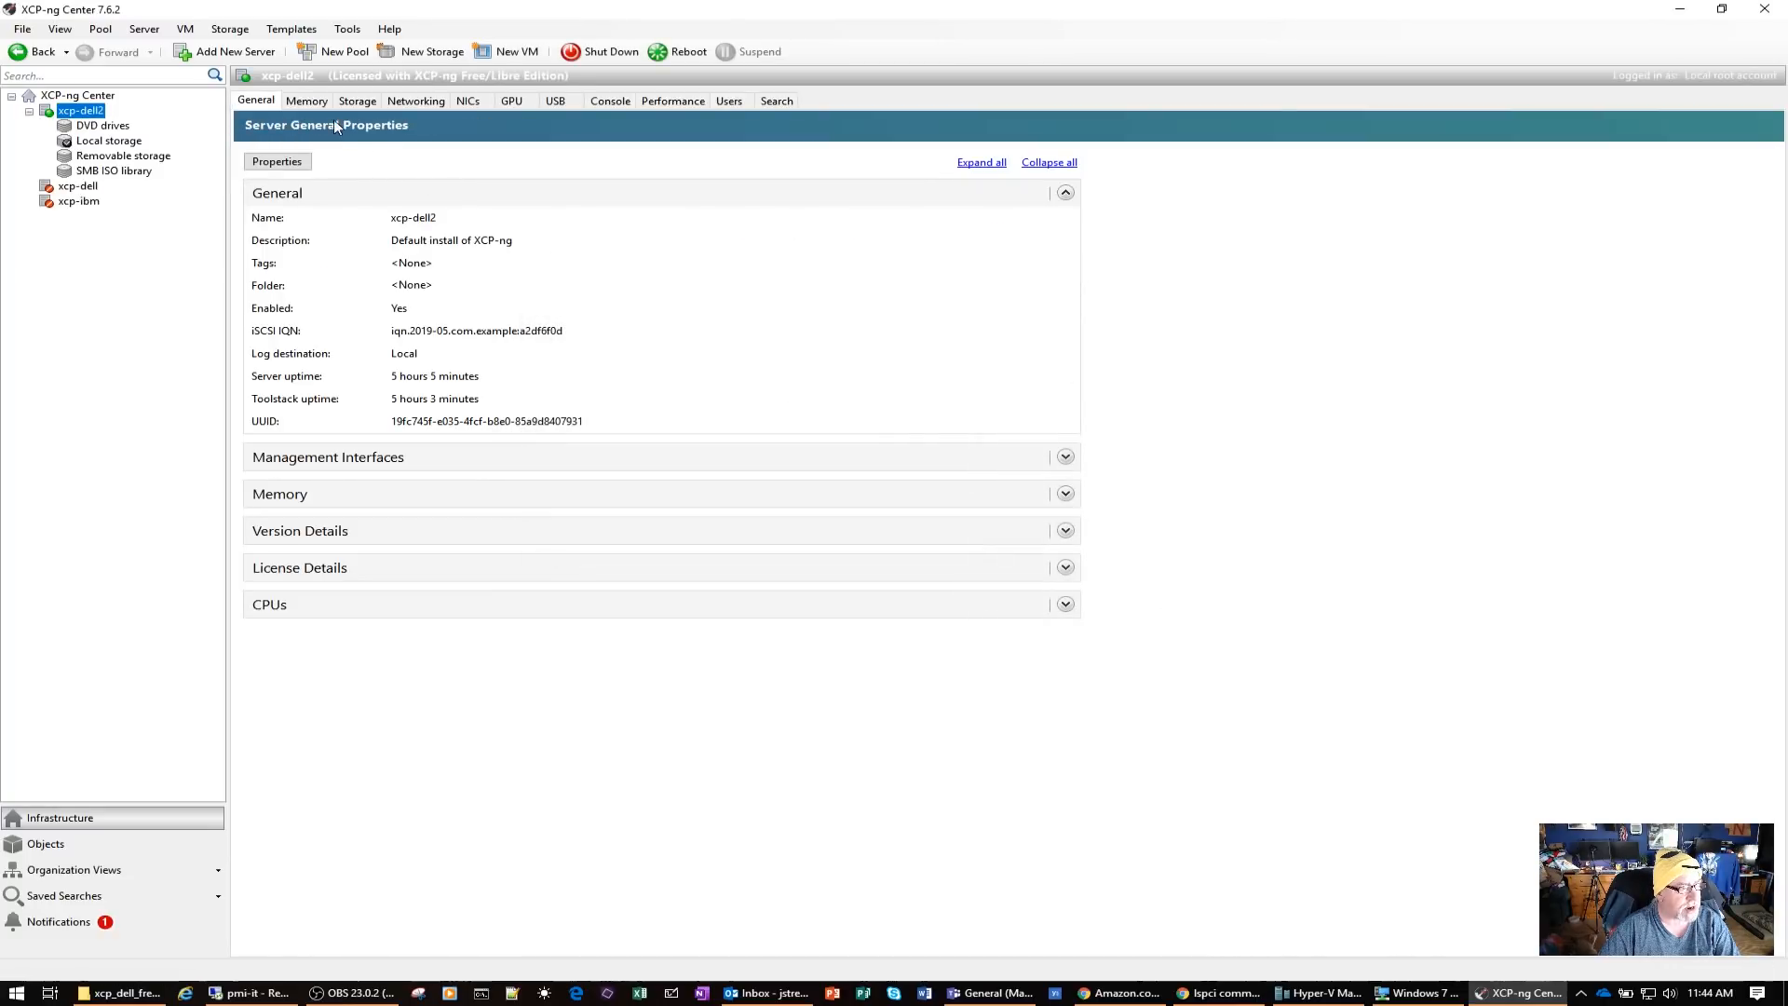
Review the networks of xcp-dell2 and inspect the custom fields and network settings of MCS-1GBSubnet without changing them
click(408, 104)
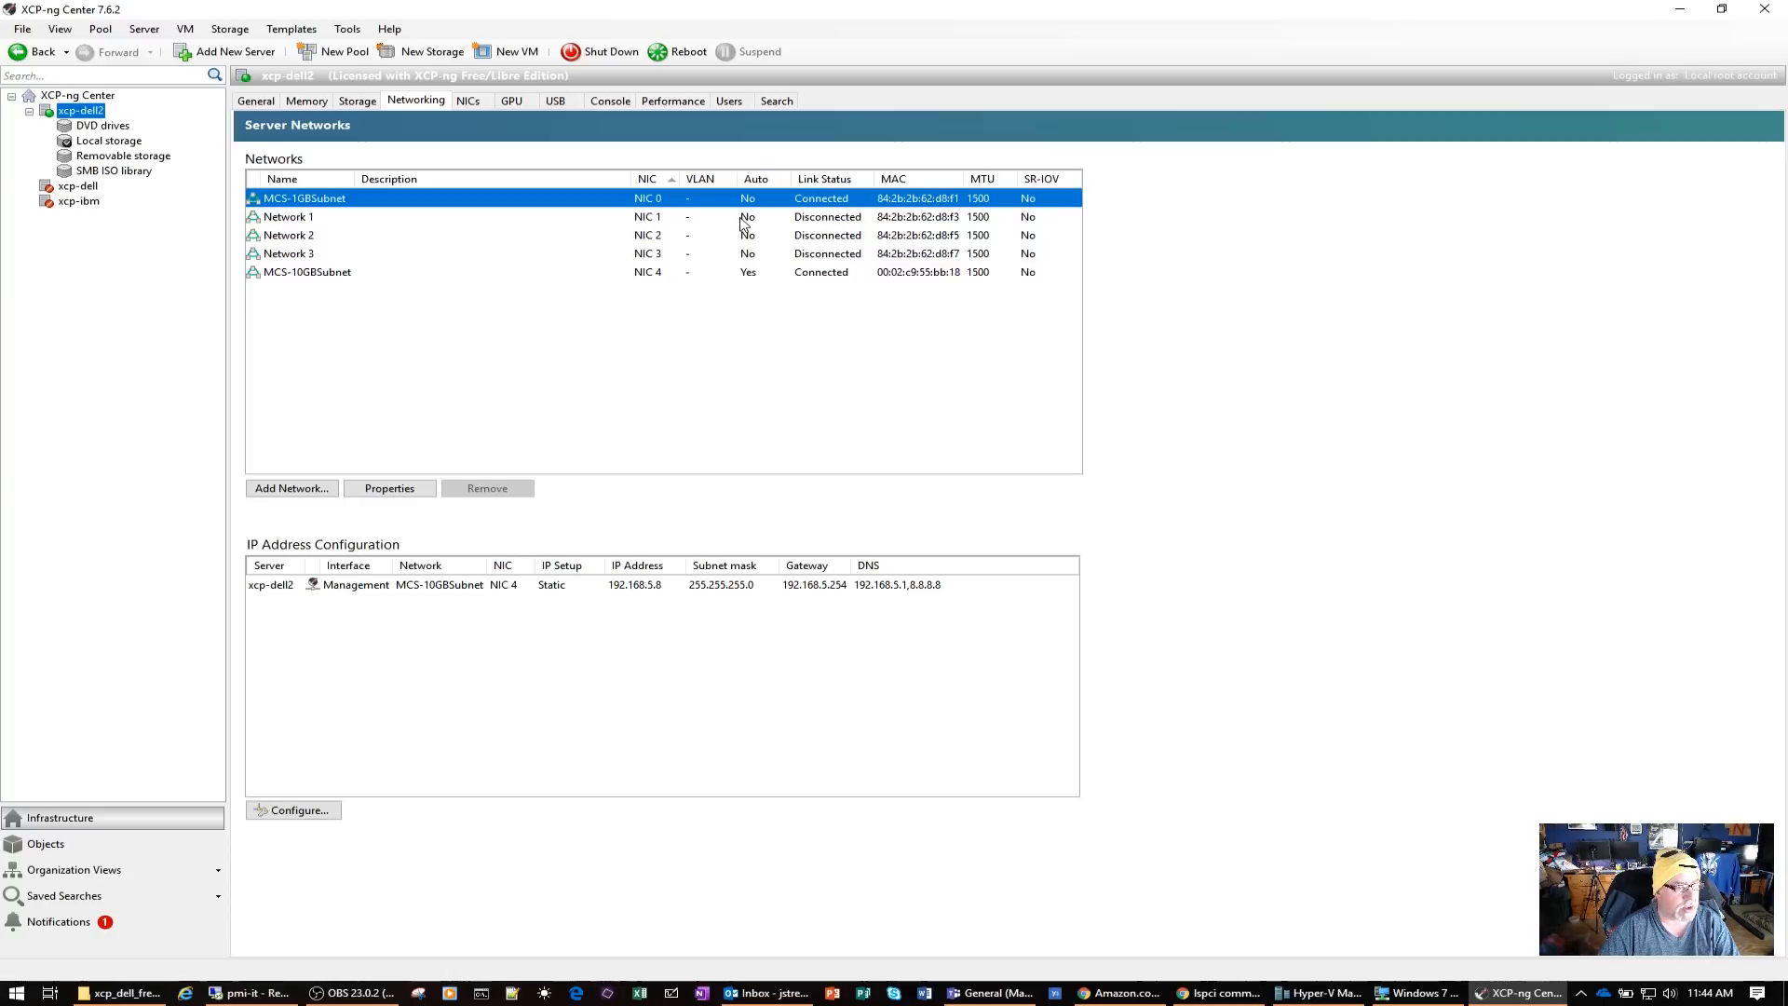
right_click(563, 202)
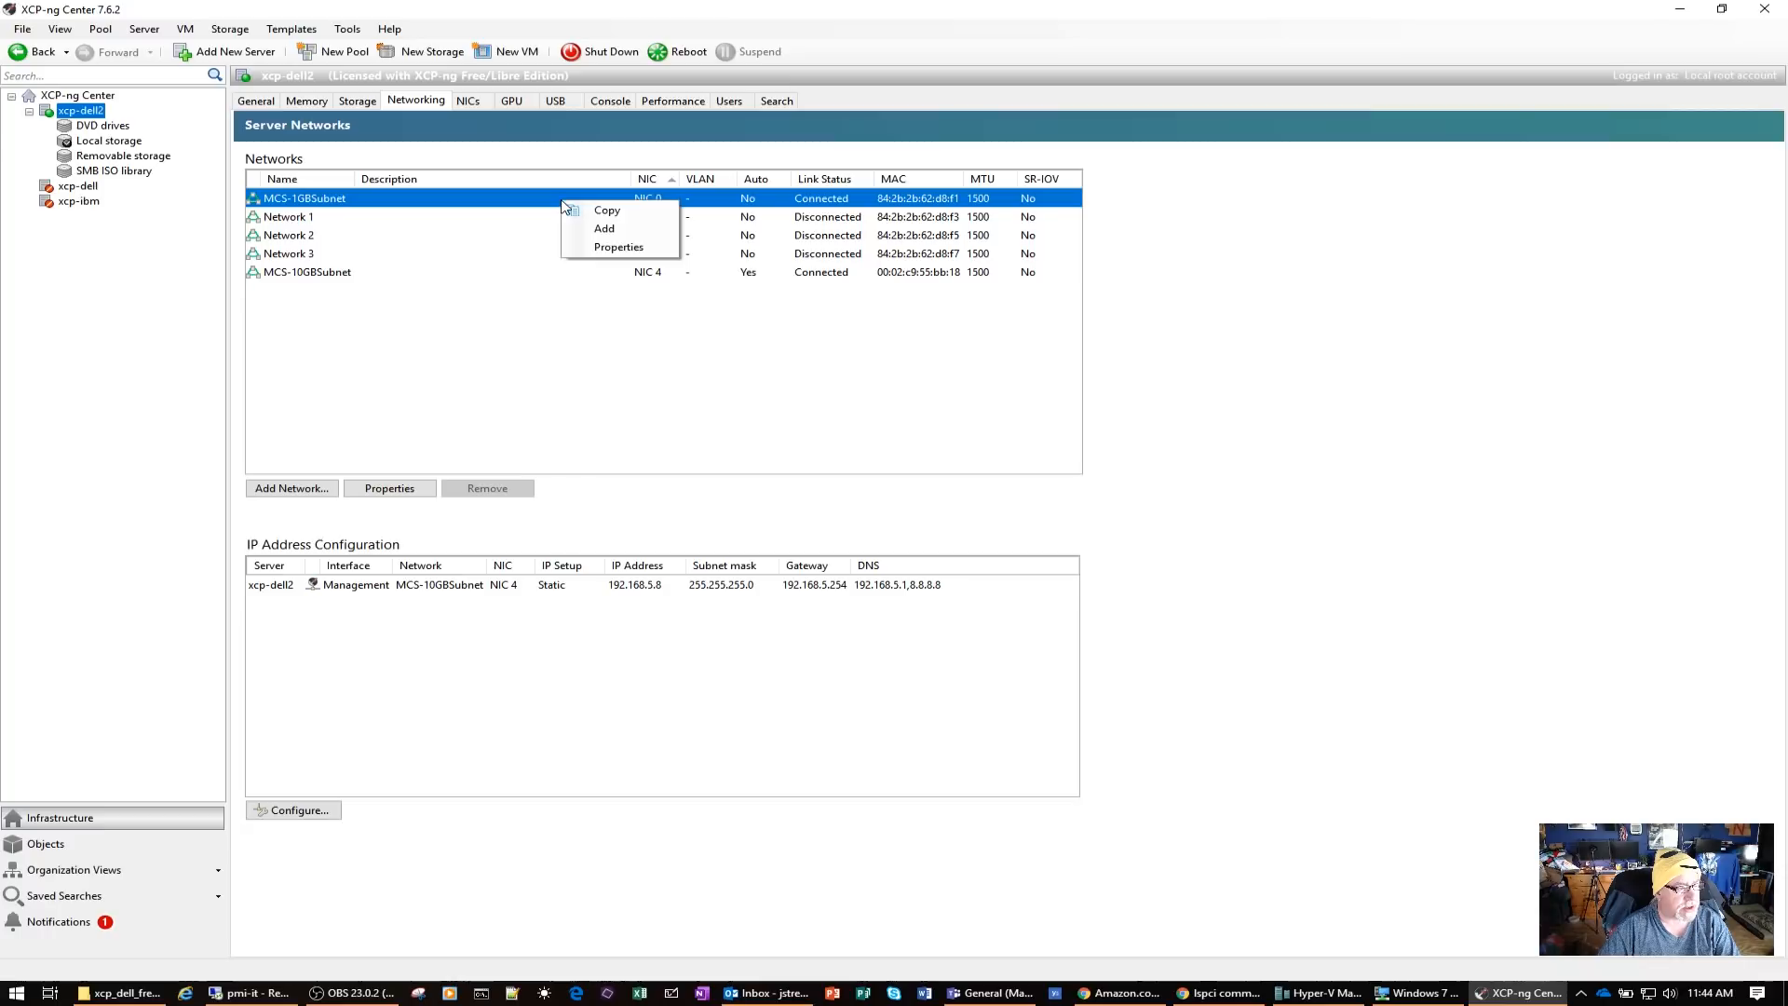
click(604, 246)
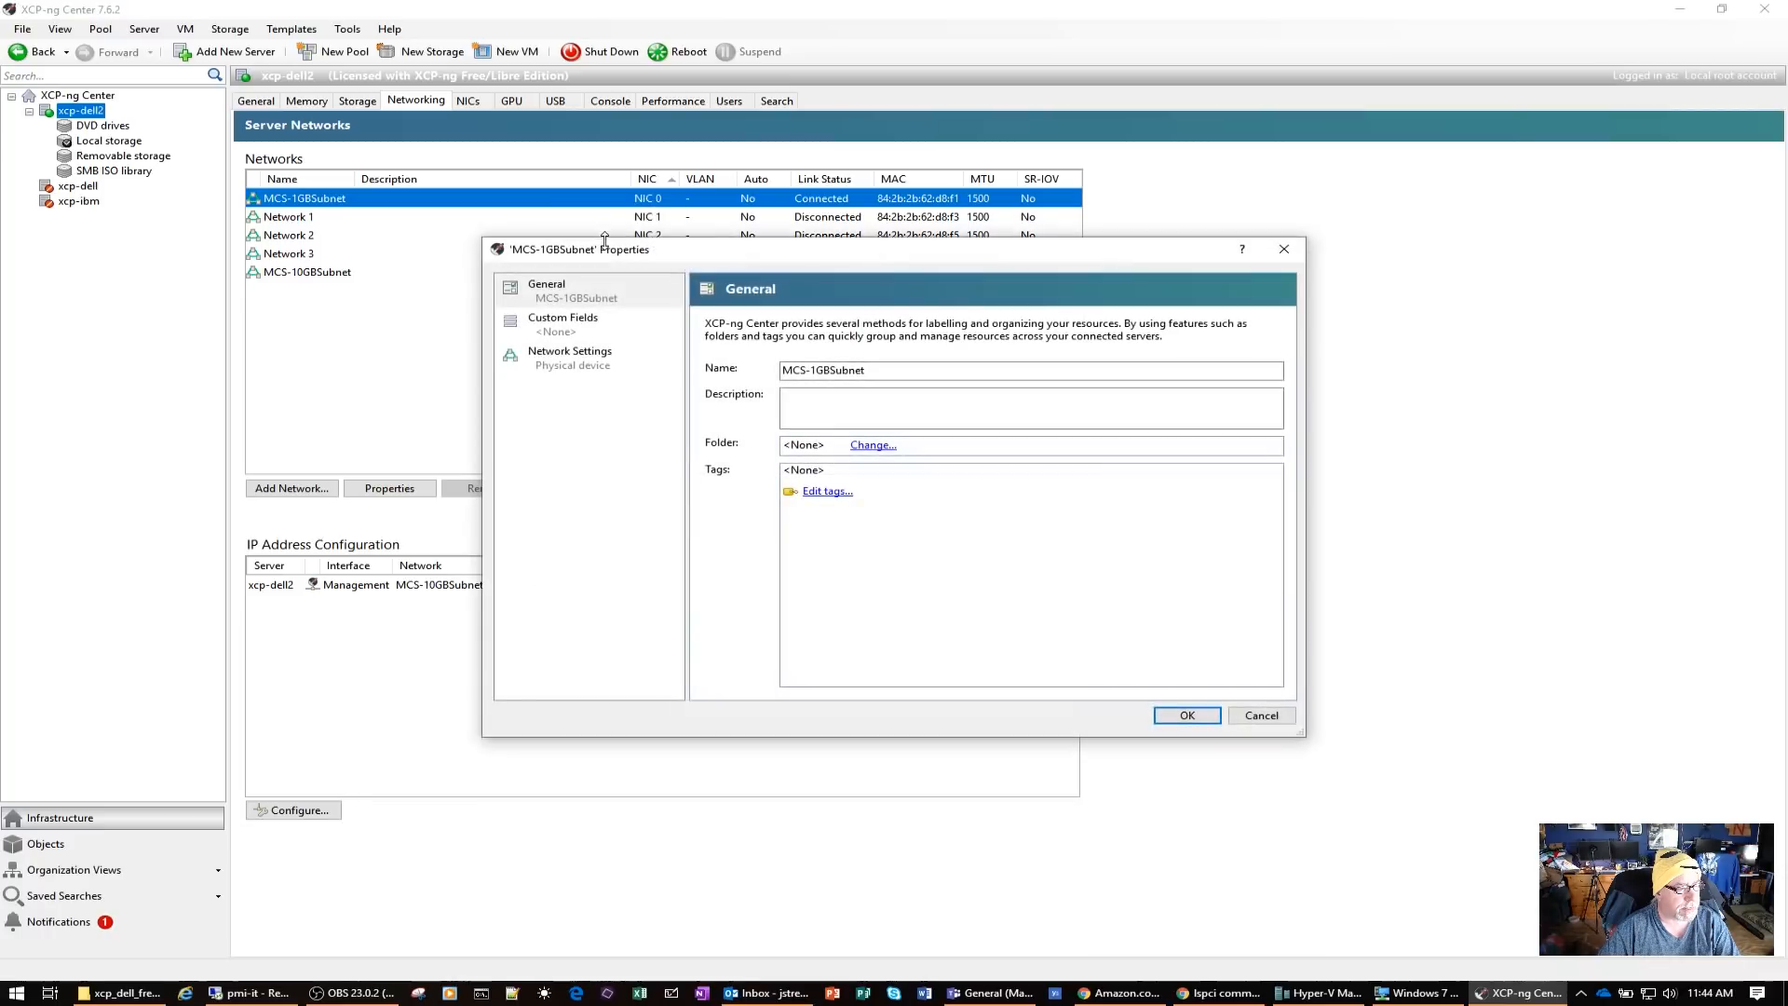
click(587, 318)
click(569, 366)
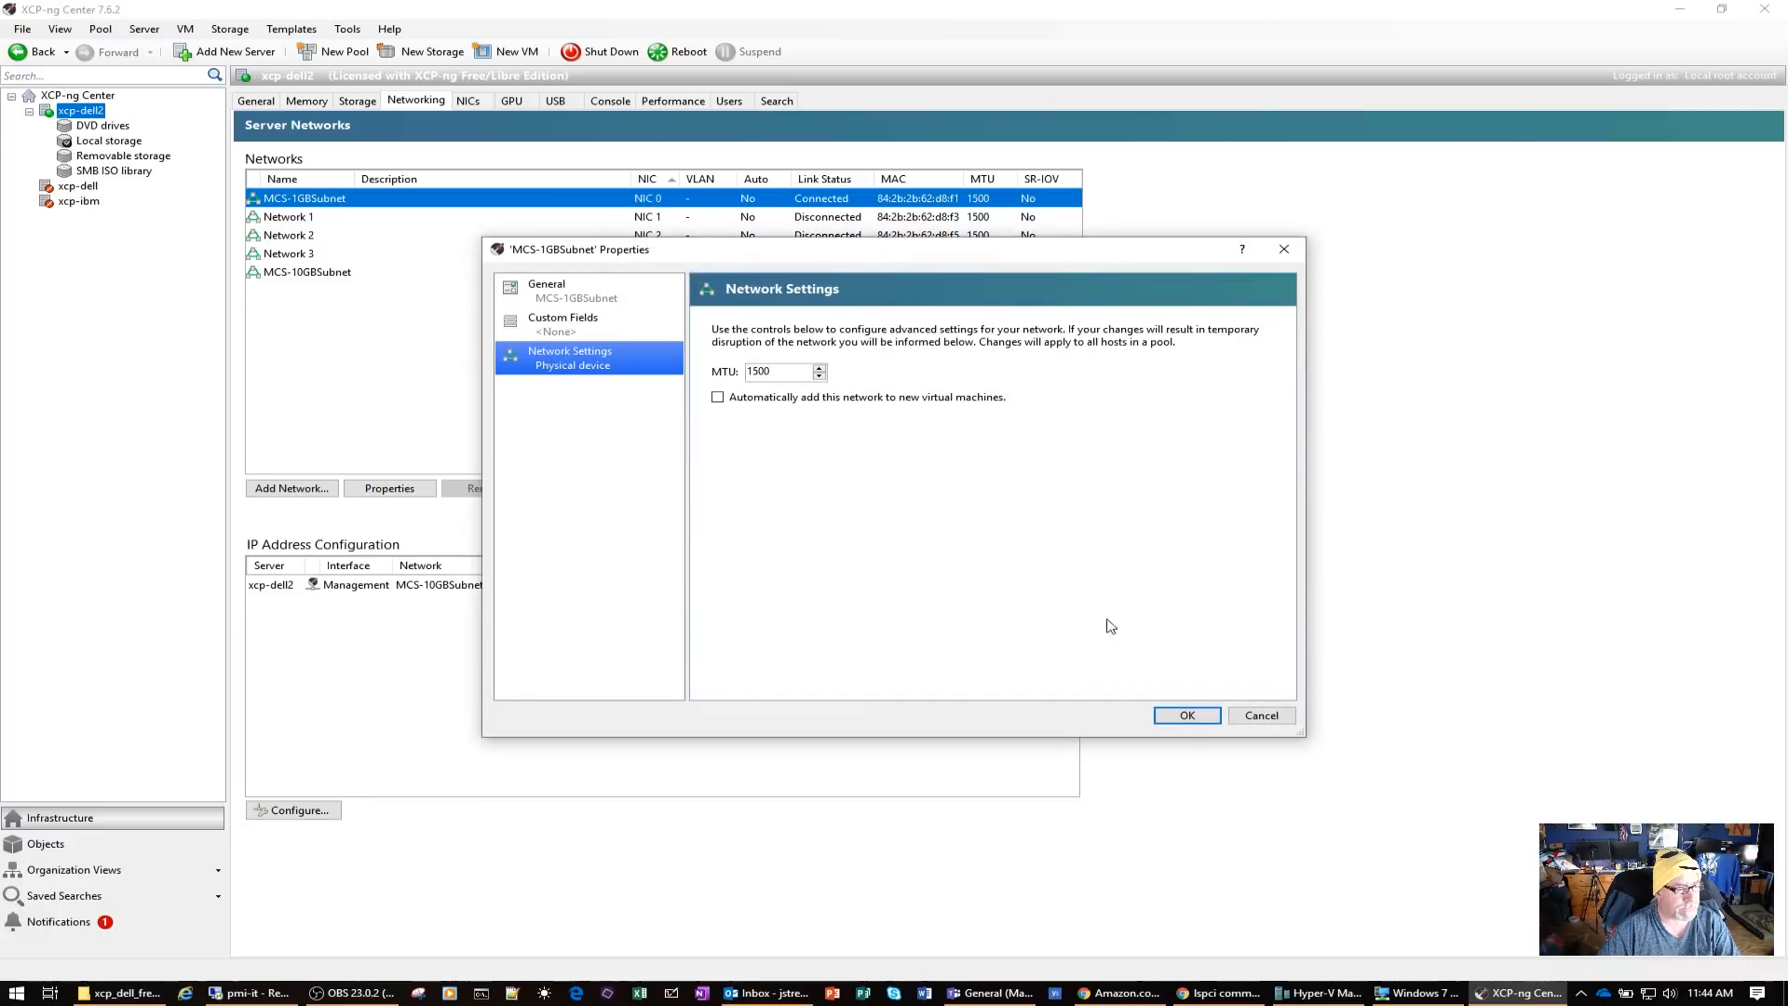
click(1262, 715)
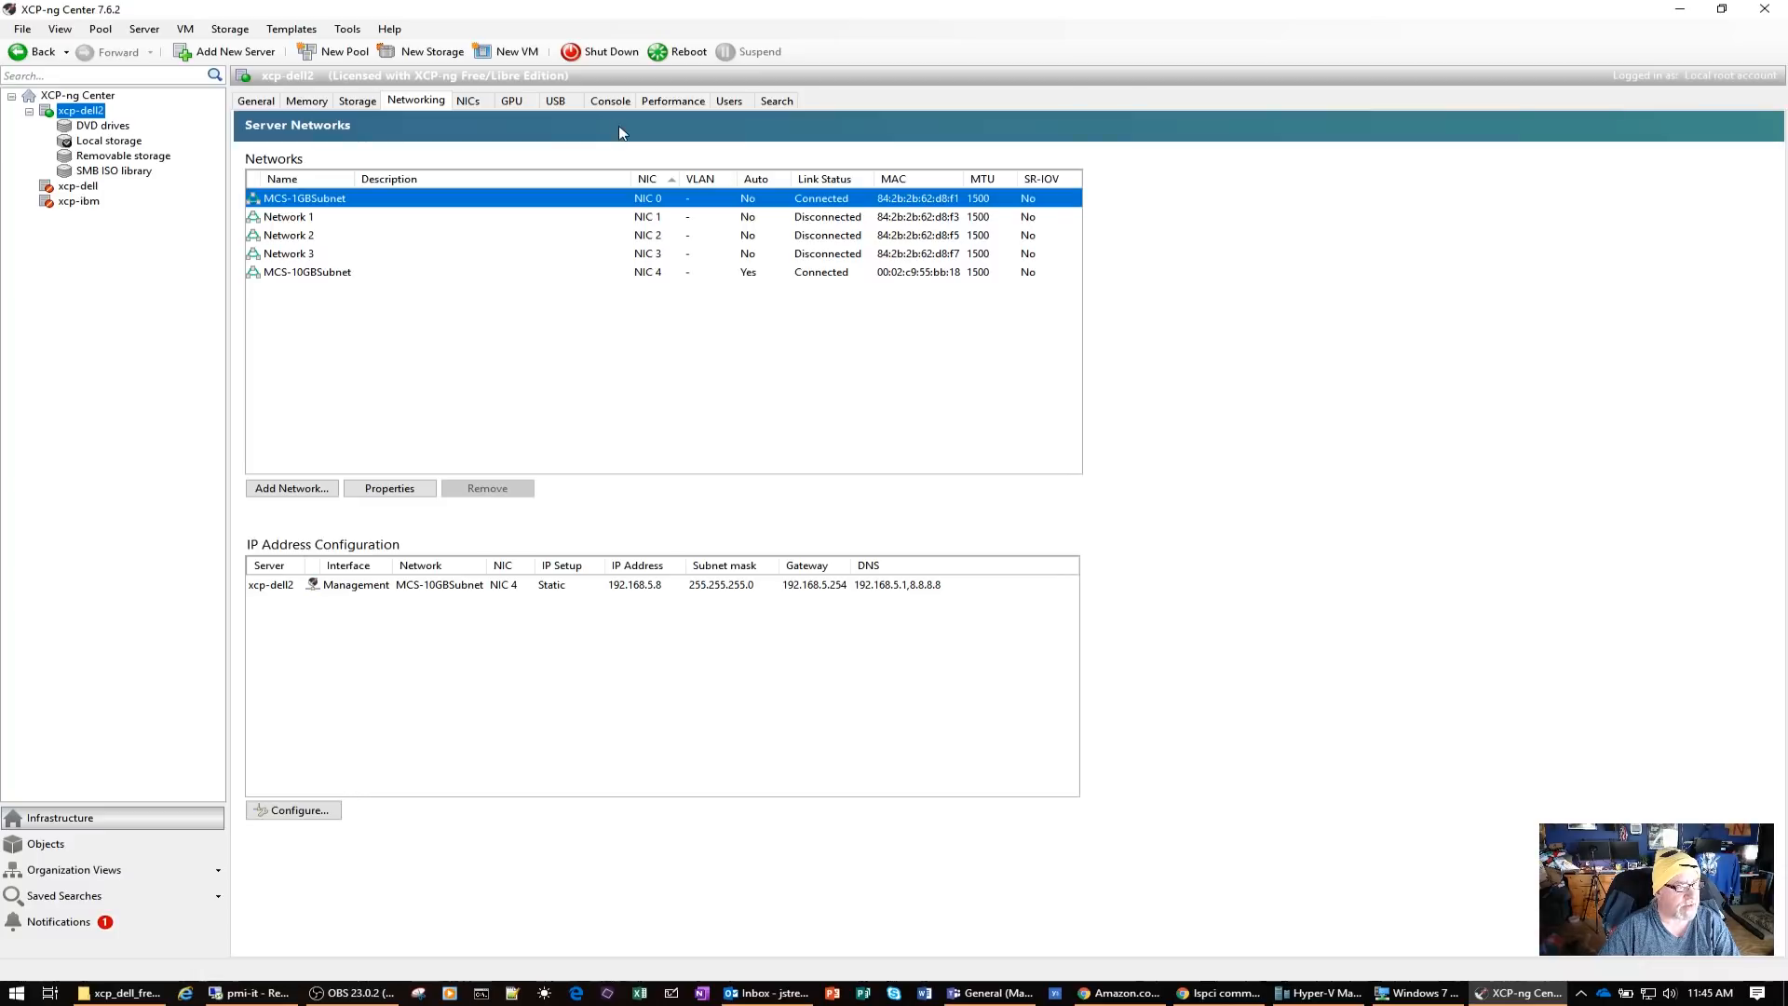
Inspect the network interface cards of xcp-dell2, in particular NIC 4, and return to the server's general properties
click(468, 101)
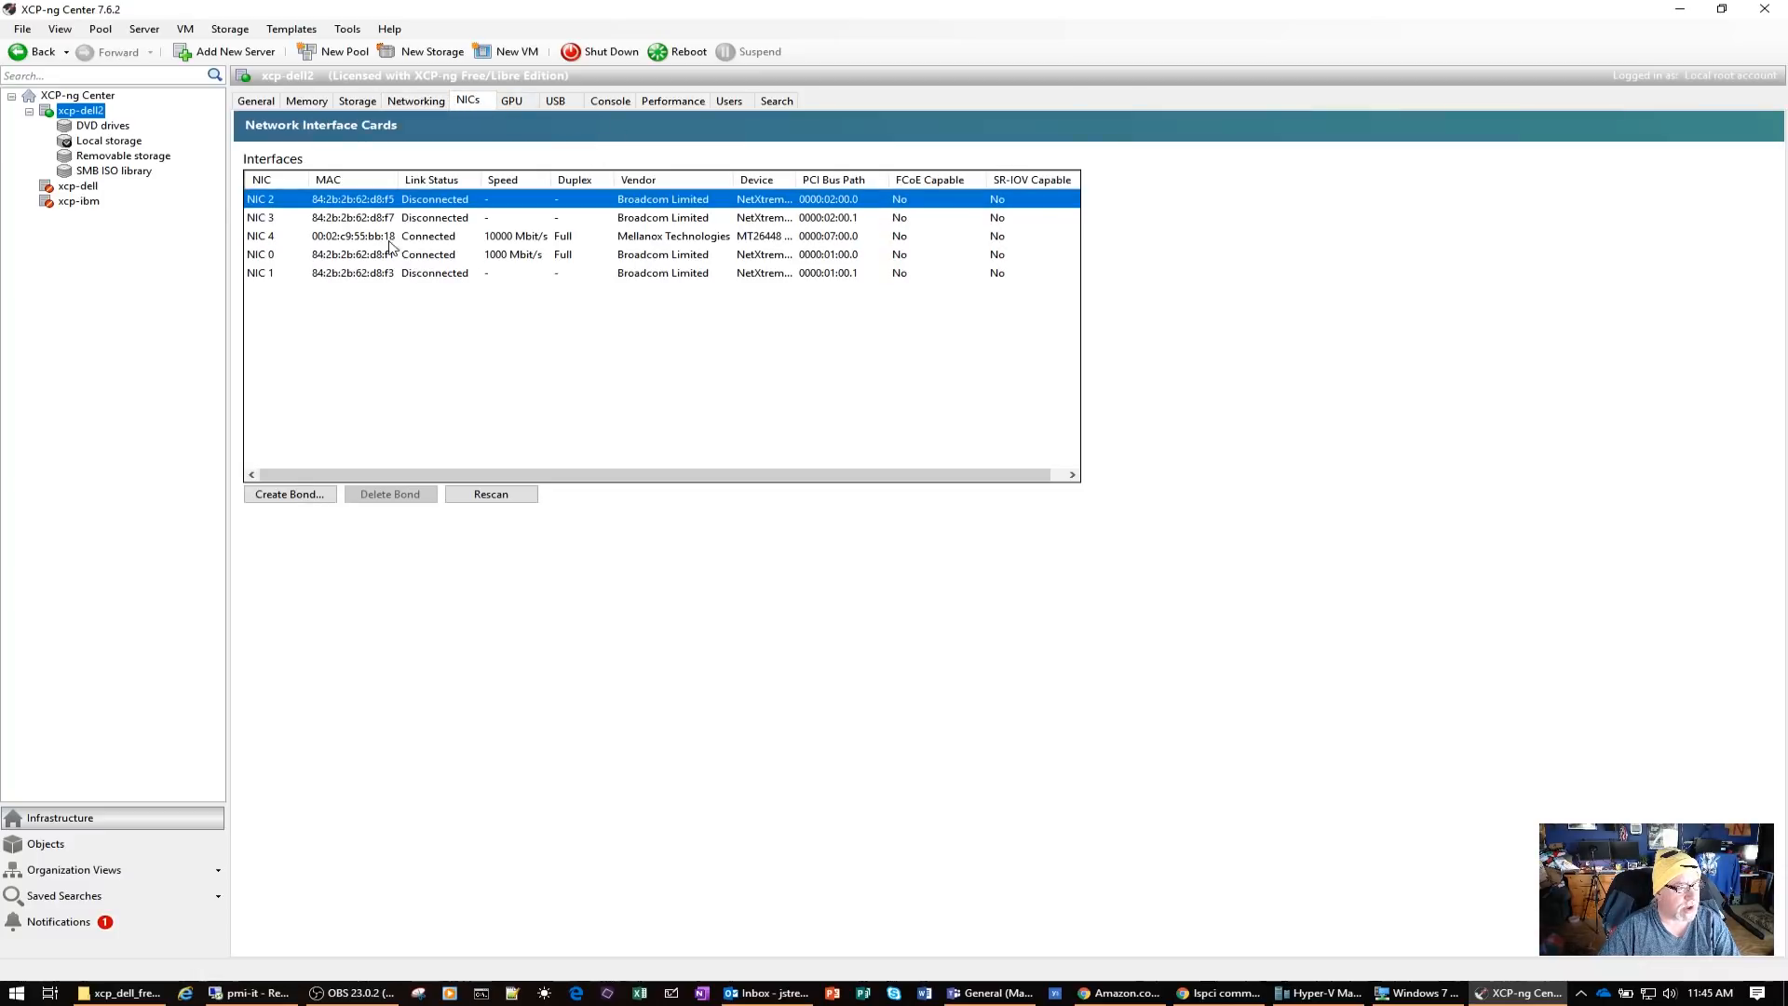
click(360, 238)
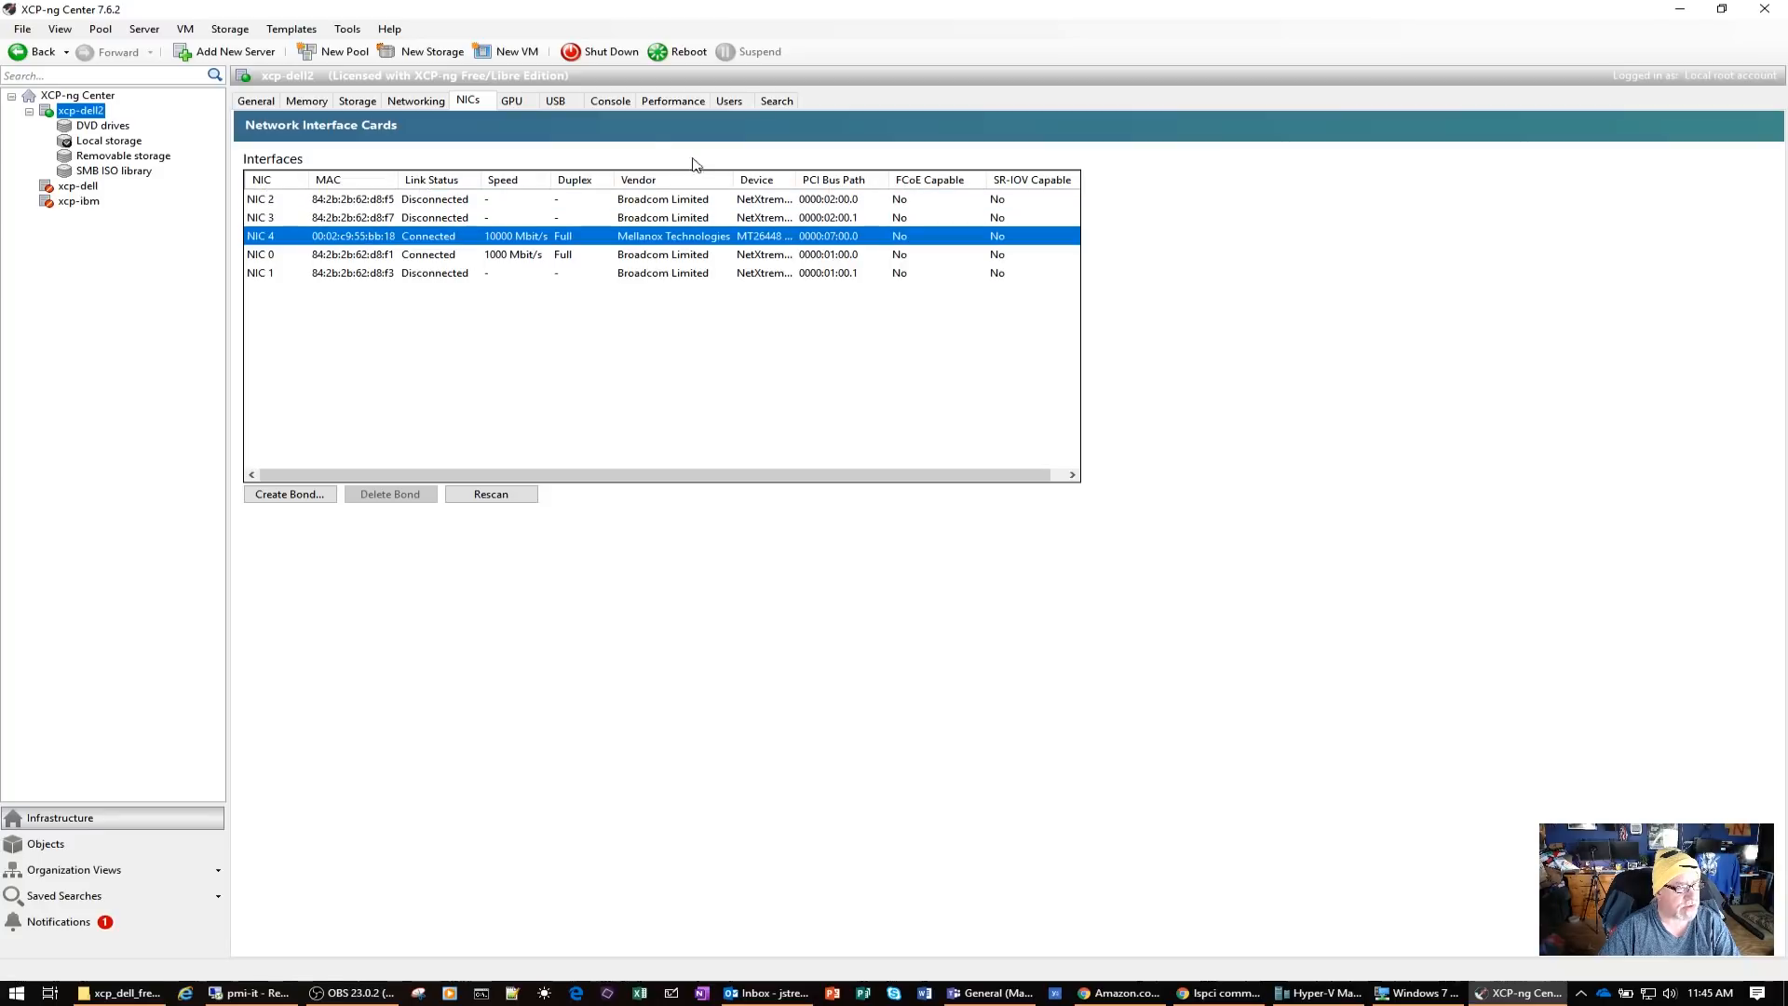
click(271, 105)
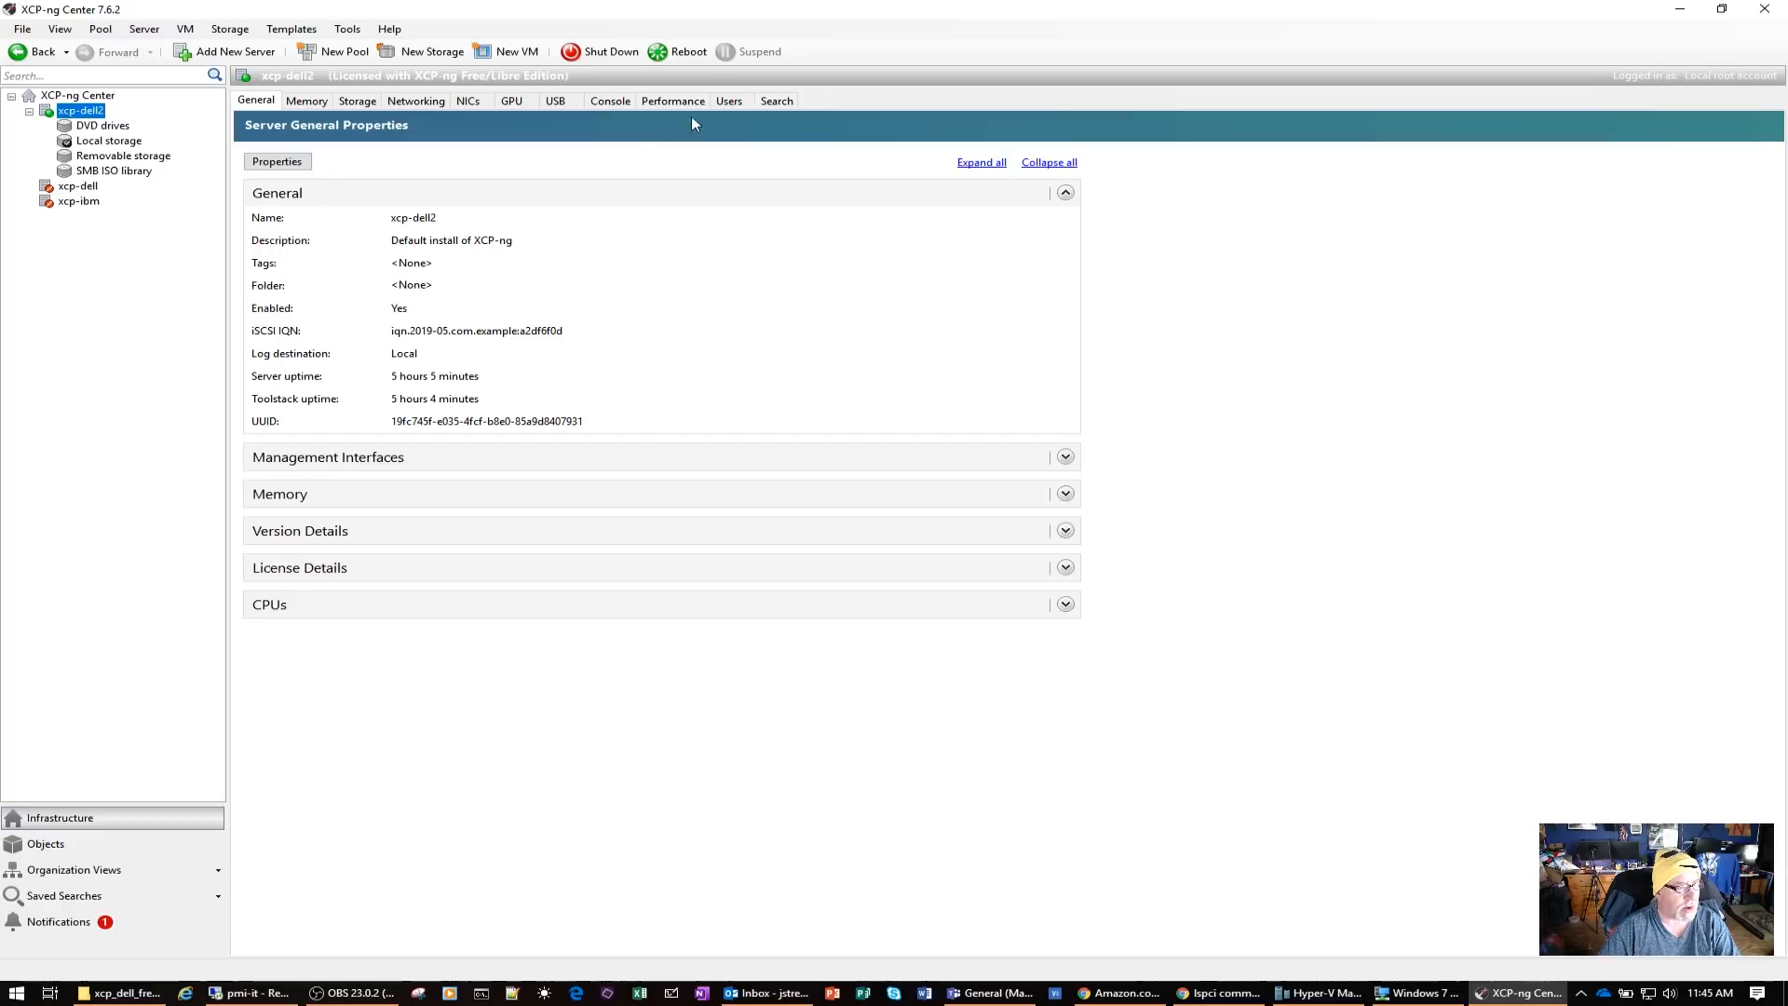
Log in to the xcp-dell2 server console with the account password and list the PCI devices with lspci
click(611, 101)
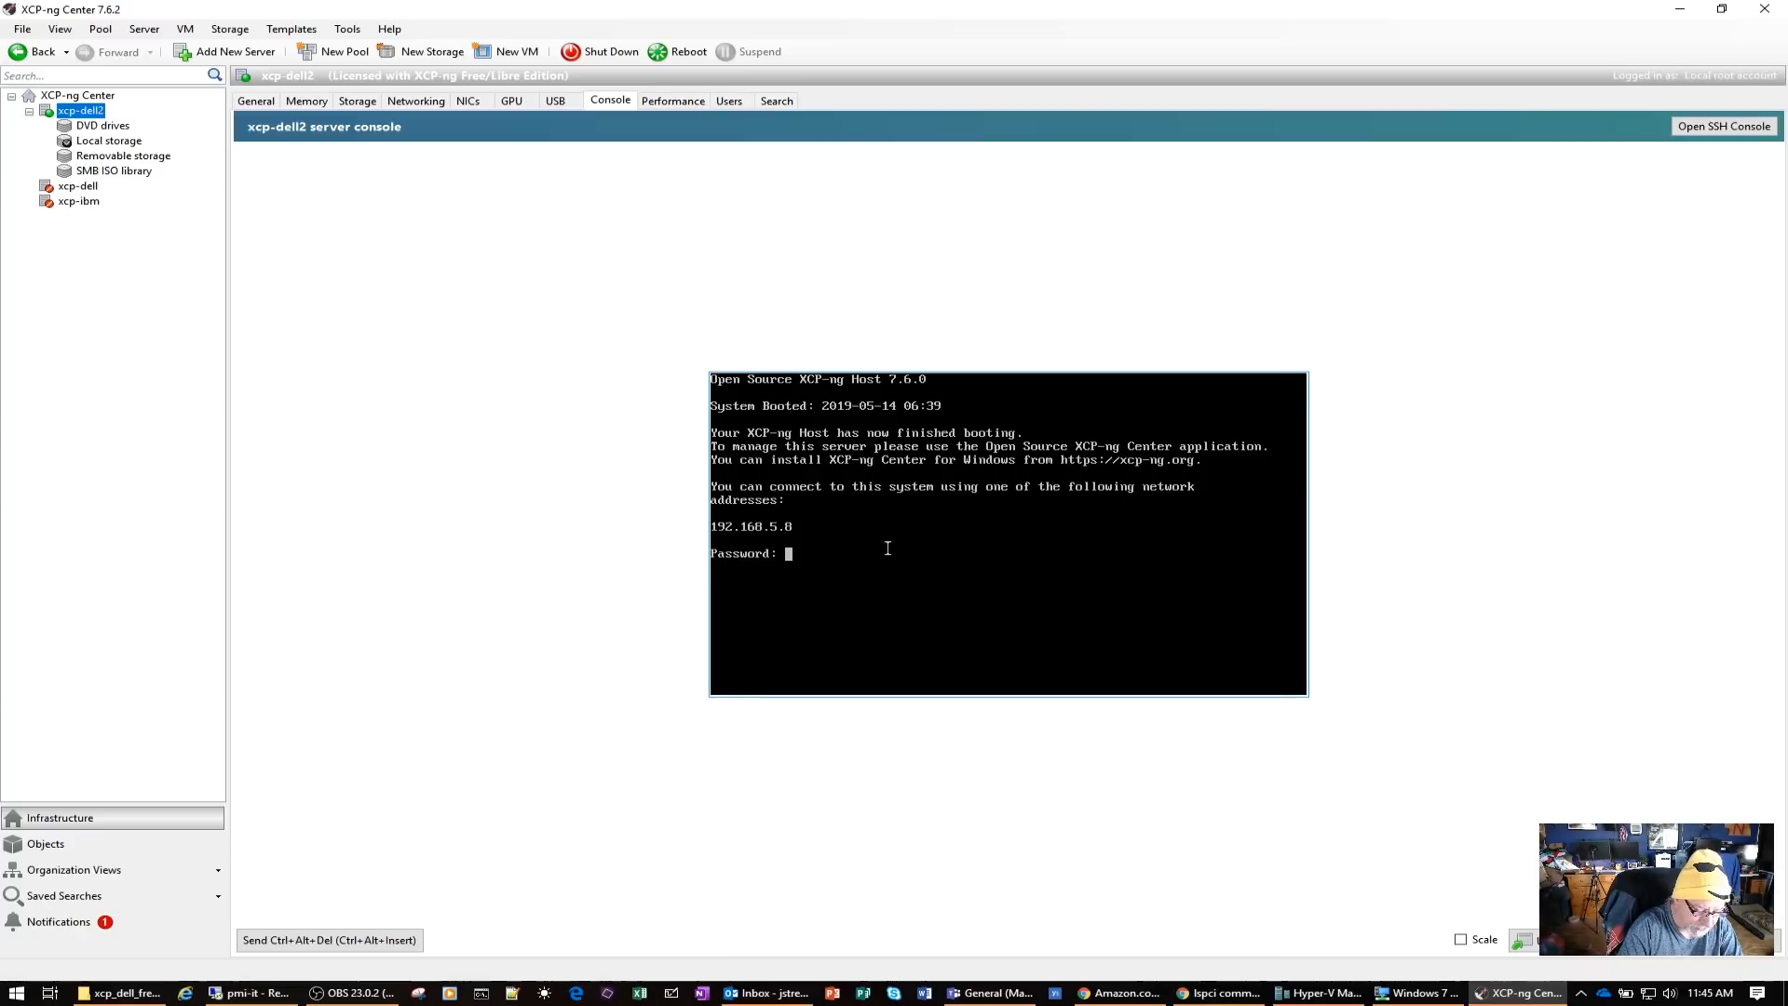
key(Return)
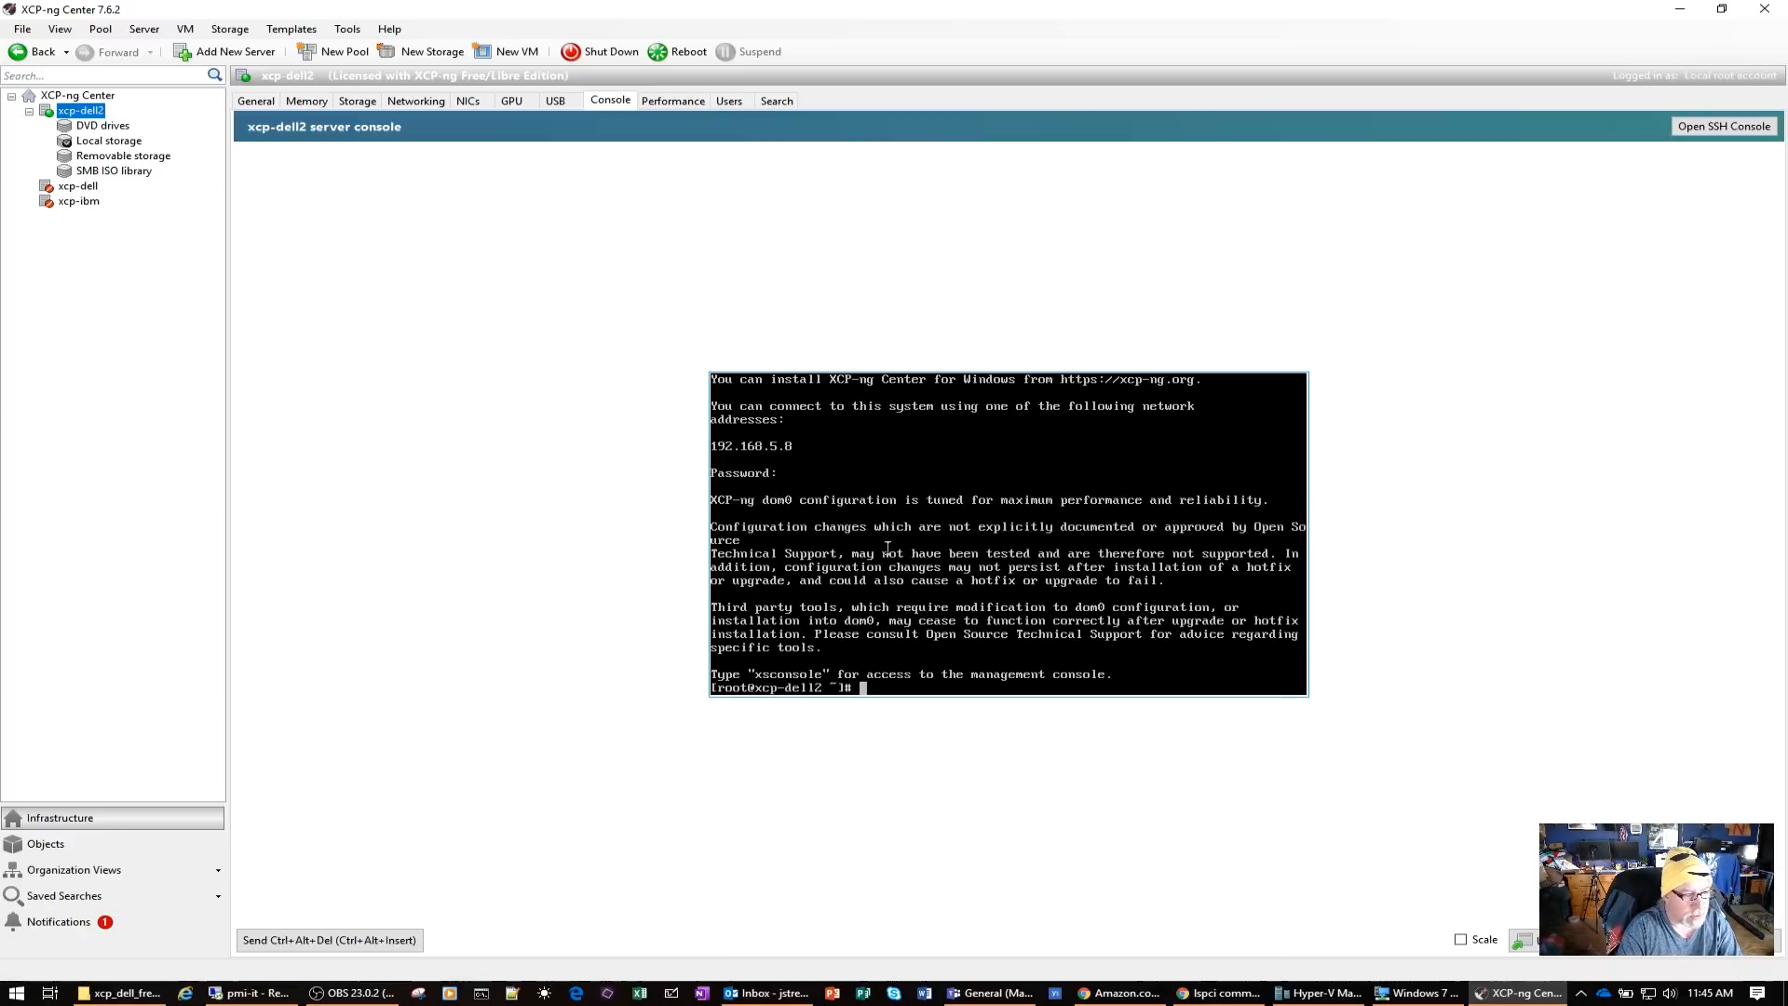
text(ls)
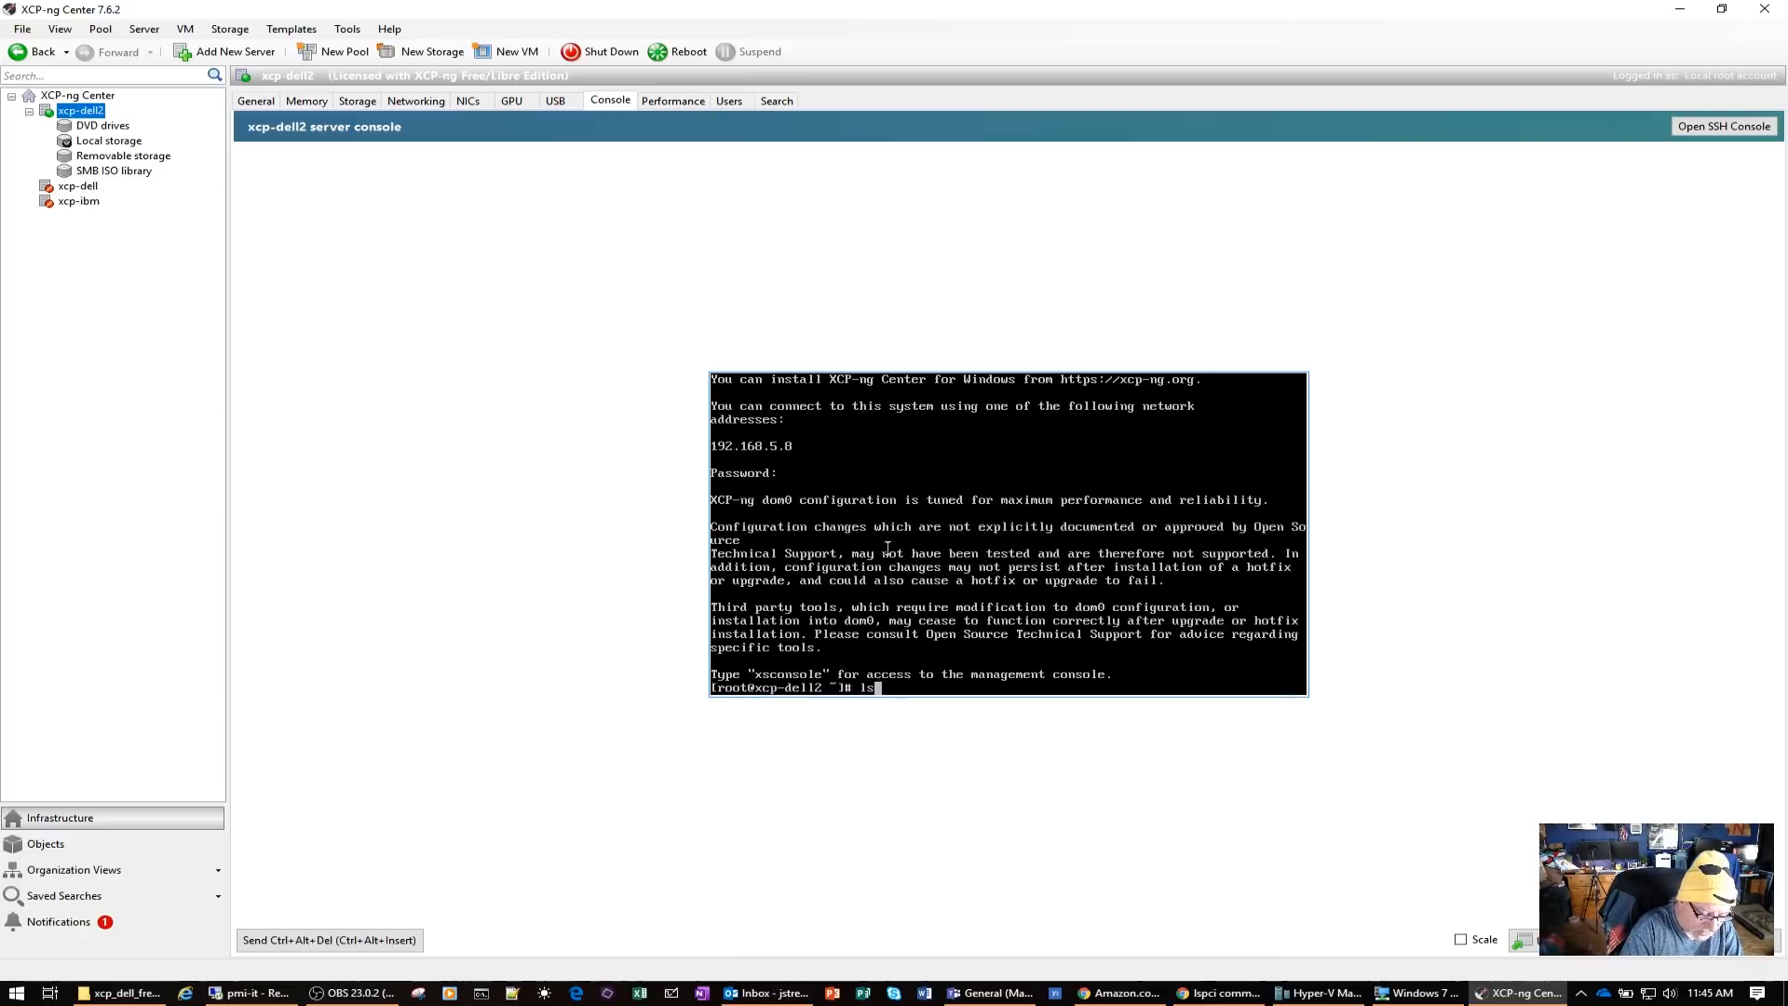
text(pci)
key(Return)
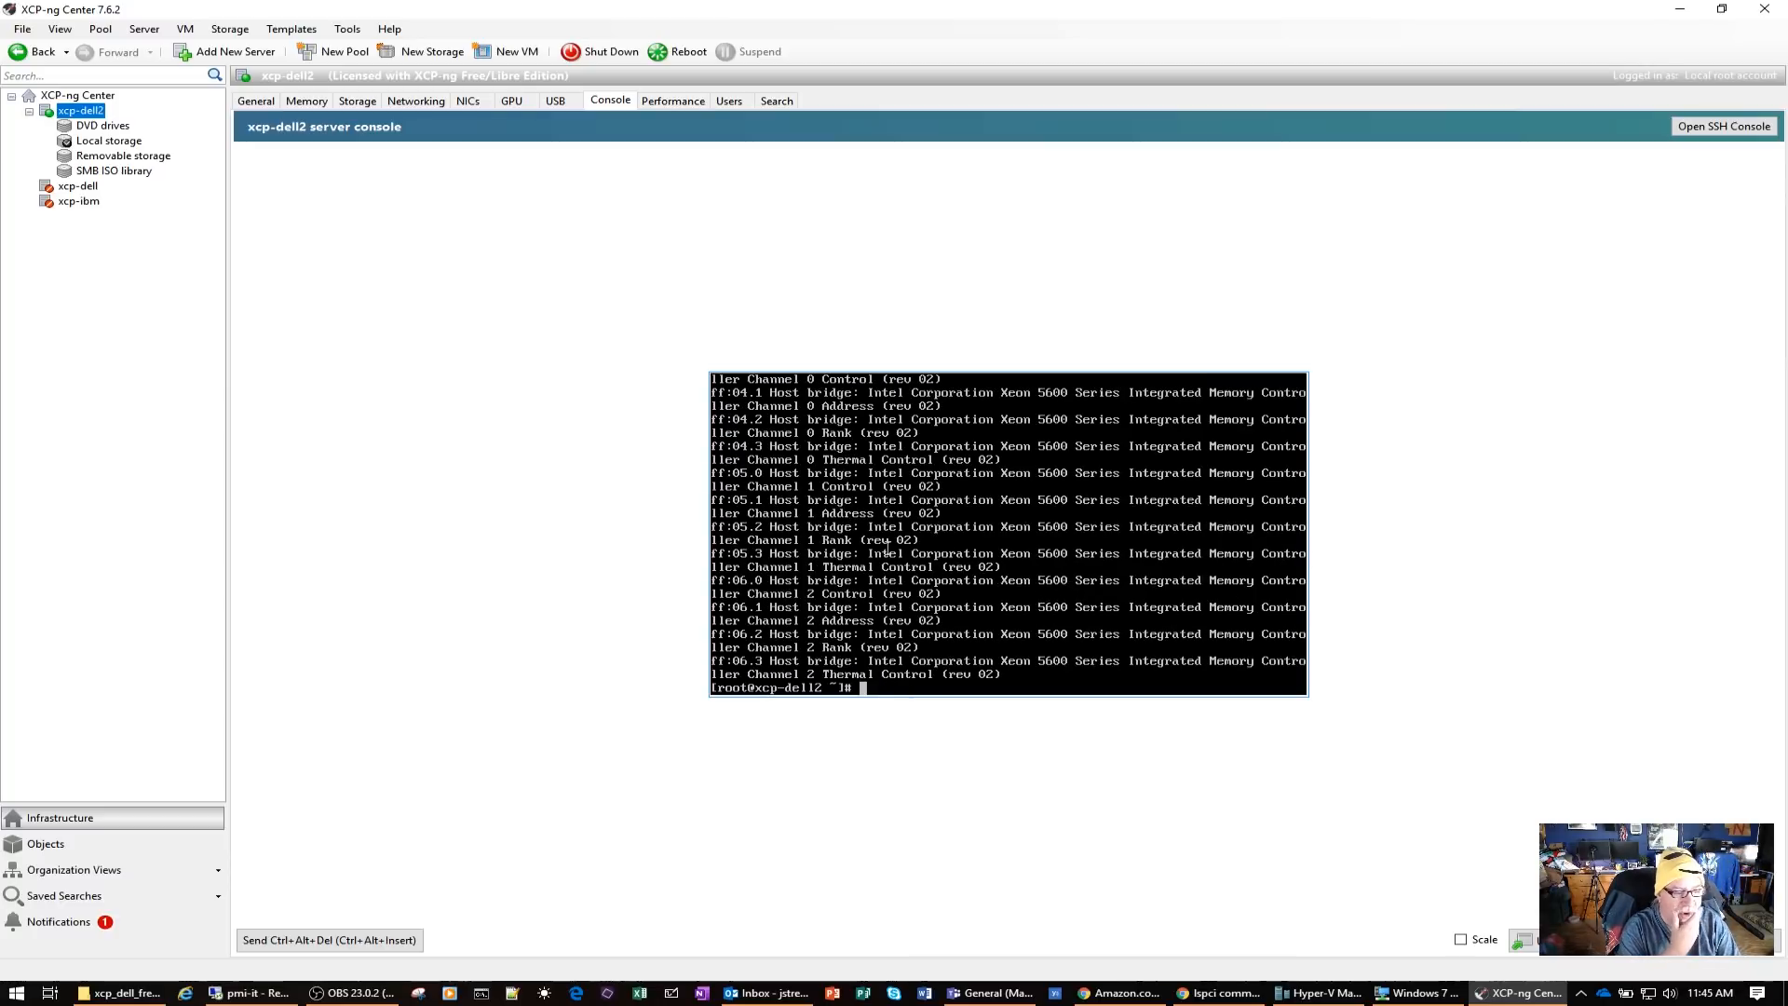
Examine the lspci output for the PCI addresses of the Ethernet and SAS controllers
key(Up)
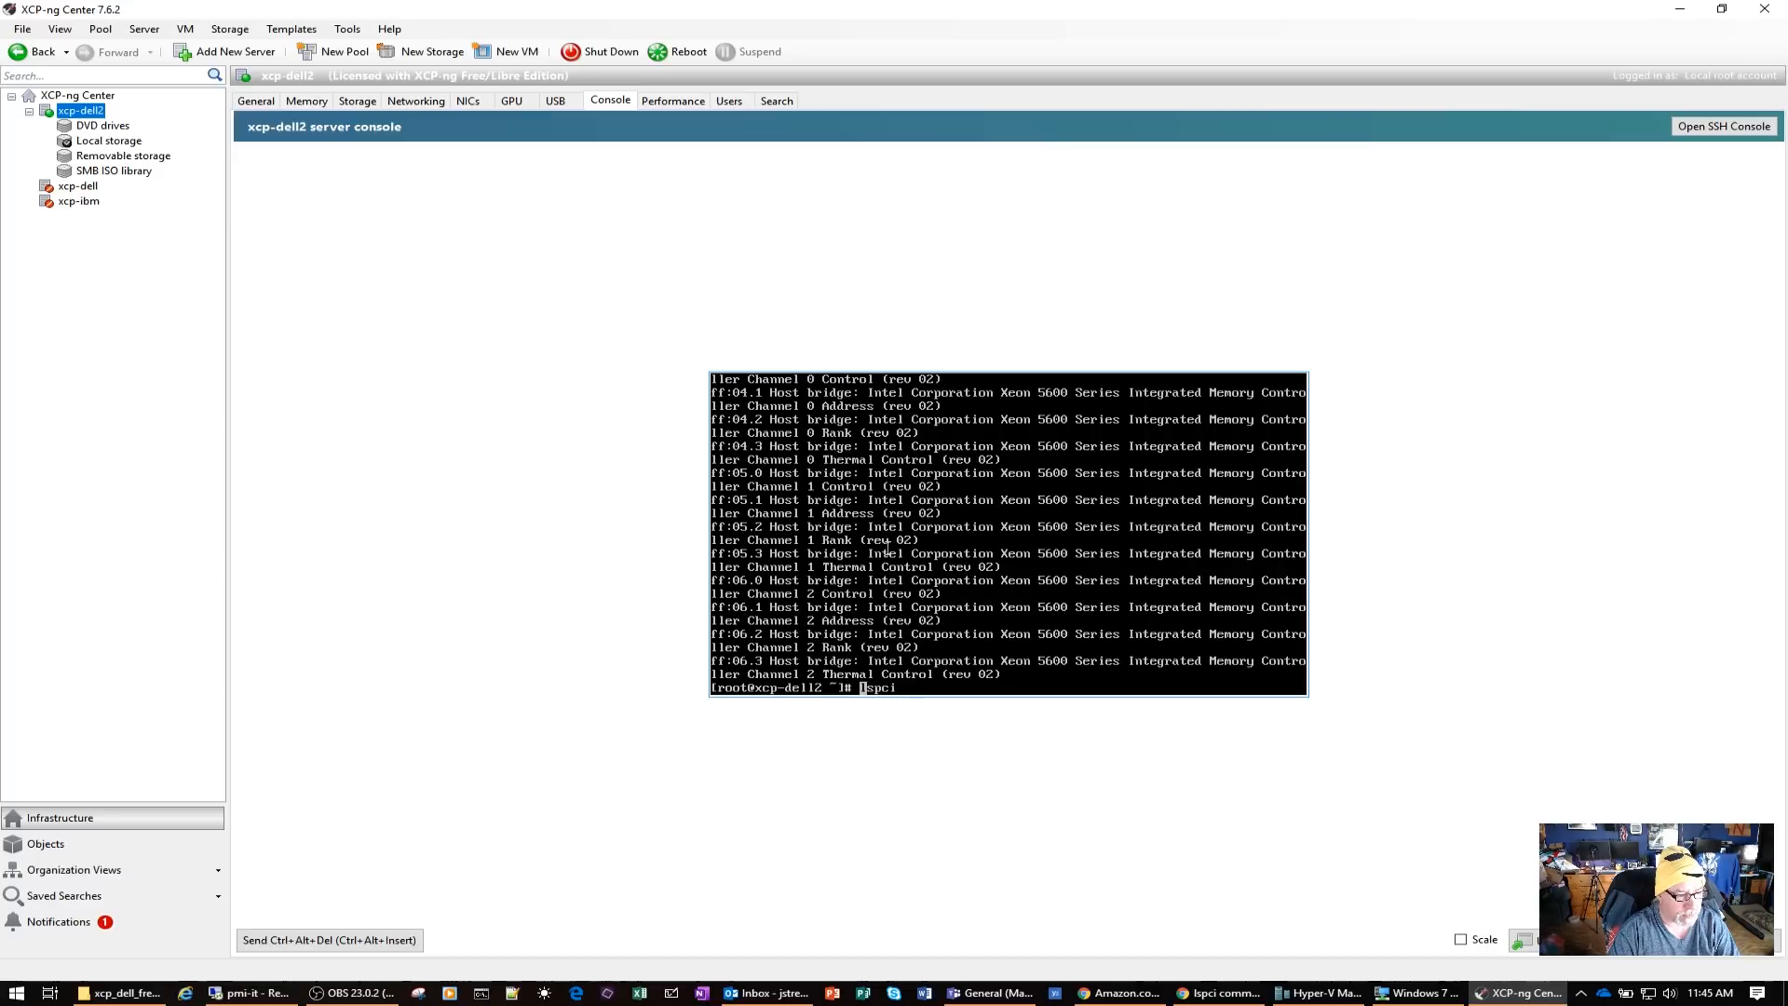
scroll(954, 560, up, 5)
scroll(954, 560, up, 6)
scroll(954, 560, up, 15)
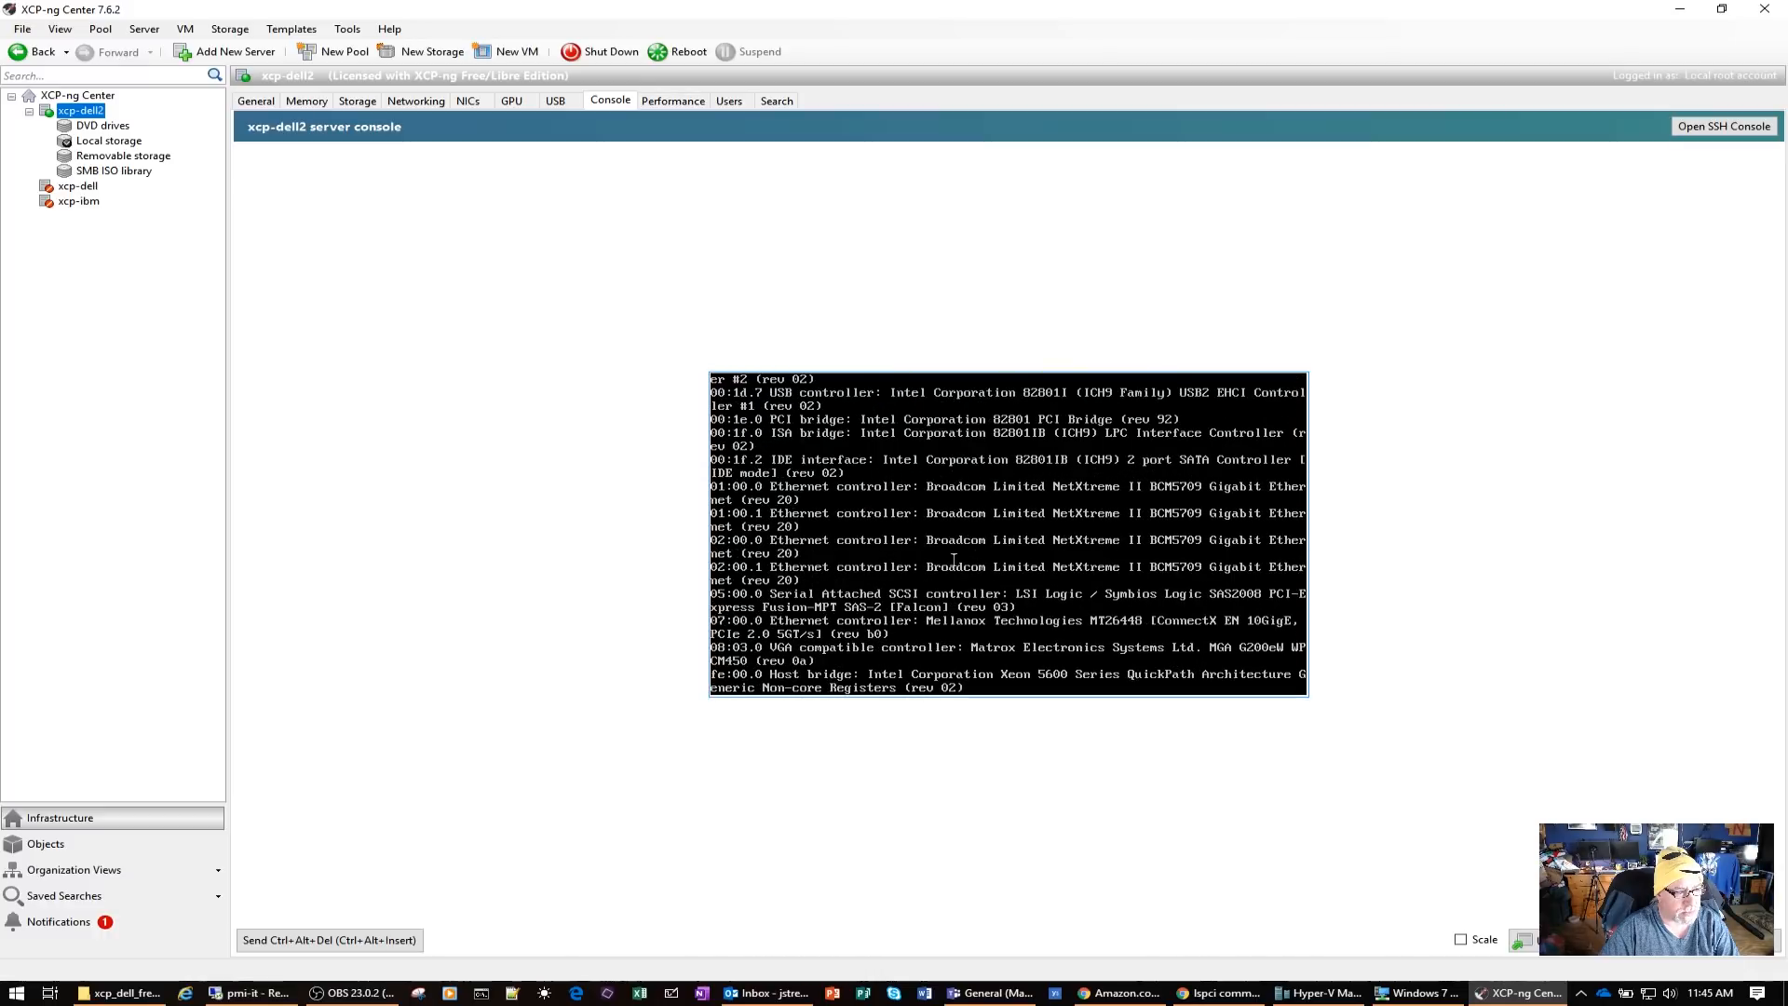
scroll(954, 560, up, 8)
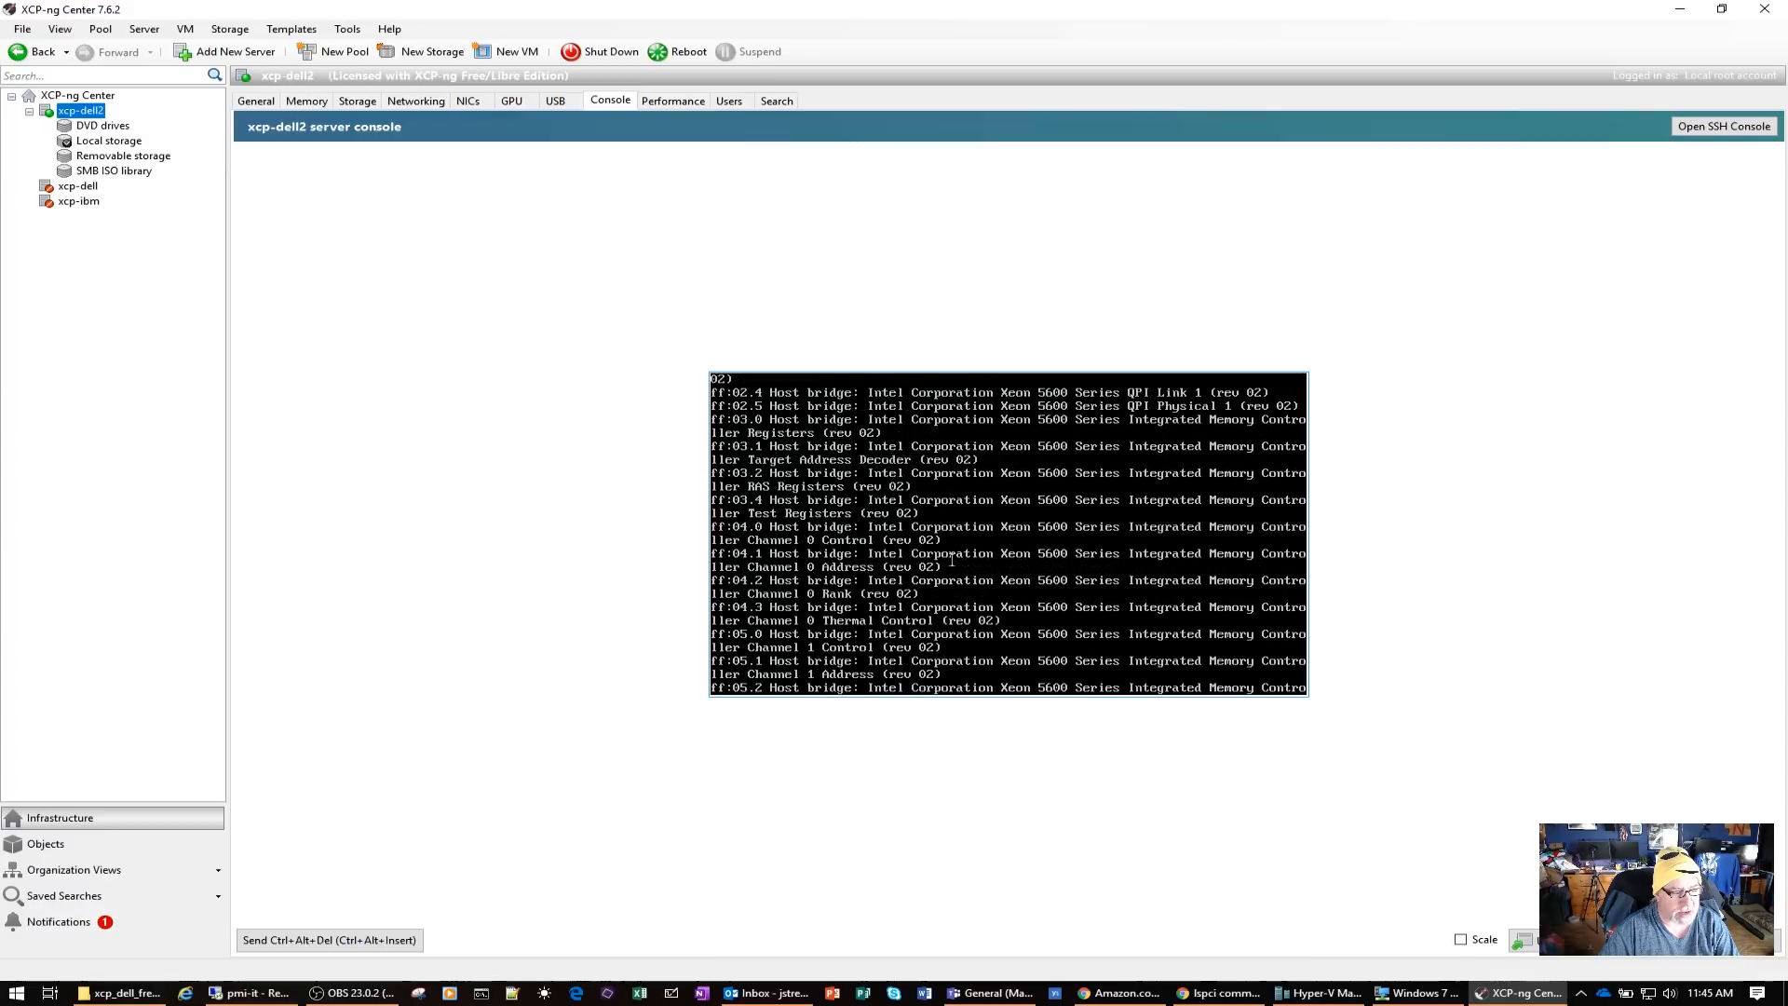
key(Up)
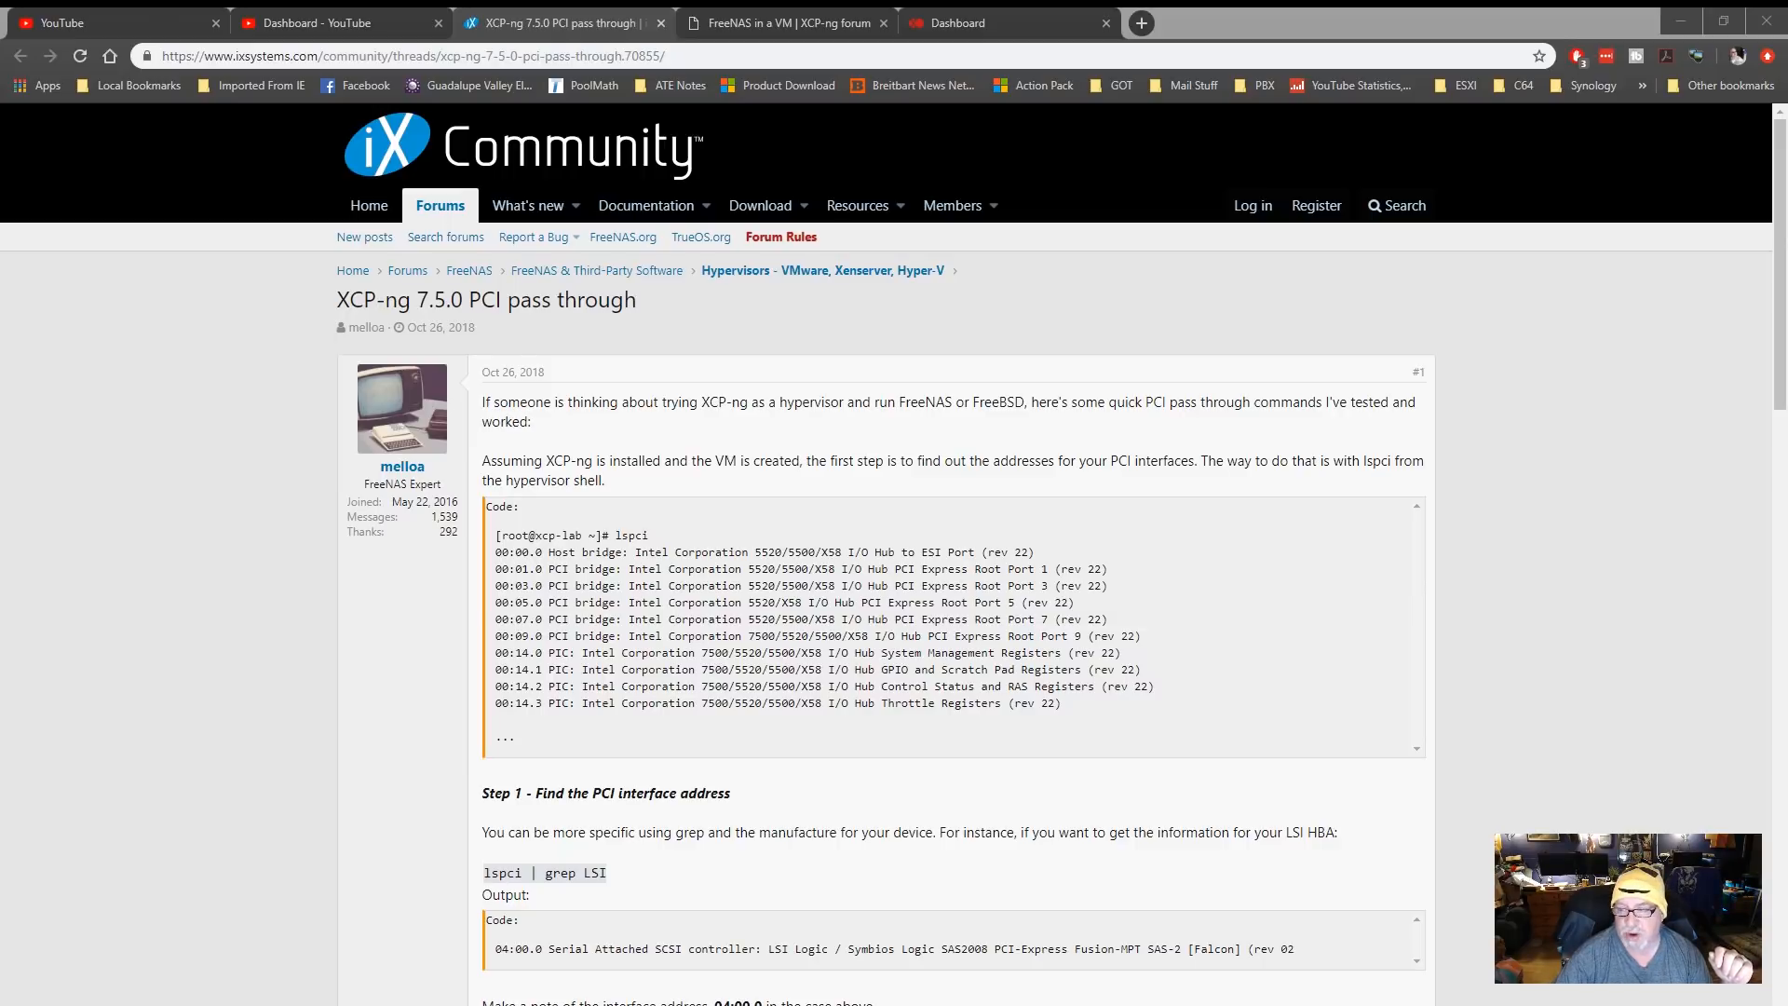
Read the forum guide's five PCI passthrough steps, from finding the interface address to adding the device to the VM
scroll(895, 558, down, 2)
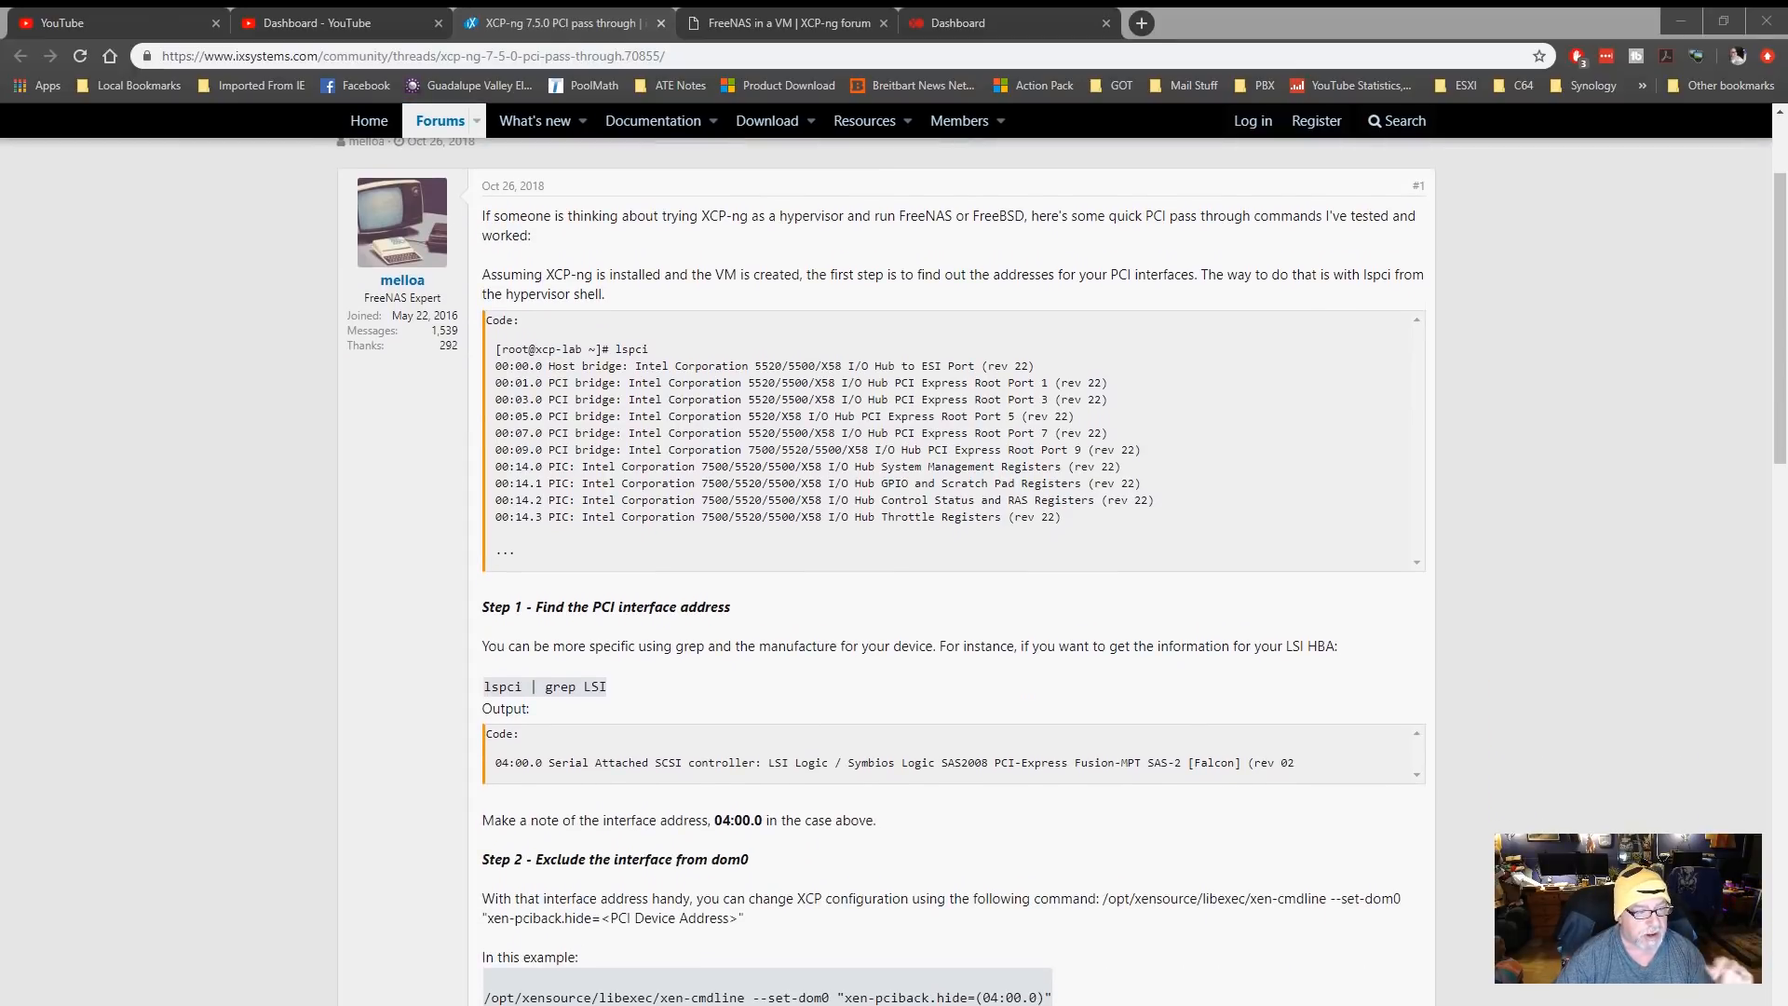
scroll(894, 559, down, 2)
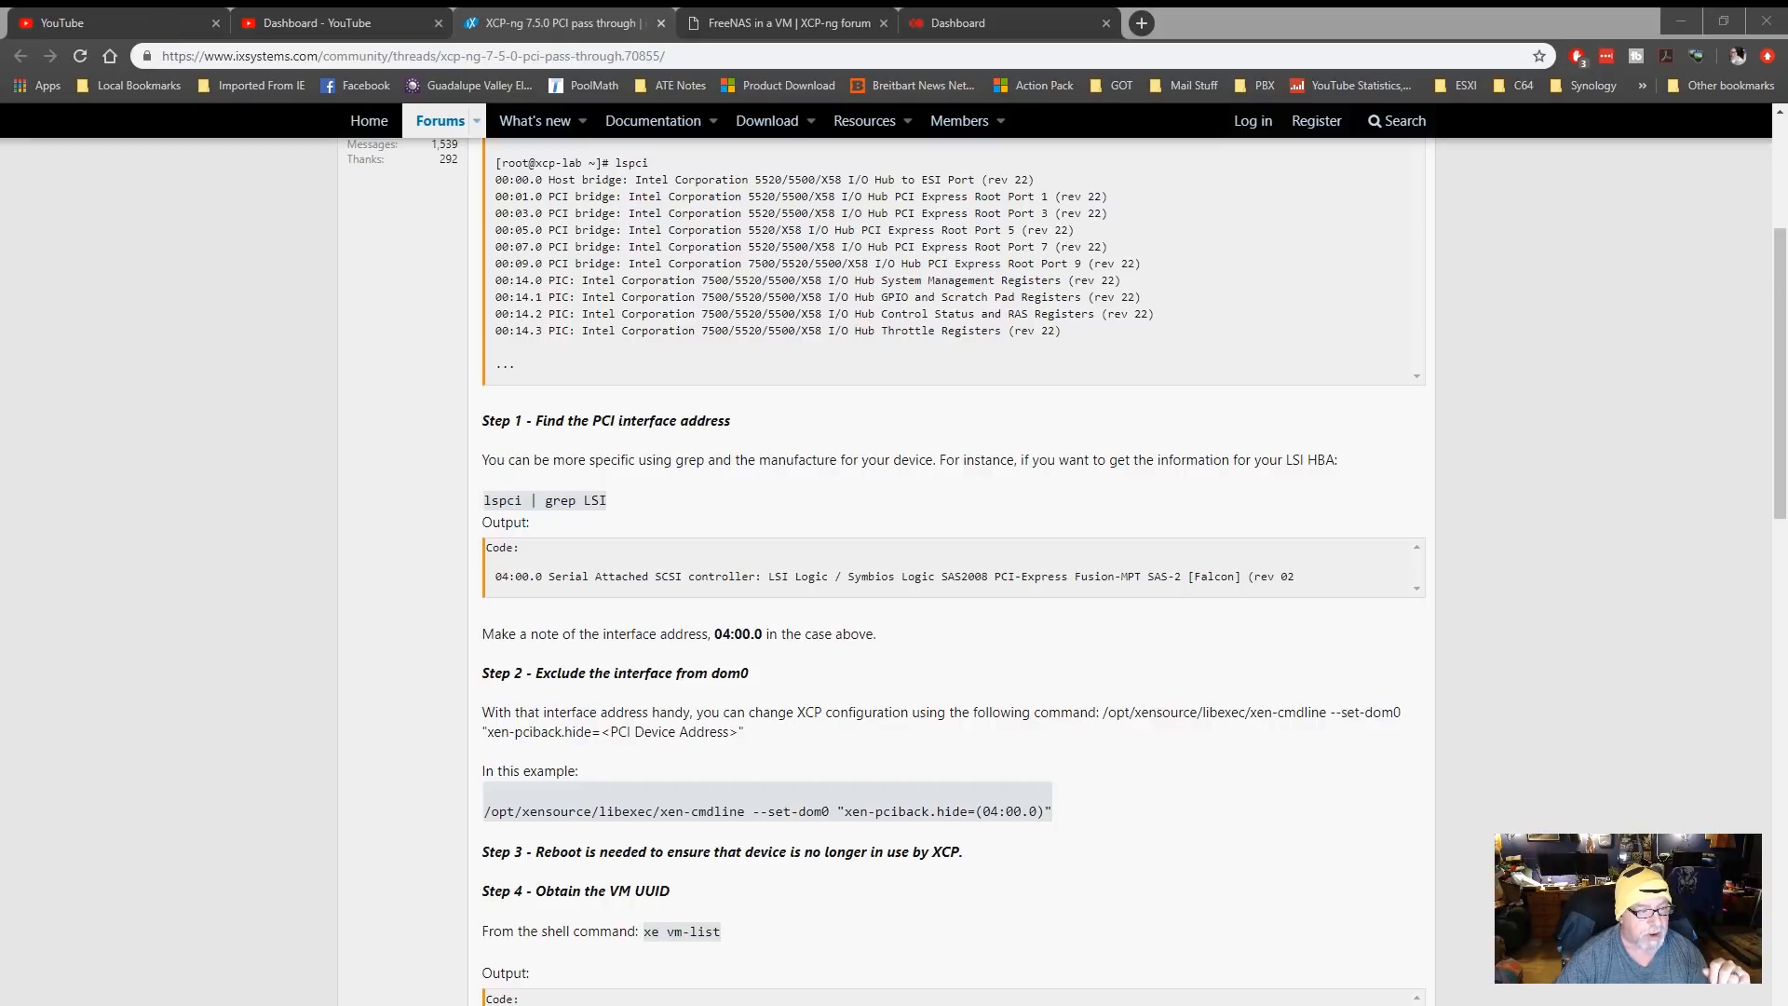
scroll(953, 559, down, 2)
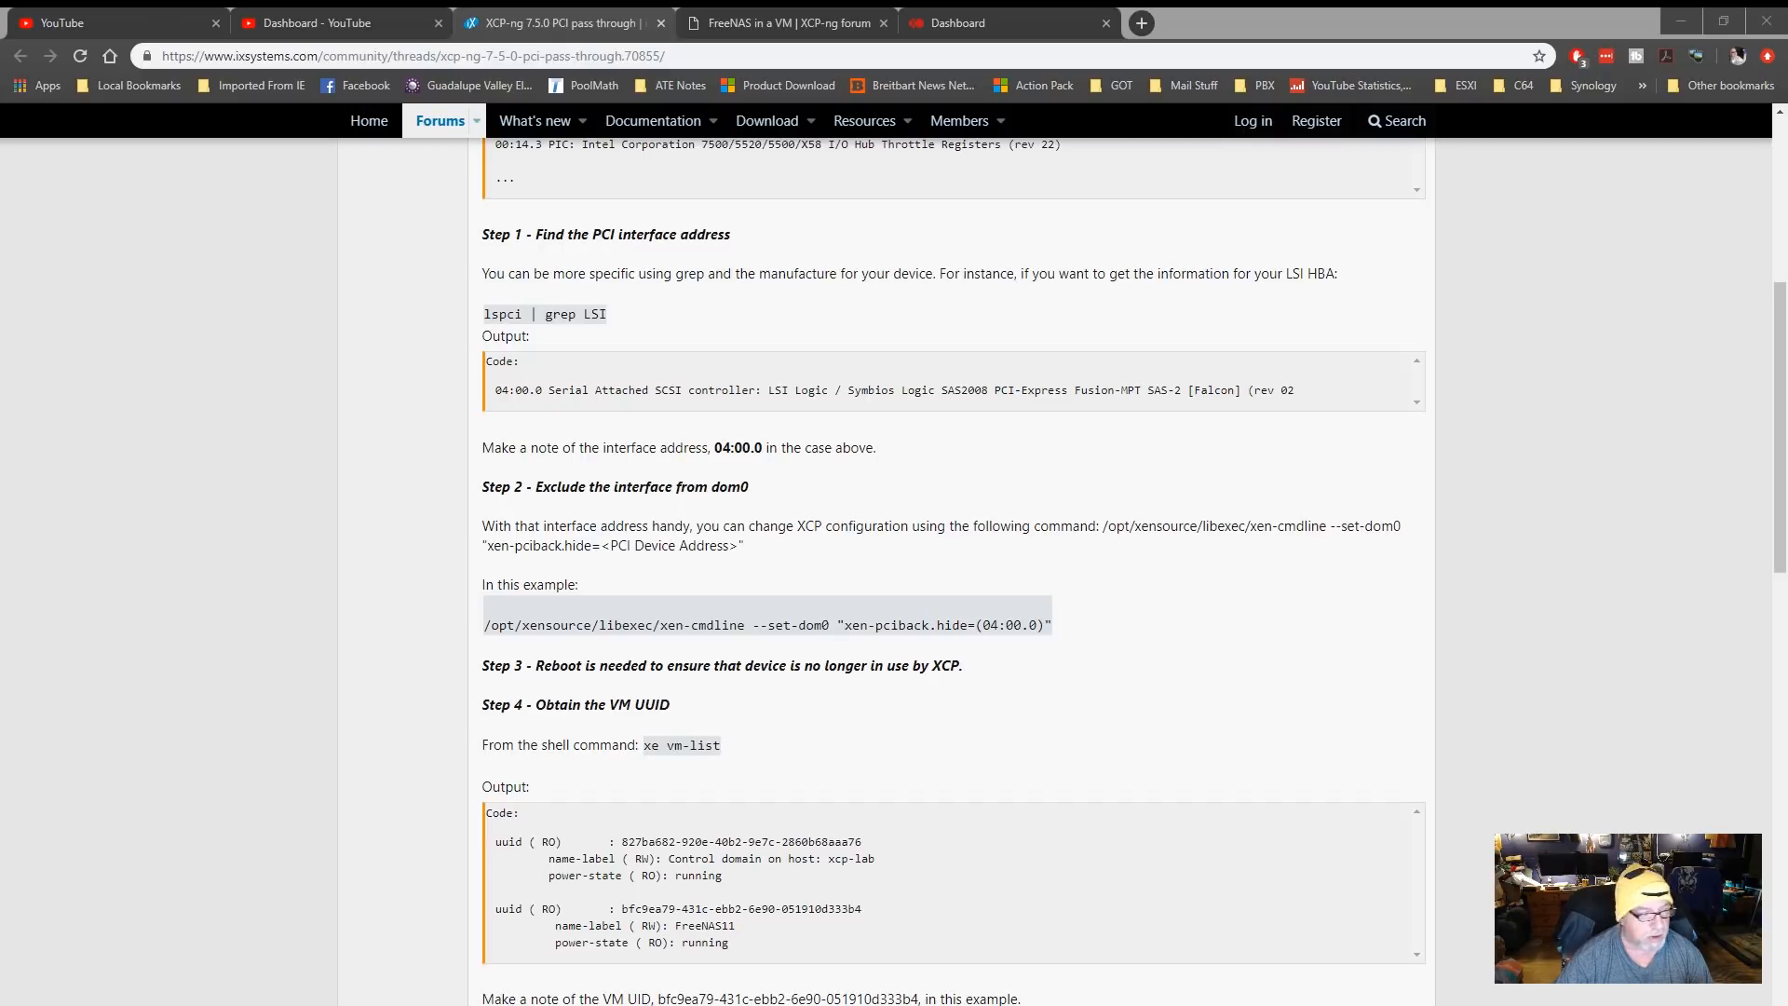
click(834, 743)
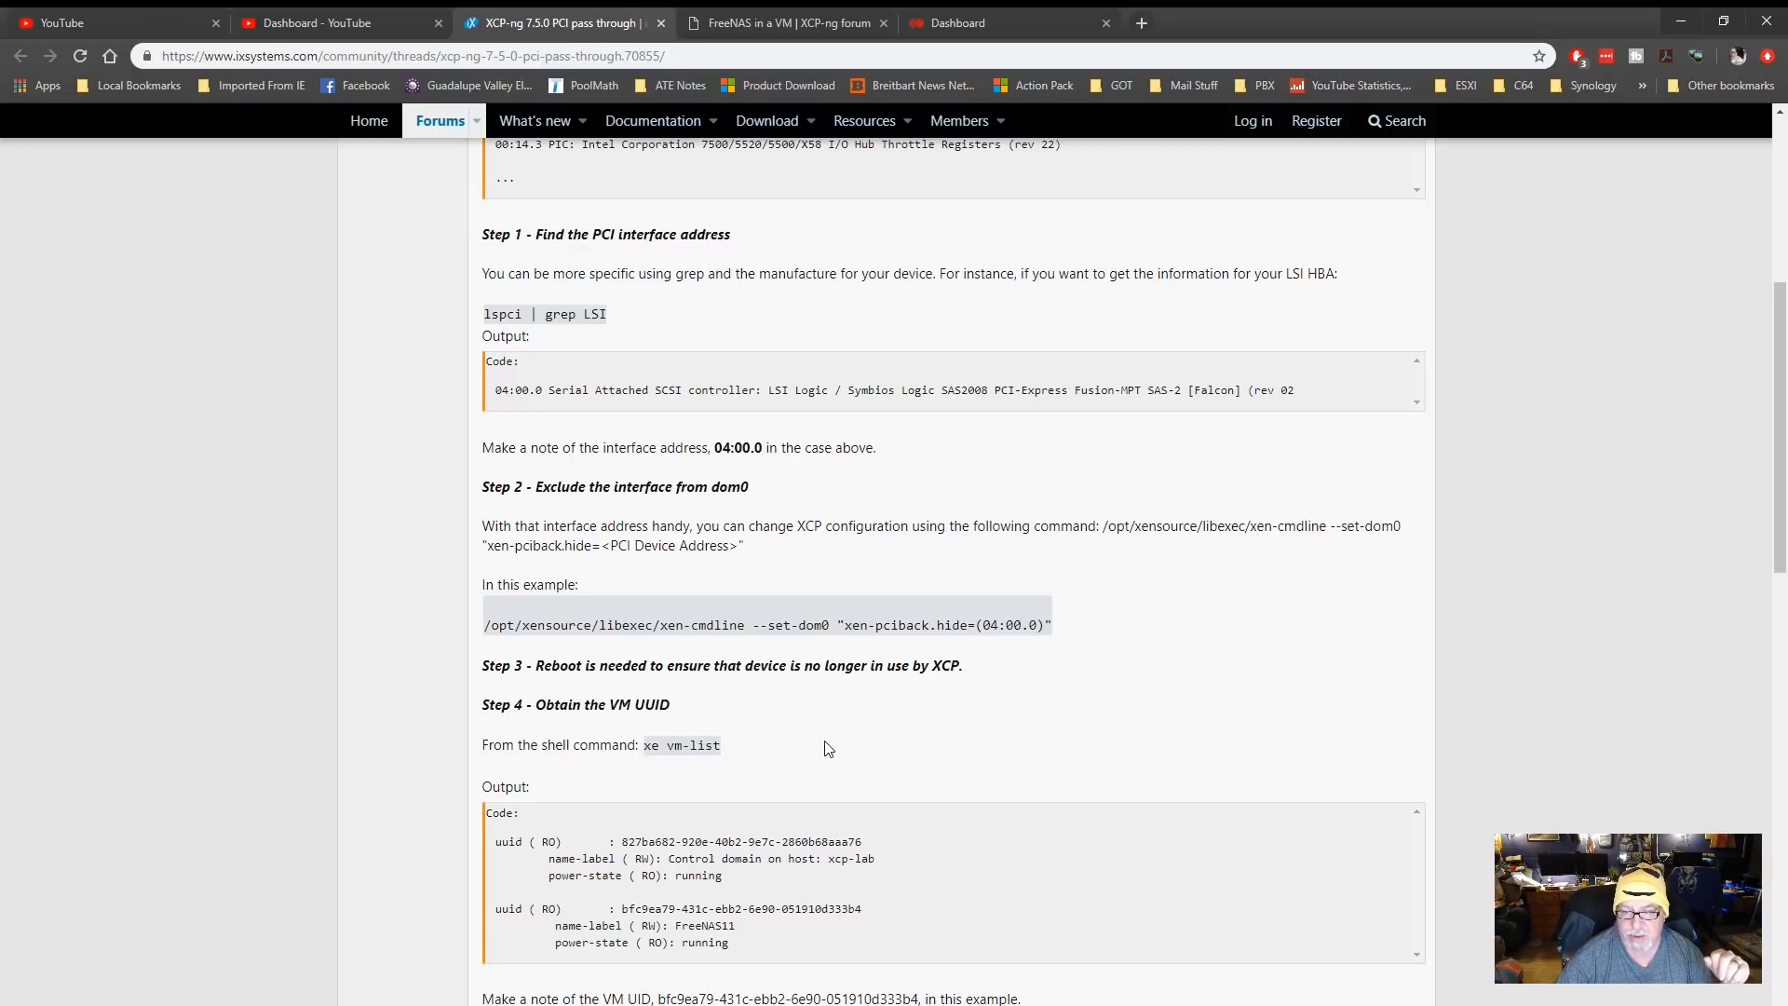
scroll(828, 748, down, 2)
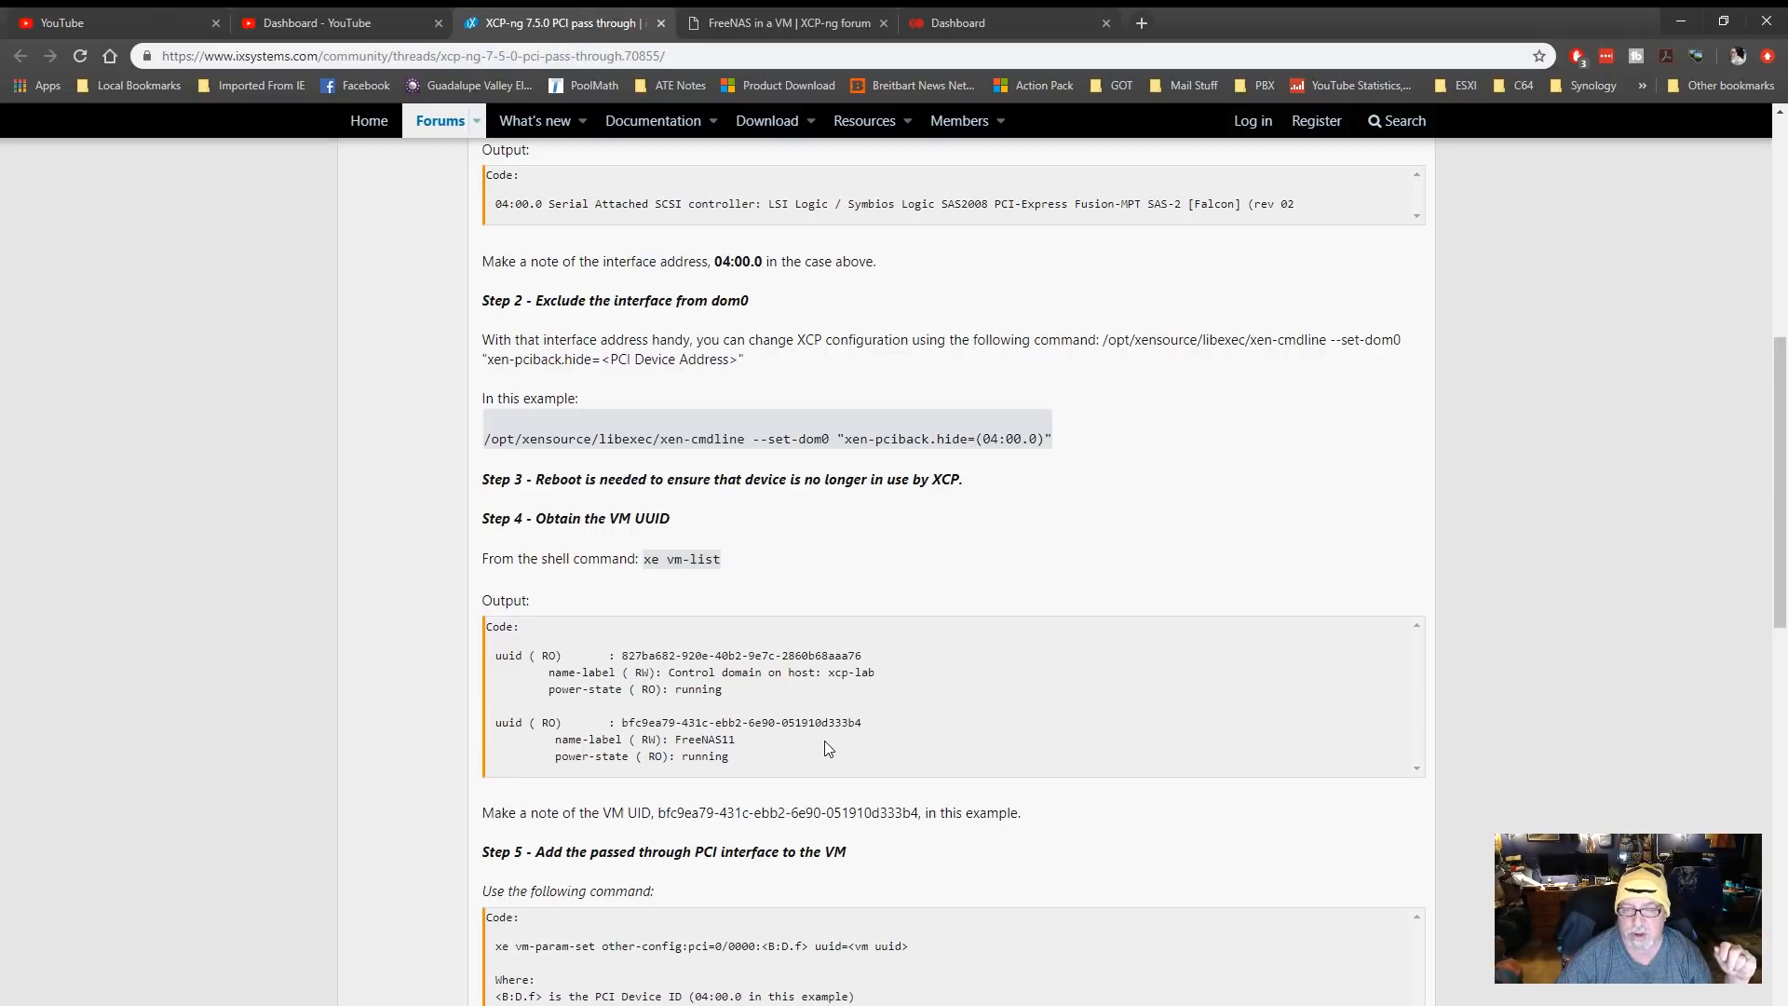
scroll(826, 747, down, 2)
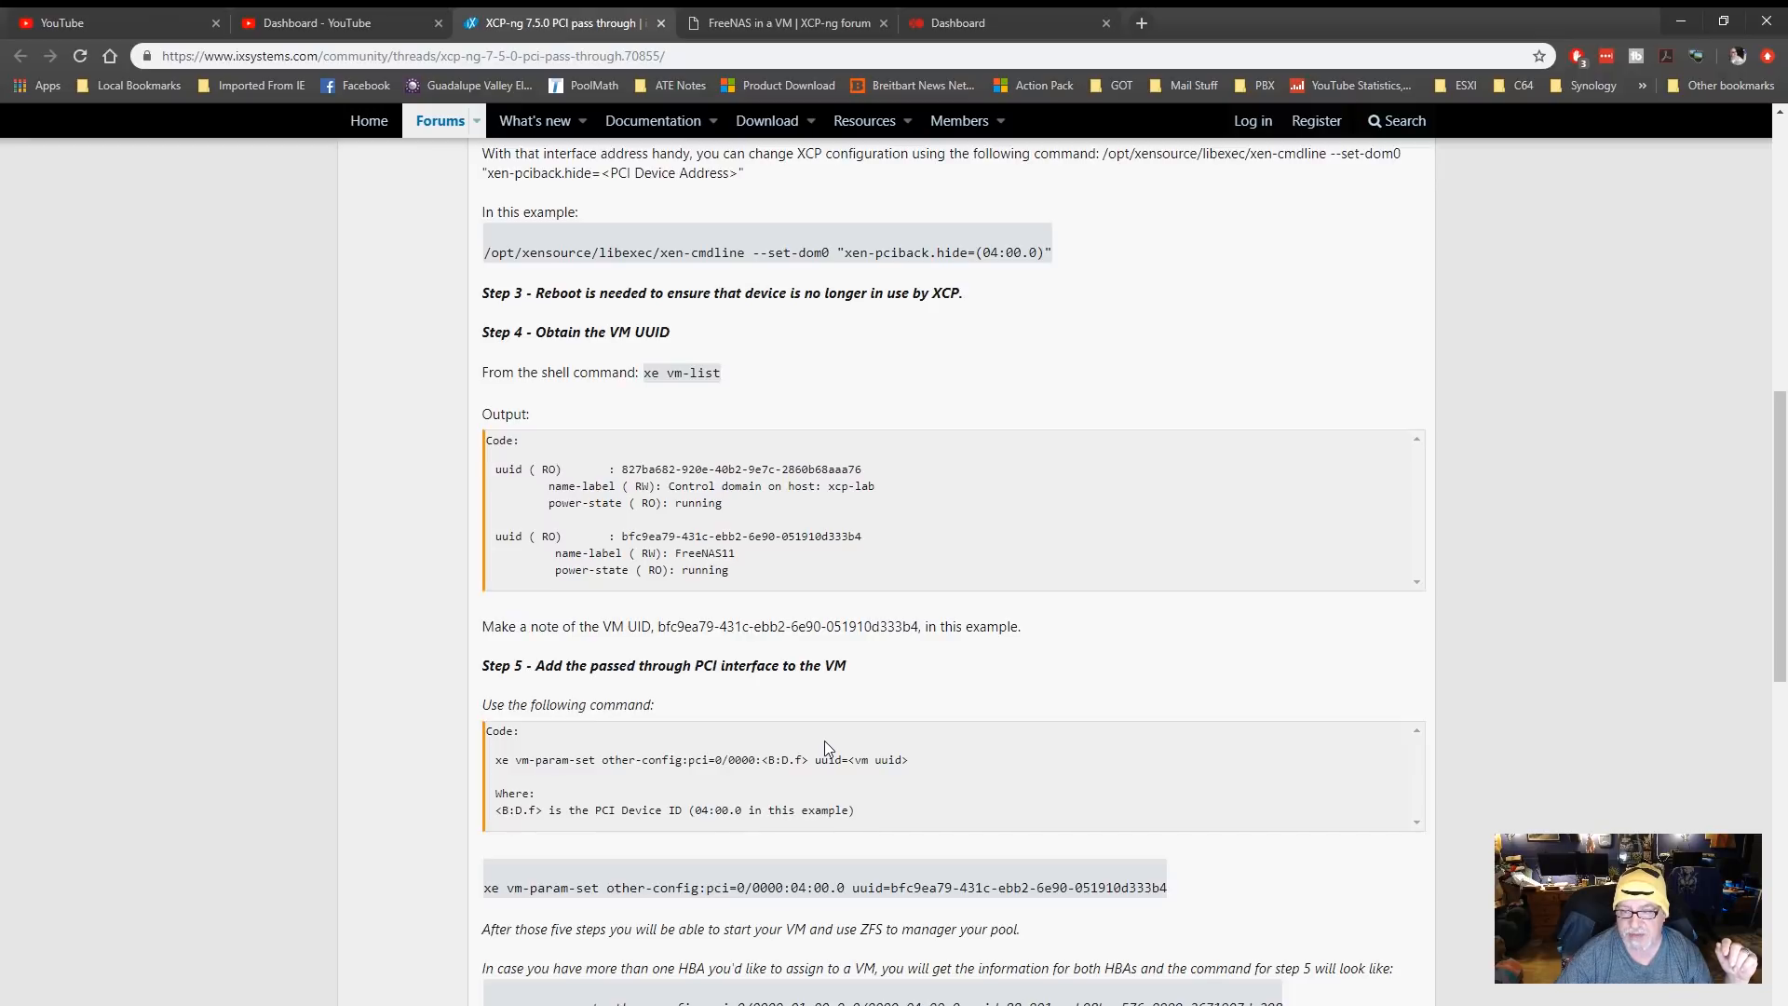
scroll(824, 748, down, 2)
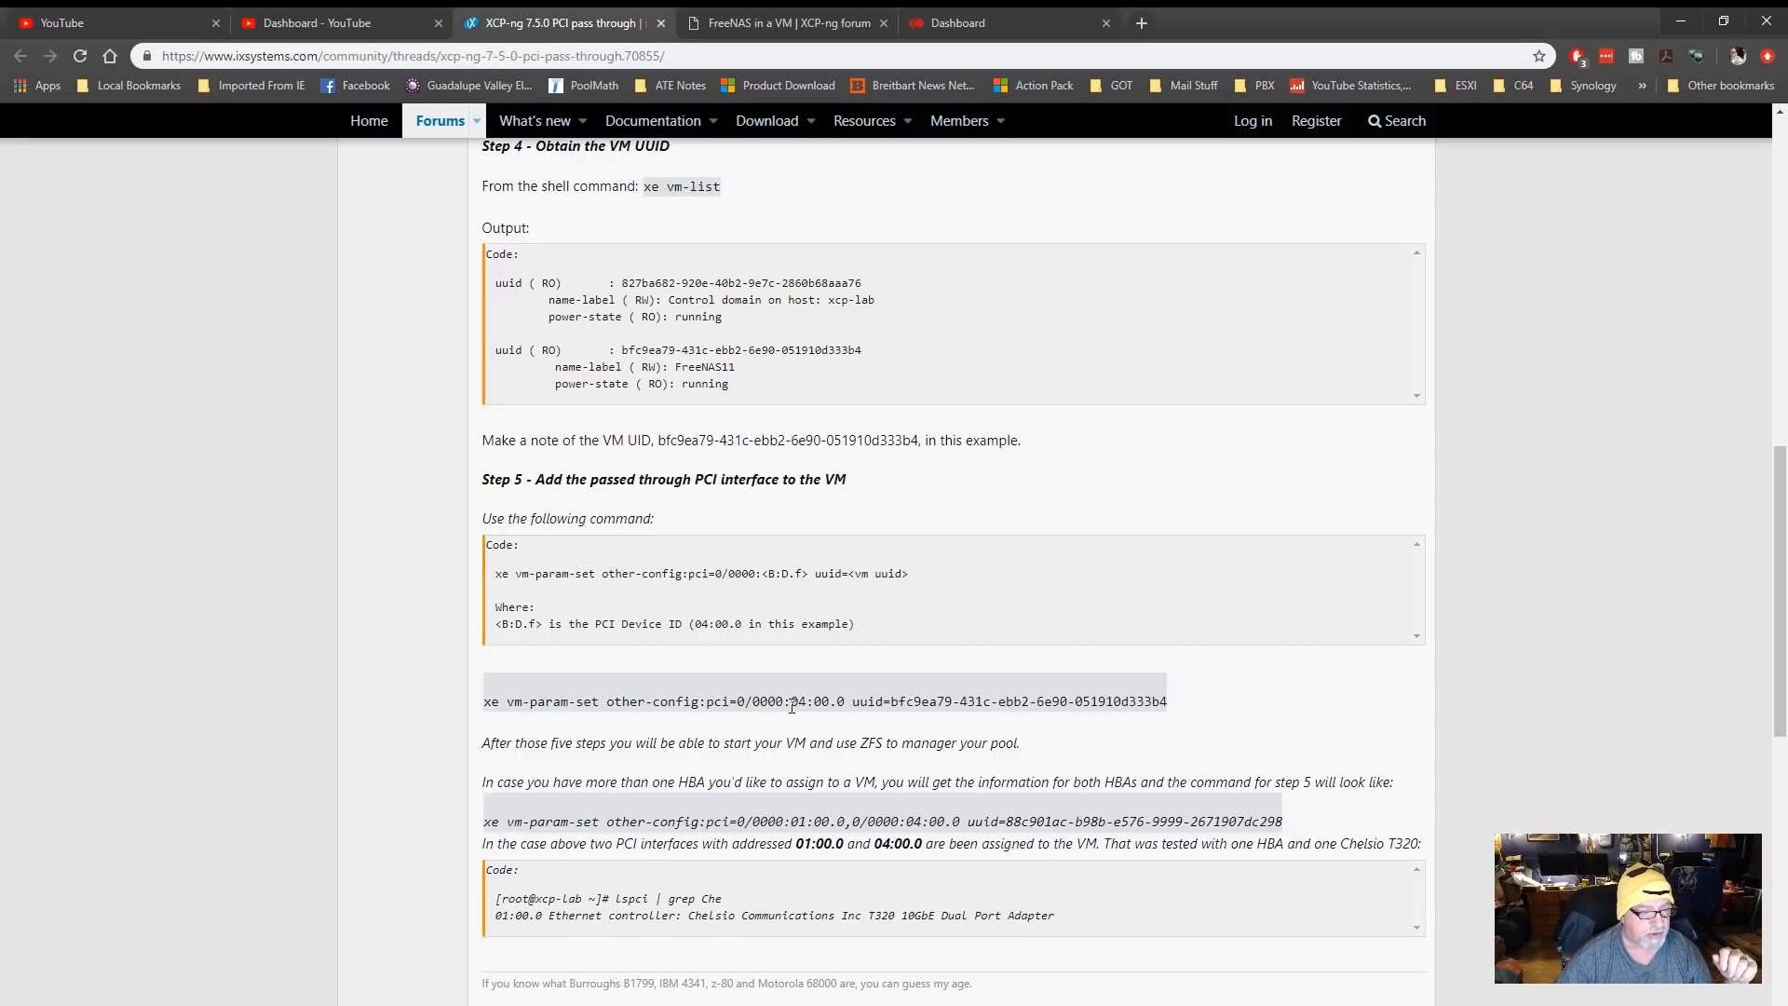
scroll(792, 705, down, 3)
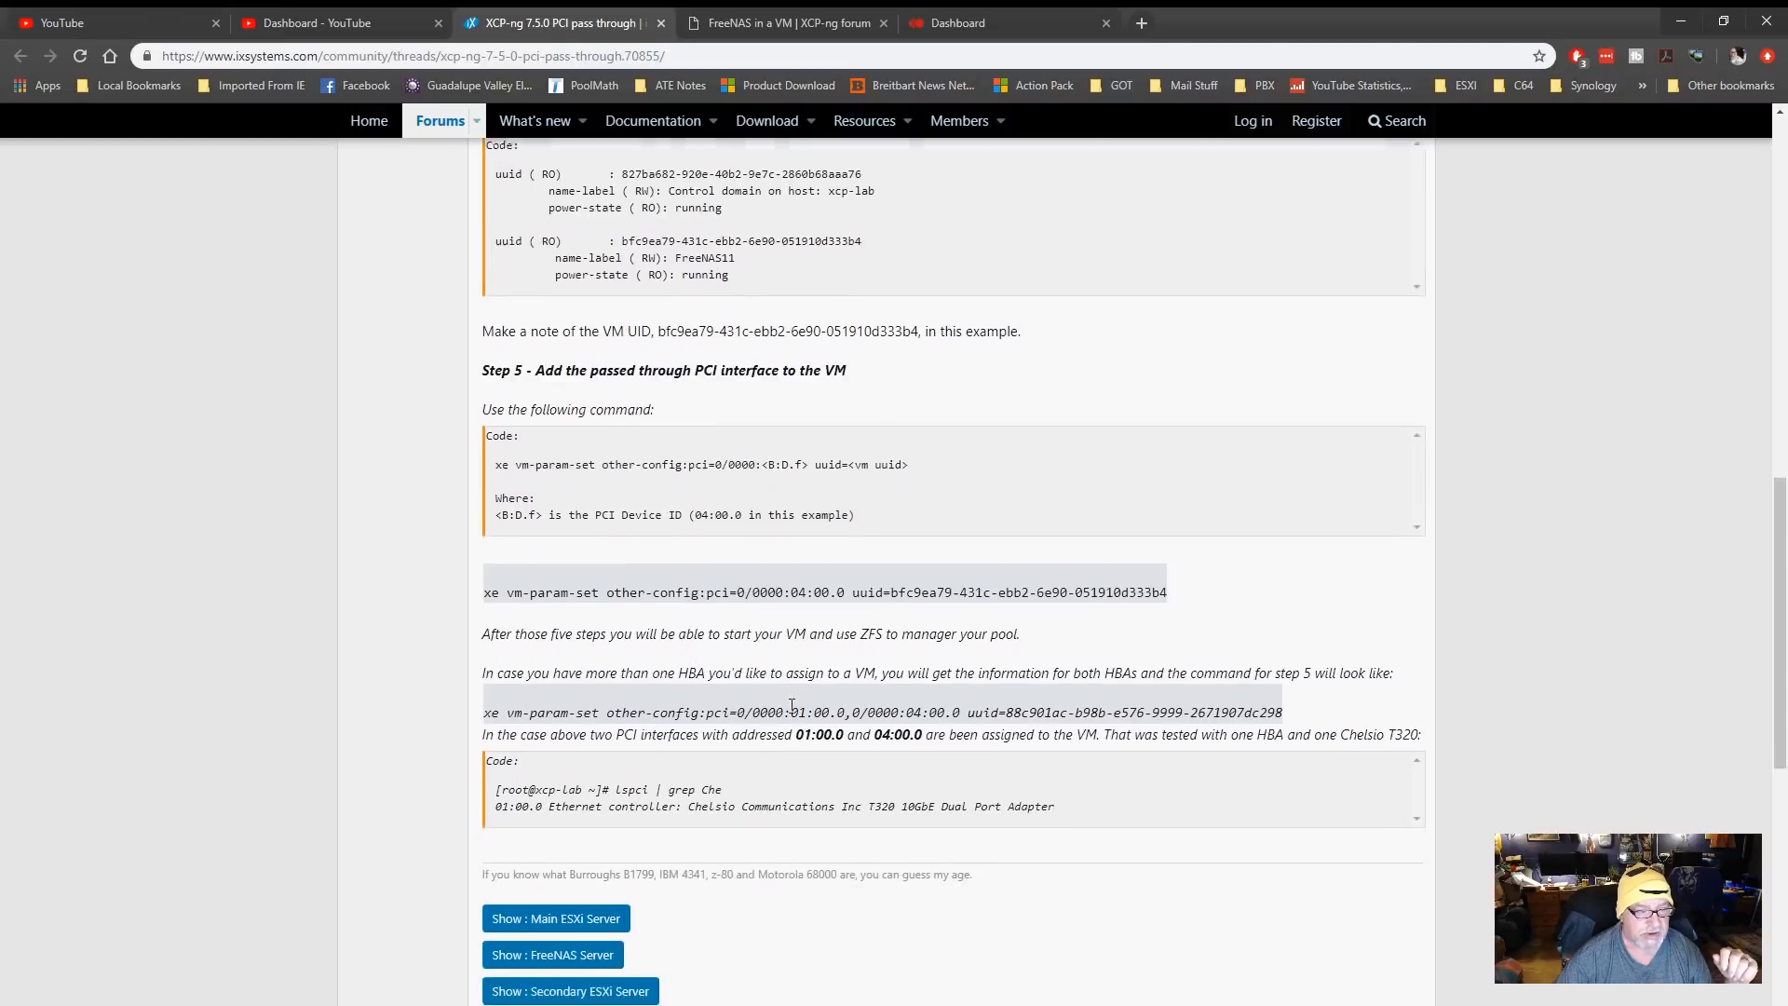
scroll(792, 706, up, 1)
scroll(791, 706, up, 14)
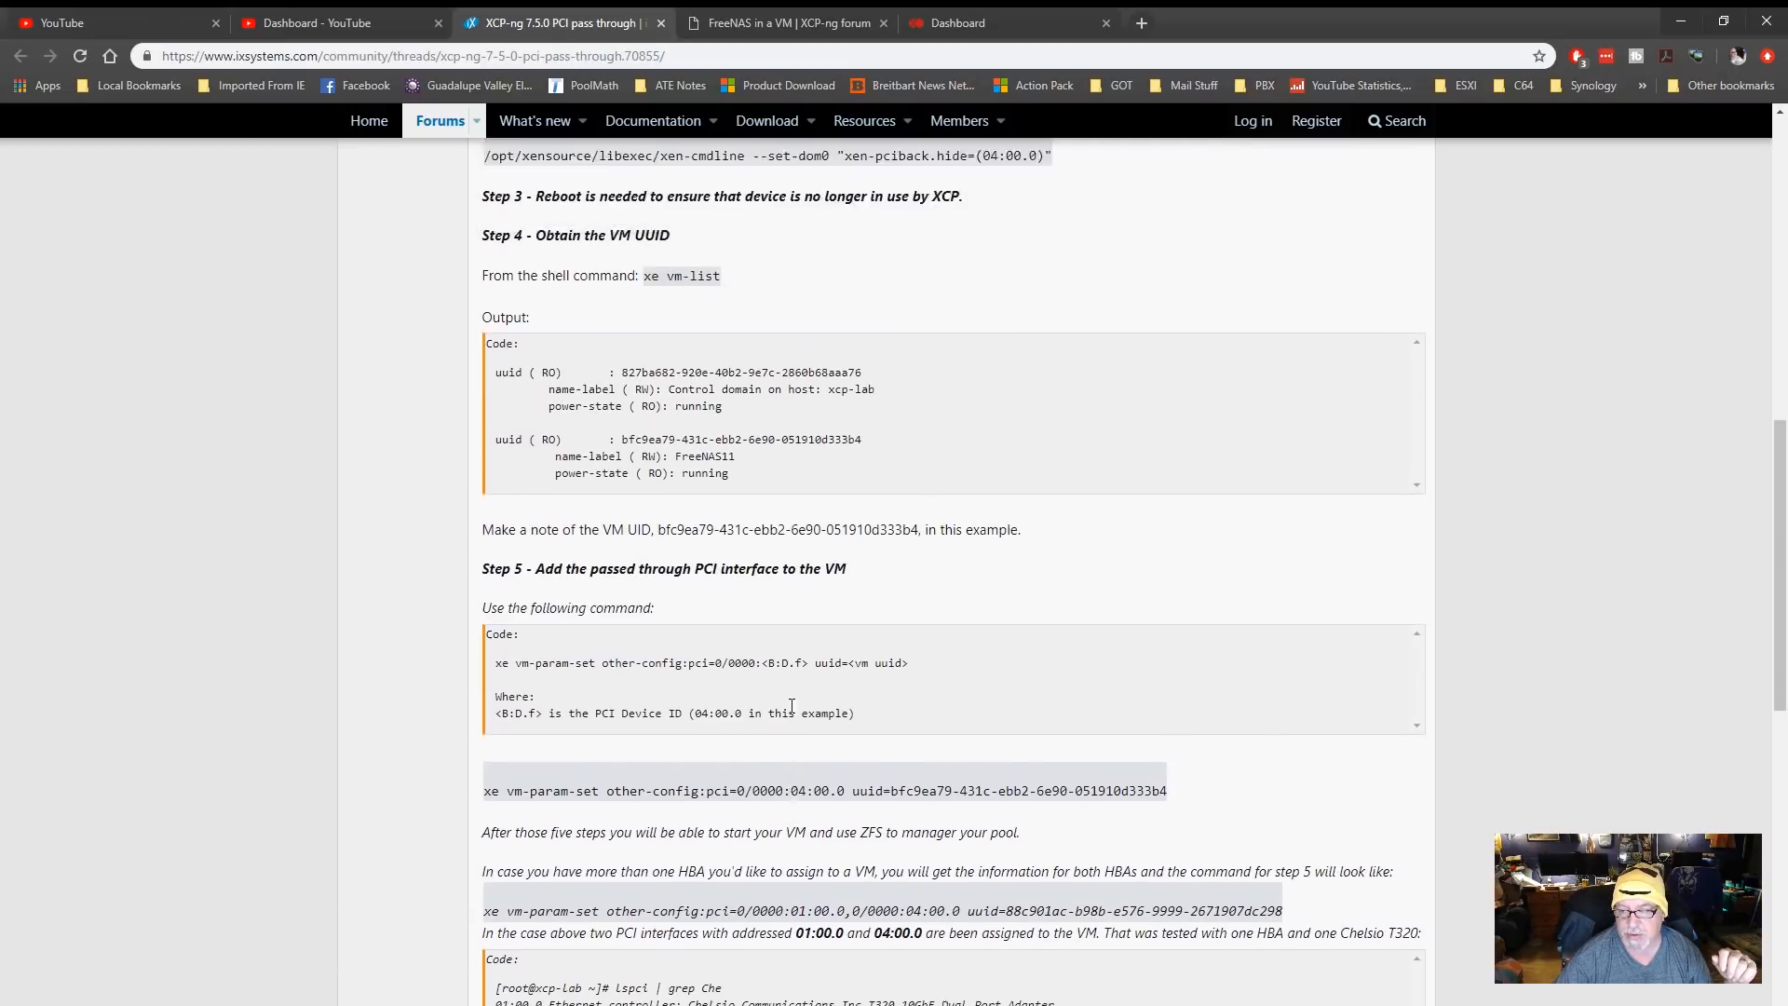
scroll(792, 705, up, 2)
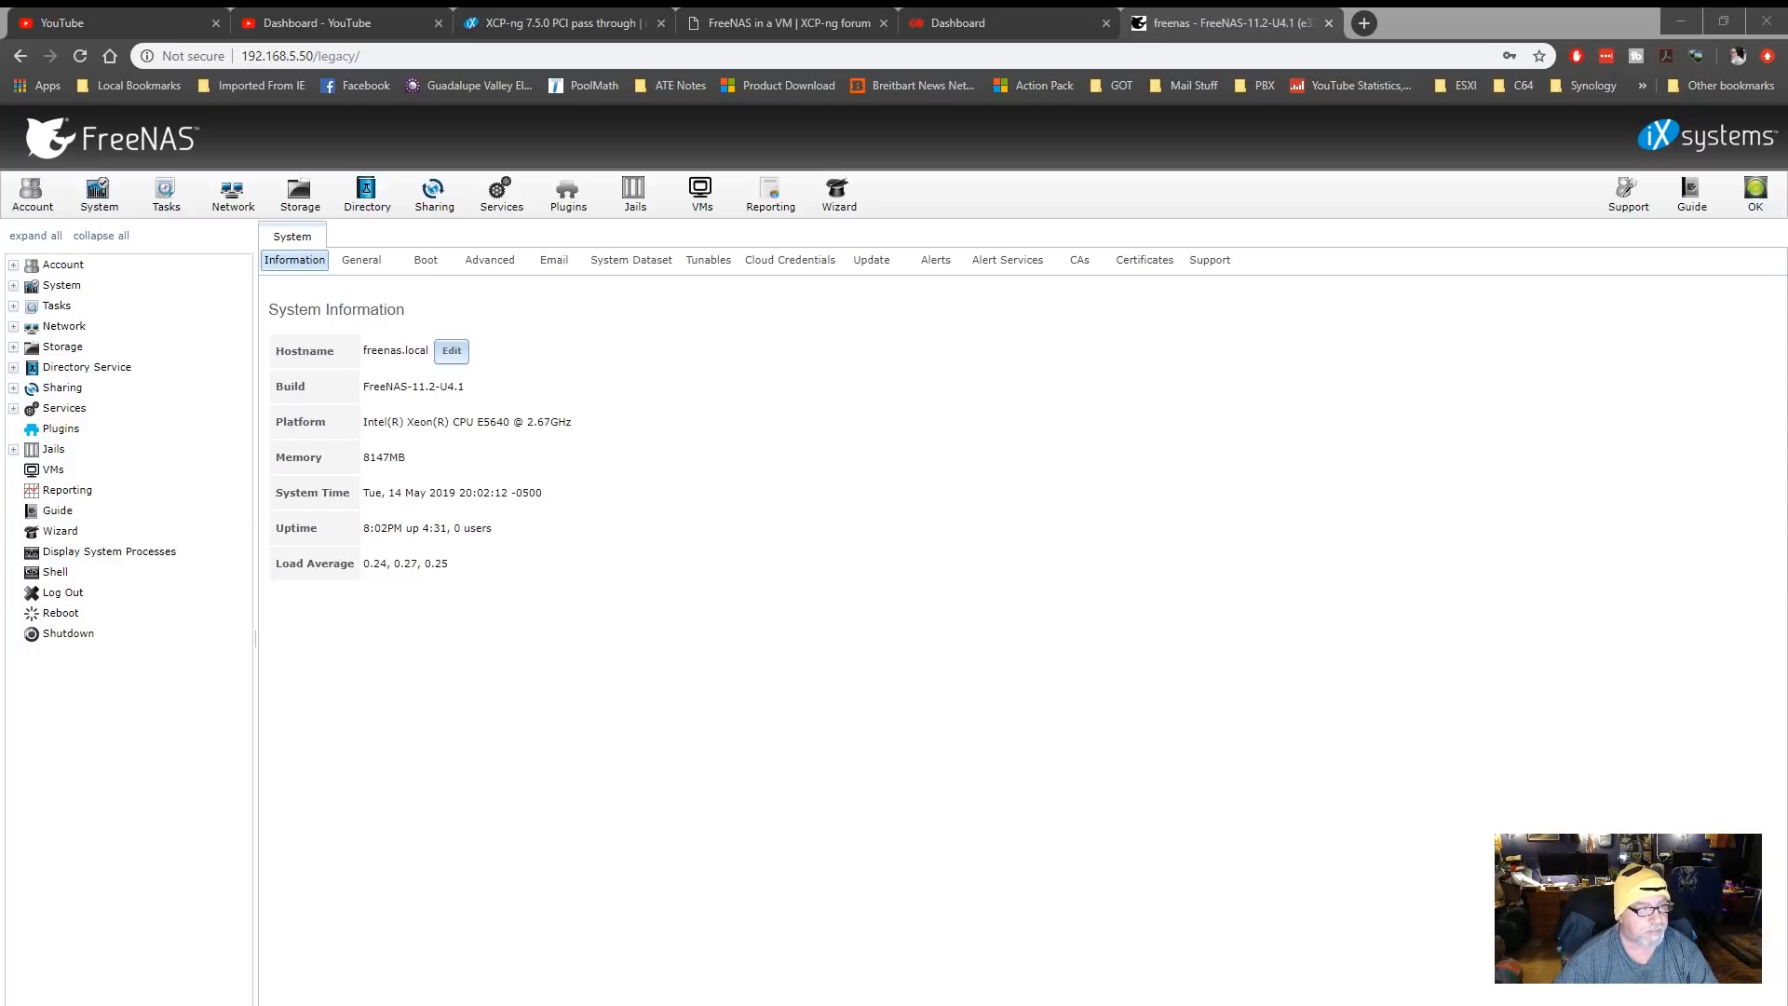
Switch to the FreeNAS web interface and review its storage volumes and system page
click(299, 194)
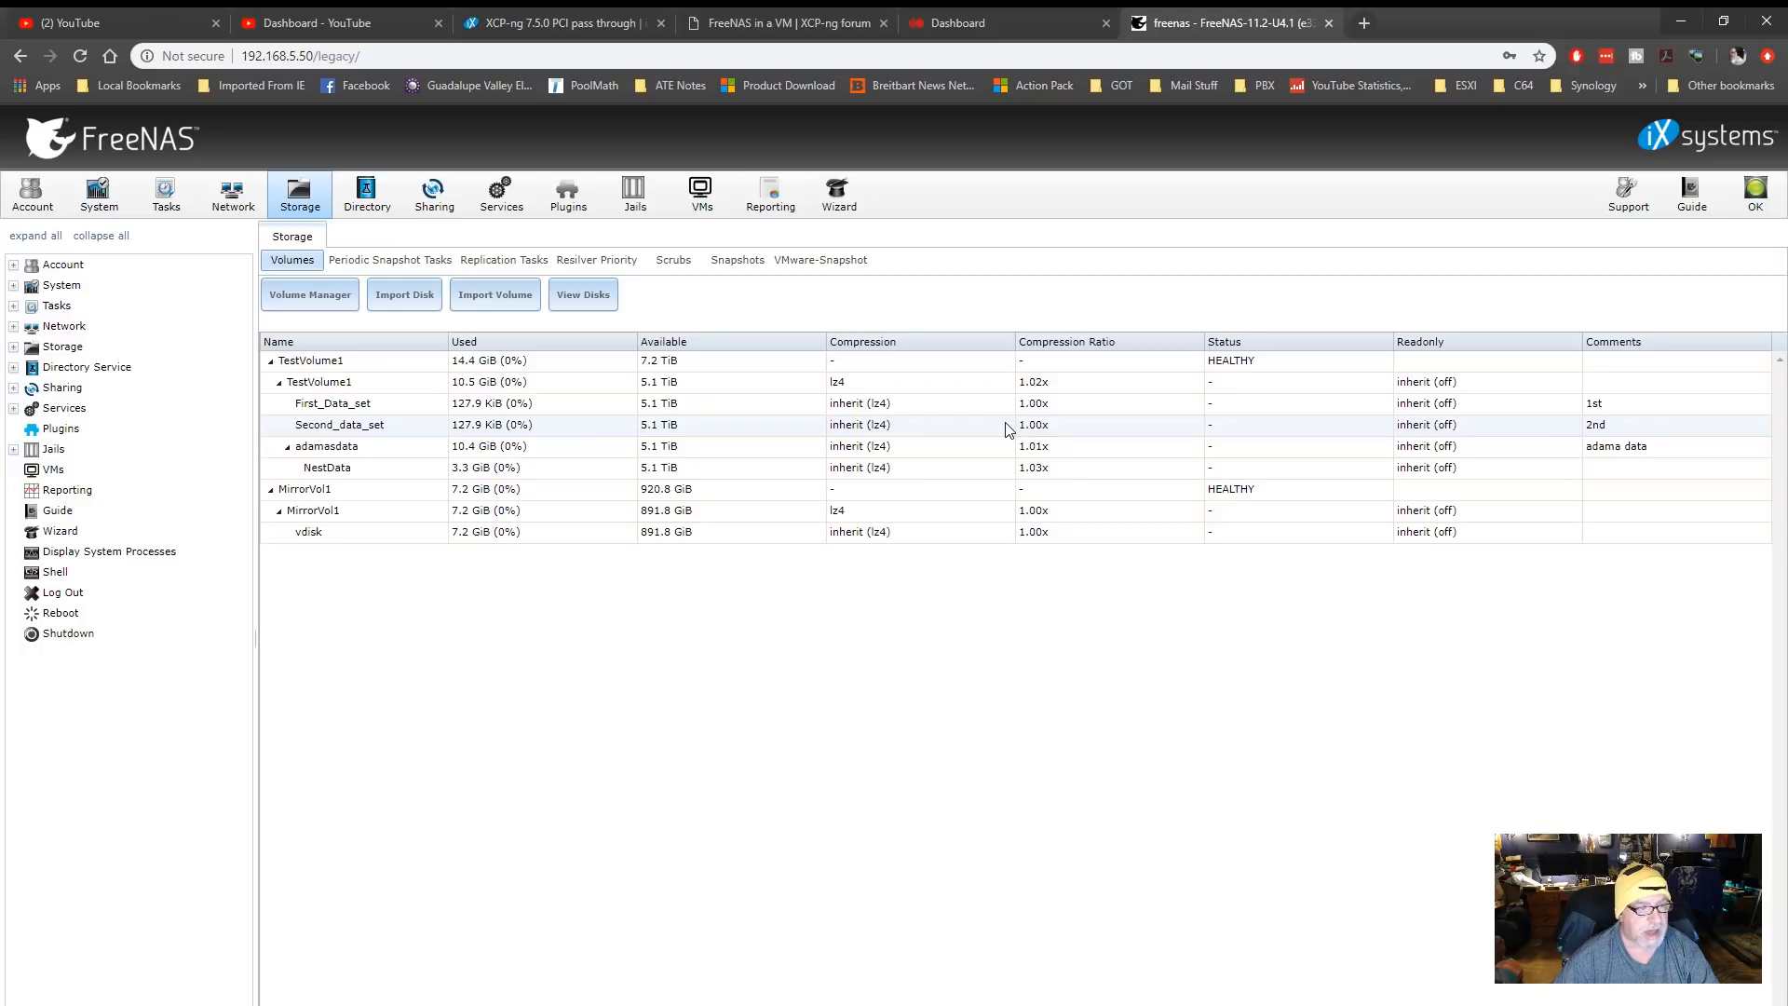
click(99, 196)
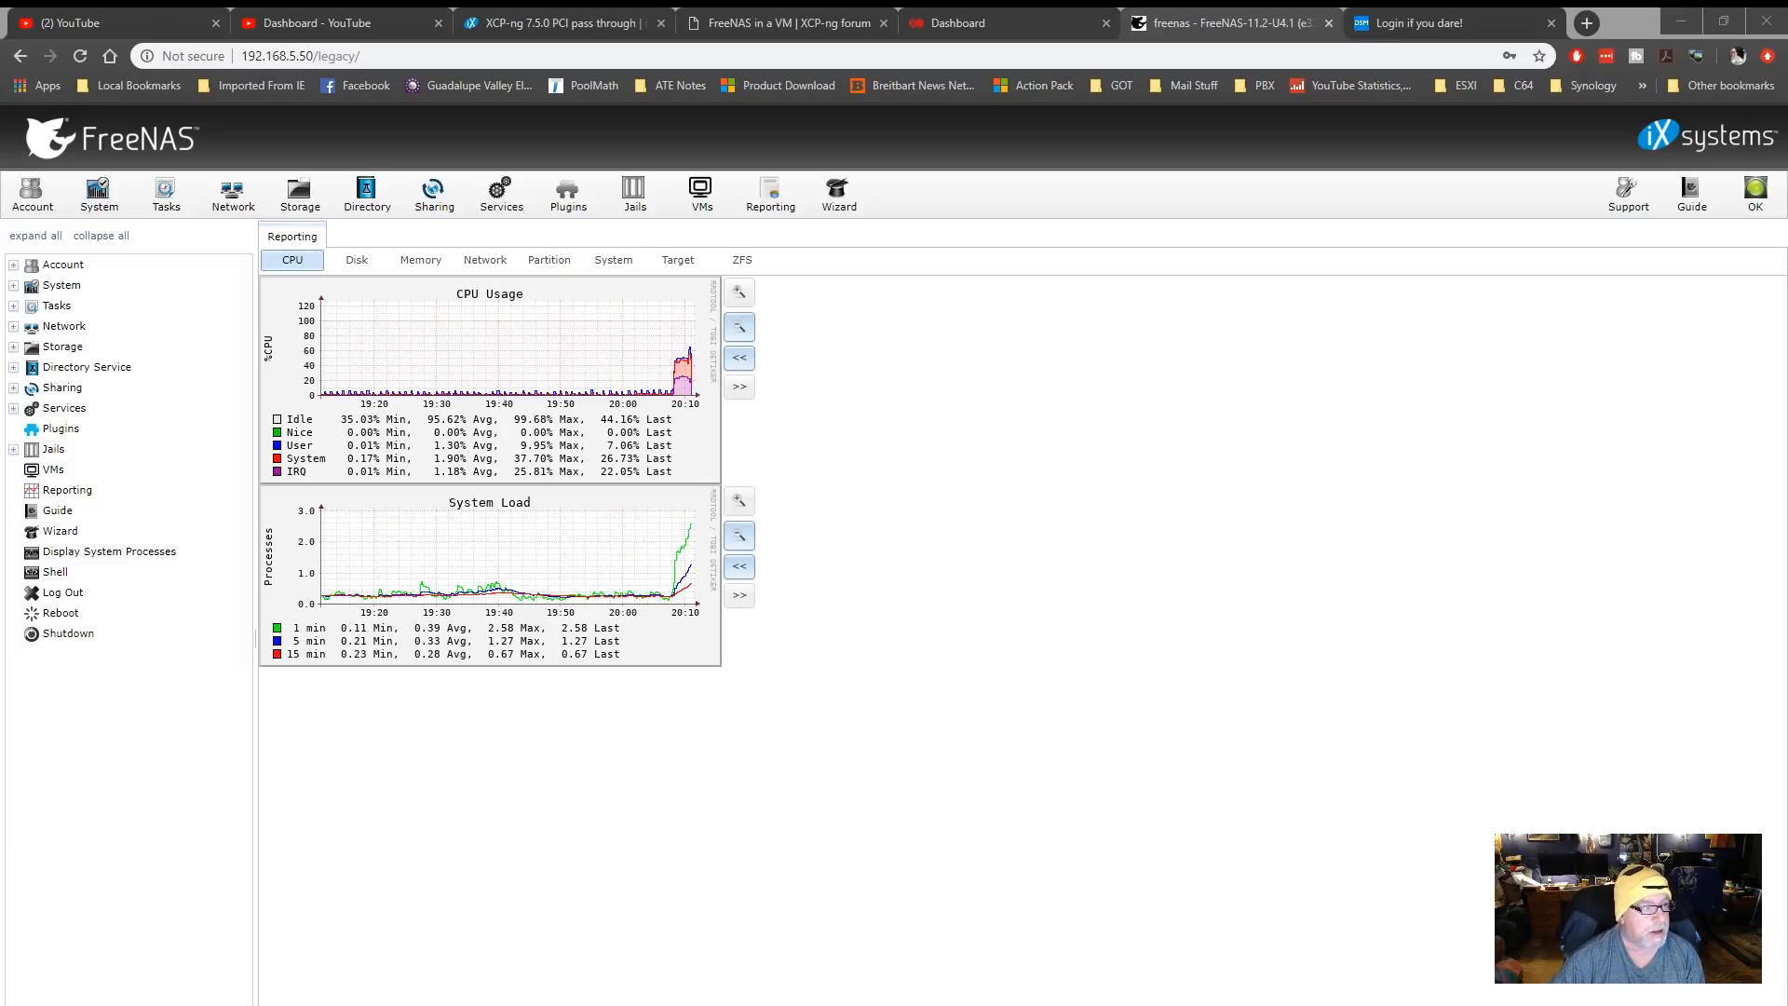
Examine the FreeNAS disk reports for I/O, busy percentage and latency of drives ada0 and da0 to da5
click(356, 261)
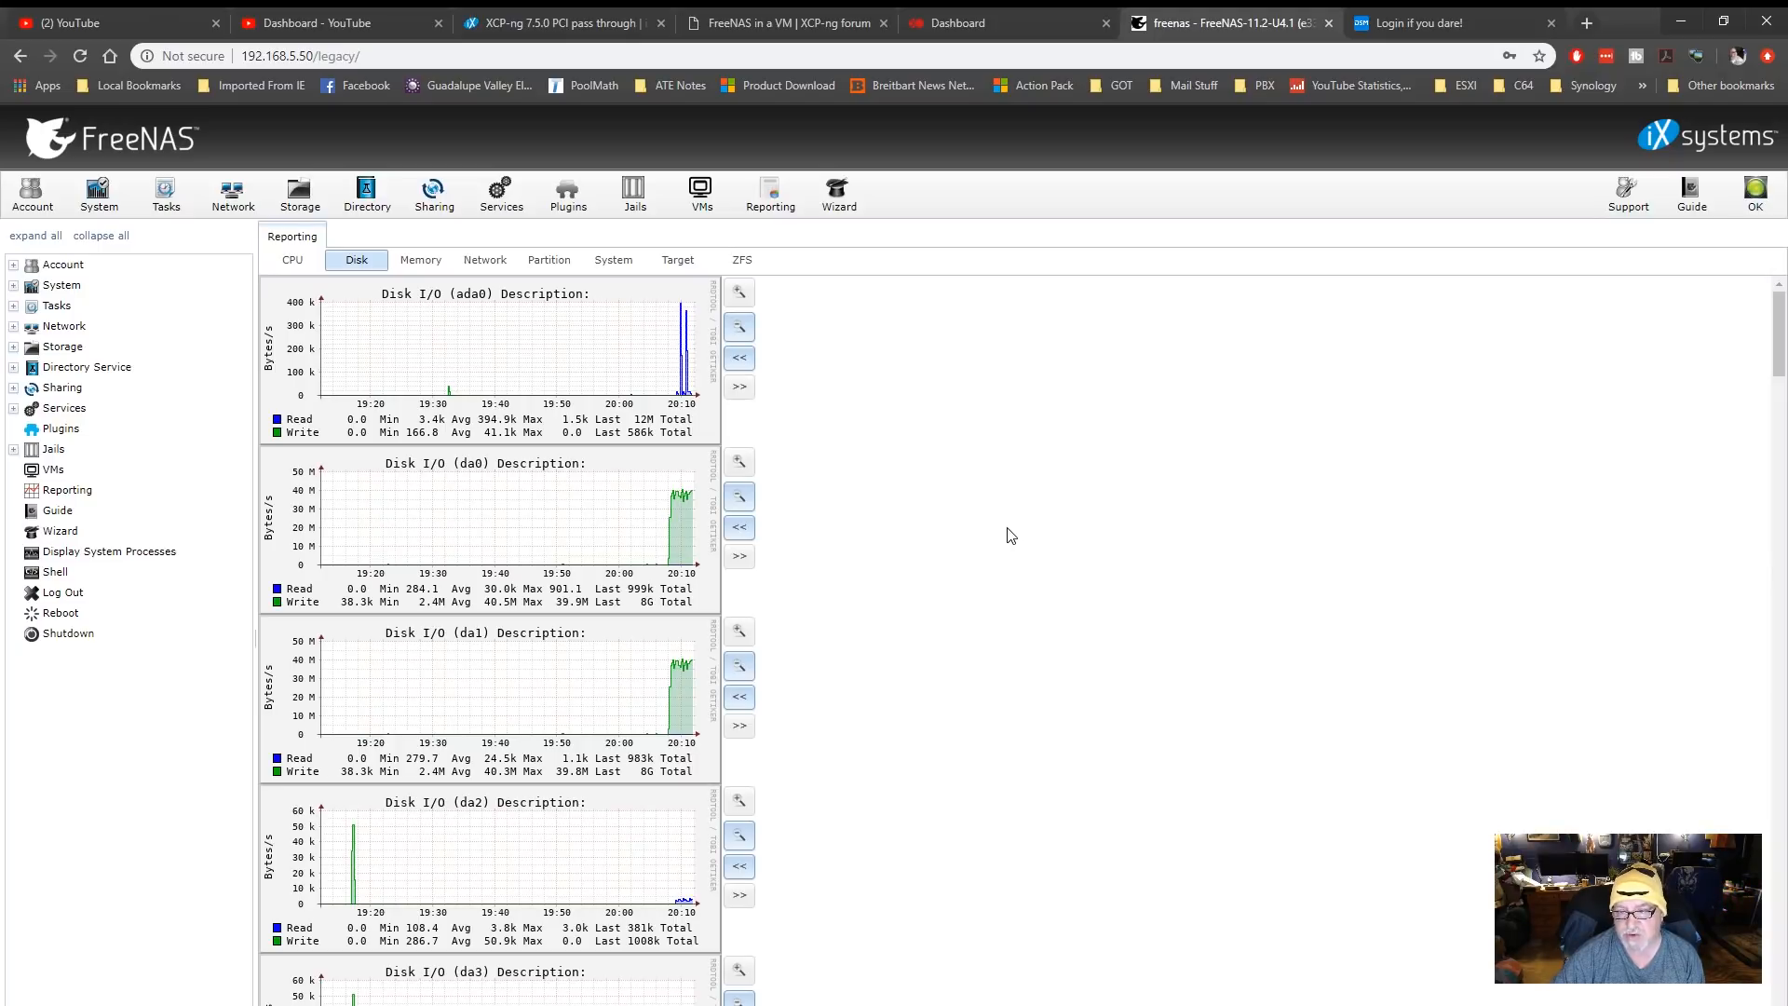
scroll(1010, 535, down, 3)
scroll(1011, 536, down, 6)
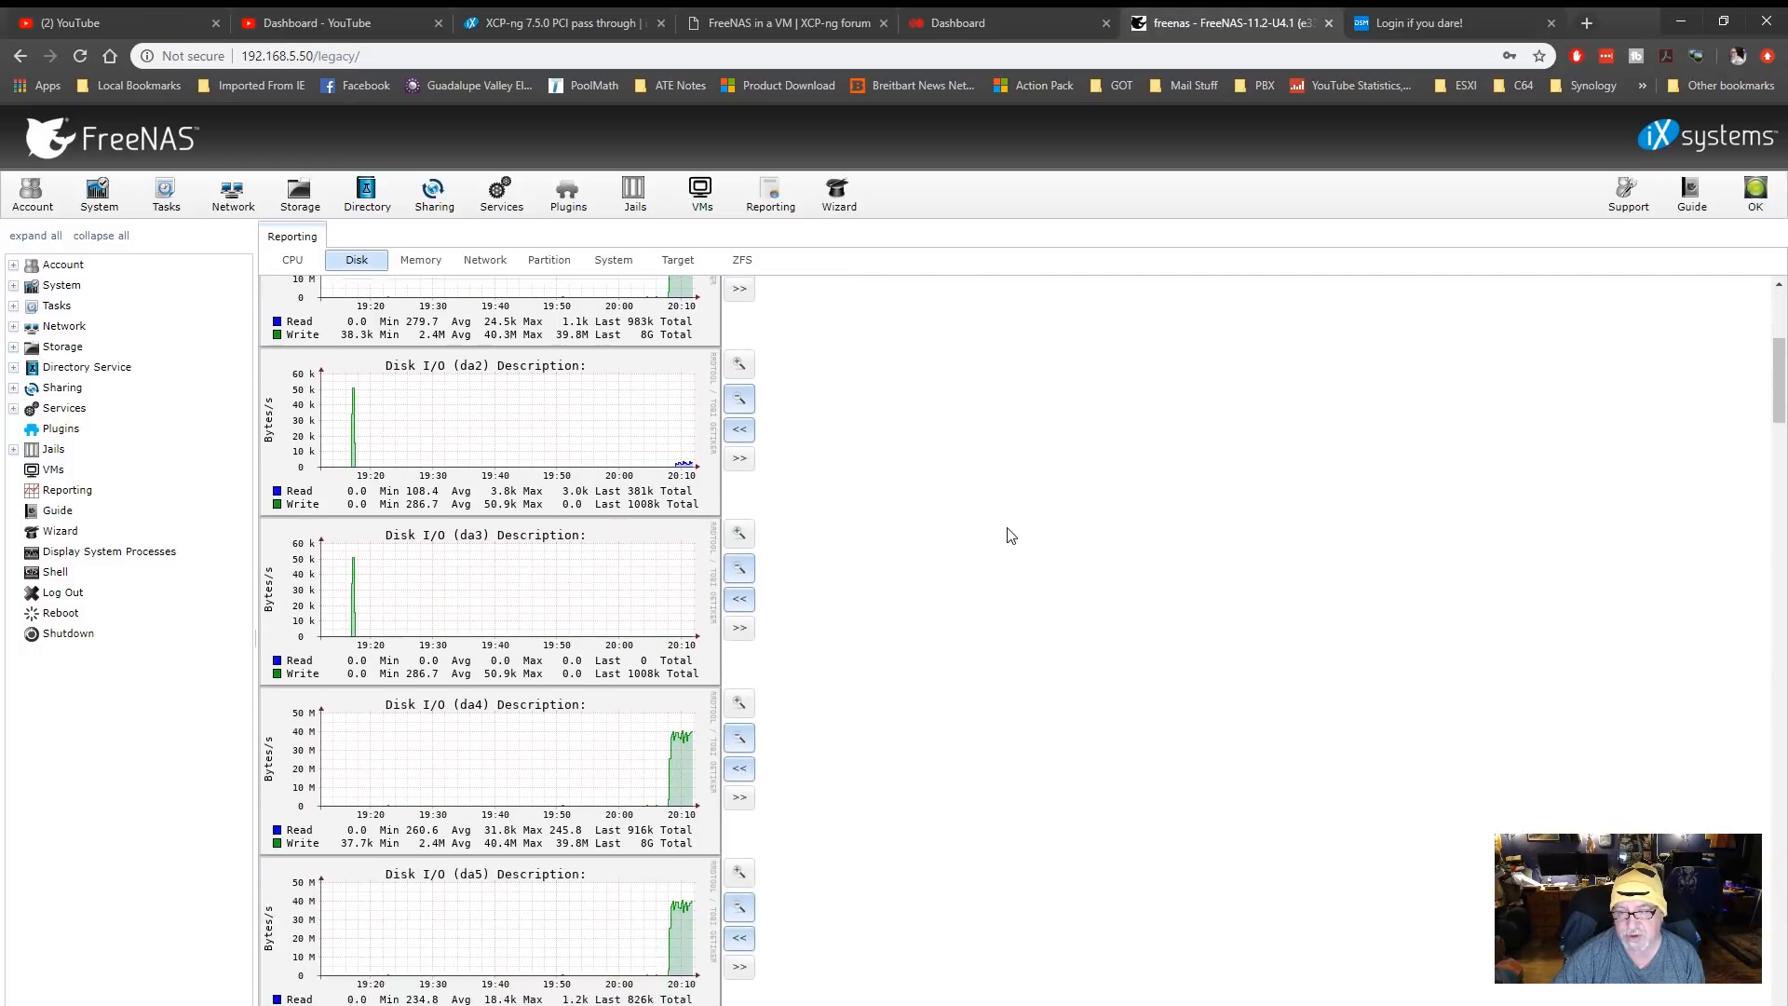
scroll(1011, 536, down, 1)
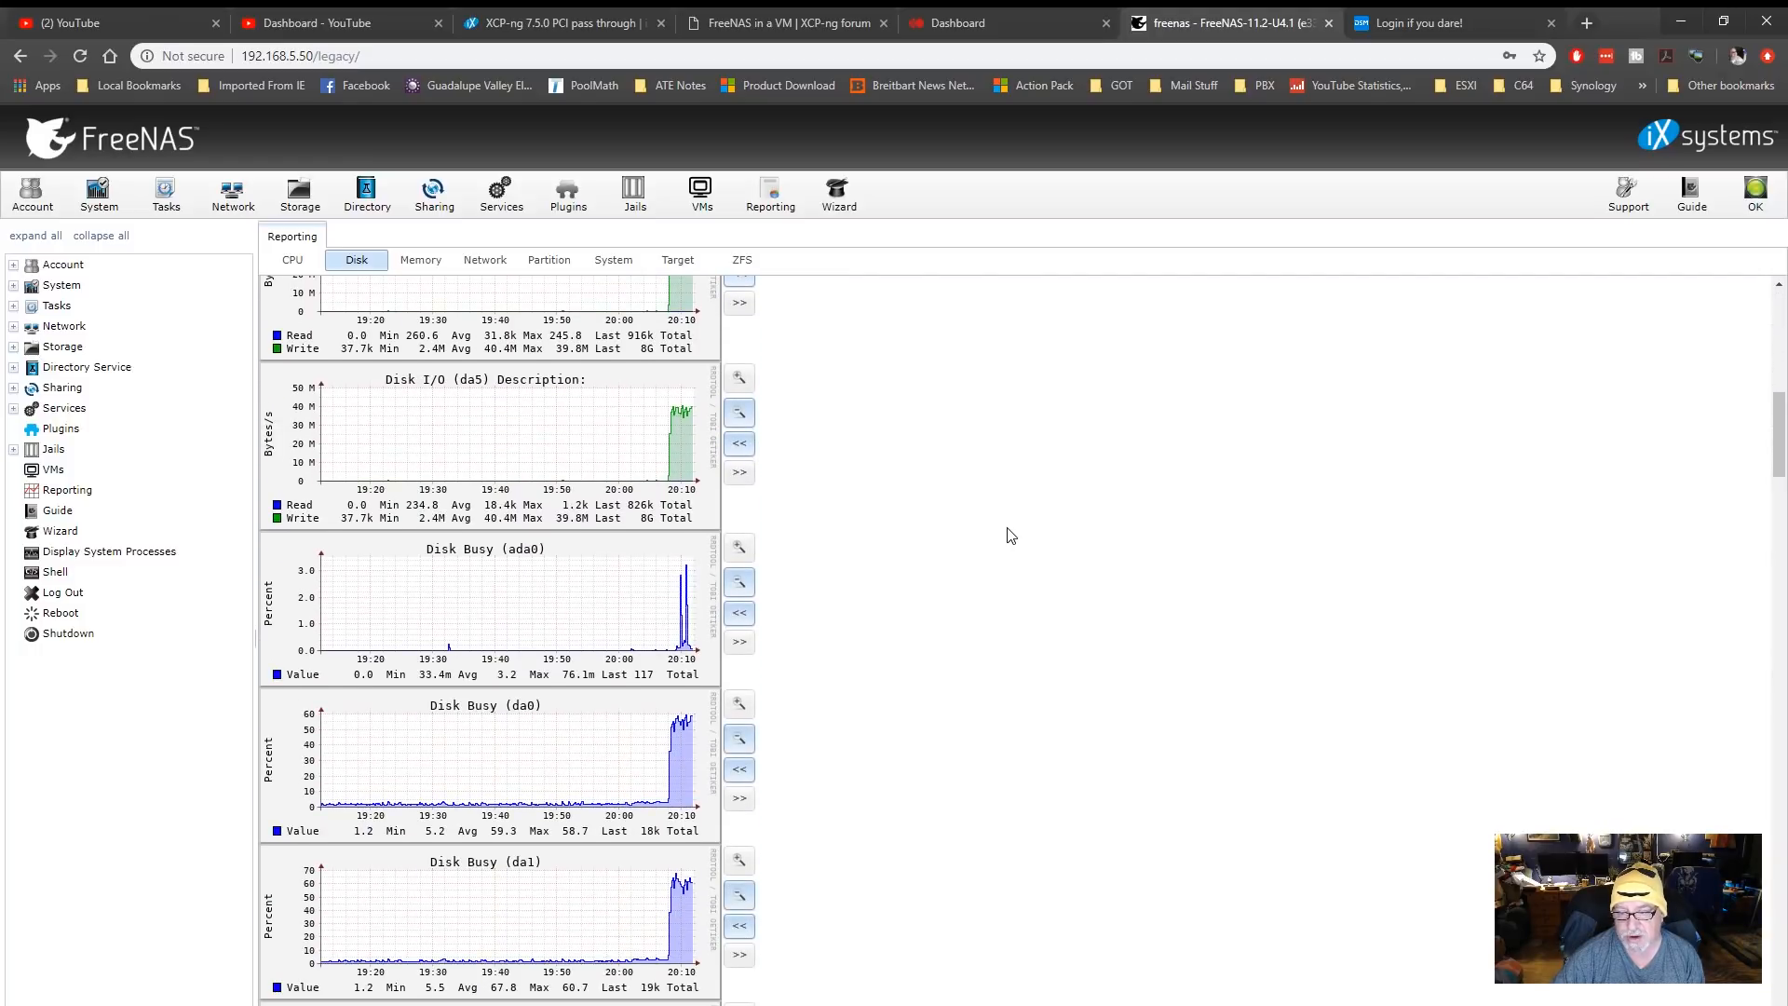
scroll(1011, 536, down, 2)
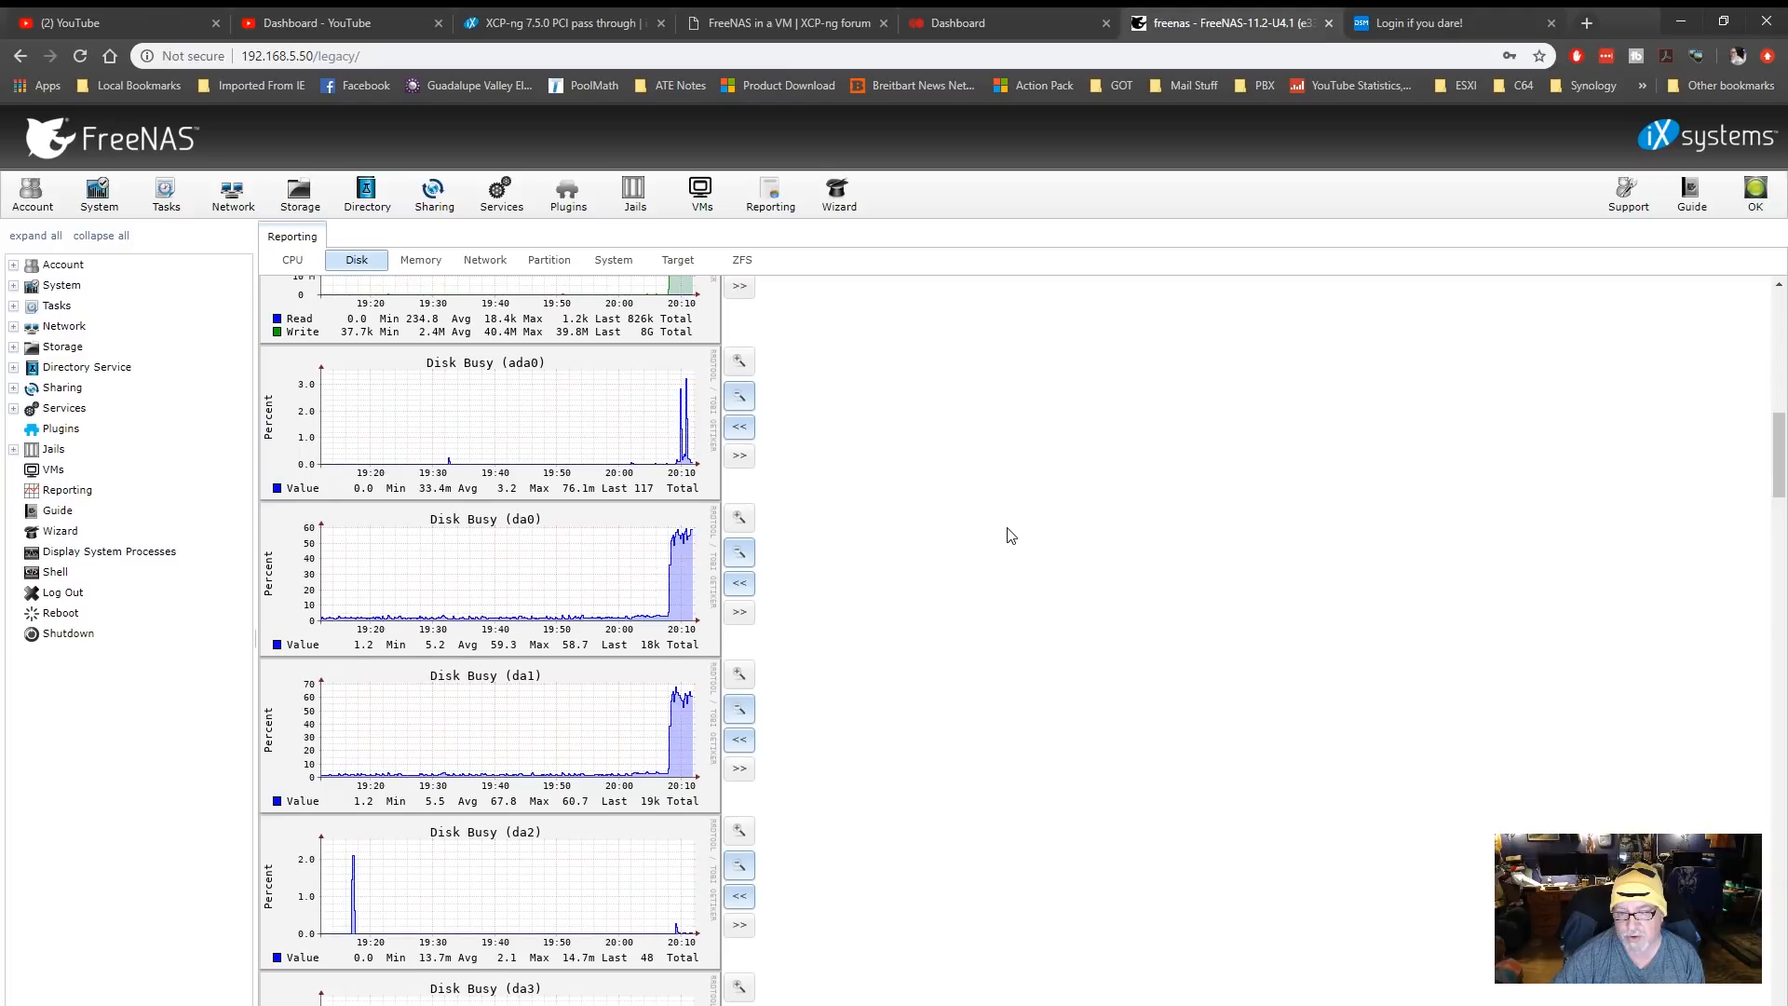
scroll(1011, 535, down, 3)
scroll(1011, 536, down, 2)
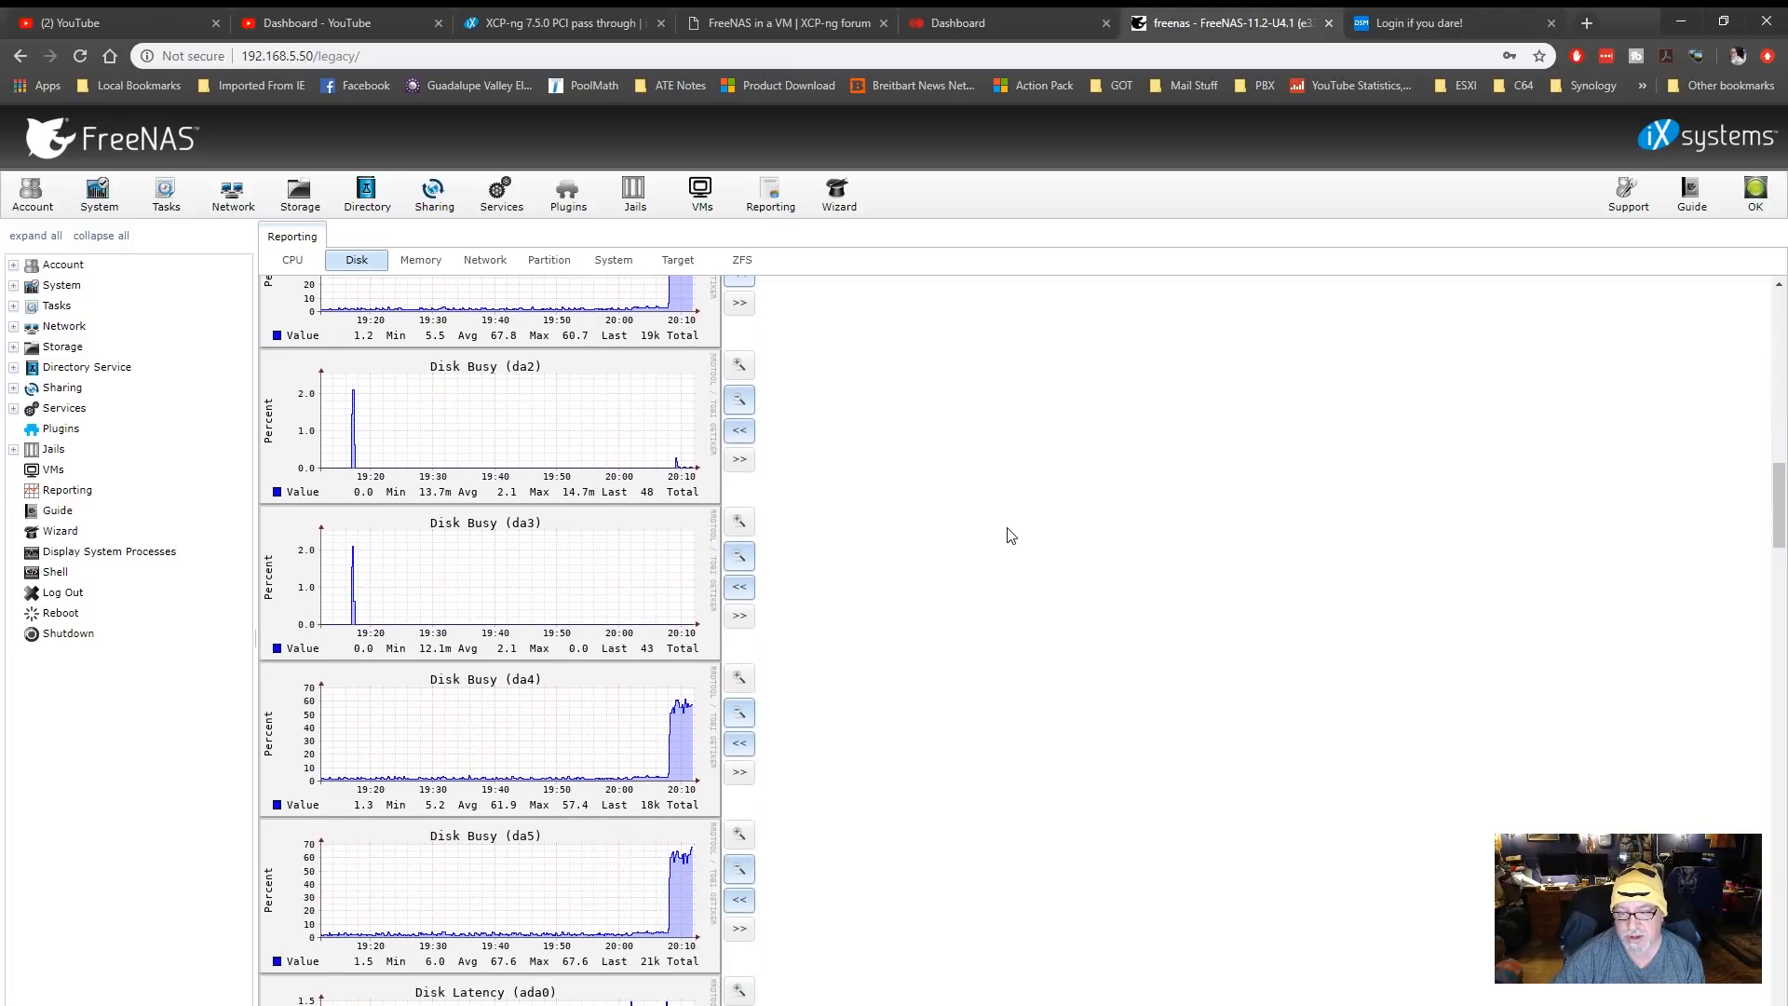
scroll(1010, 536, down, 3)
scroll(1011, 536, down, 2)
scroll(1012, 536, down, 2)
scroll(1011, 536, down, 6)
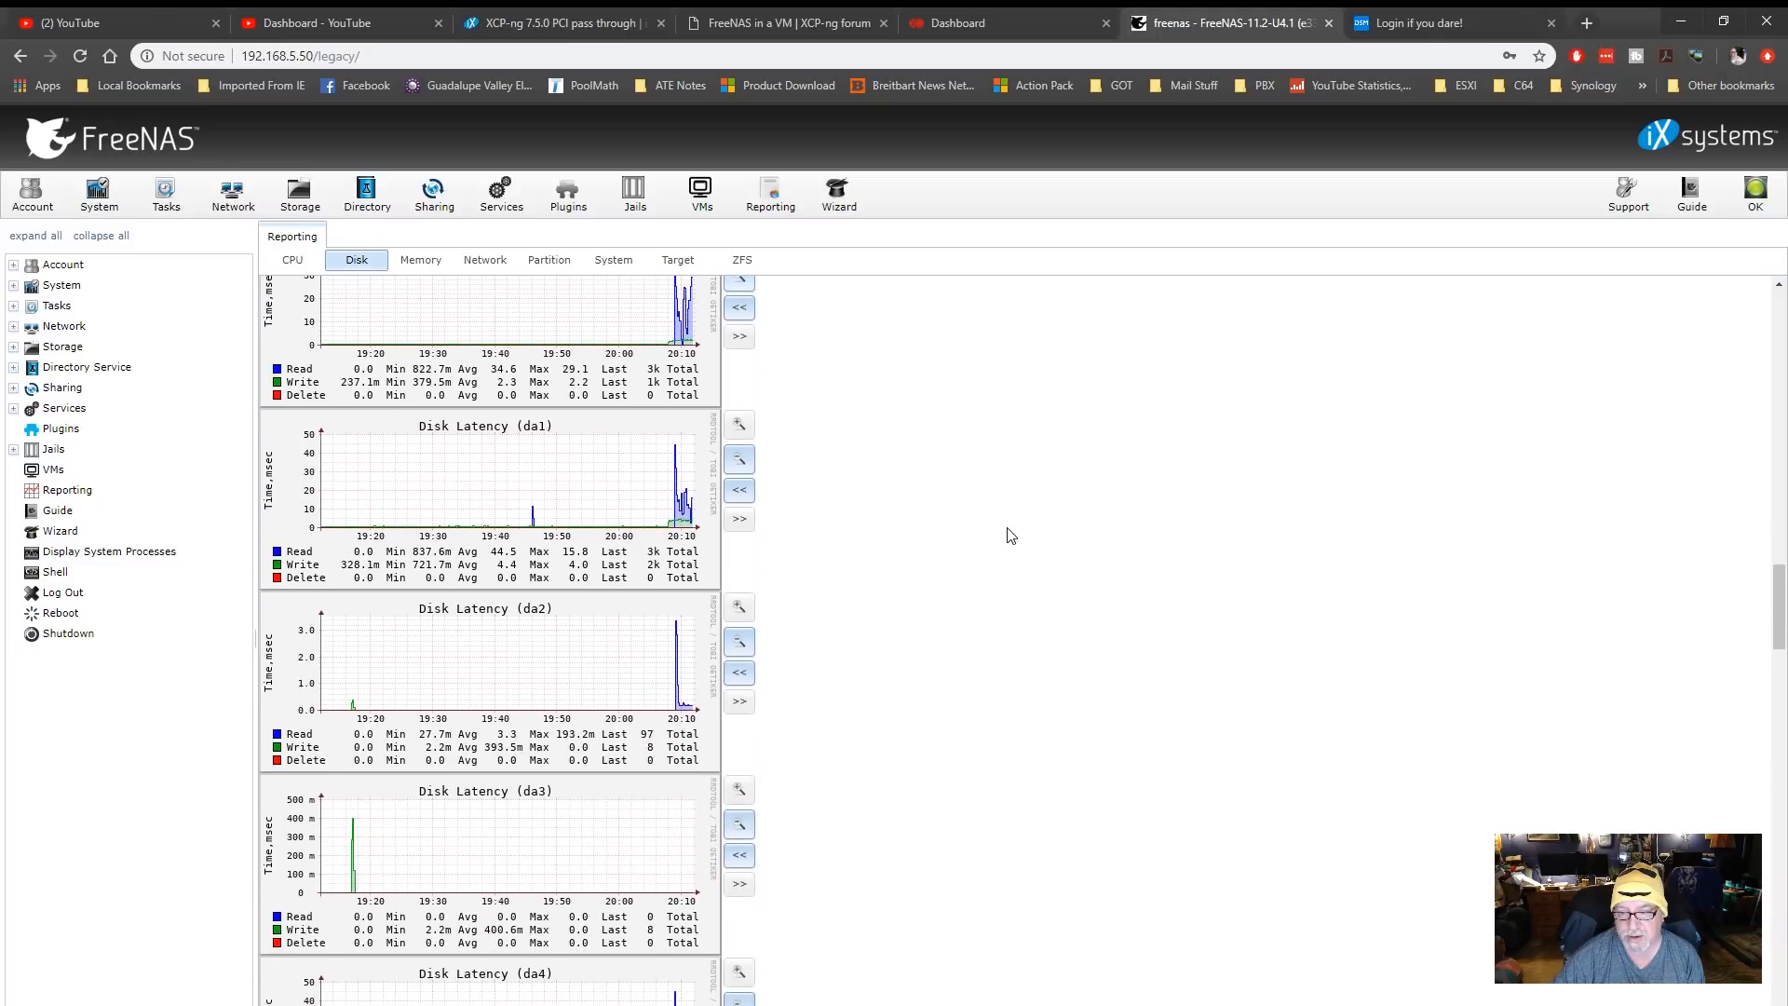
scroll(1010, 535, down, 3)
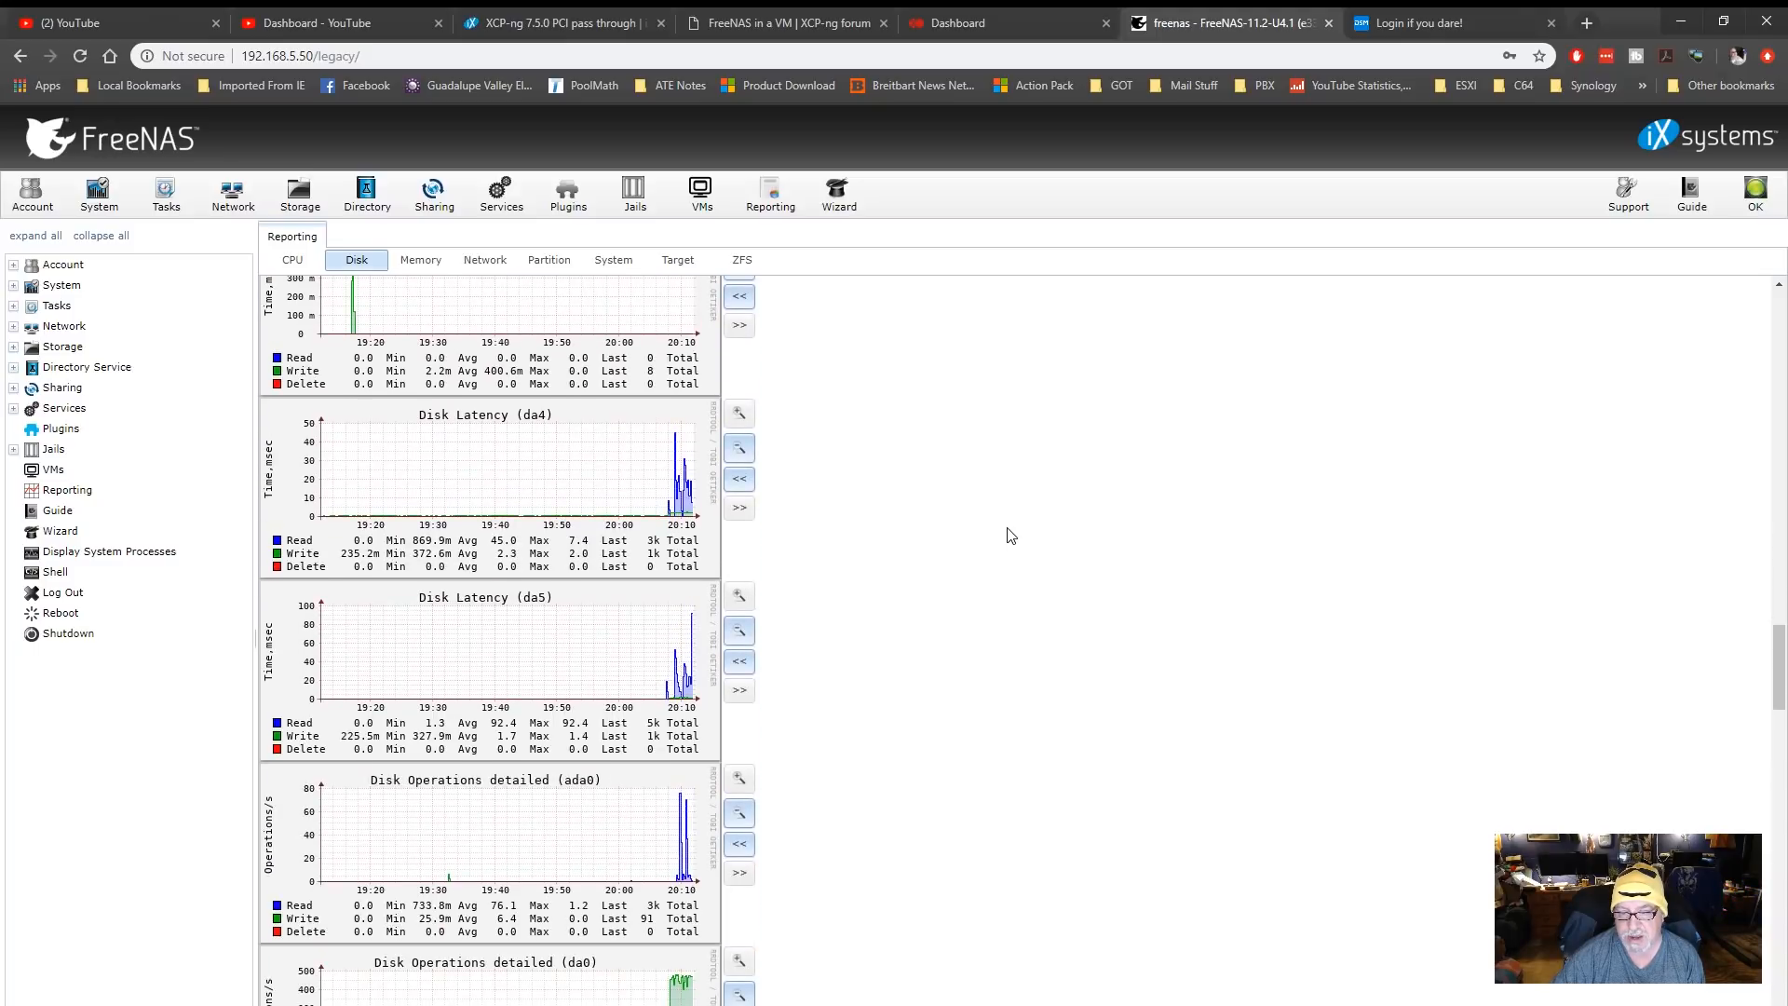
Examine the detailed disk operations, pending I/O requests and disk temperature graphs for the FreeNAS drives
scroll(1010, 535, down, 2)
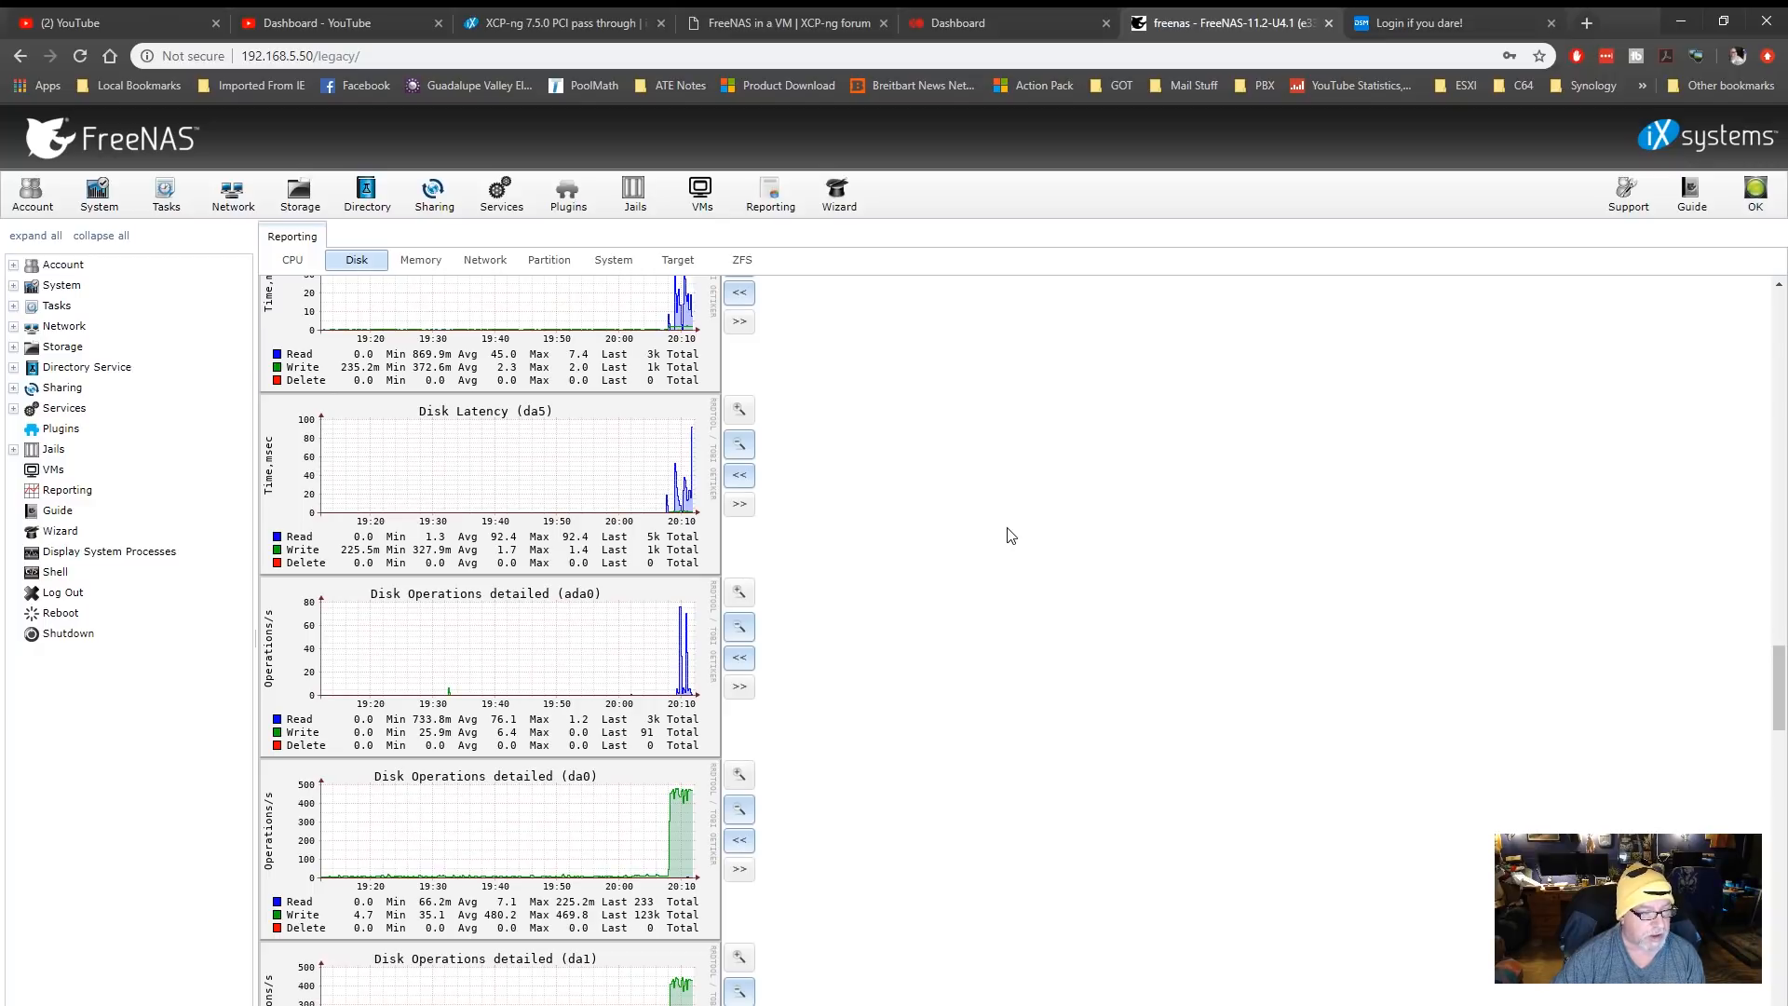
scroll(1011, 536, down, 2)
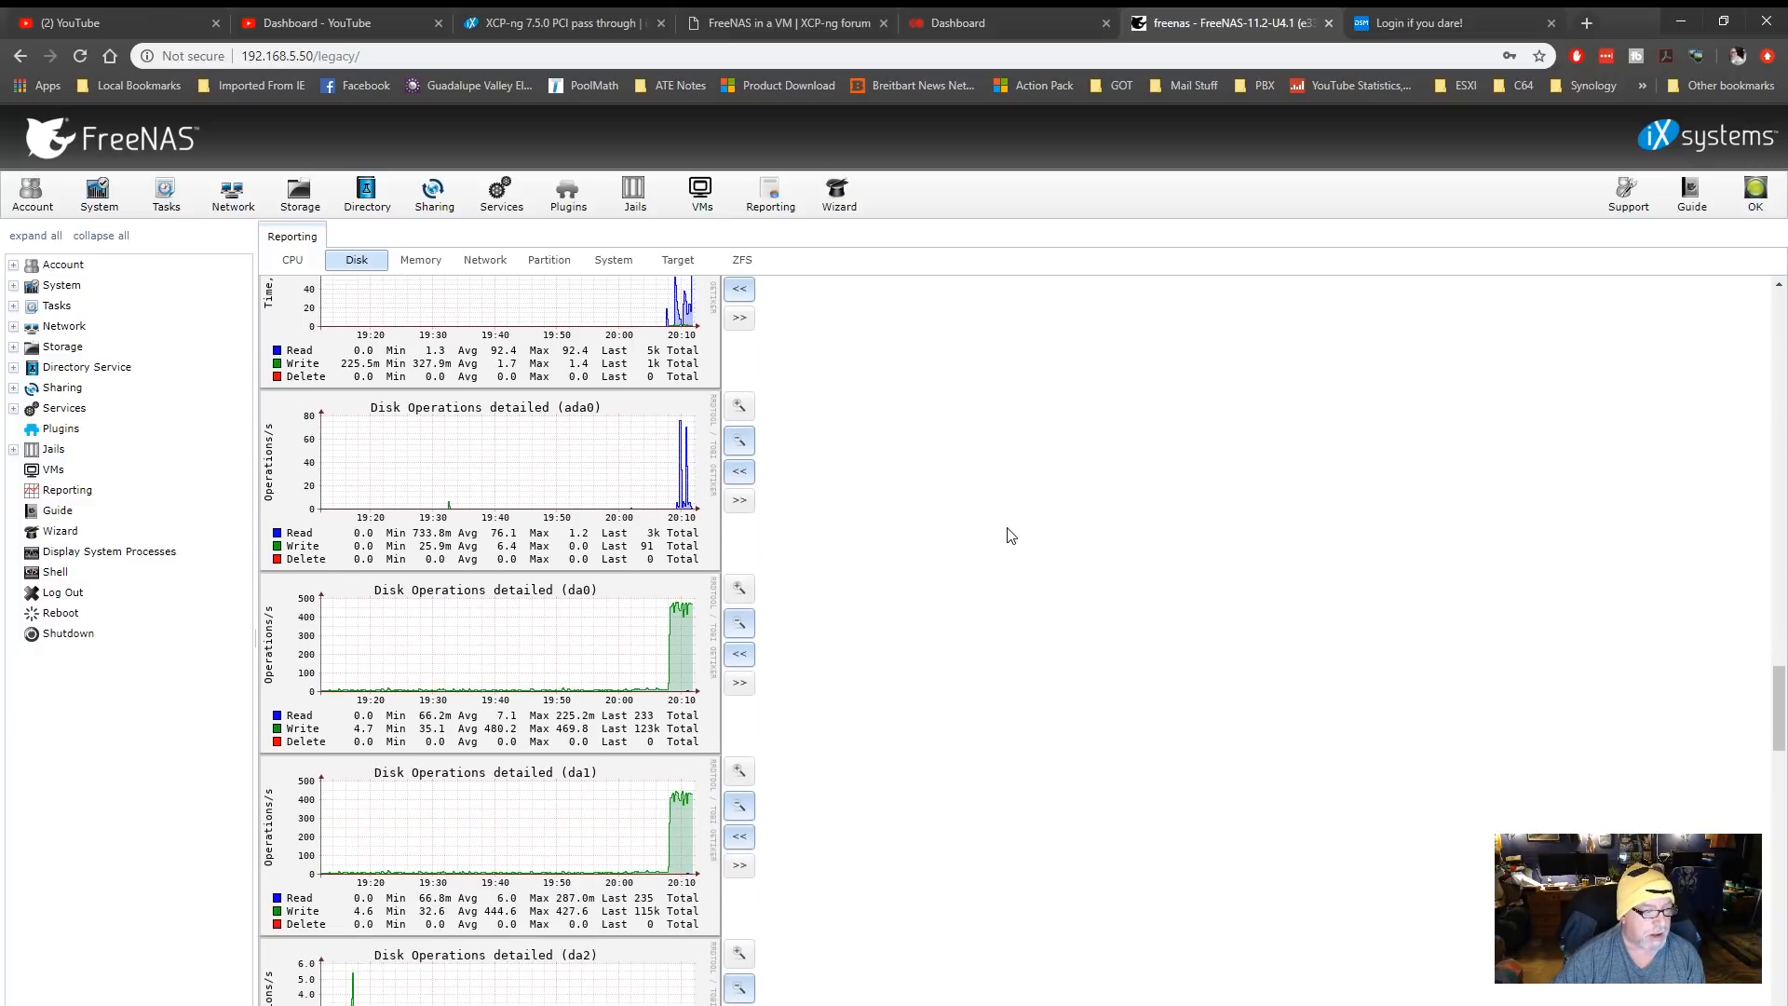
scroll(1011, 536, down, 2)
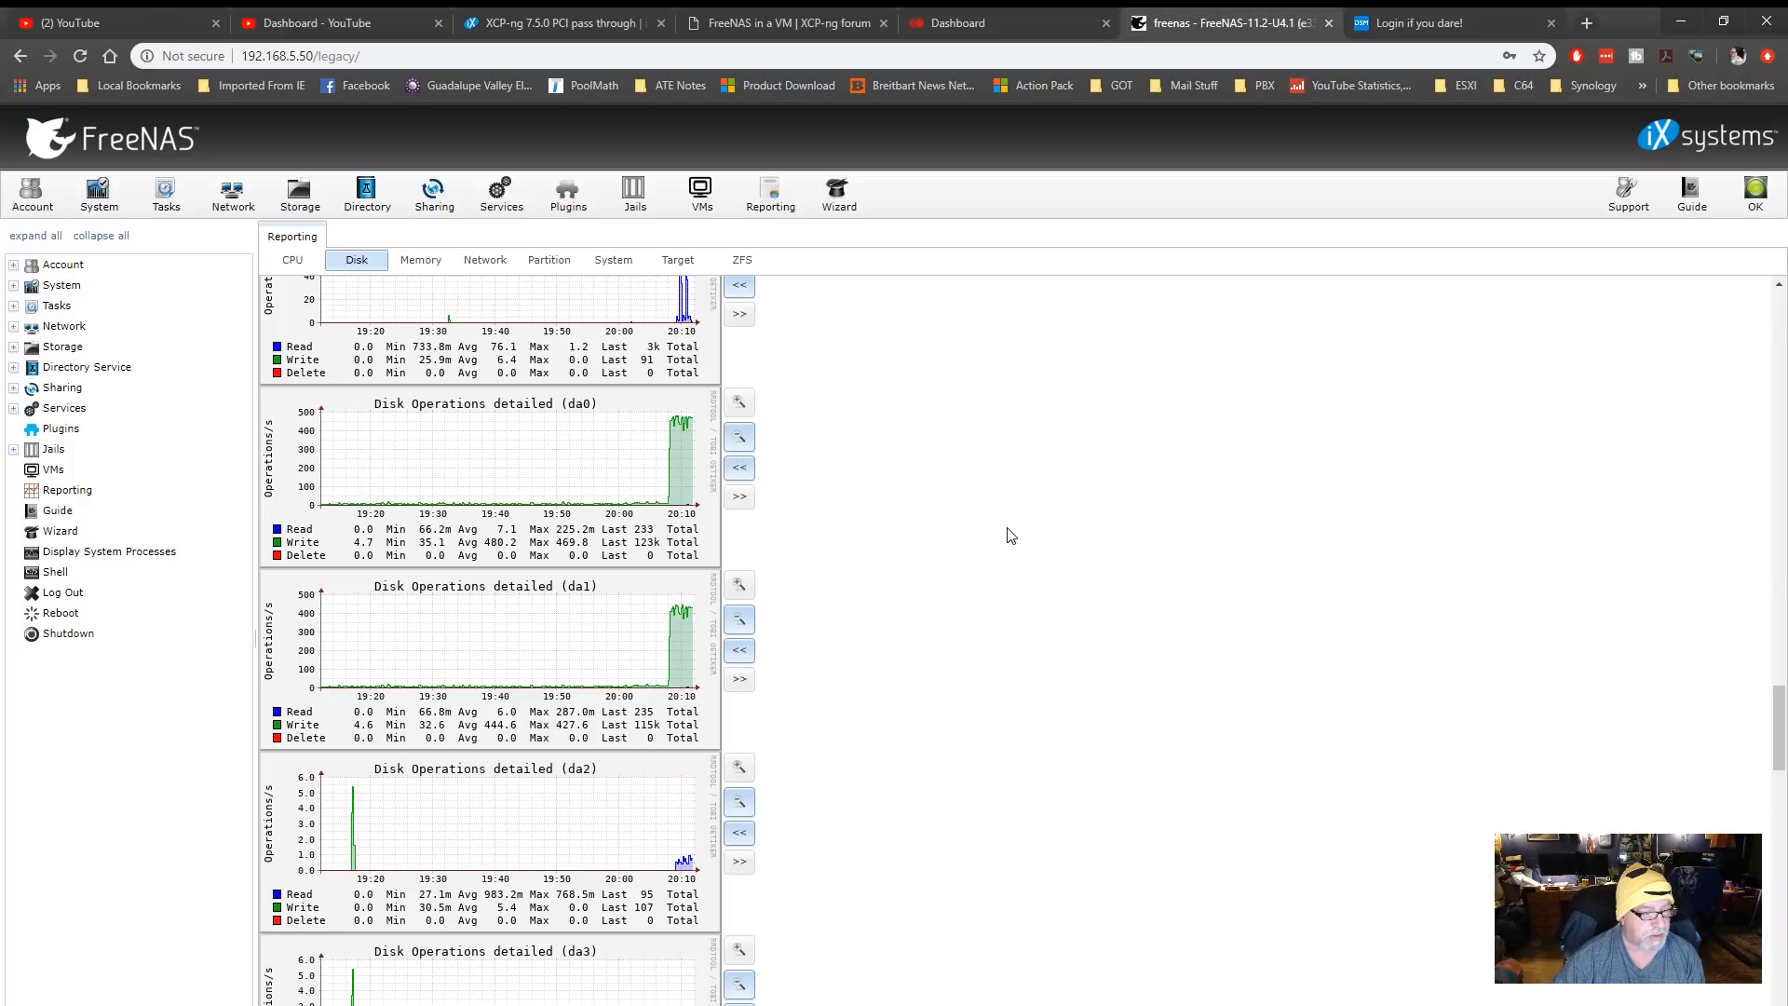
scroll(1012, 535, down, 2)
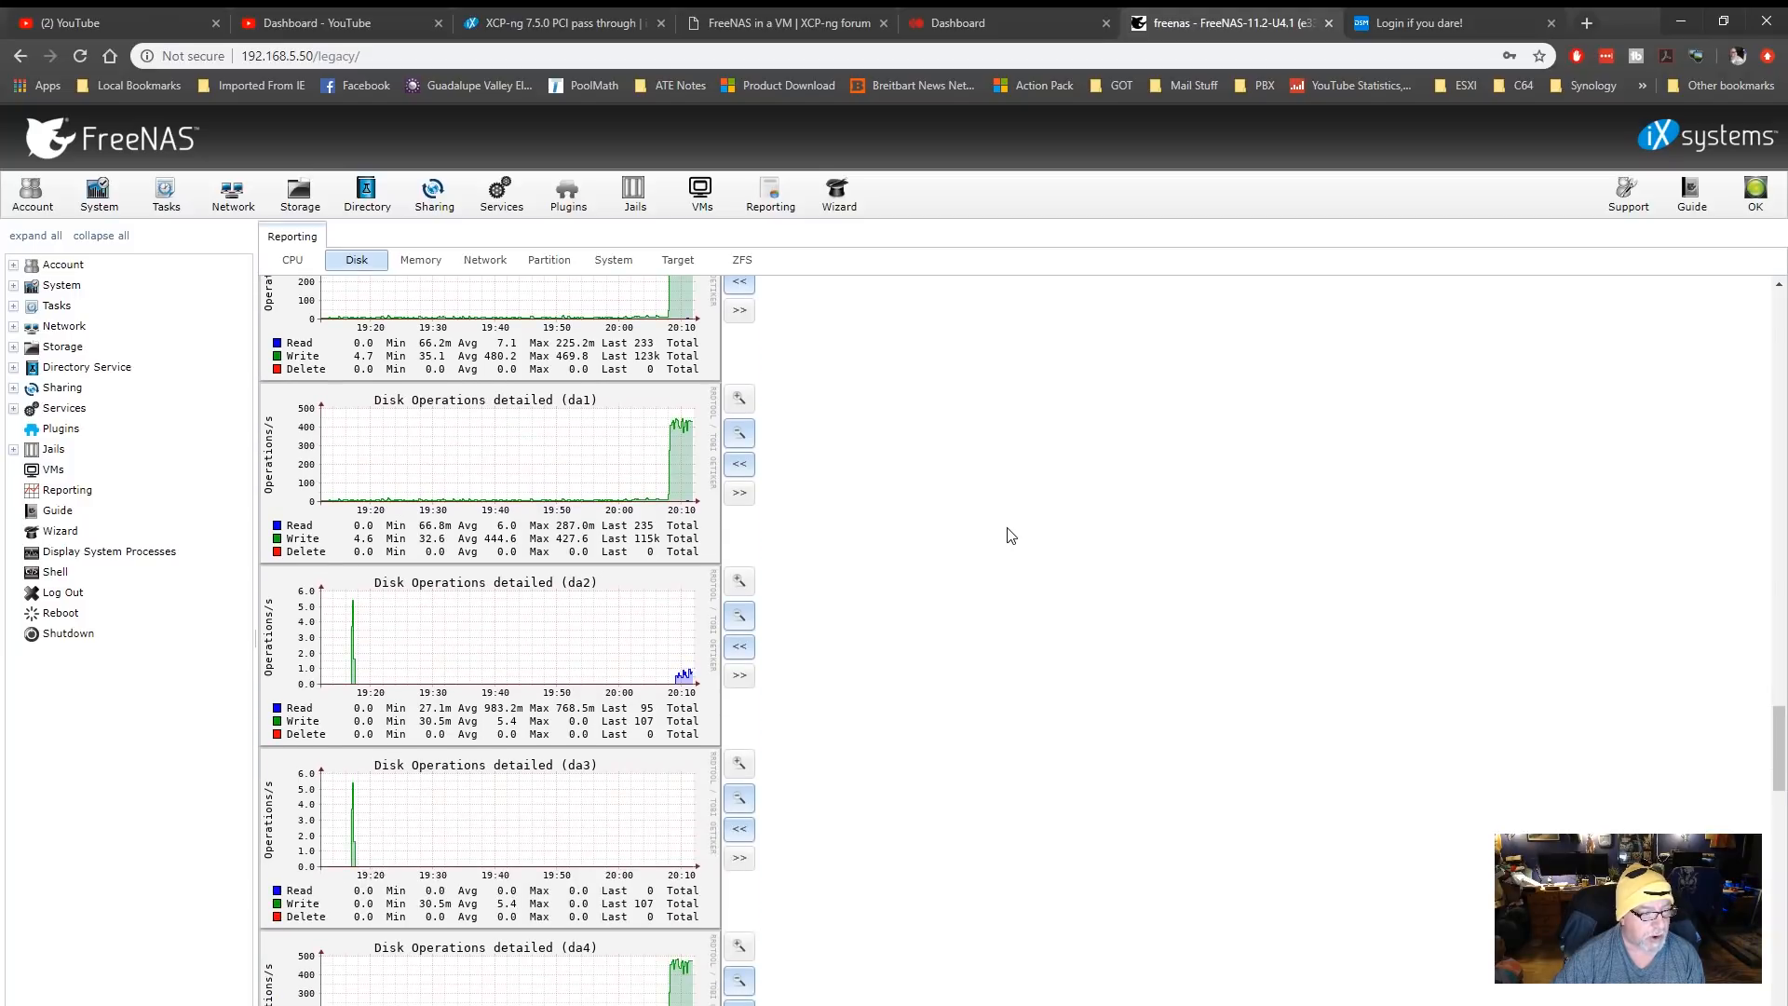
scroll(1011, 536, down, 3)
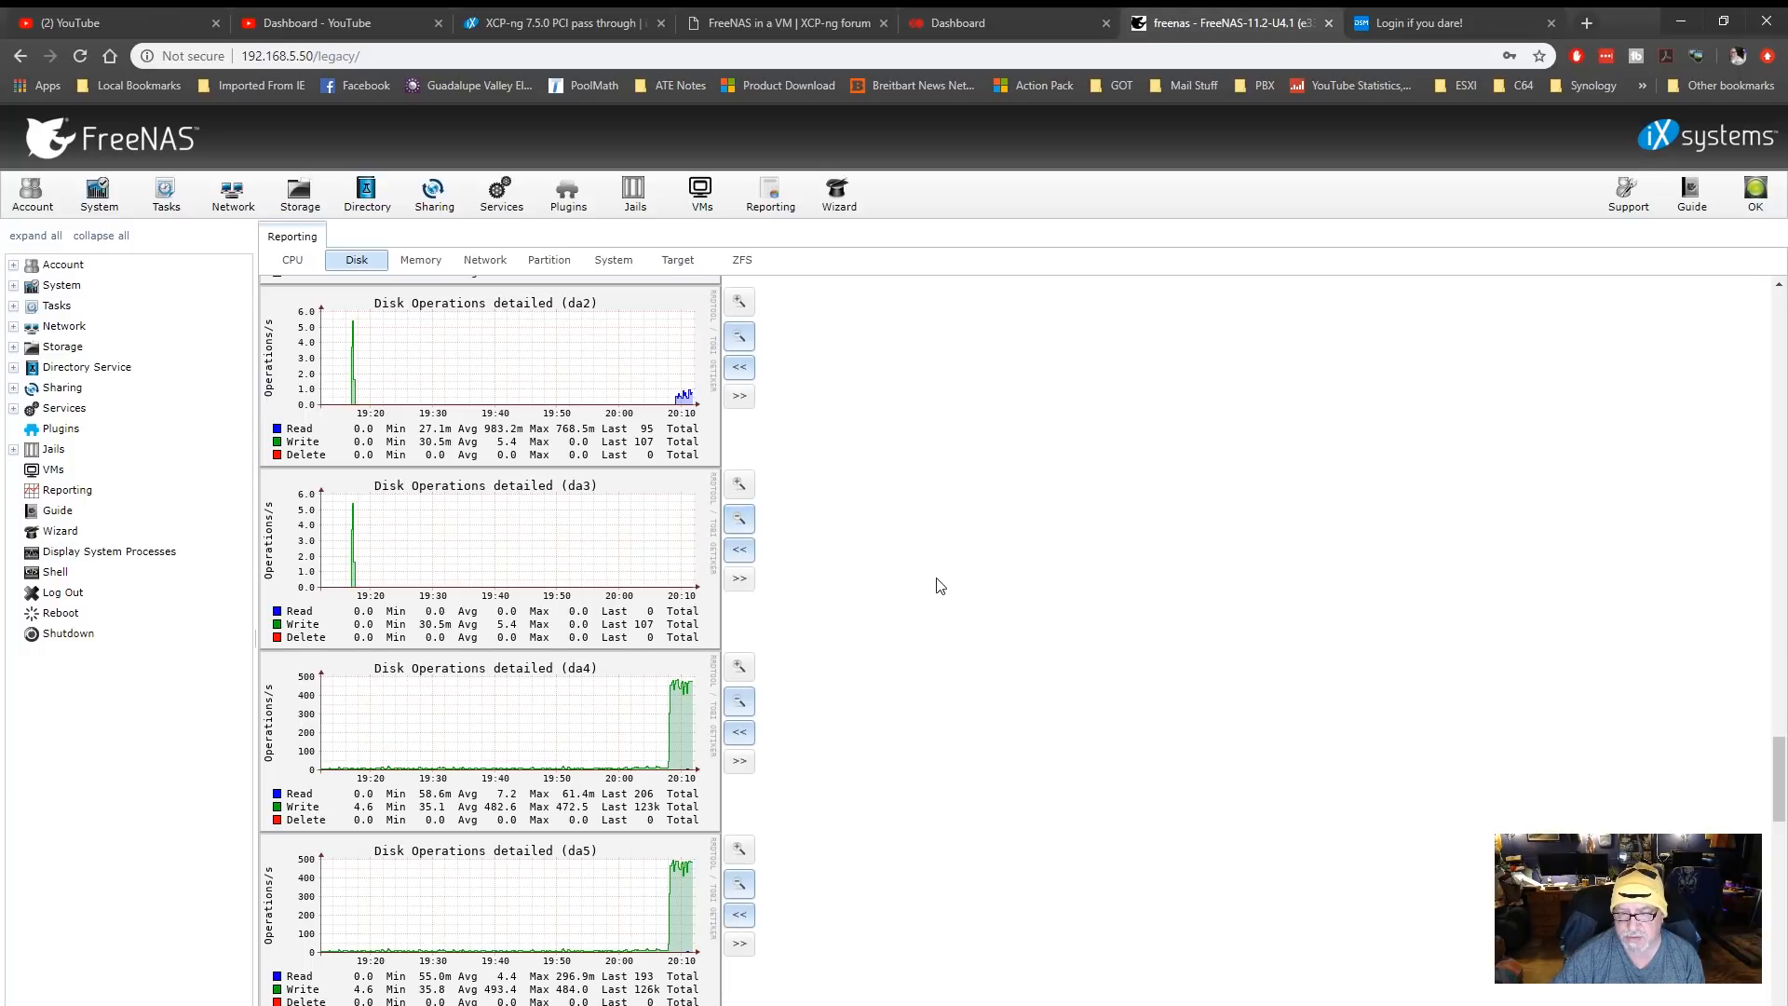
scroll(939, 585, down, 3)
scroll(940, 585, down, 4)
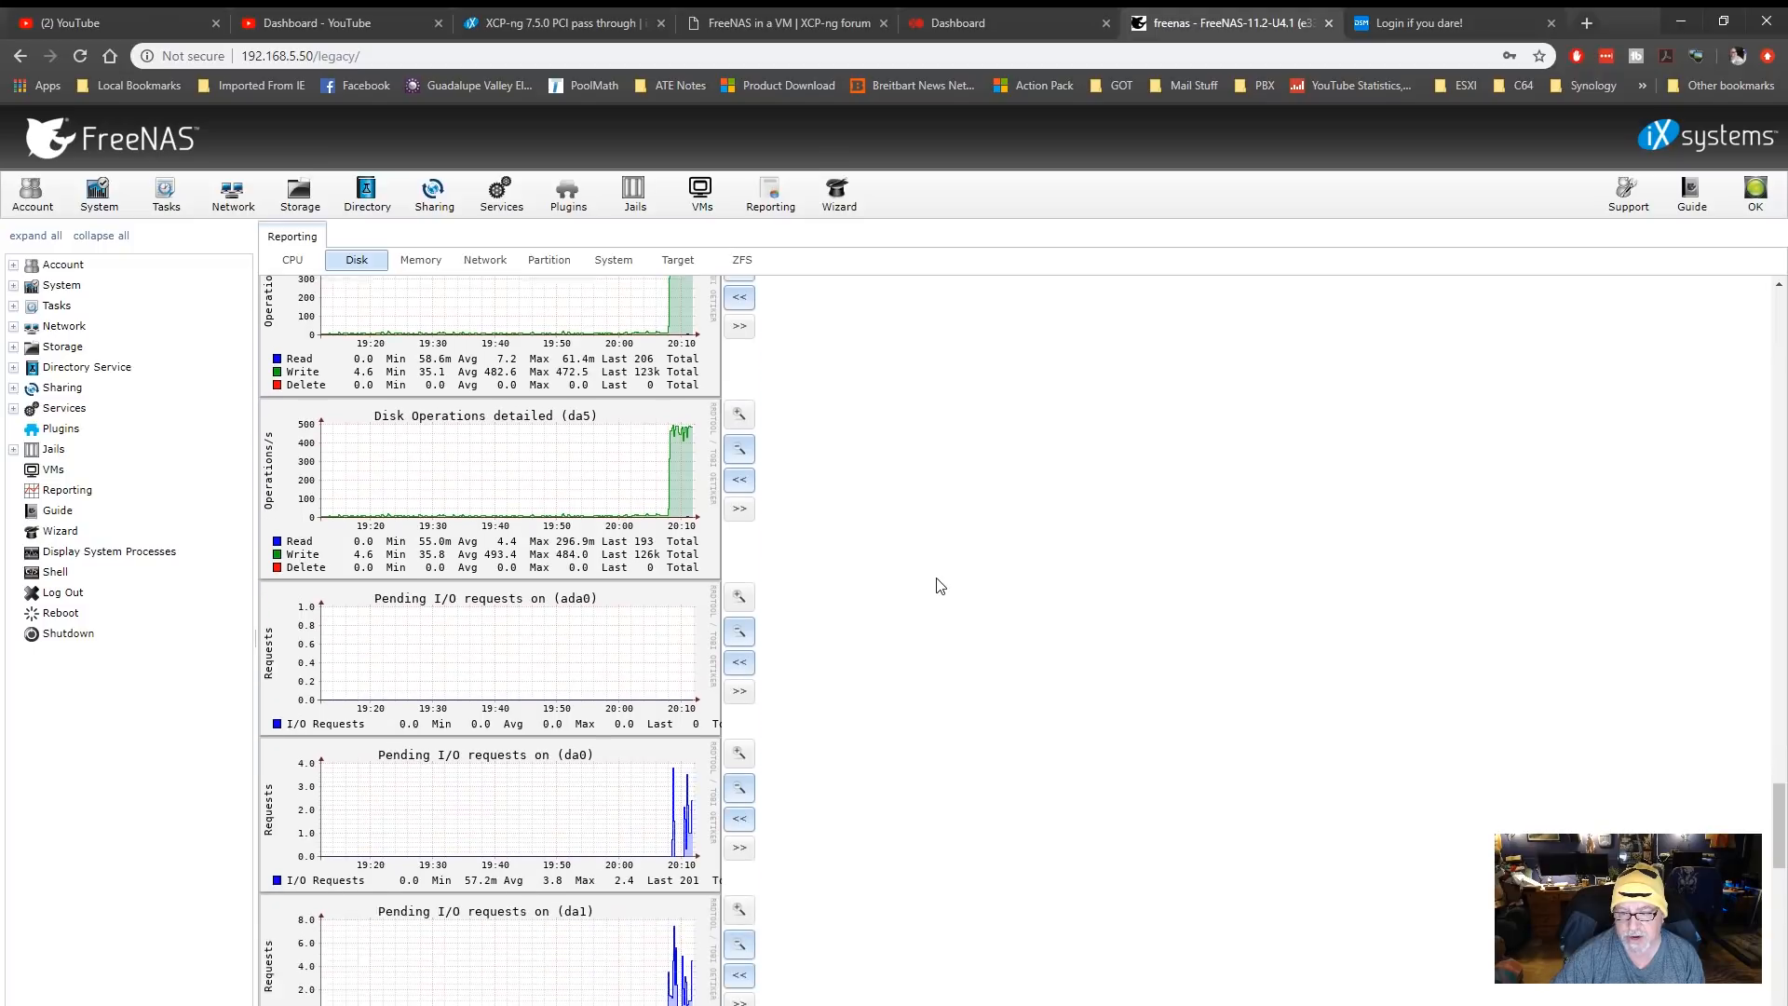
scroll(940, 585, down, 10)
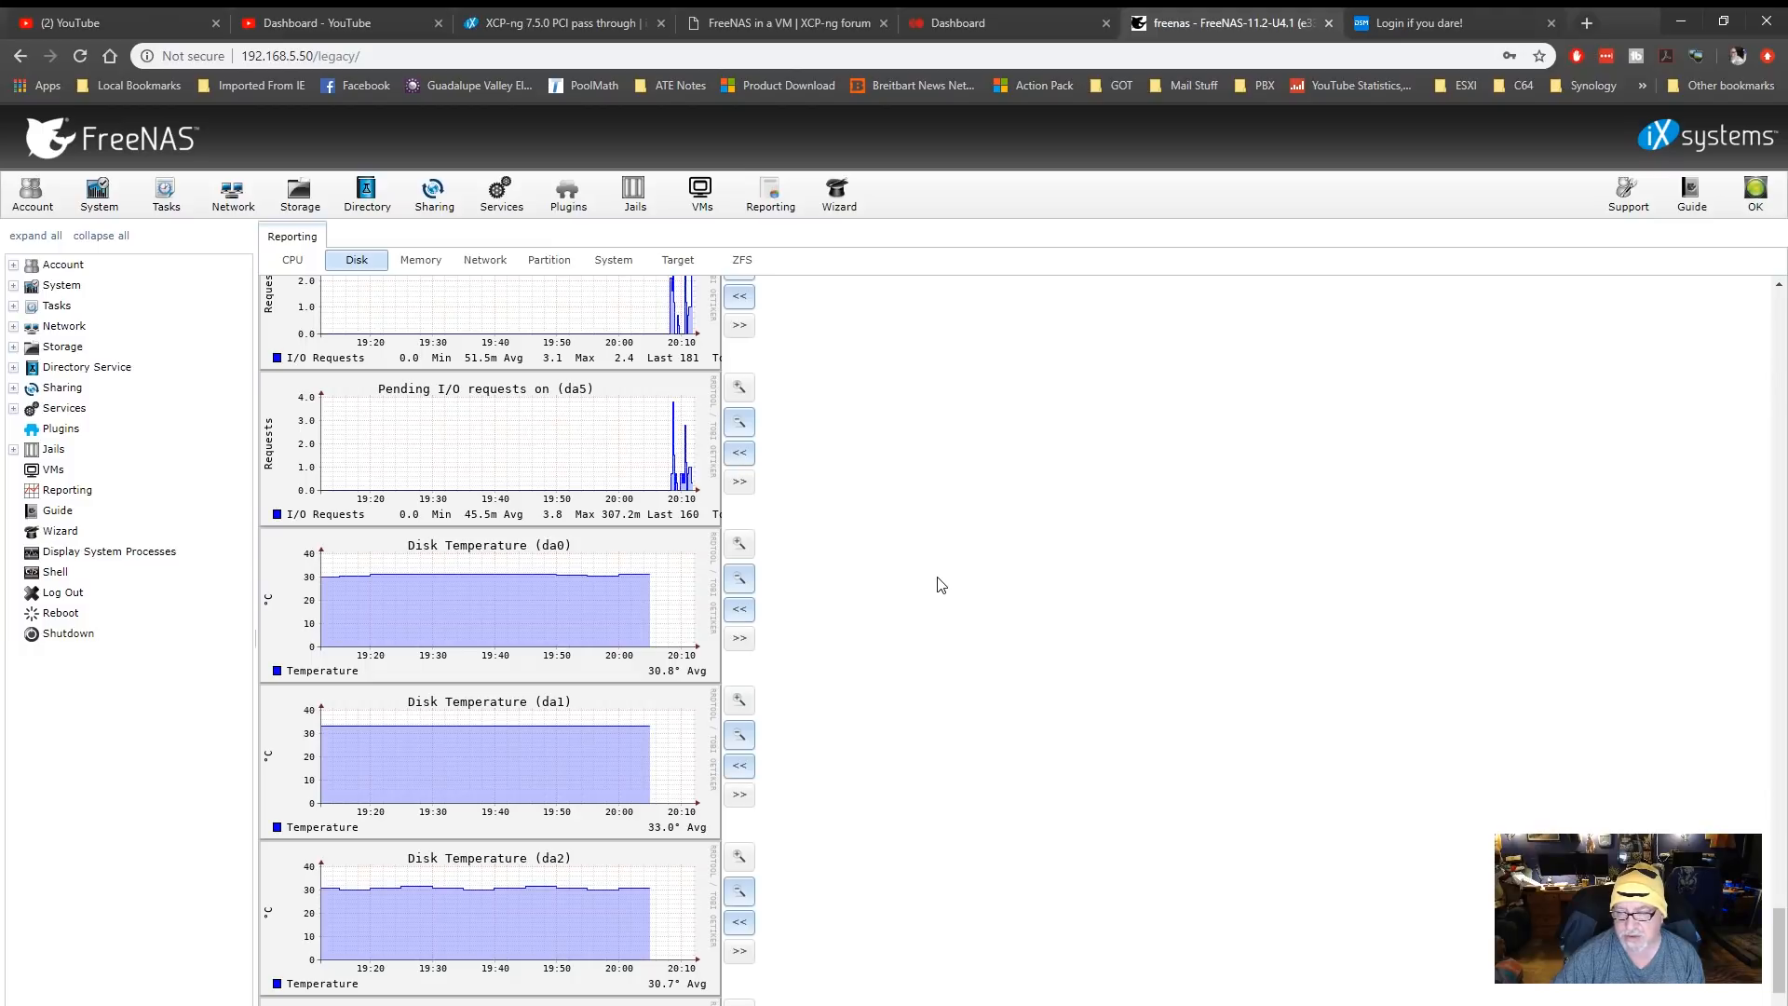
scroll(940, 585, down, 3)
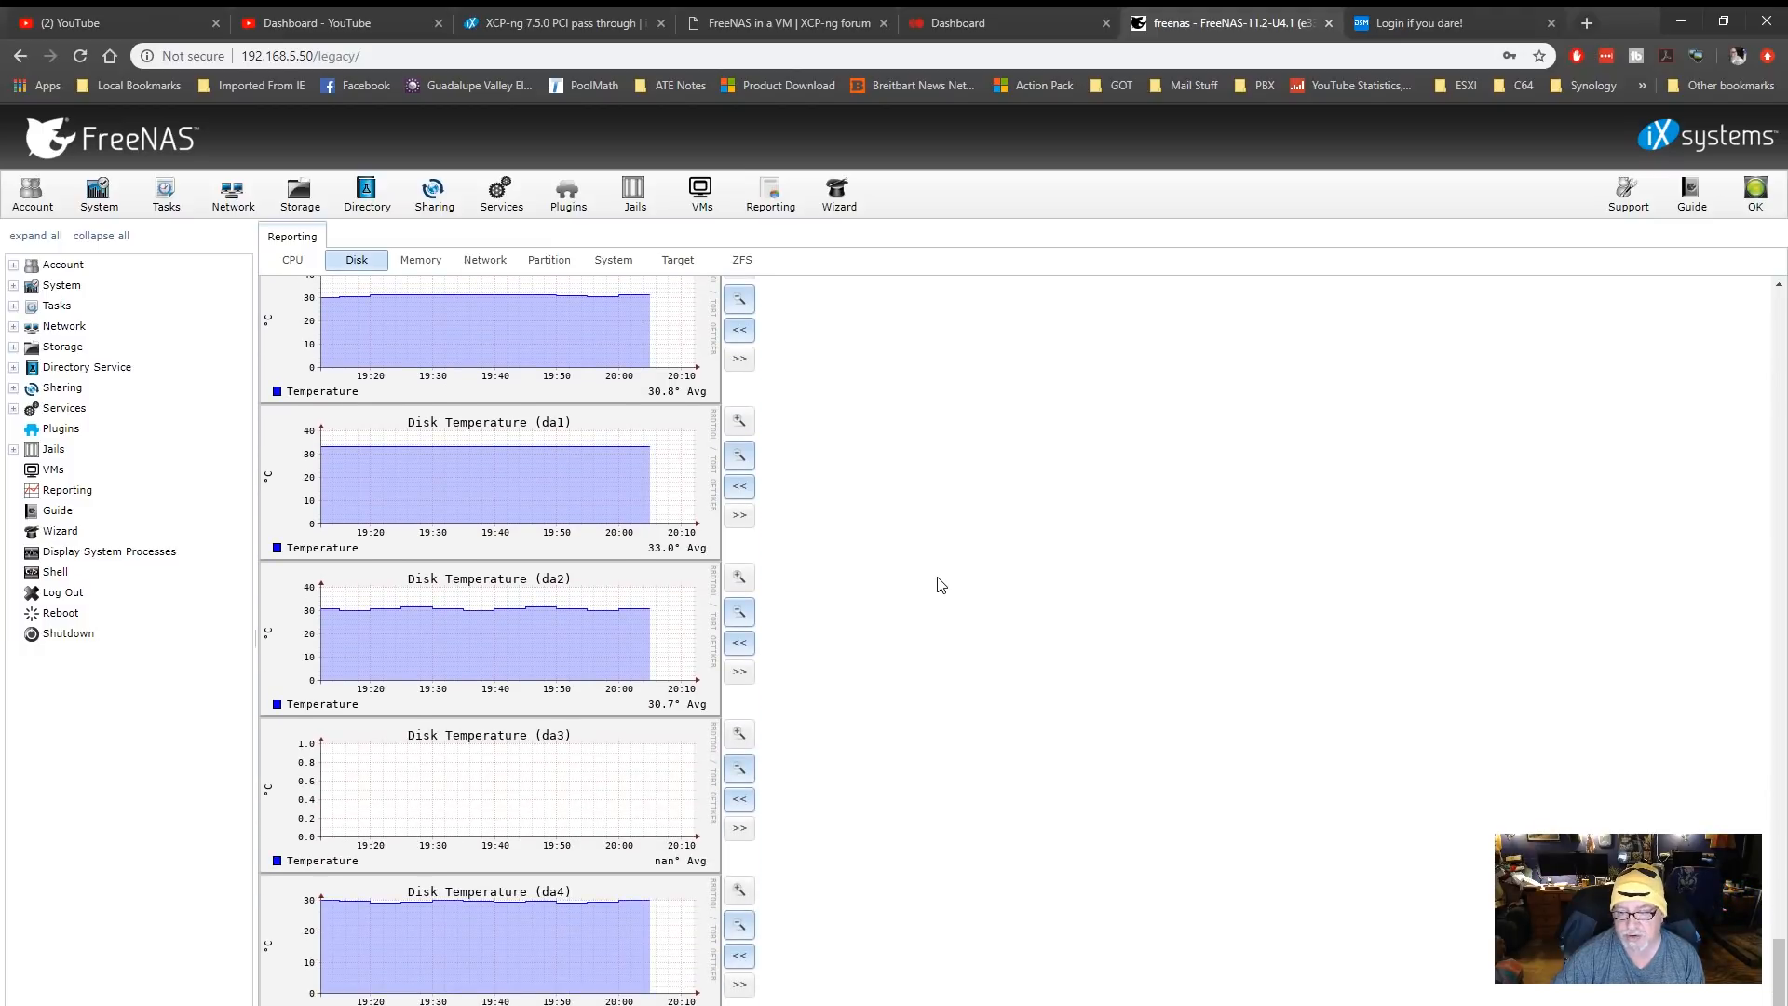
scroll(940, 585, down, 1)
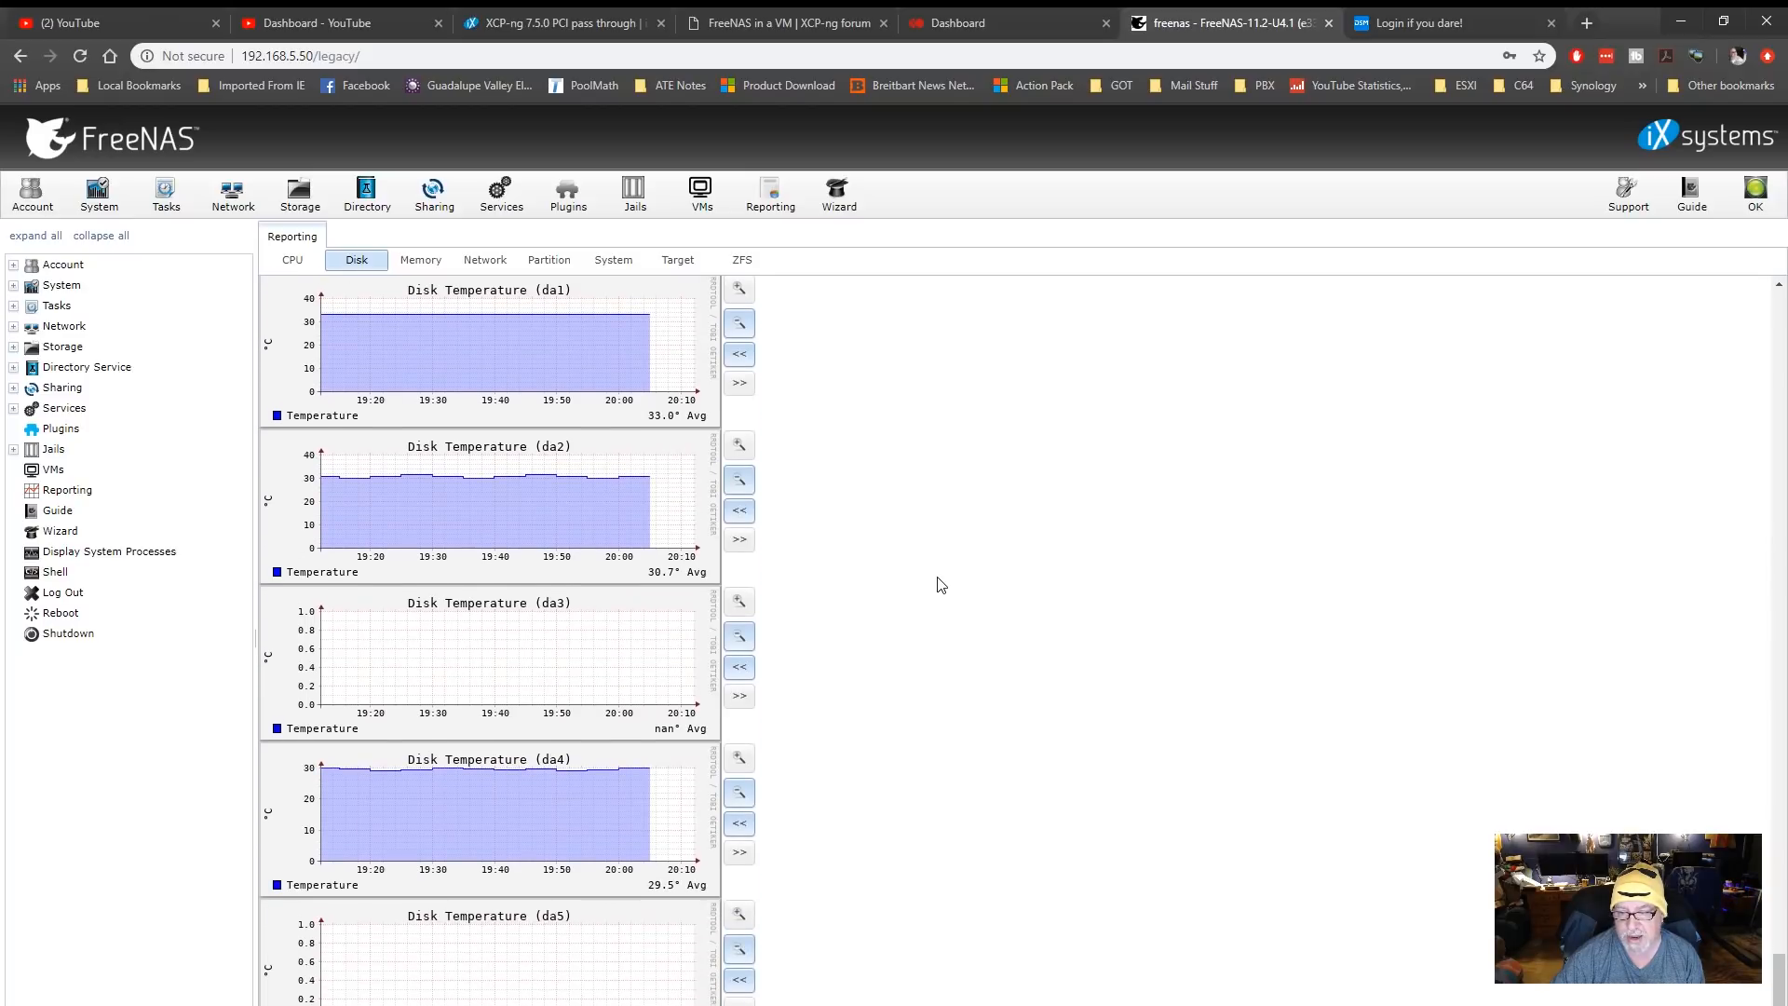
scroll(940, 585, up, 15)
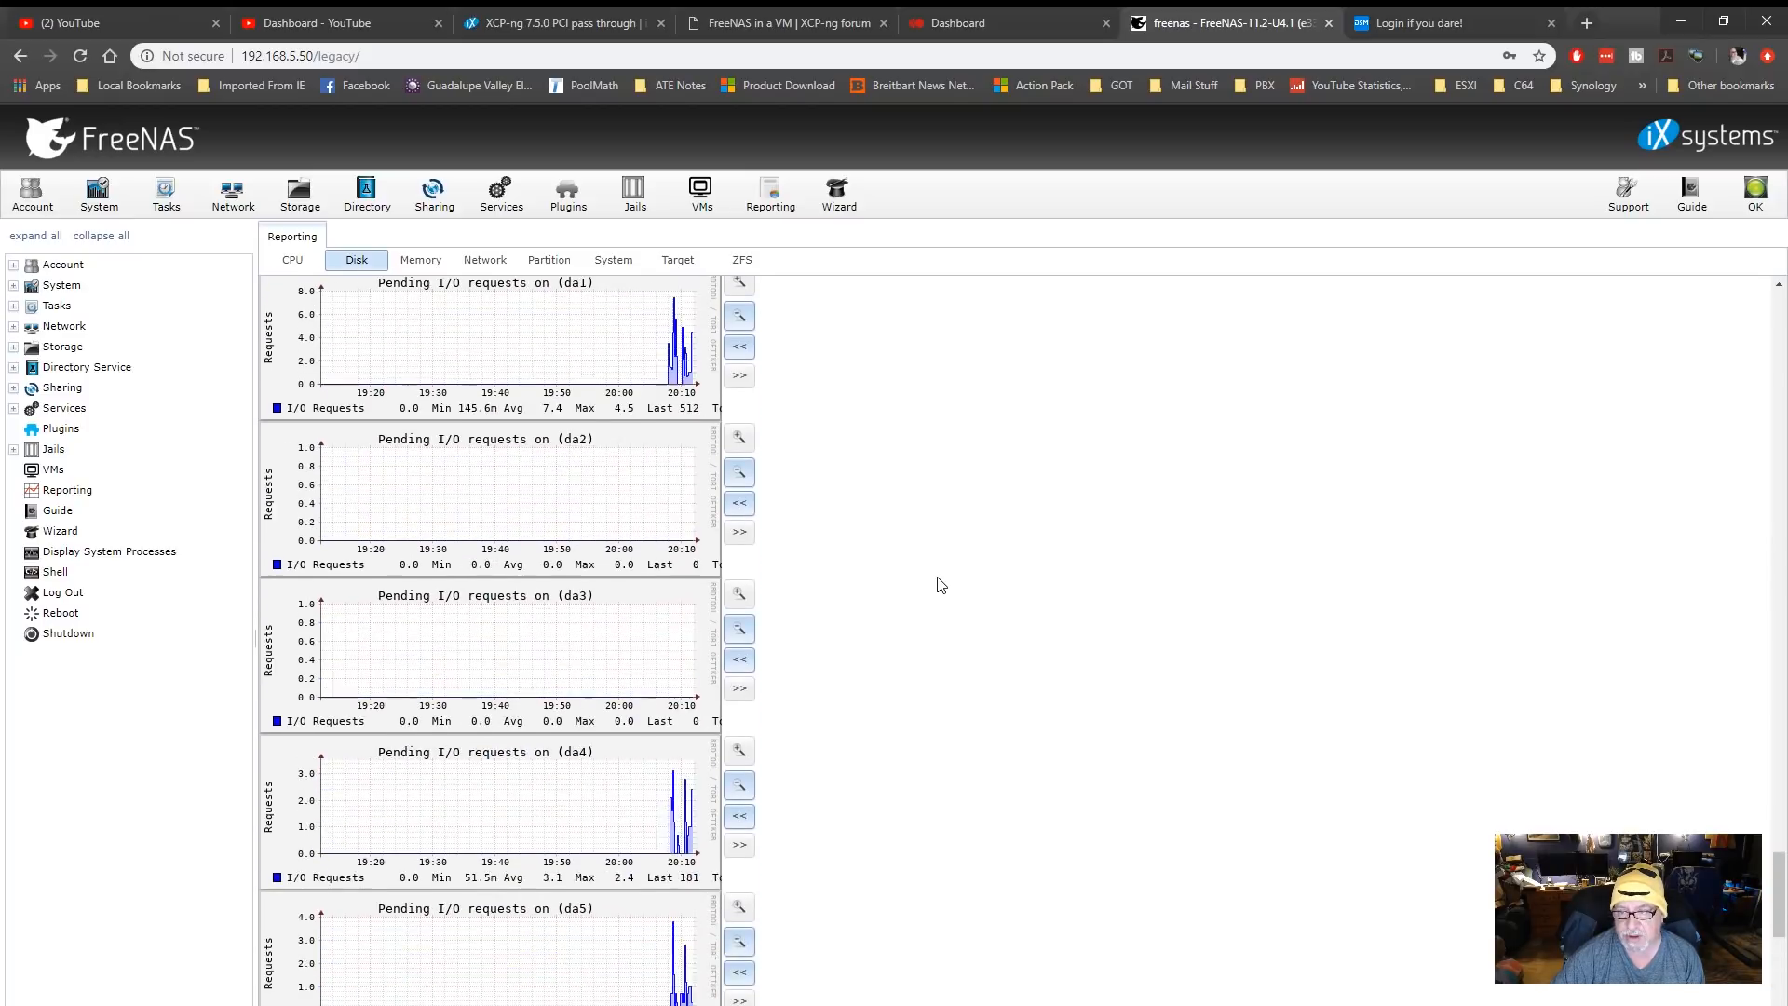
Review the reporting graphs for memory utilization, xn0 interface traffic and partition disk space
click(421, 260)
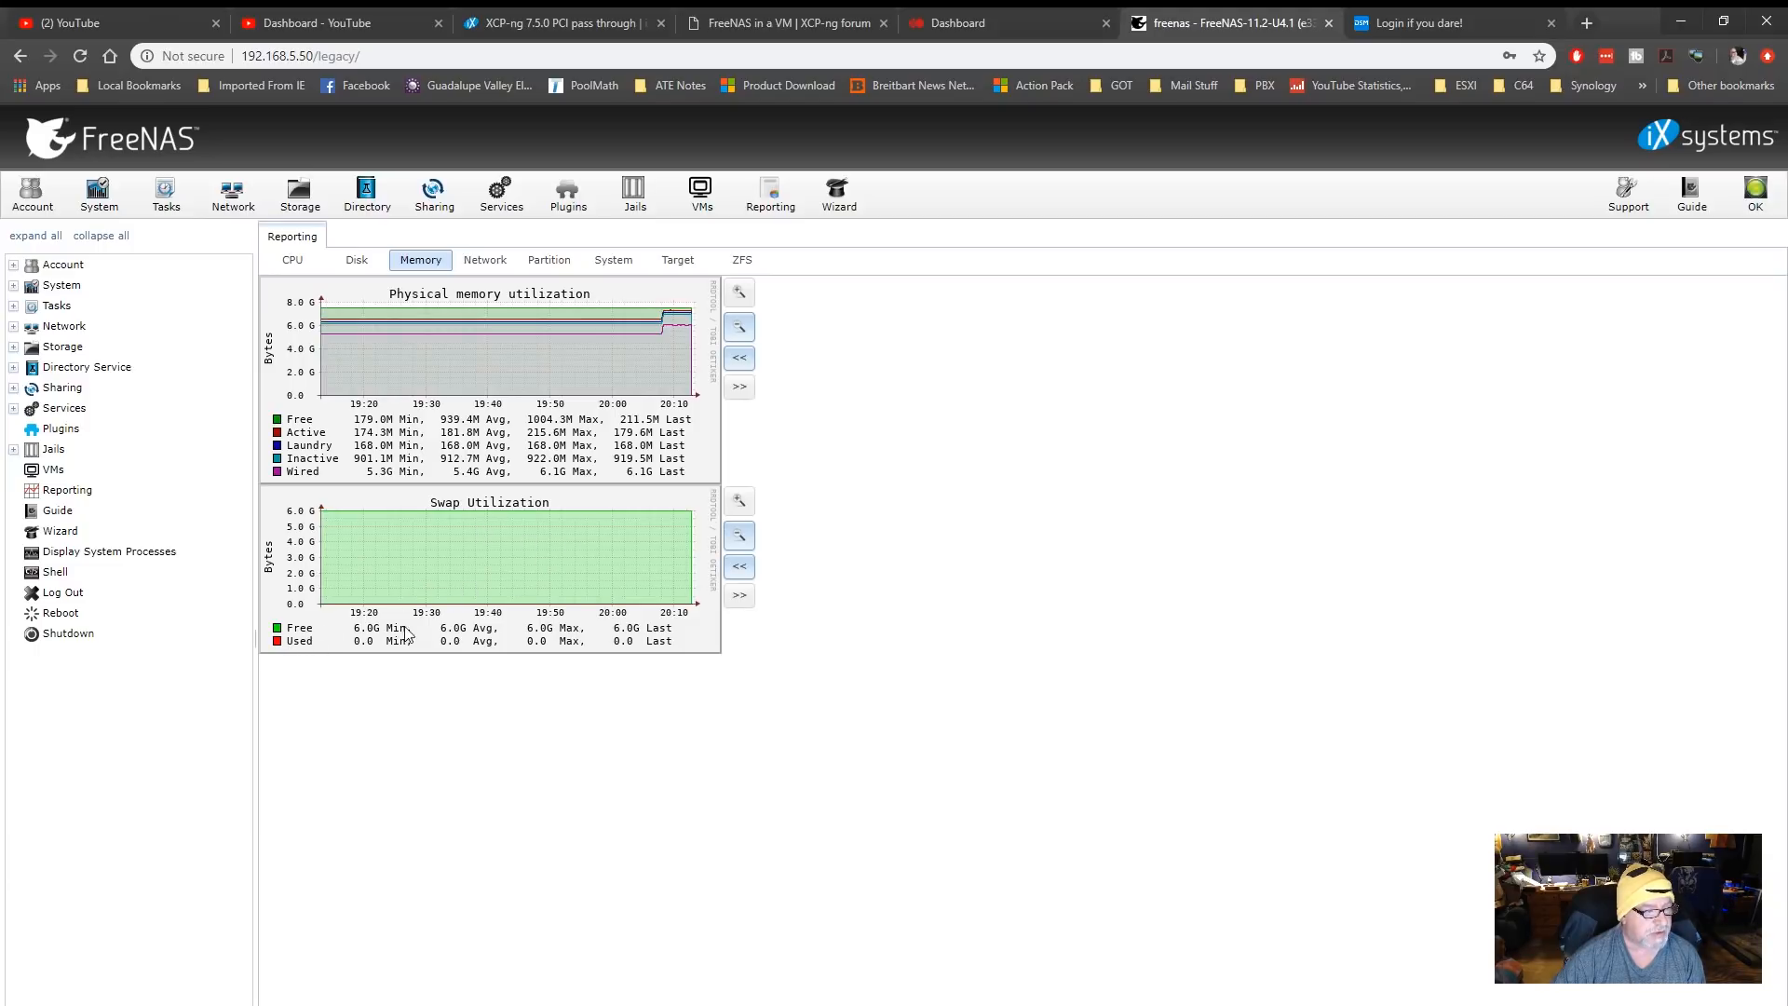
click(487, 264)
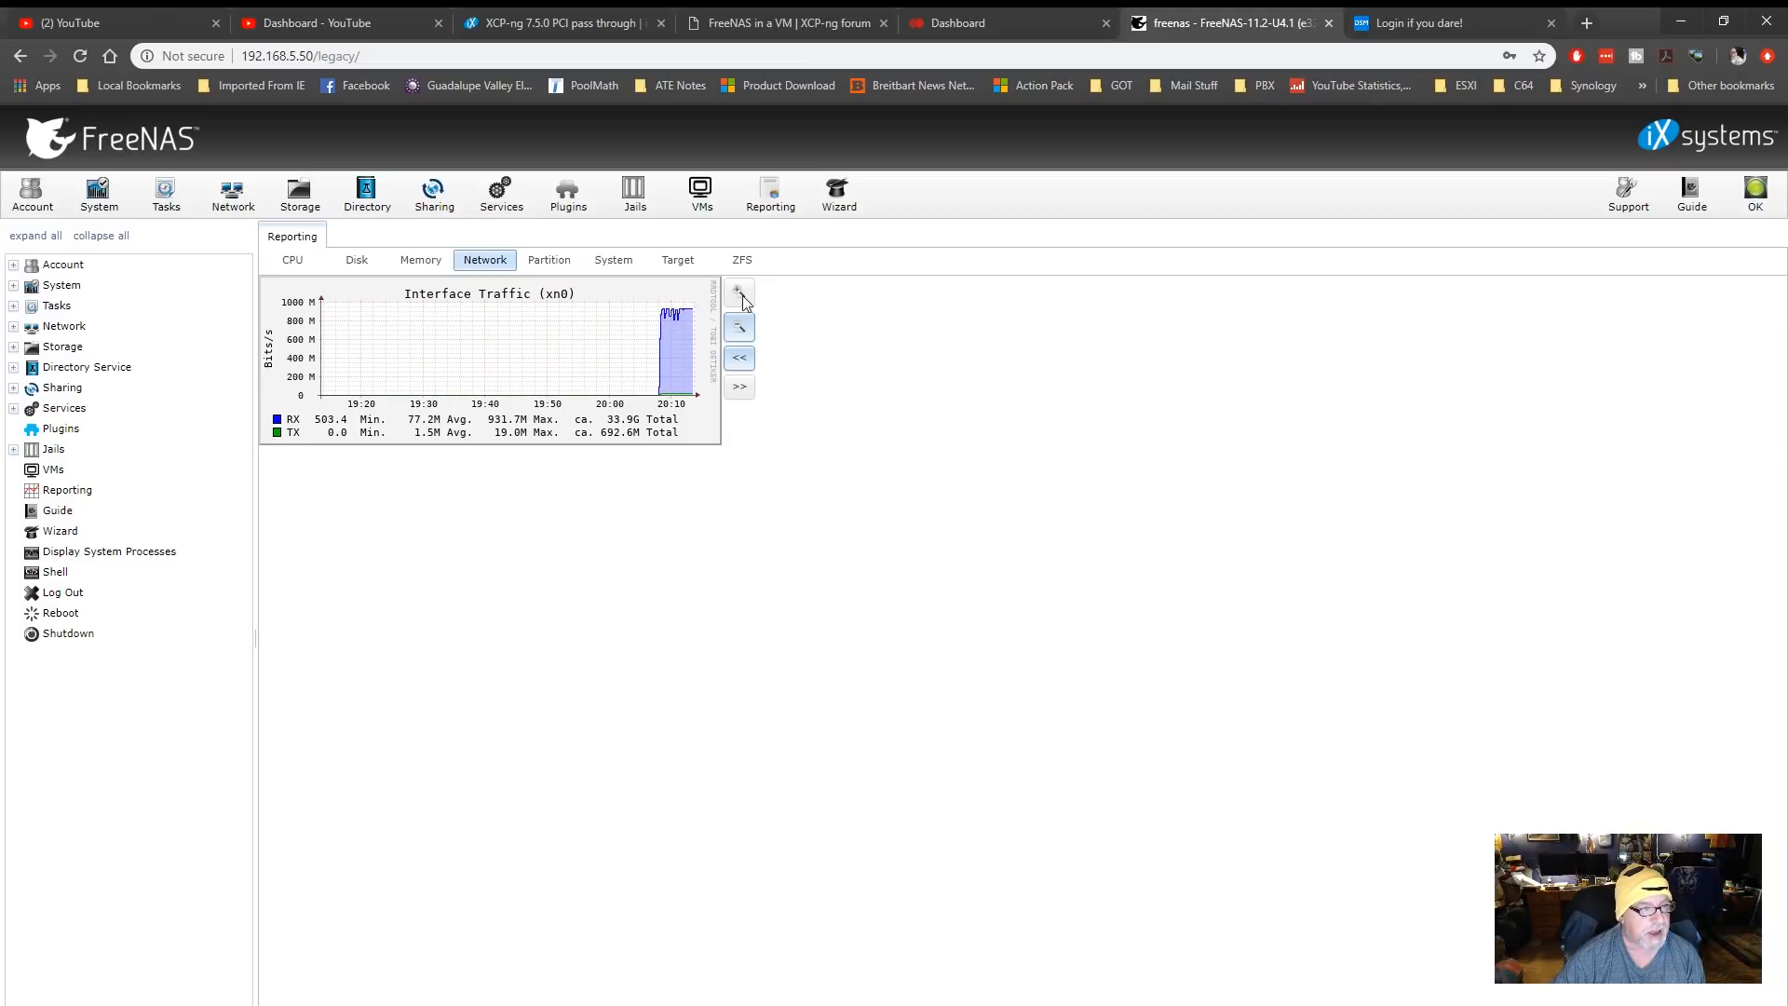
click(551, 261)
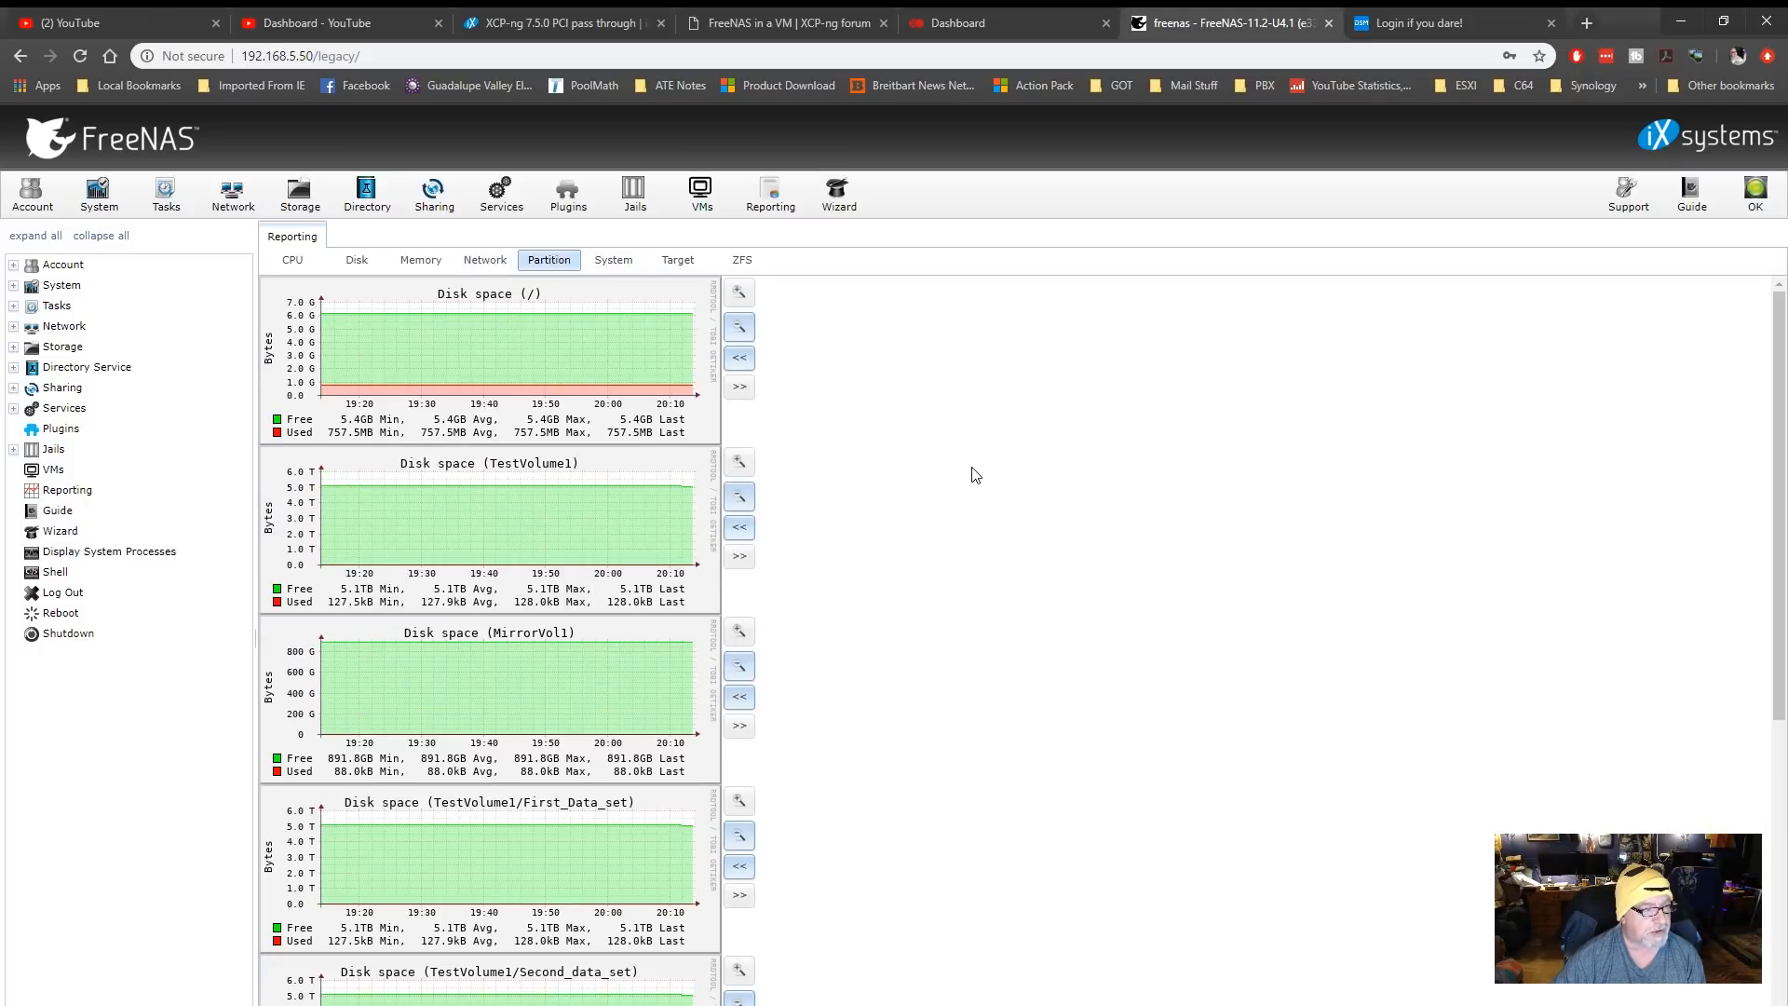
scroll(972, 475, down, 4)
scroll(971, 475, up, 4)
Review the reporting graphs for system processes and uptime, the SCSI target port and ZFS ARC
click(618, 263)
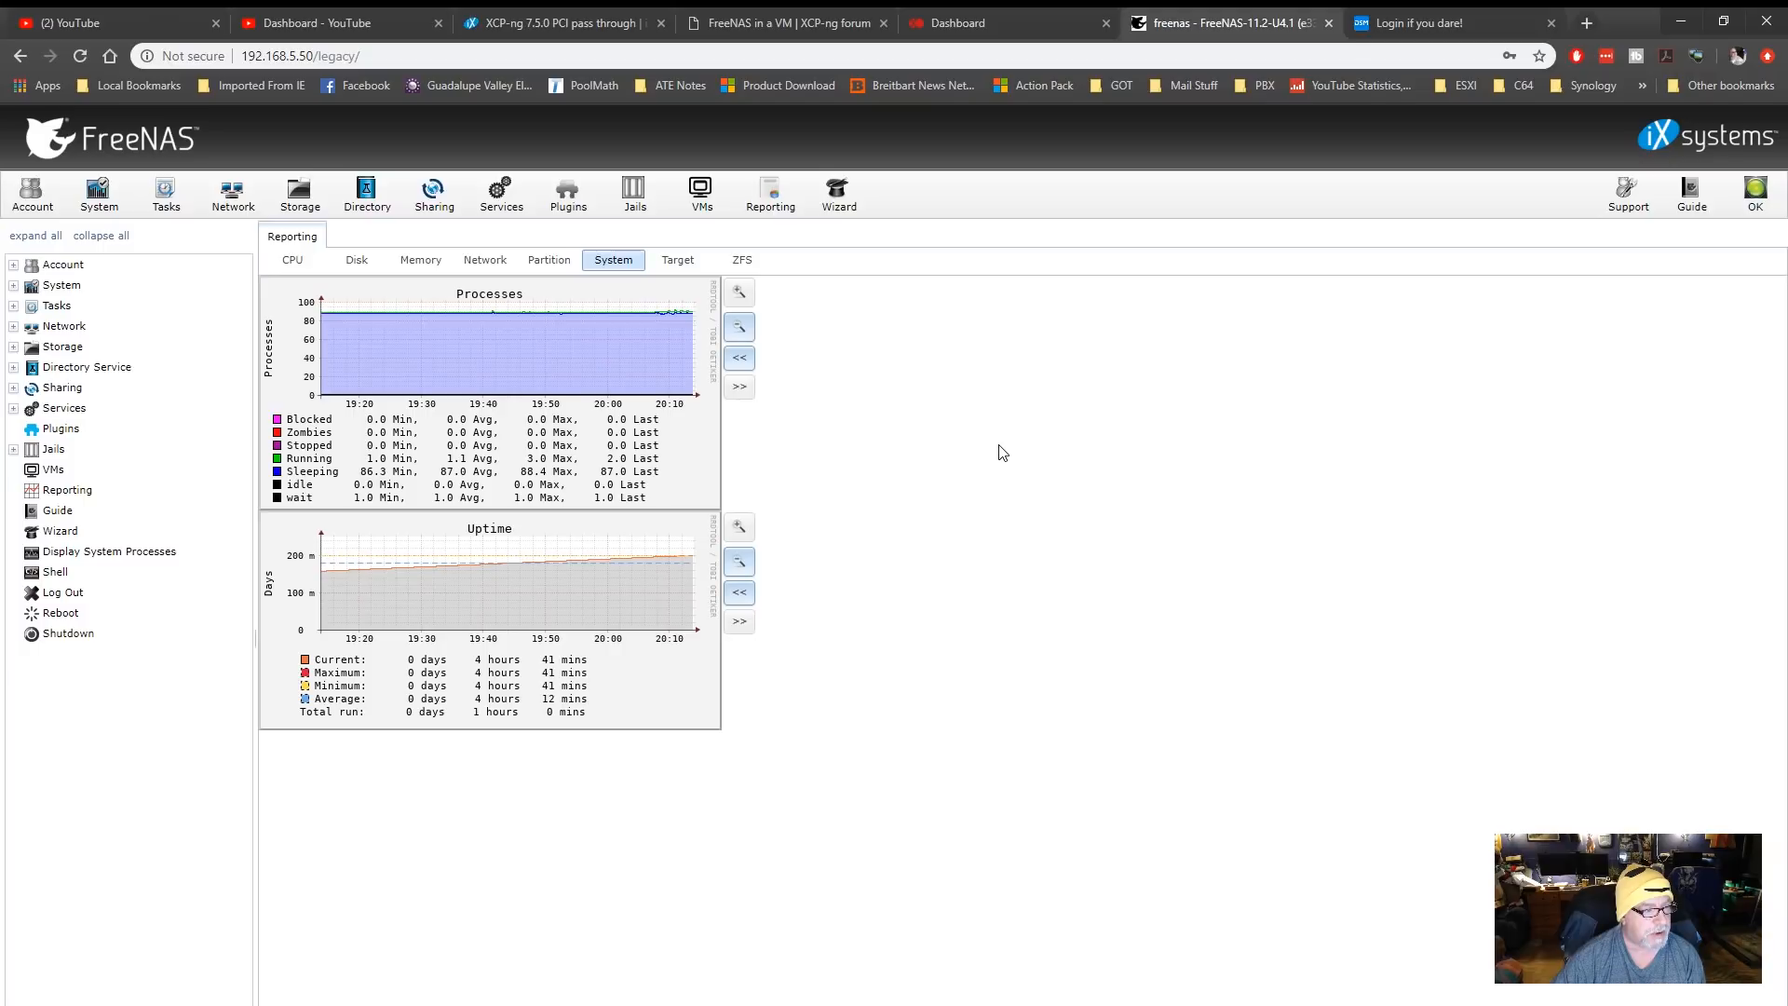
click(680, 264)
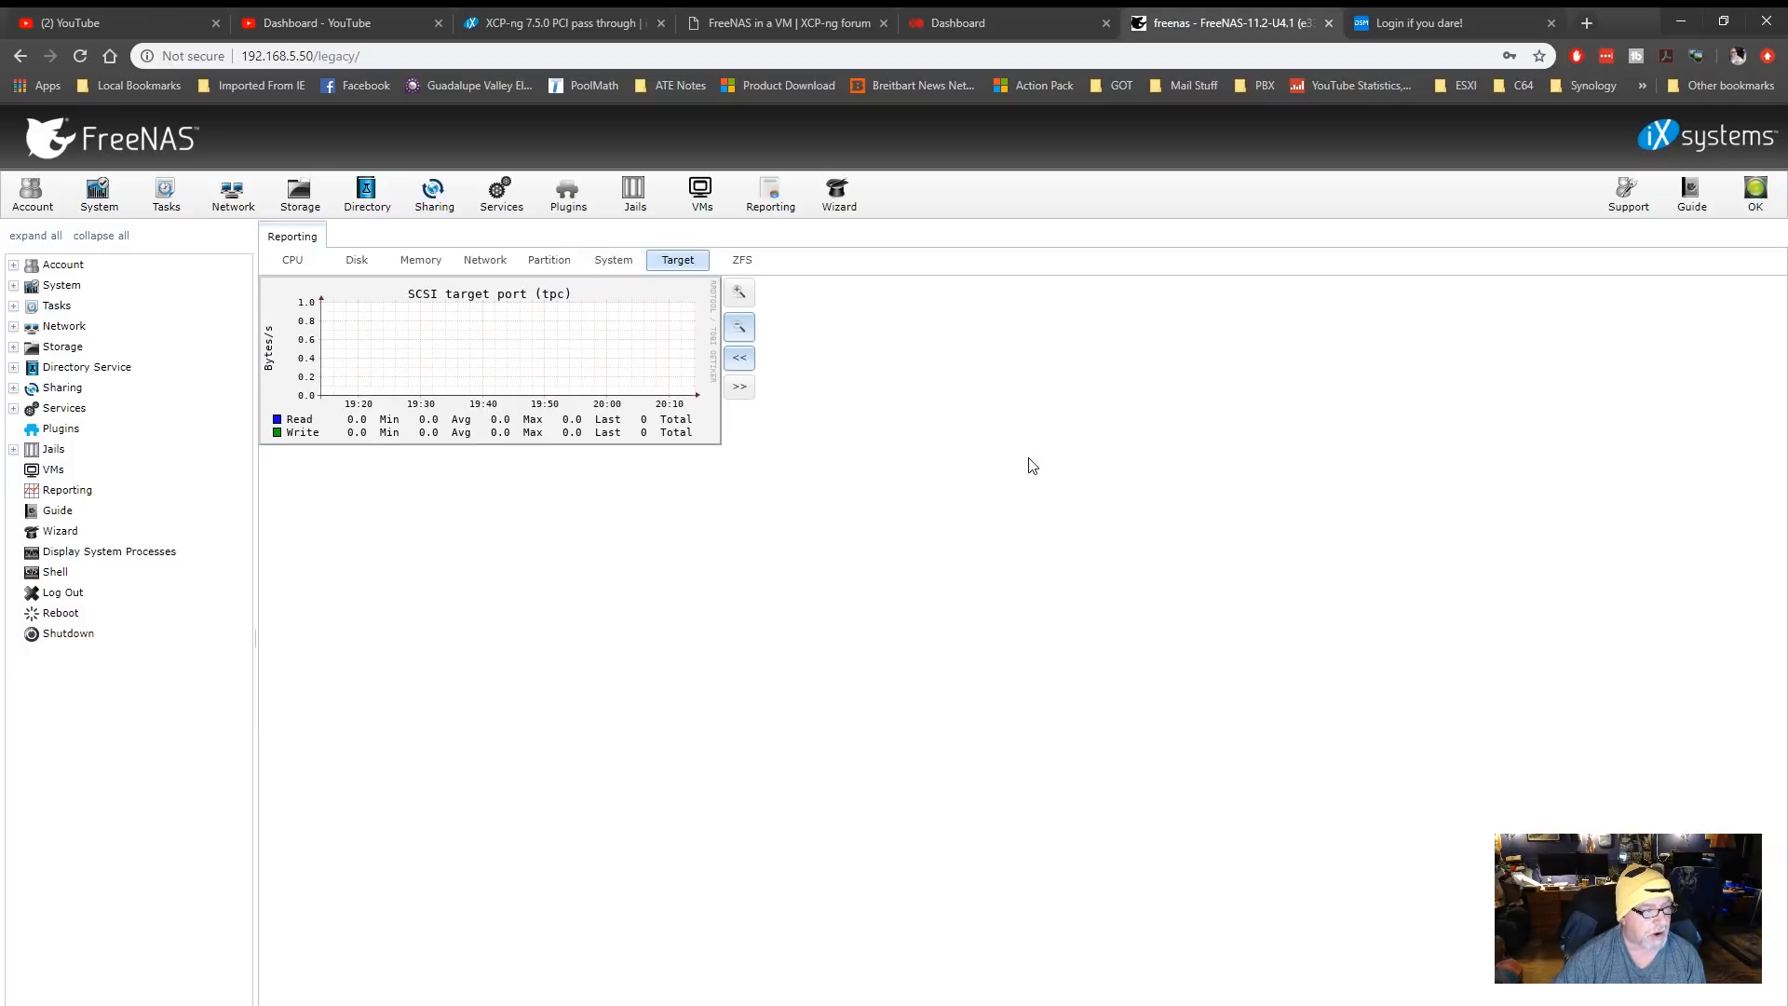
click(742, 261)
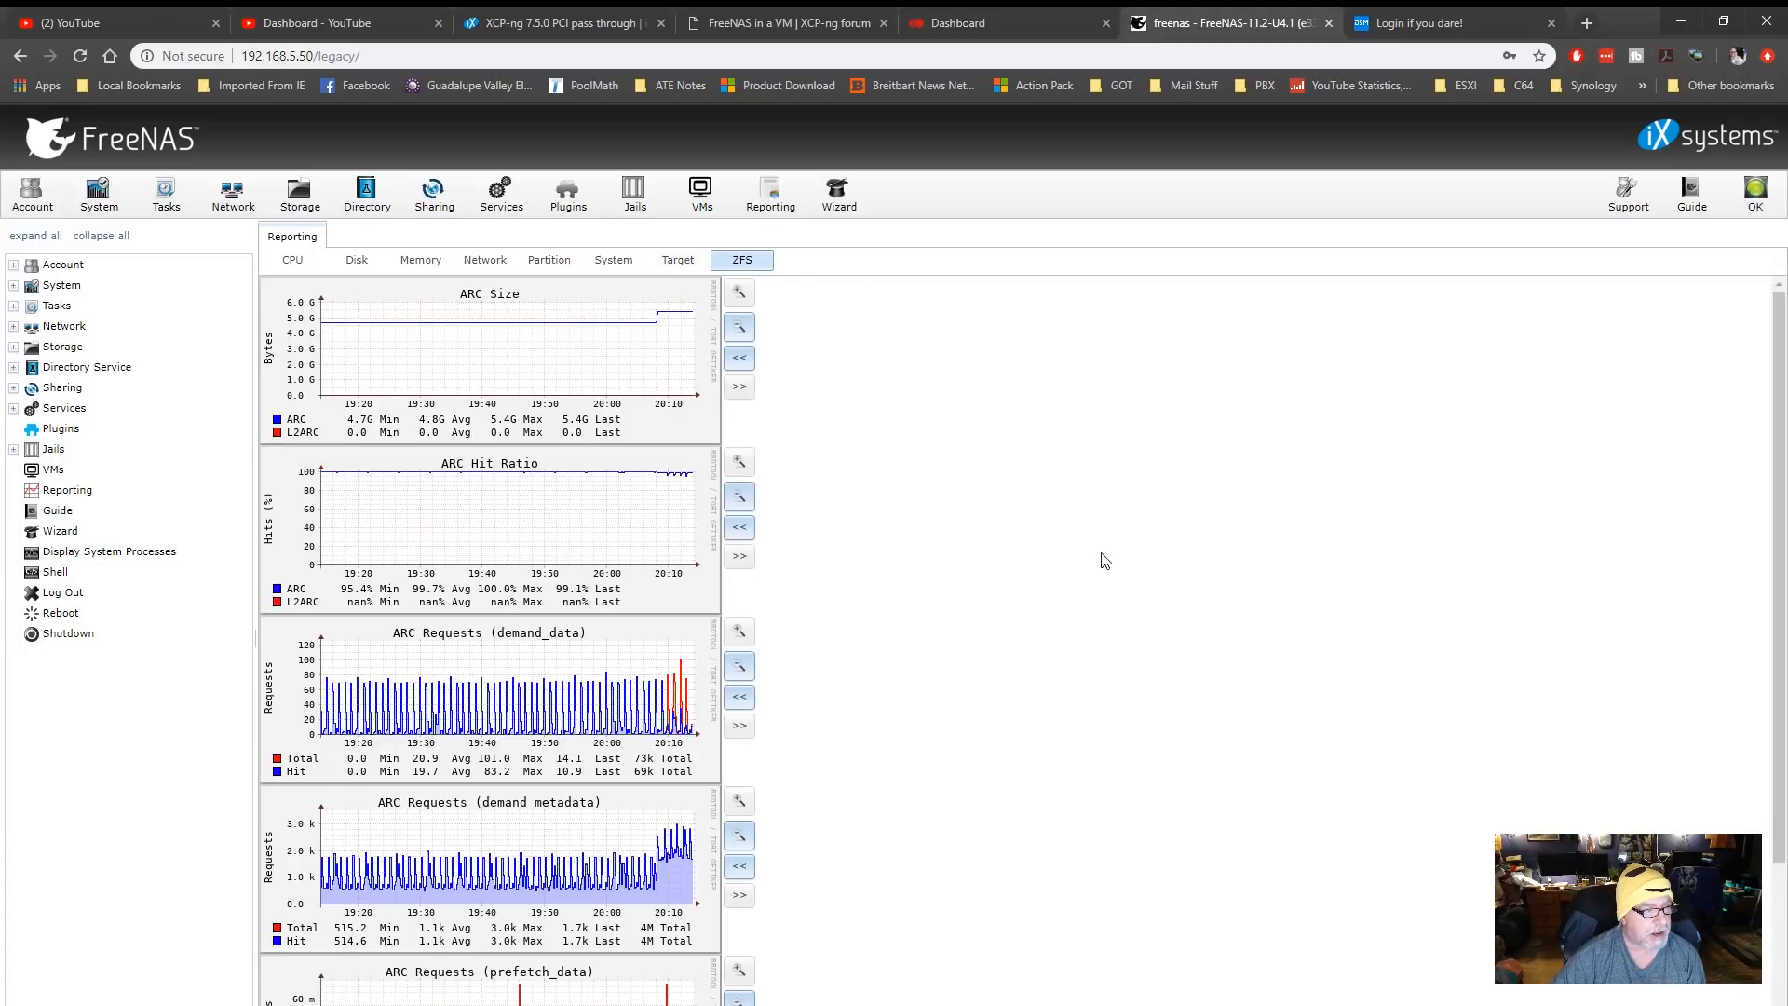
Review the remaining ZFS ARC request graphs and the CPU usage and system load reports
scroll(1103, 559, down, 3)
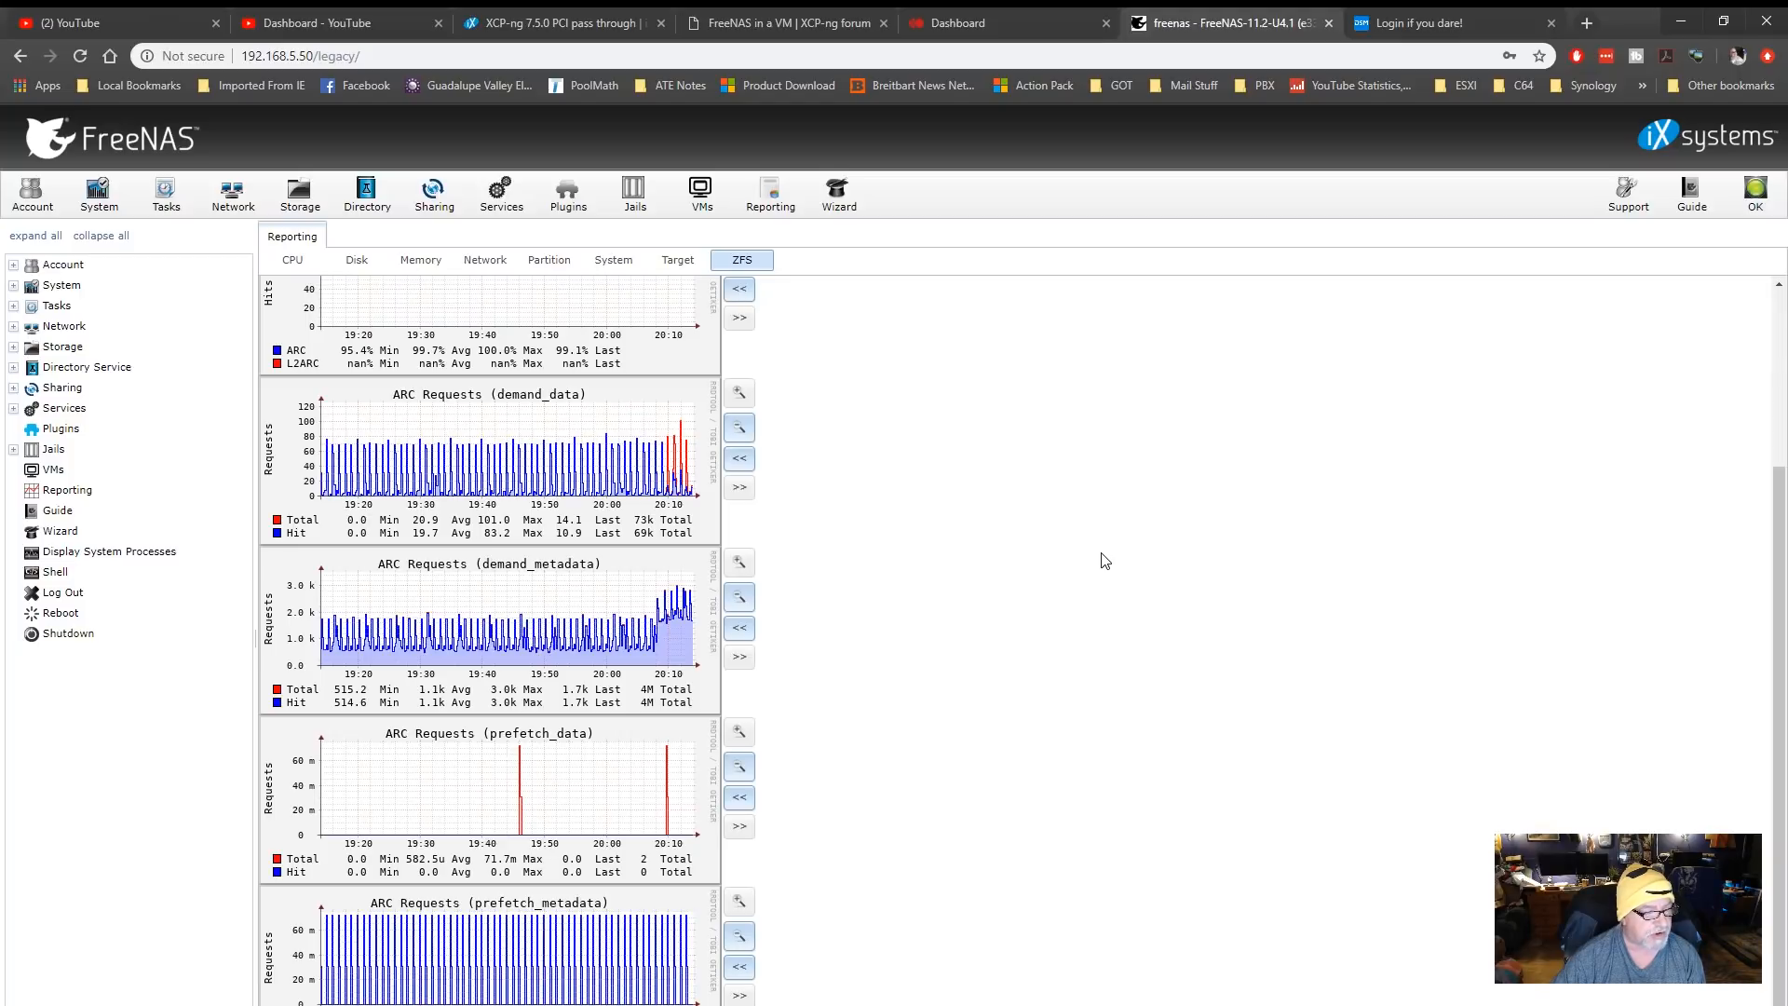
scroll(1103, 560, up, 3)
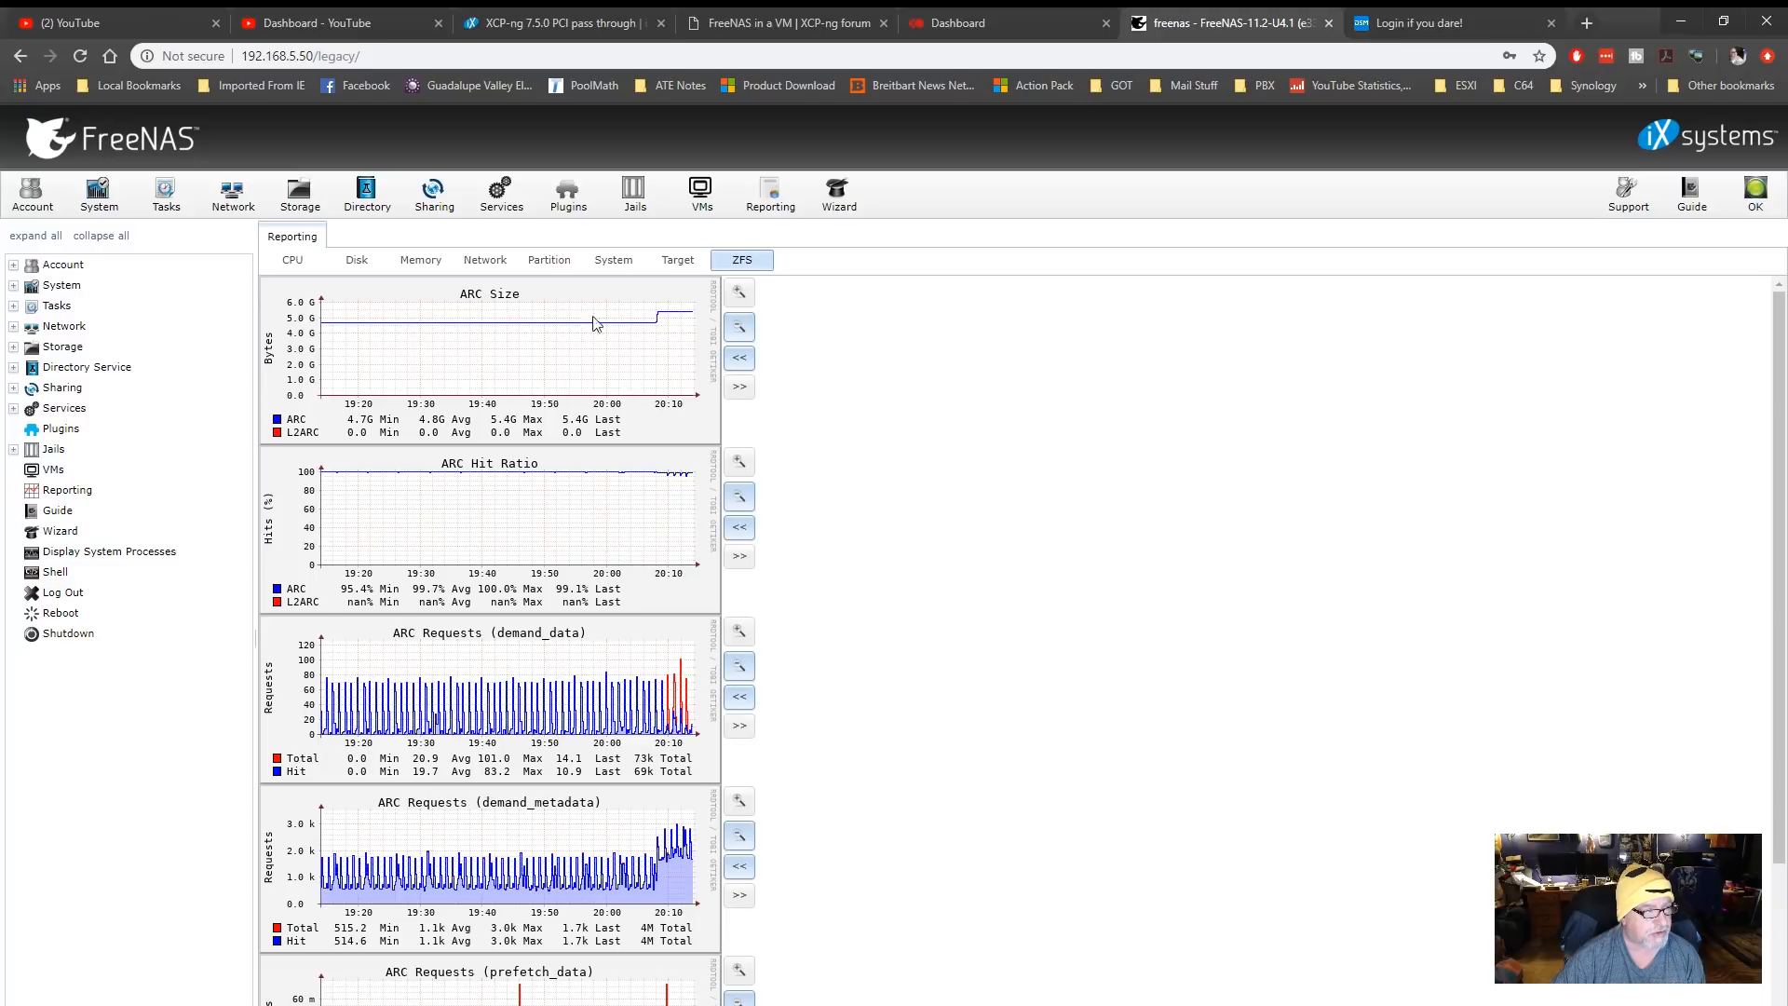
click(292, 262)
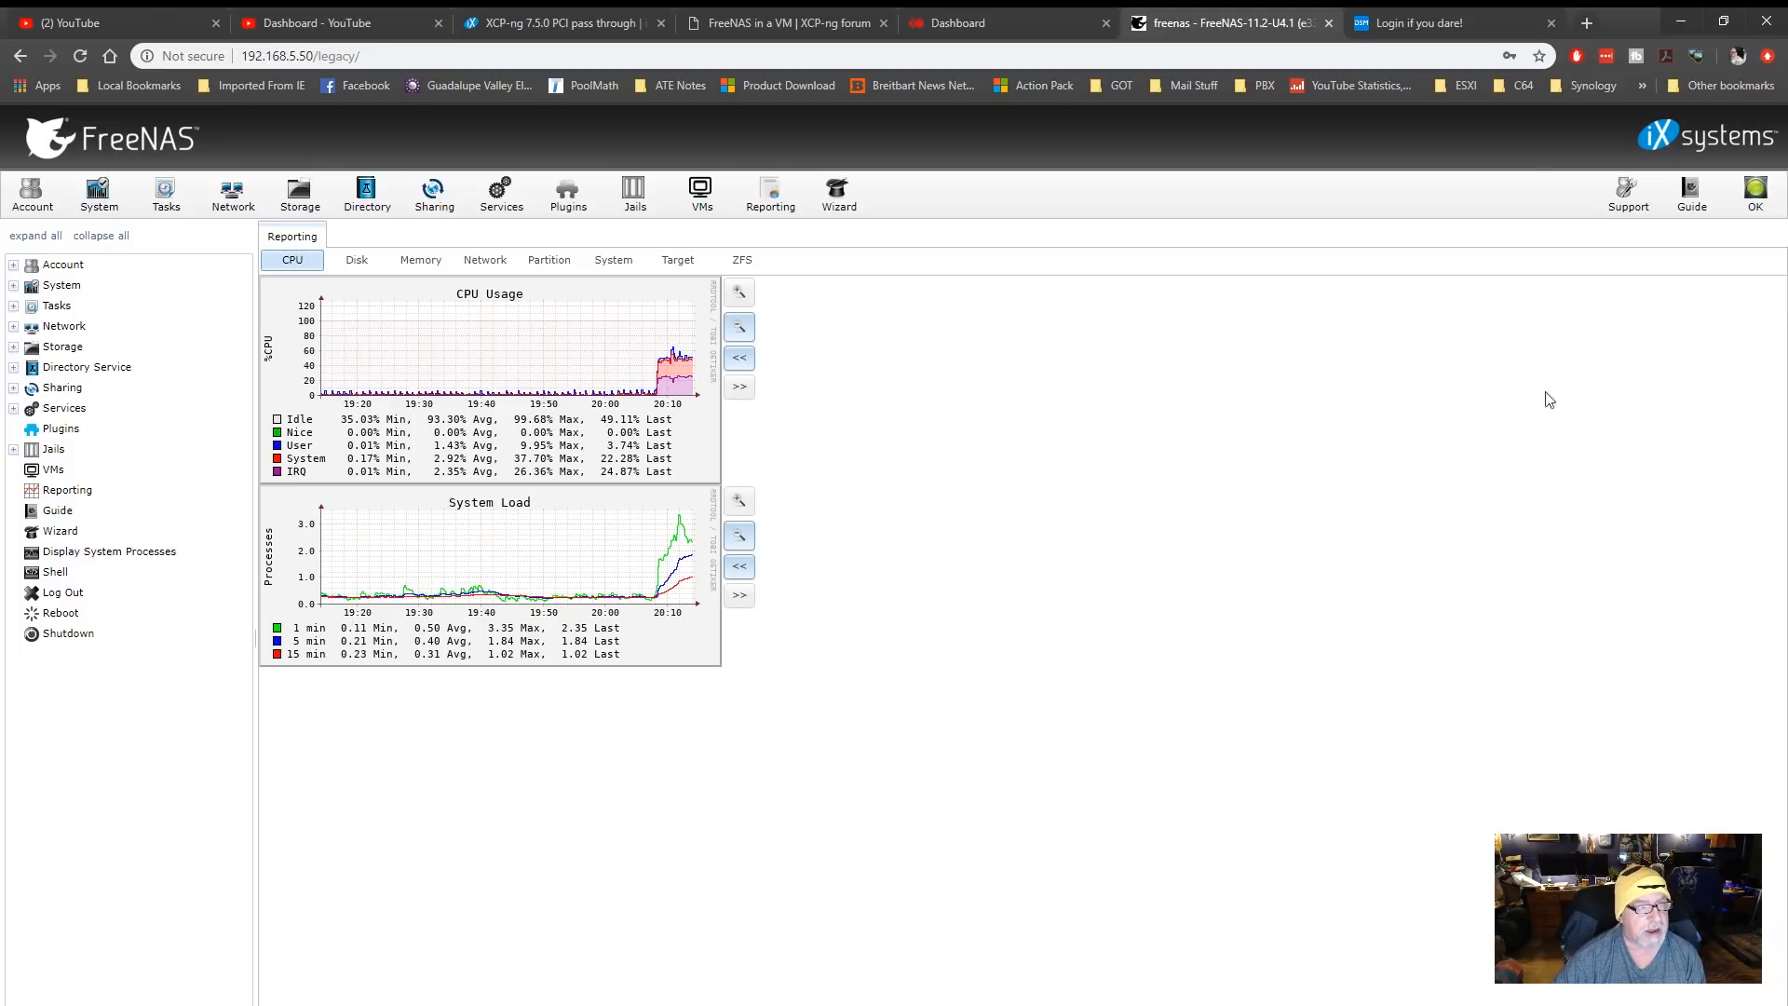
click(1434, 26)
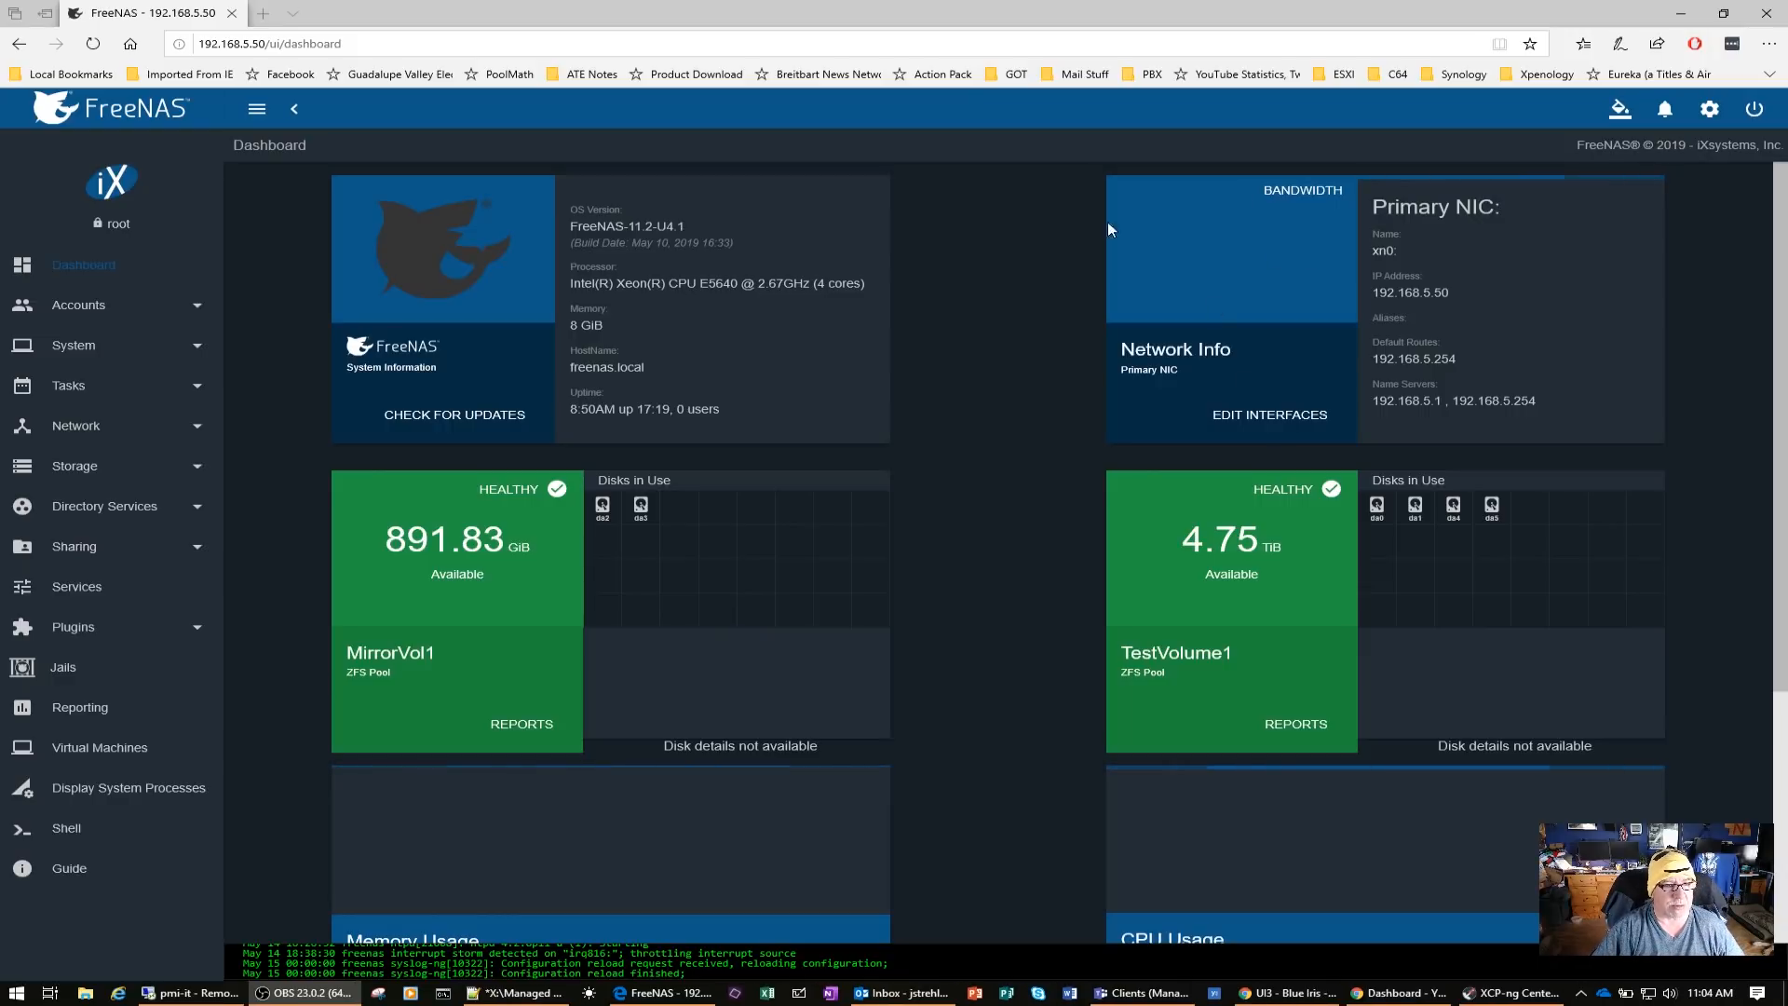
Look over the new FreeNAS dashboard and check the details and temperatures of MirrorVol1 disks da2 and da3
scroll(1049, 519, down, 5)
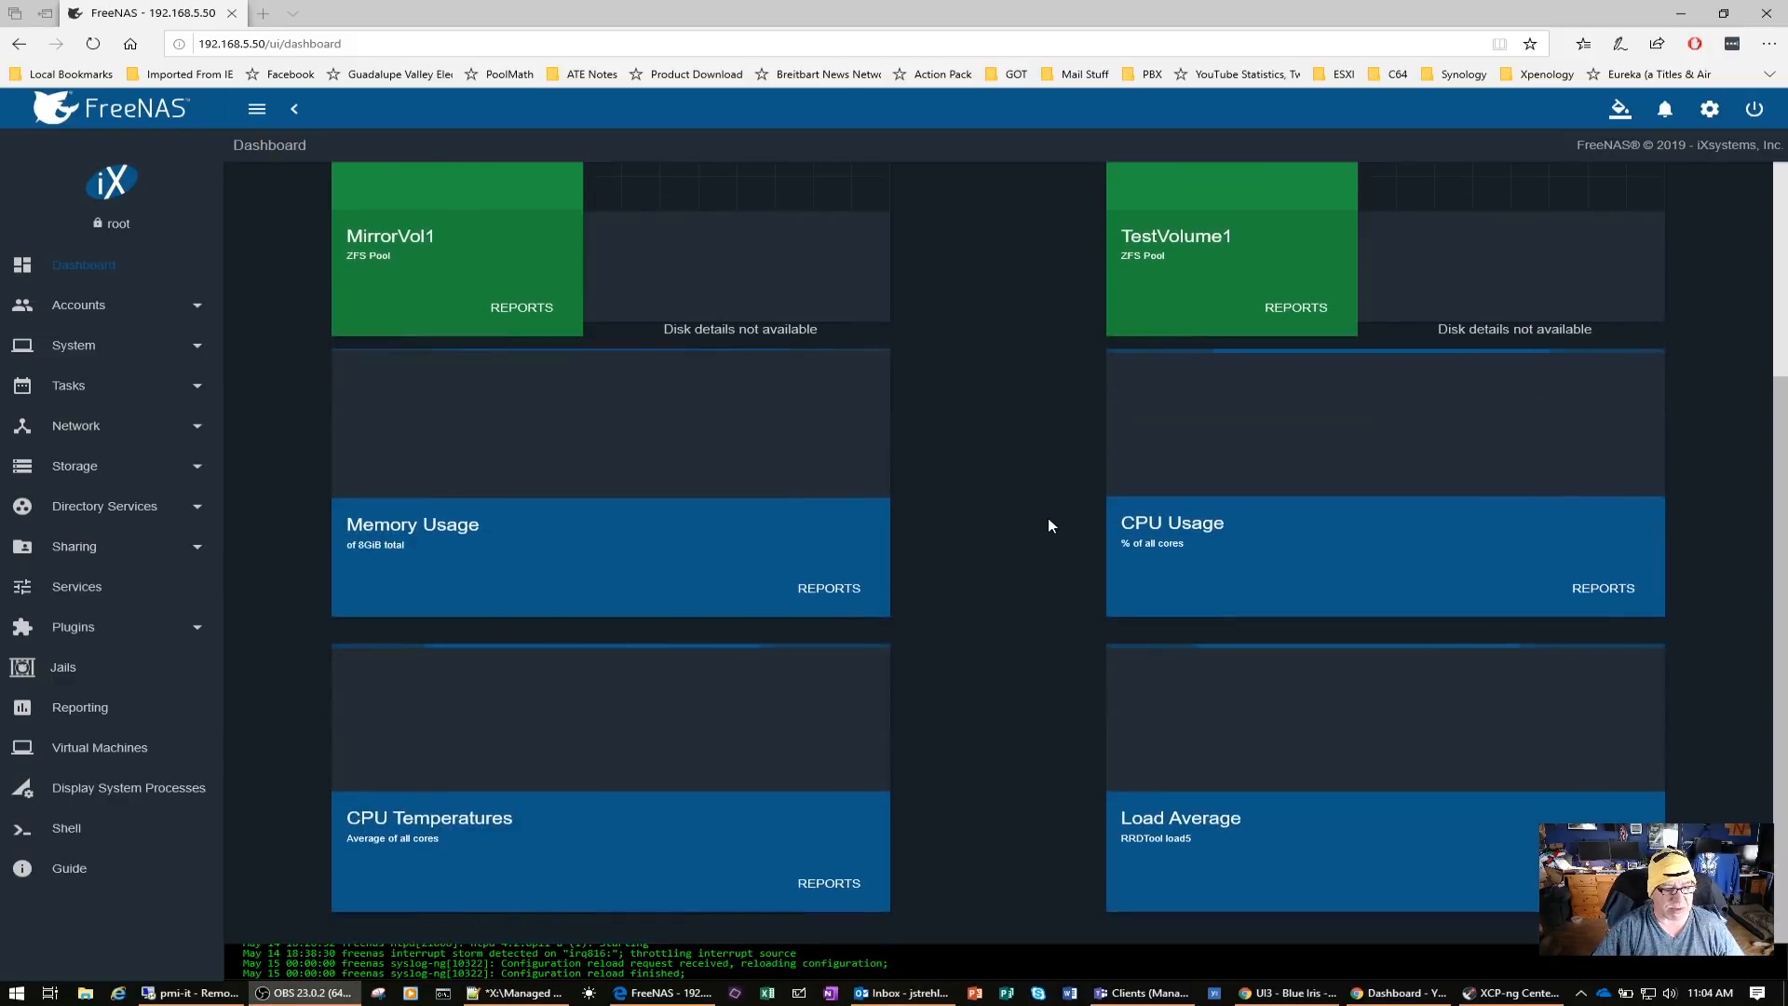
scroll(1048, 519, up, 5)
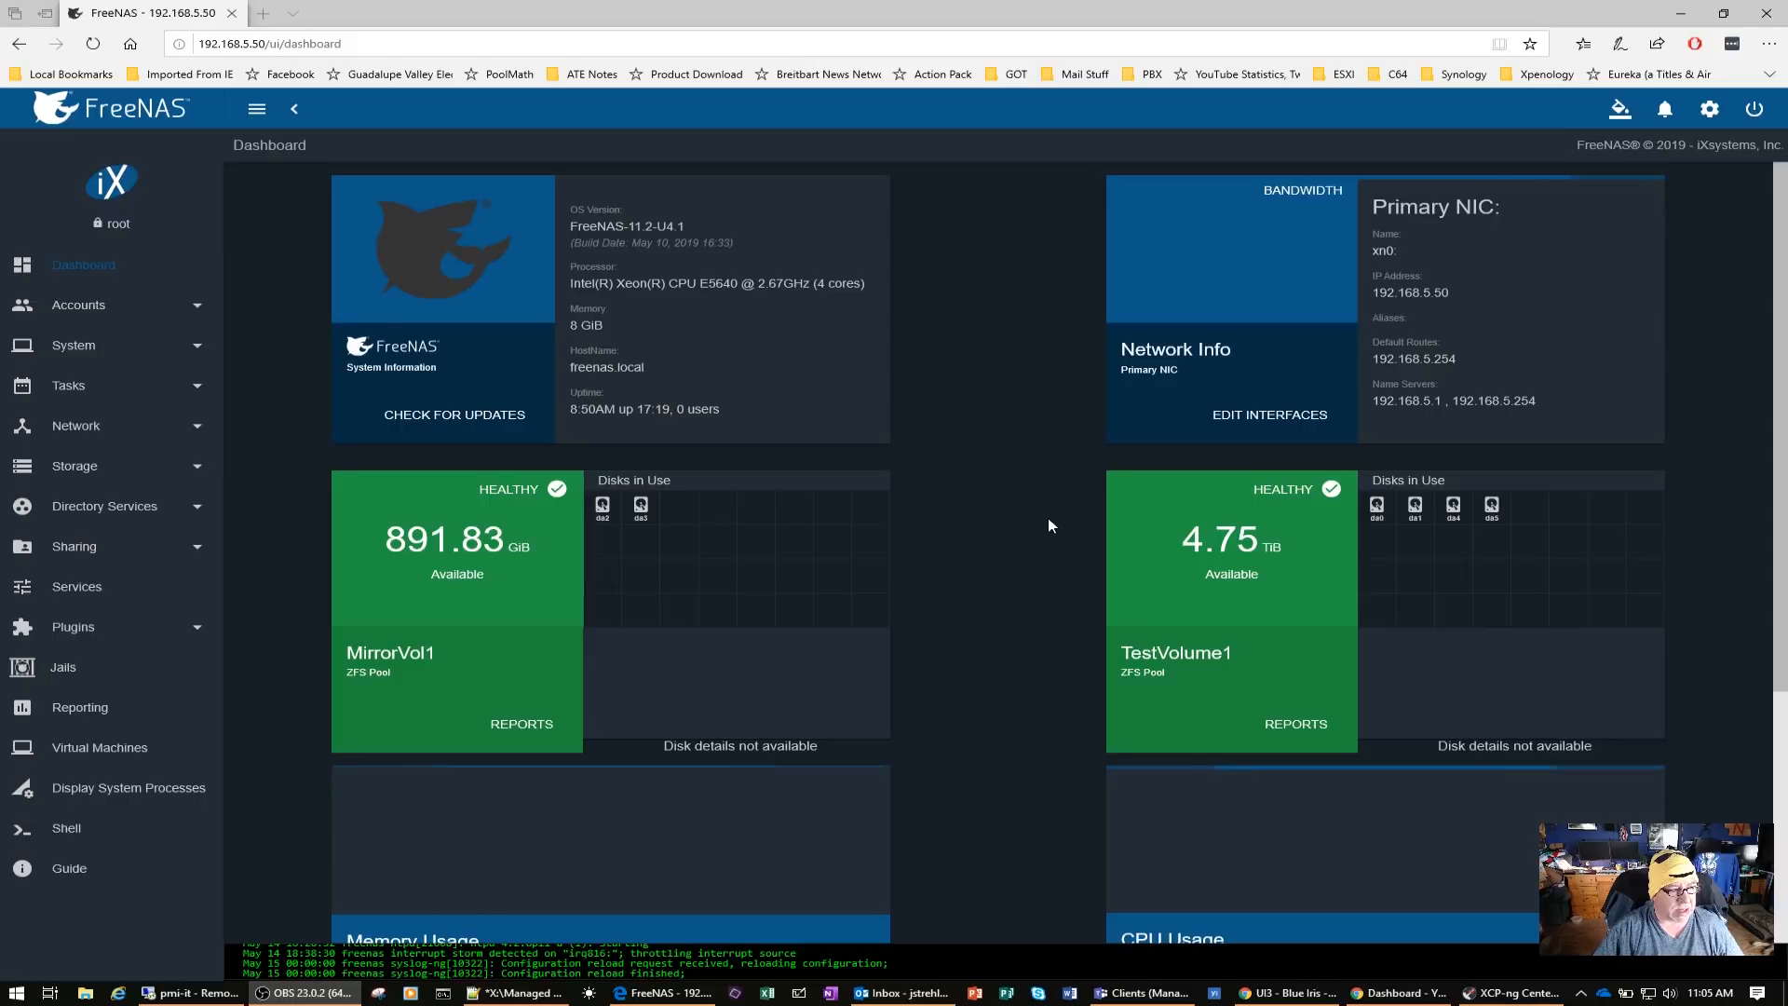
click(603, 511)
click(641, 509)
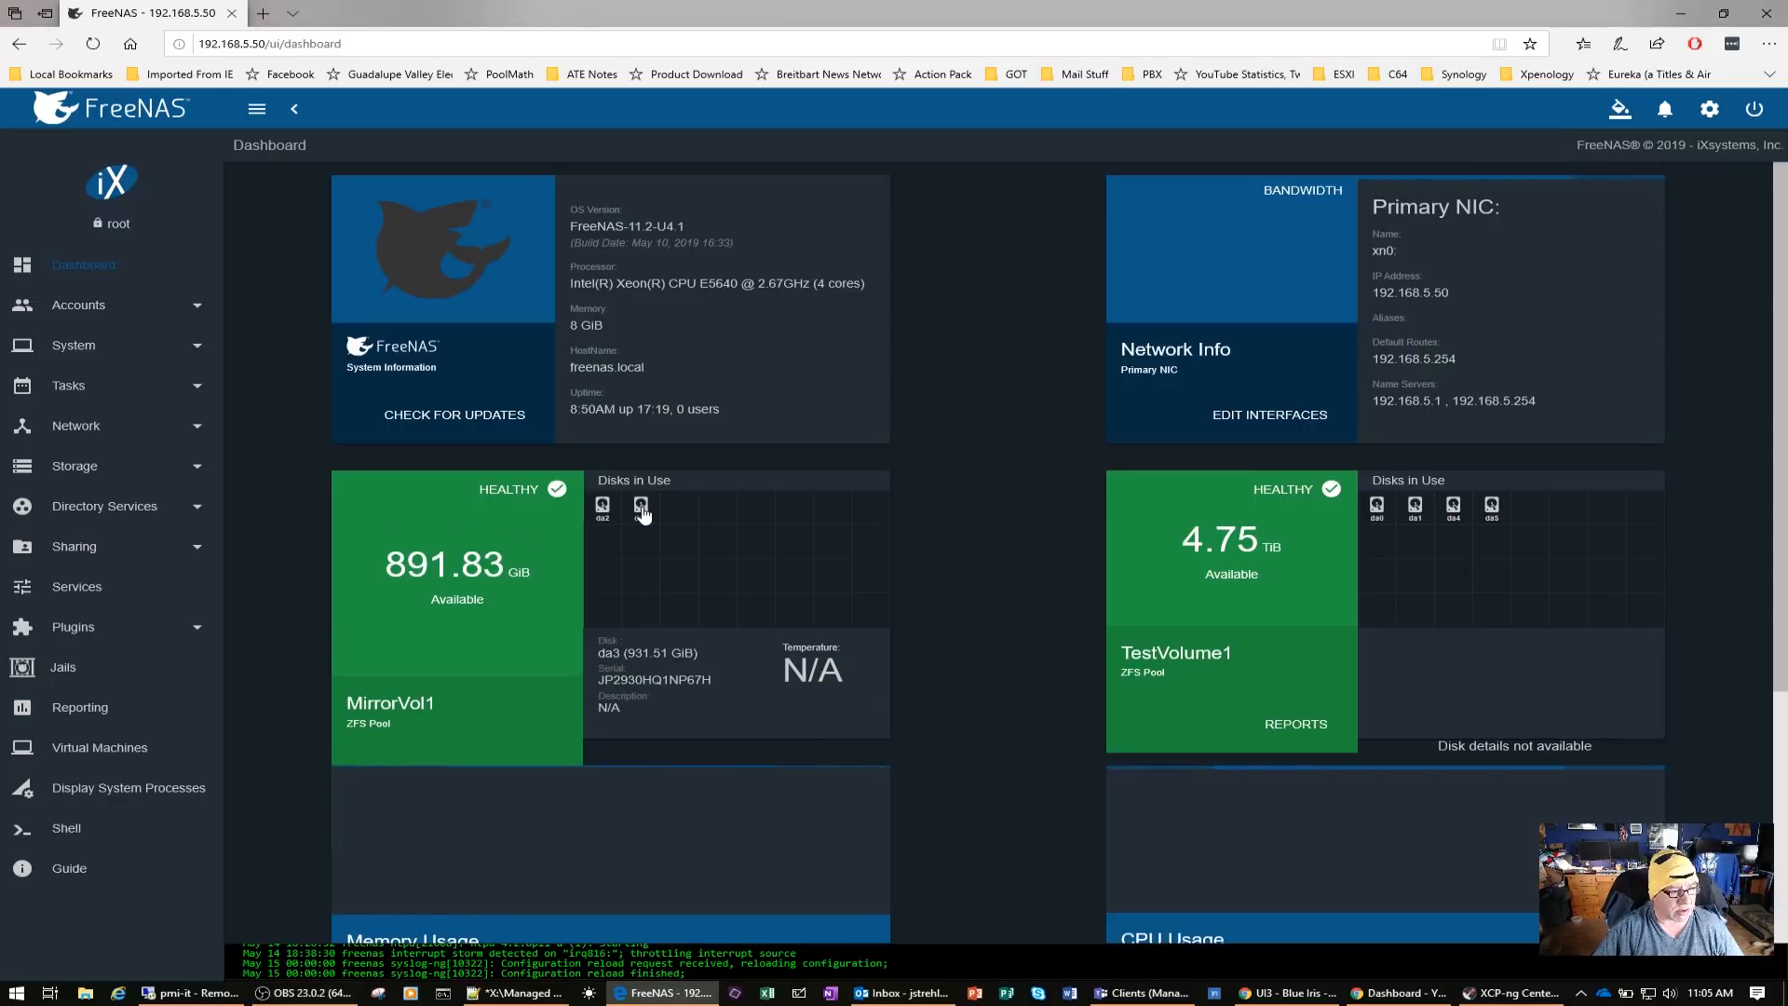
click(605, 513)
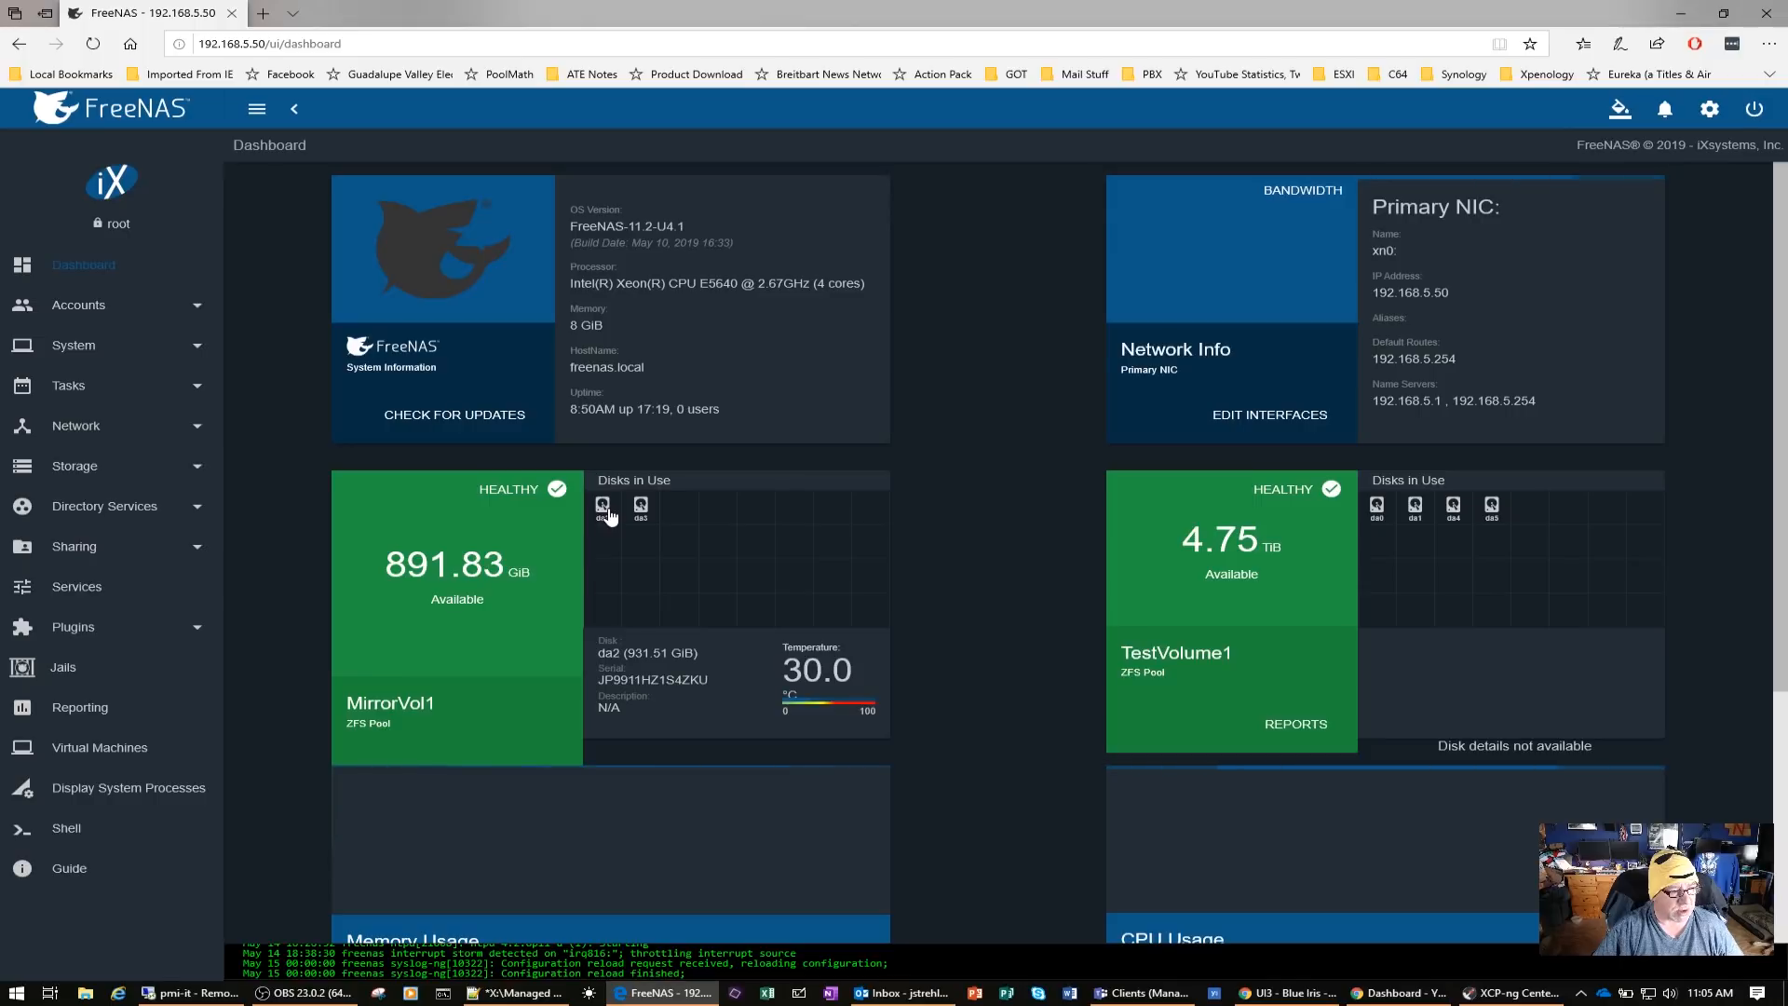
click(642, 512)
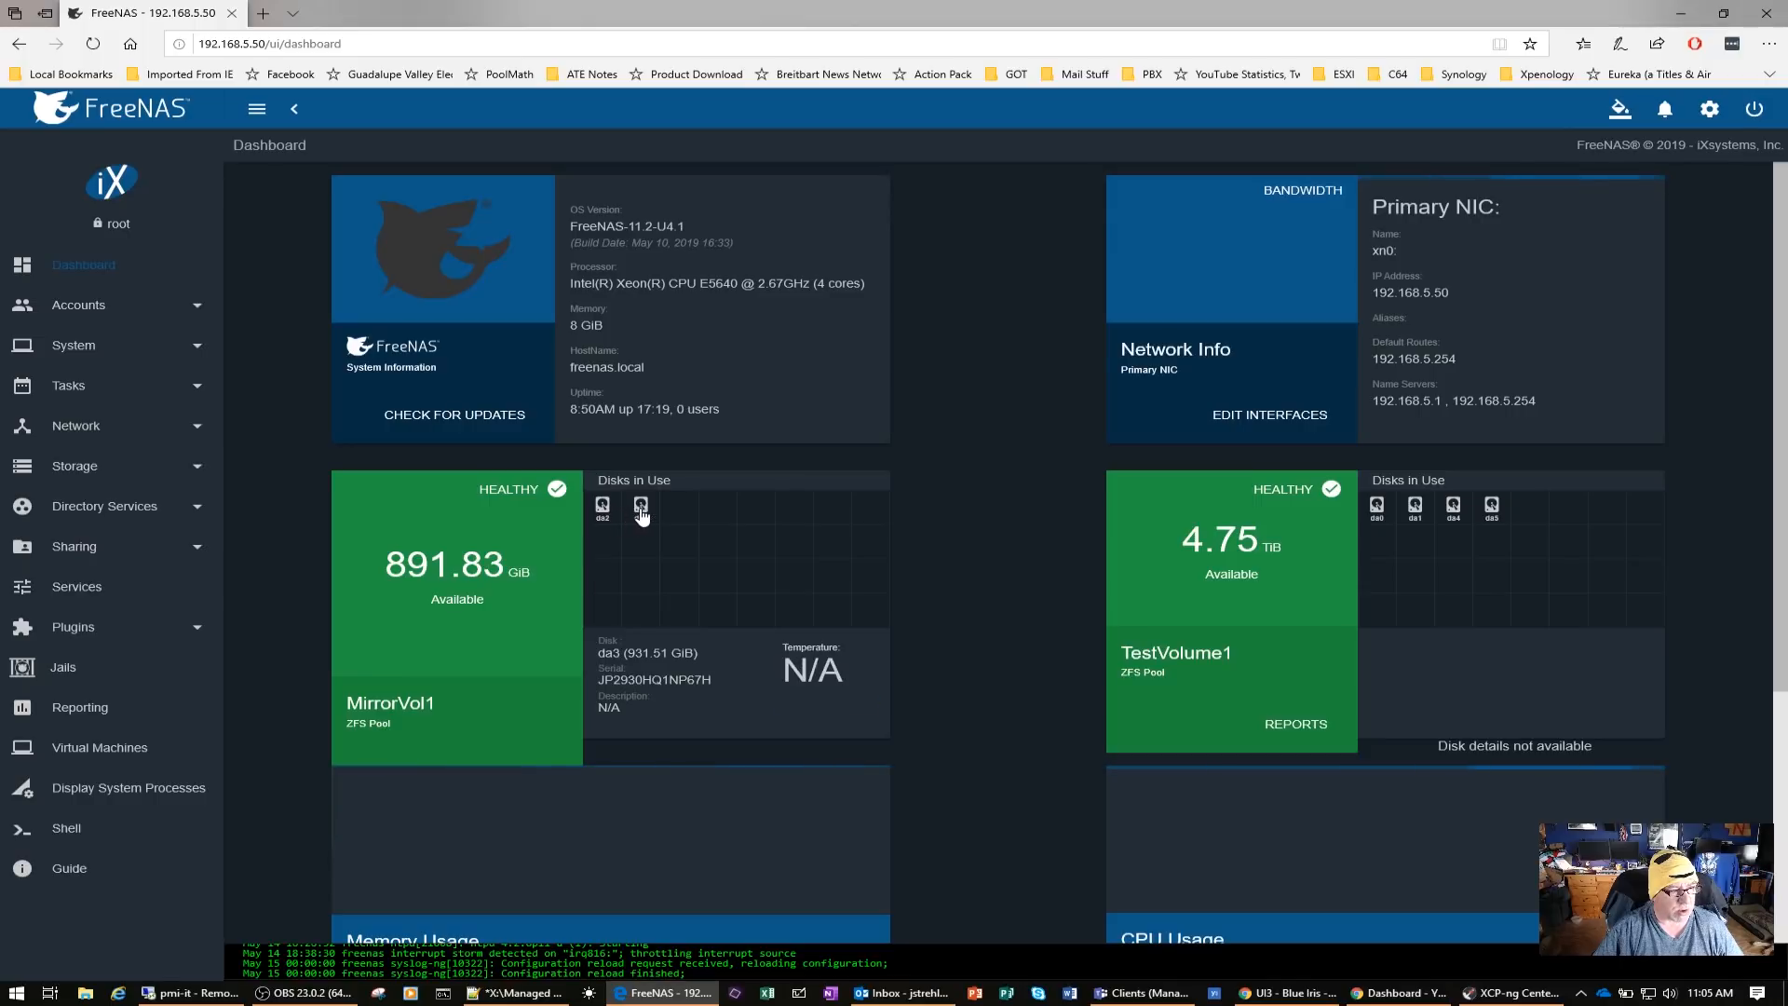
Check the details and temperatures of TestVolume1 disks da0, da1, da4 and da5 on the dashboard
click(1381, 515)
click(1415, 512)
click(1446, 515)
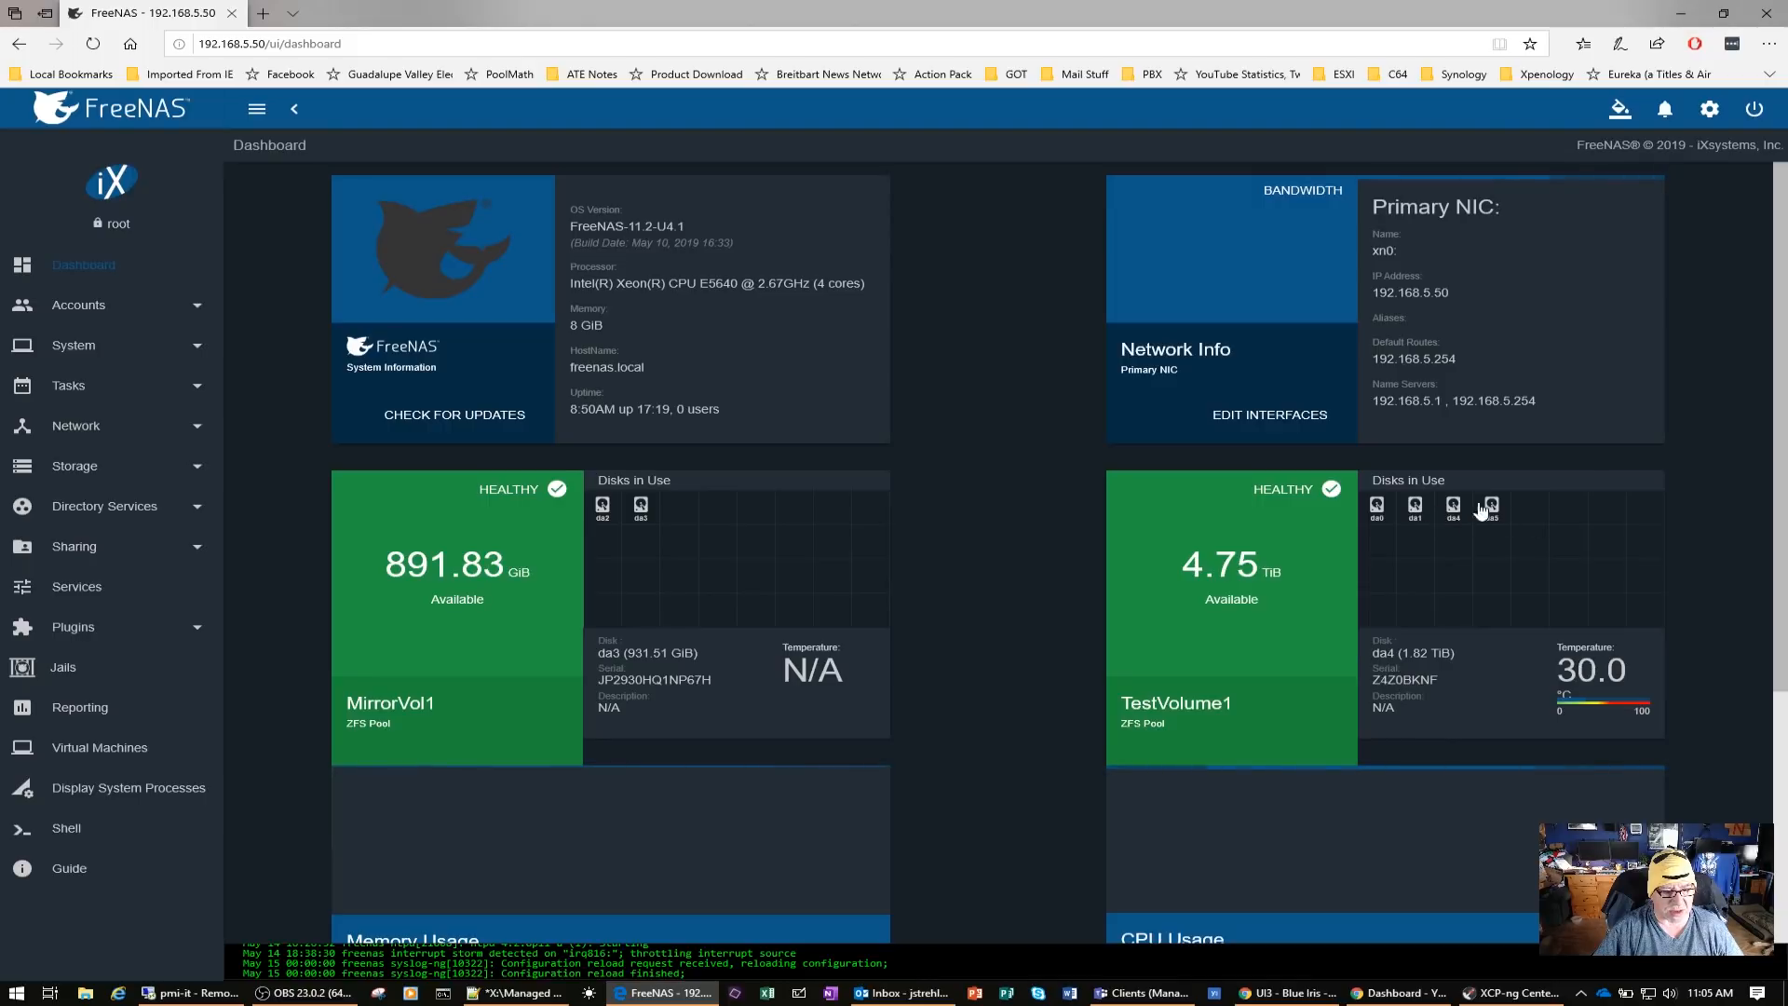
click(1494, 516)
click(1454, 512)
click(1421, 515)
click(1384, 516)
click(1492, 517)
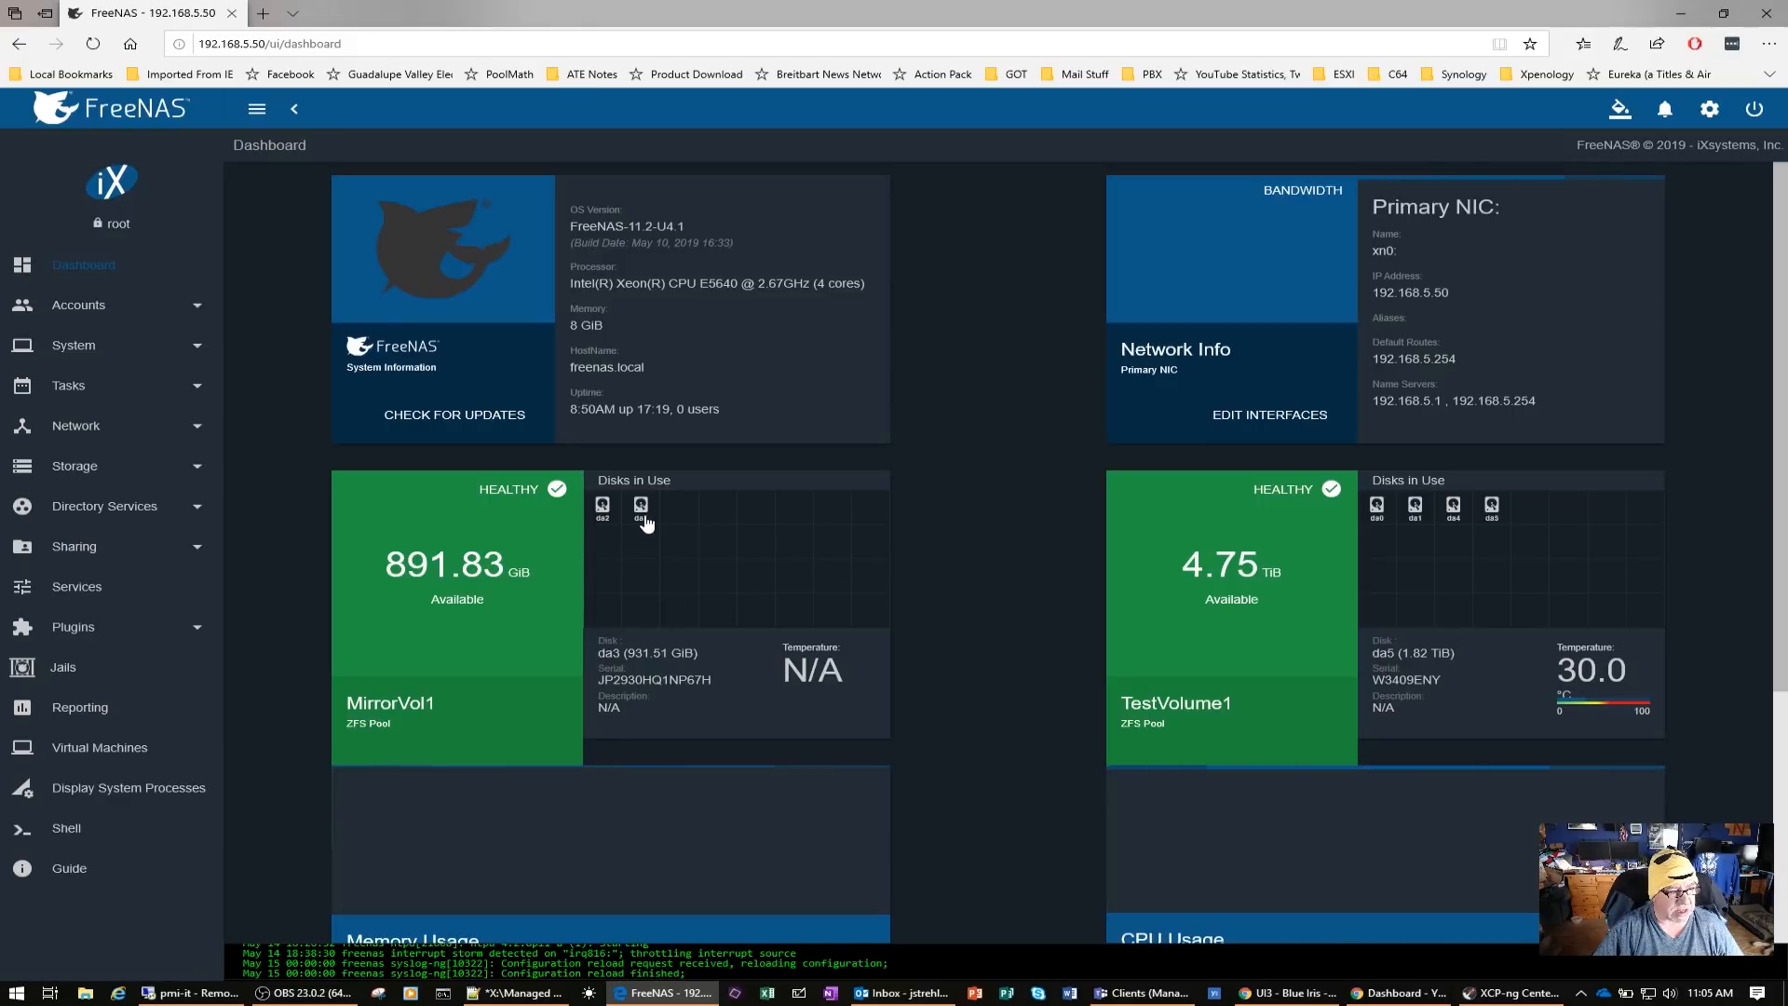
Recheck disk da2 of MirrorVol1 and view the full system console log, closing it when finished
click(602, 513)
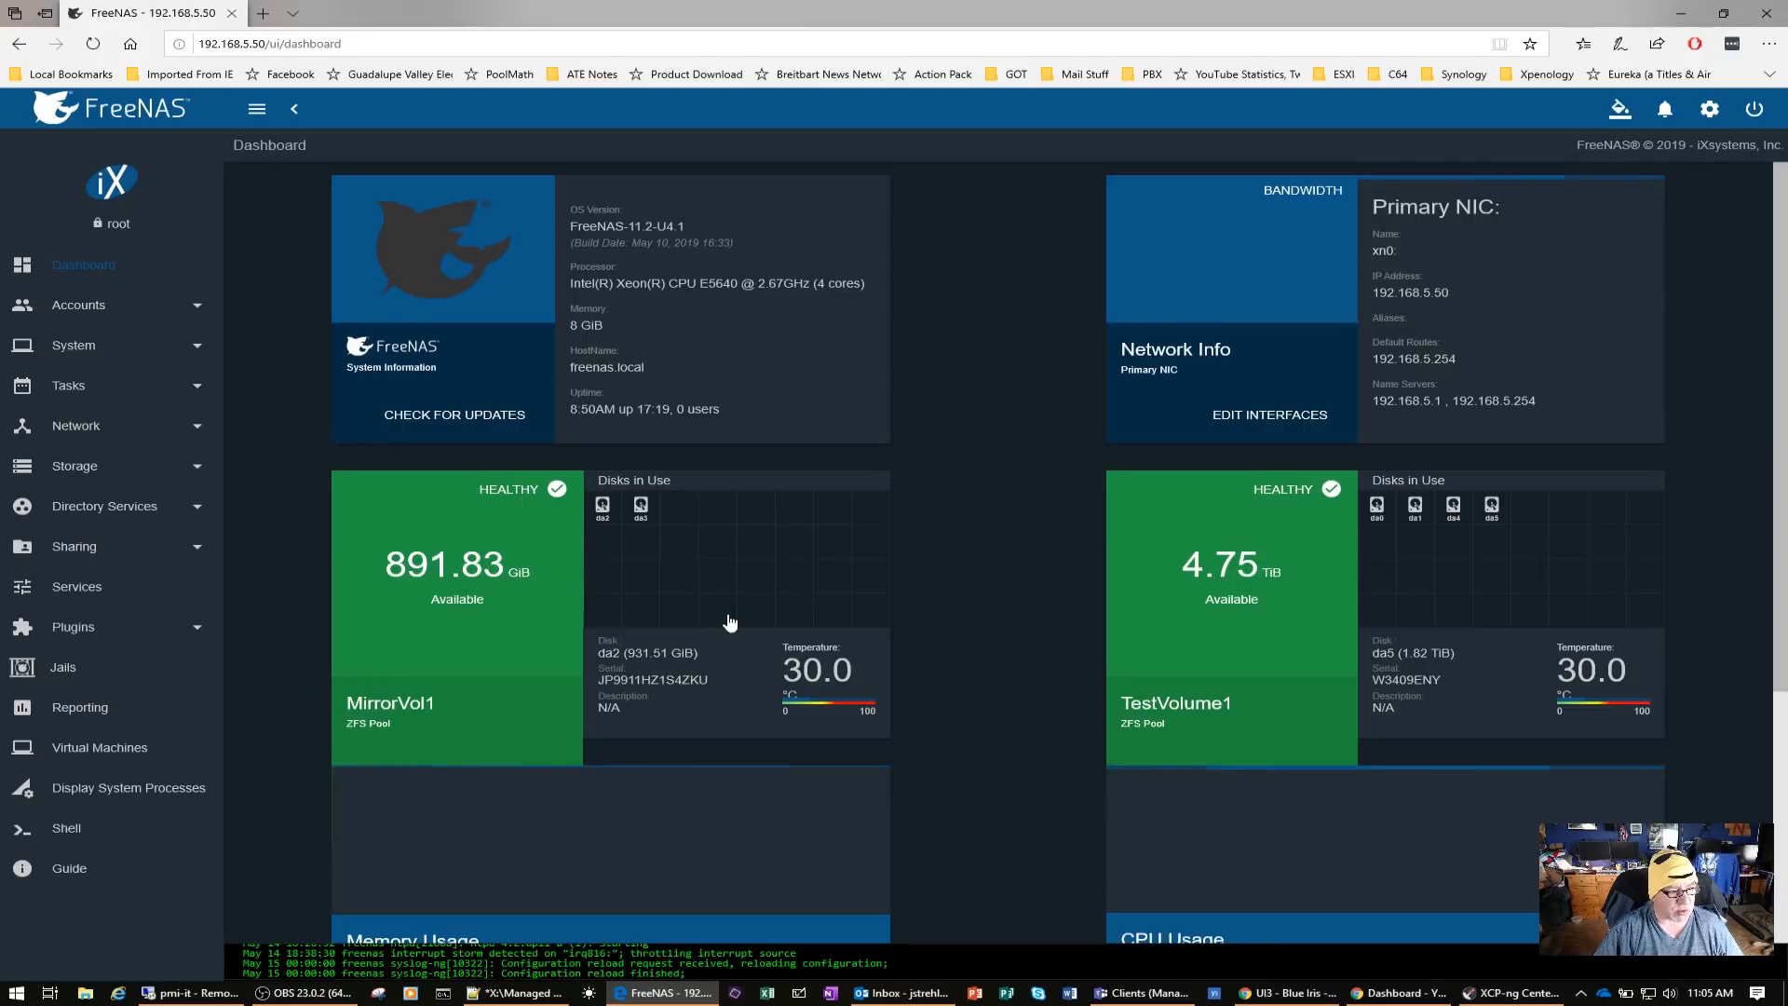
scroll(730, 622, down, 5)
scroll(730, 622, up, 5)
click(1003, 959)
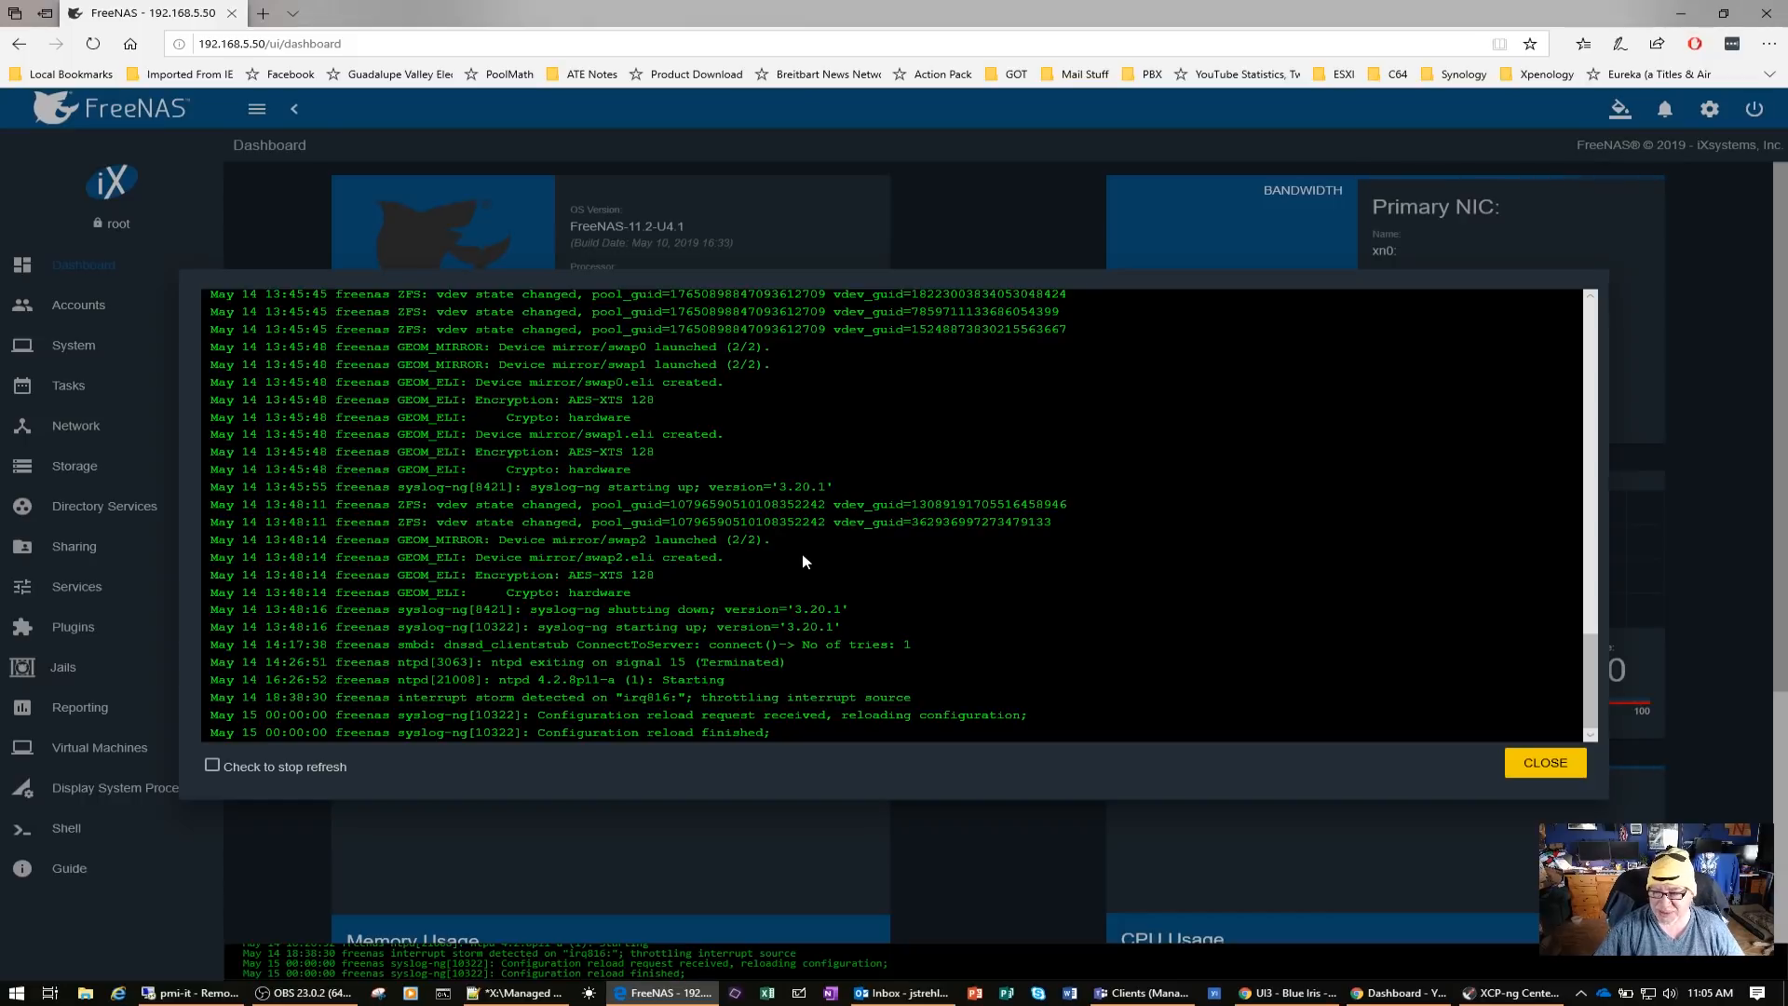
click(1546, 763)
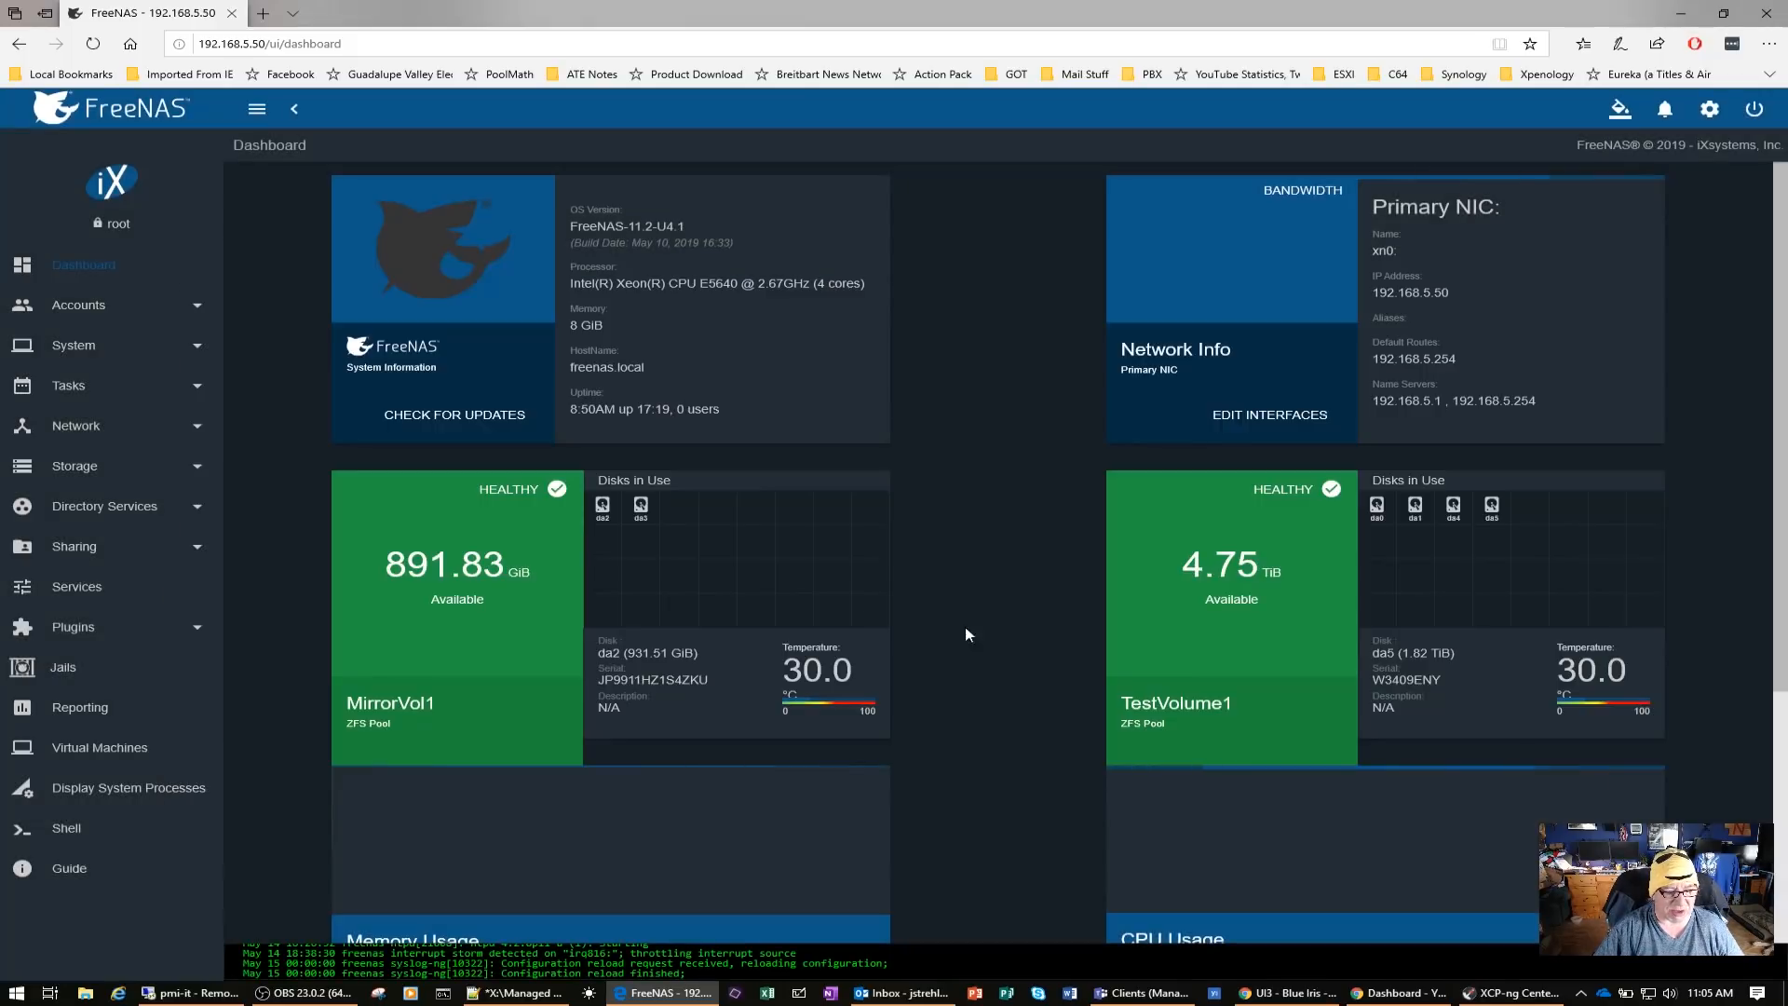
View the storage pools MirrorVol1 and TestVolume1 and open the list of disks
click(75, 467)
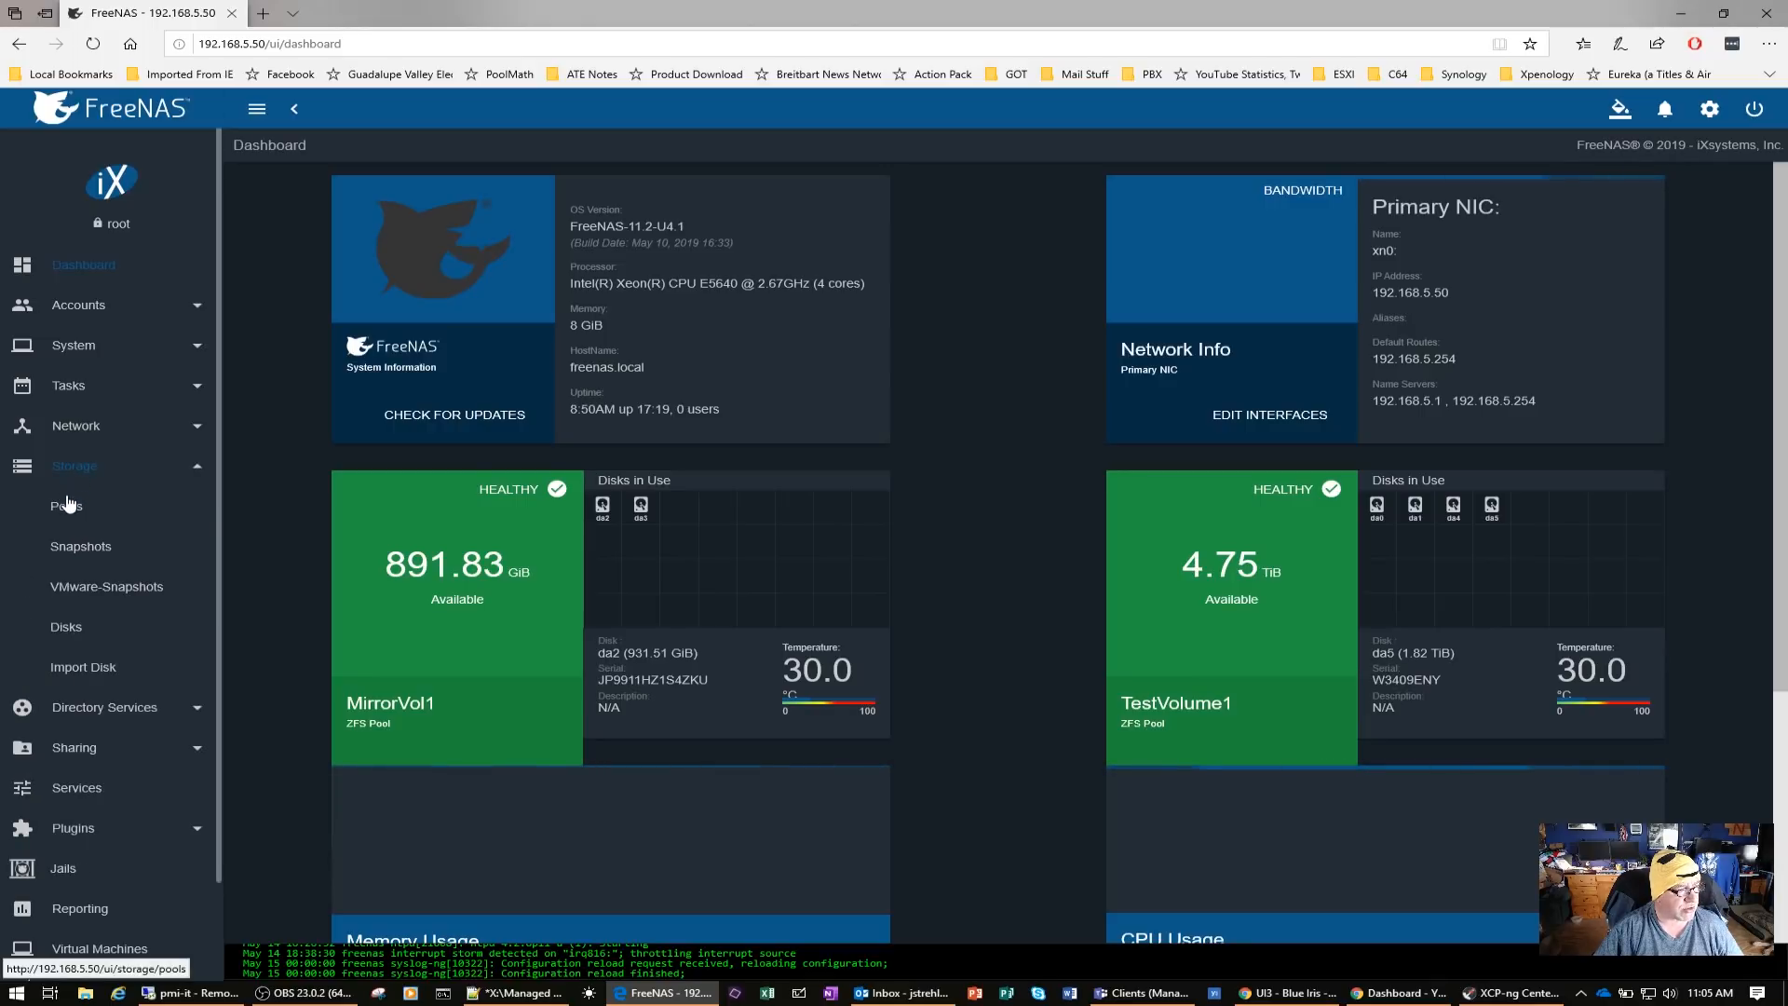
click(67, 504)
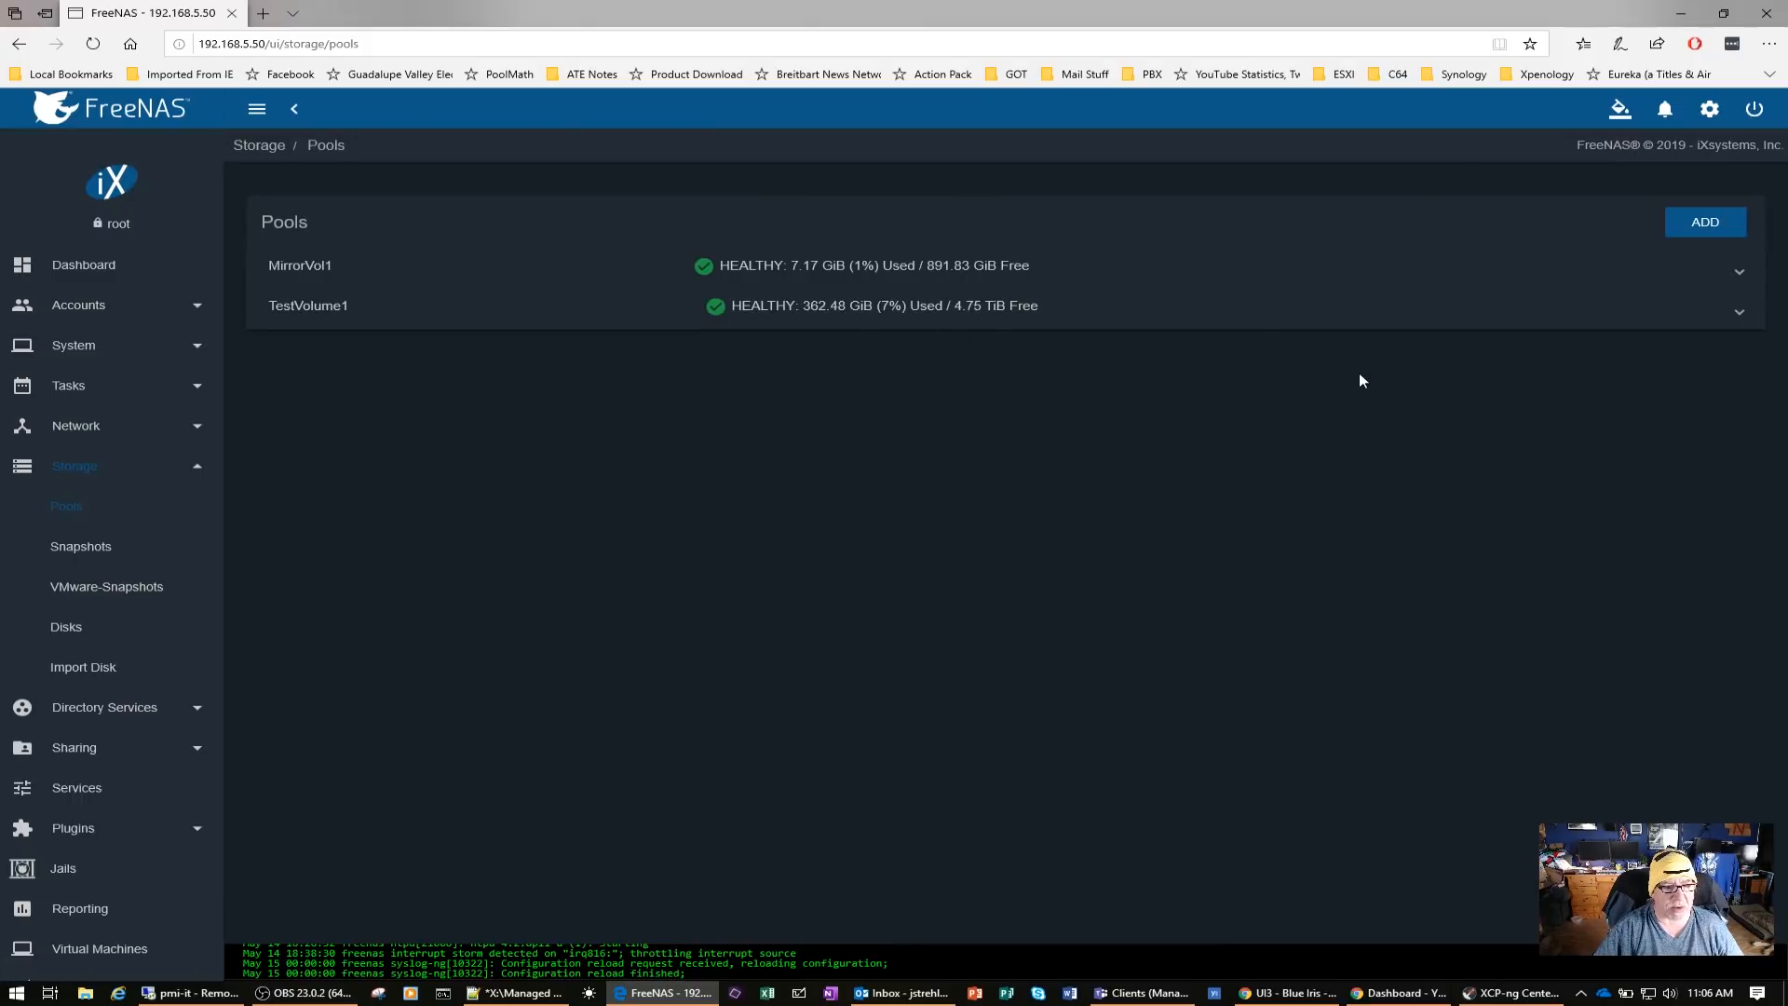
click(89, 631)
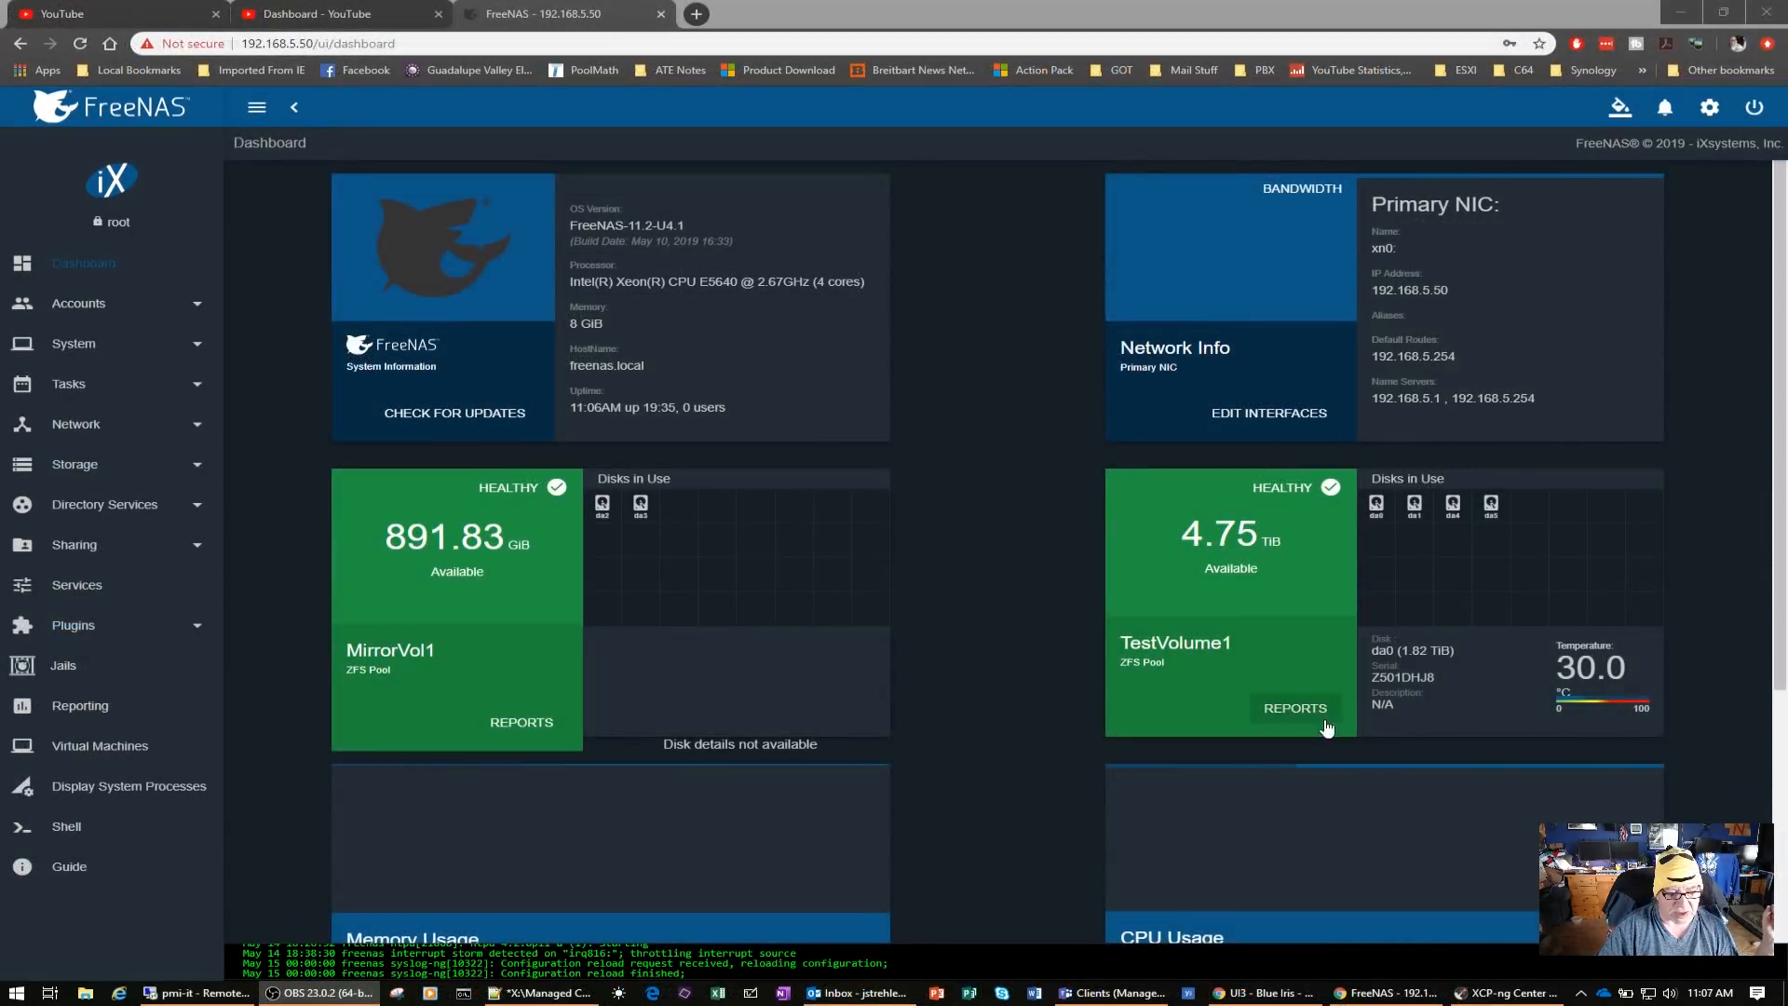
Review the dashboard's pool, memory, CPU, temperature and load average cards
scroll(978, 624, down, 5)
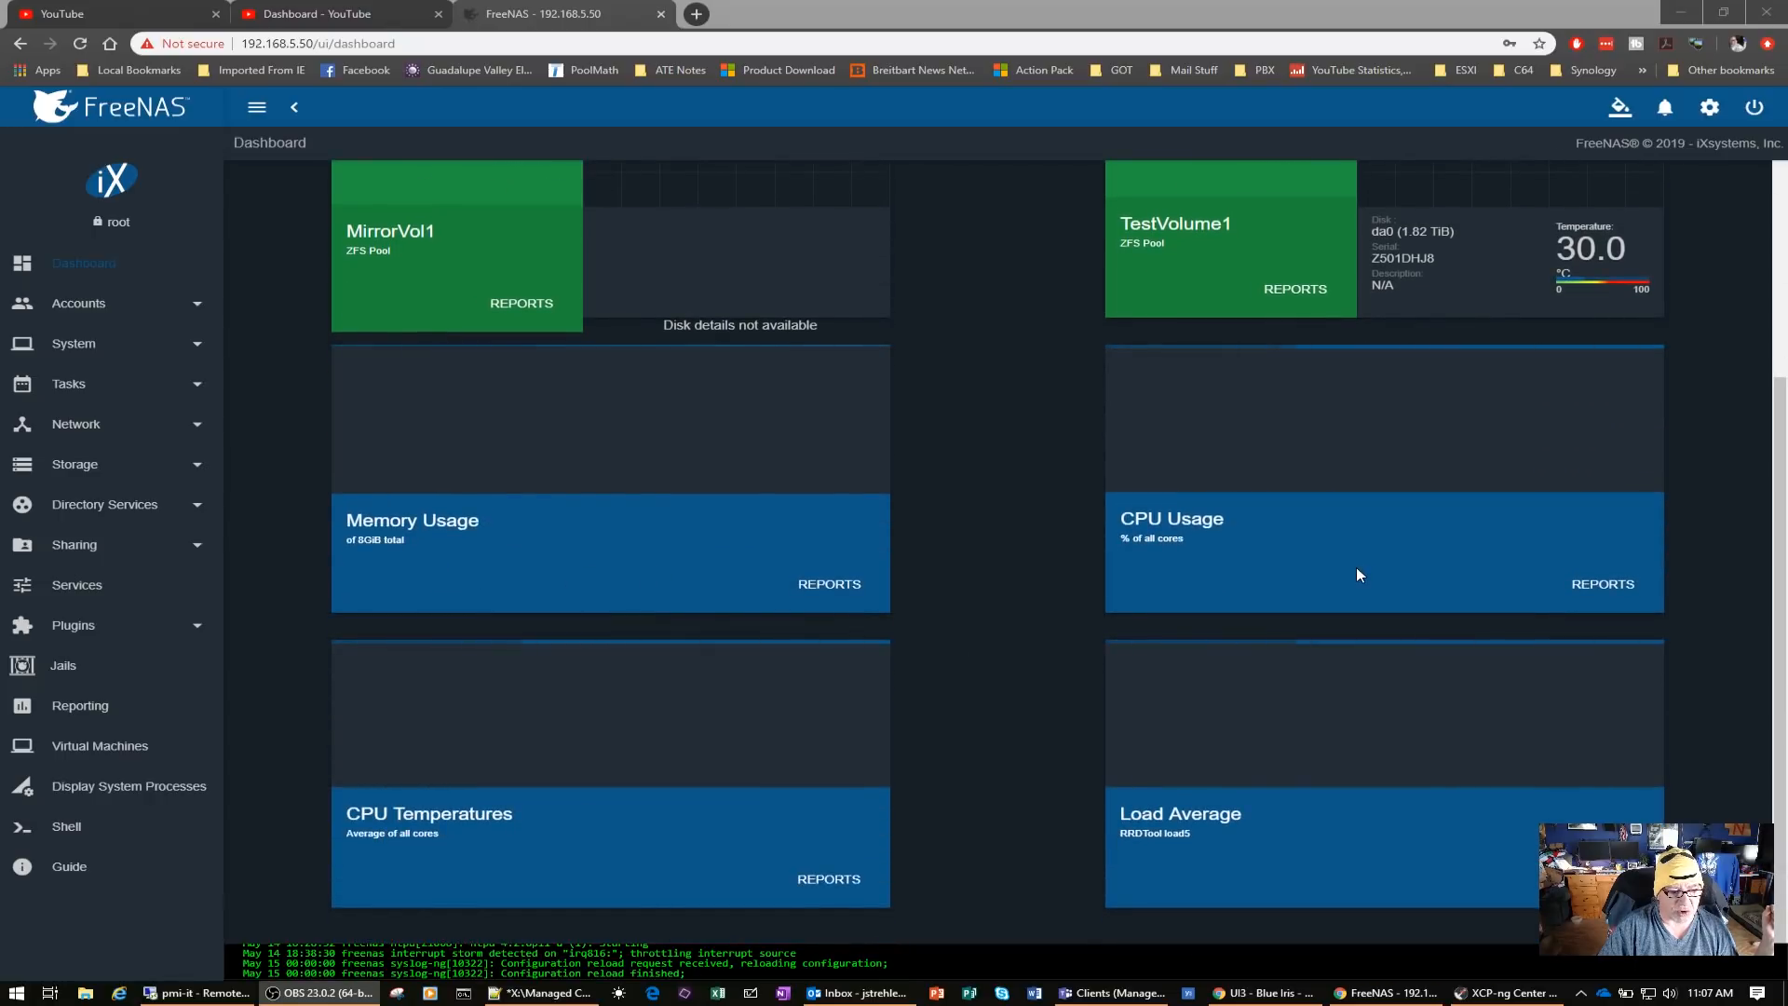
scroll(1356, 567, up, 5)
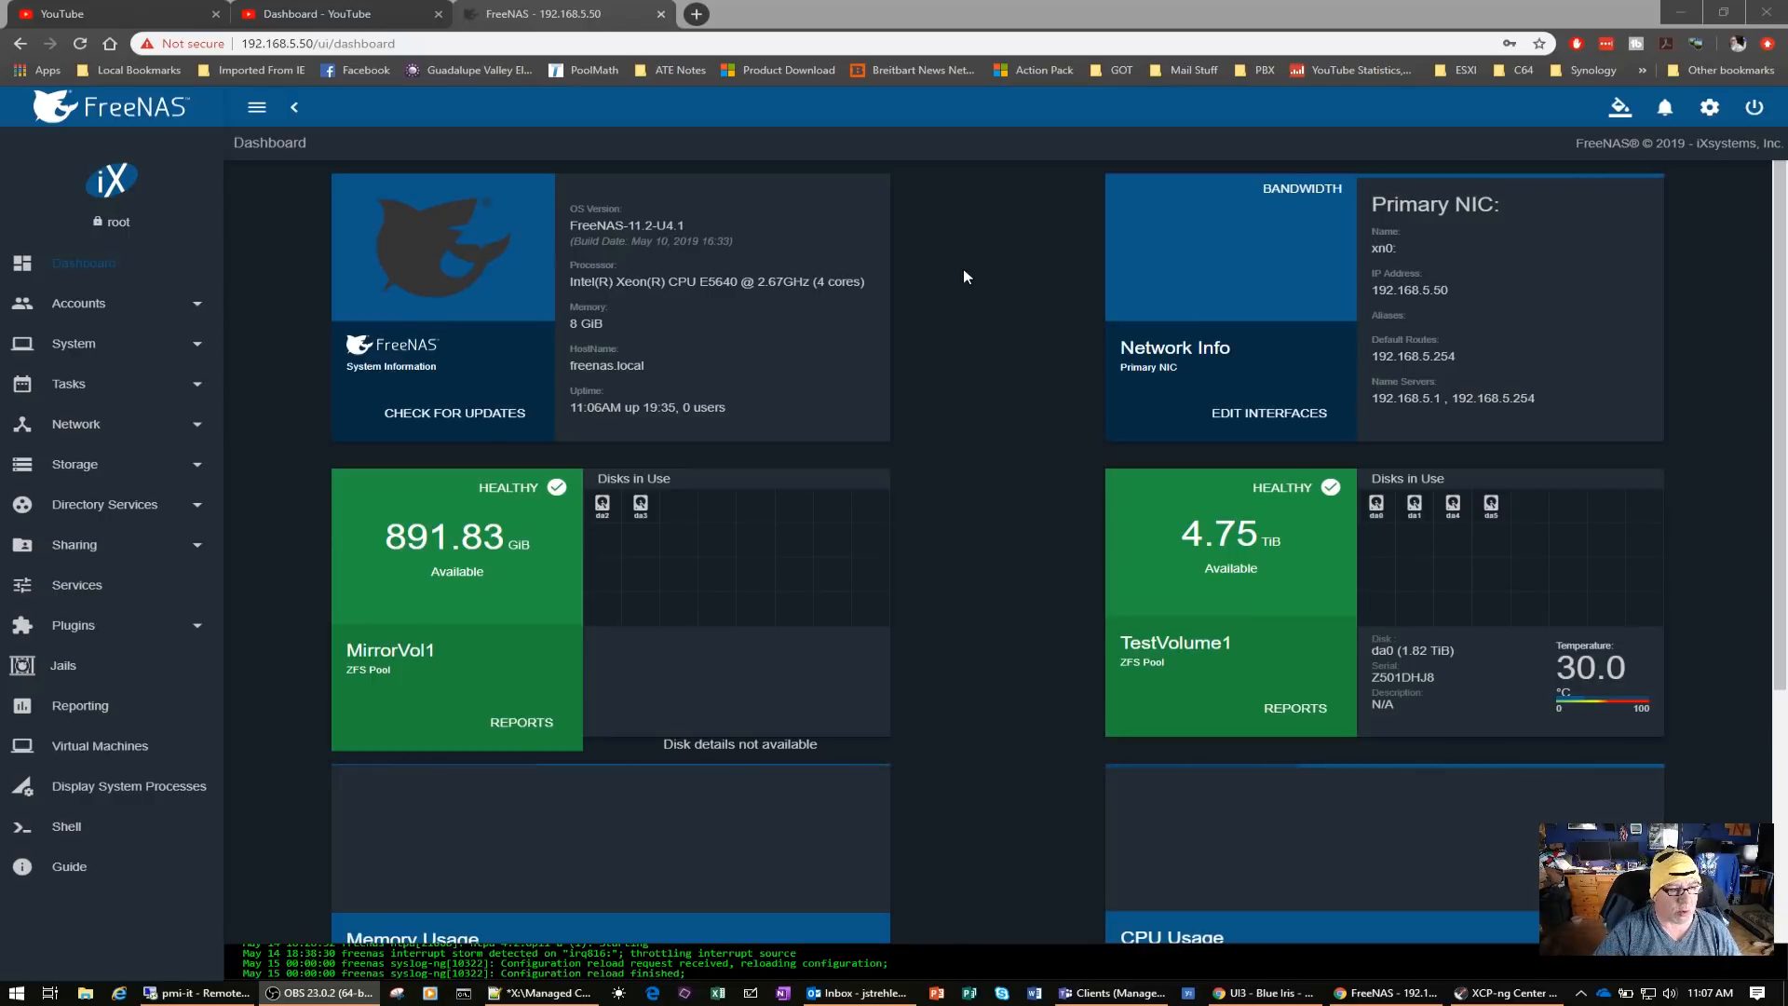
scroll(1030, 342, down, 4)
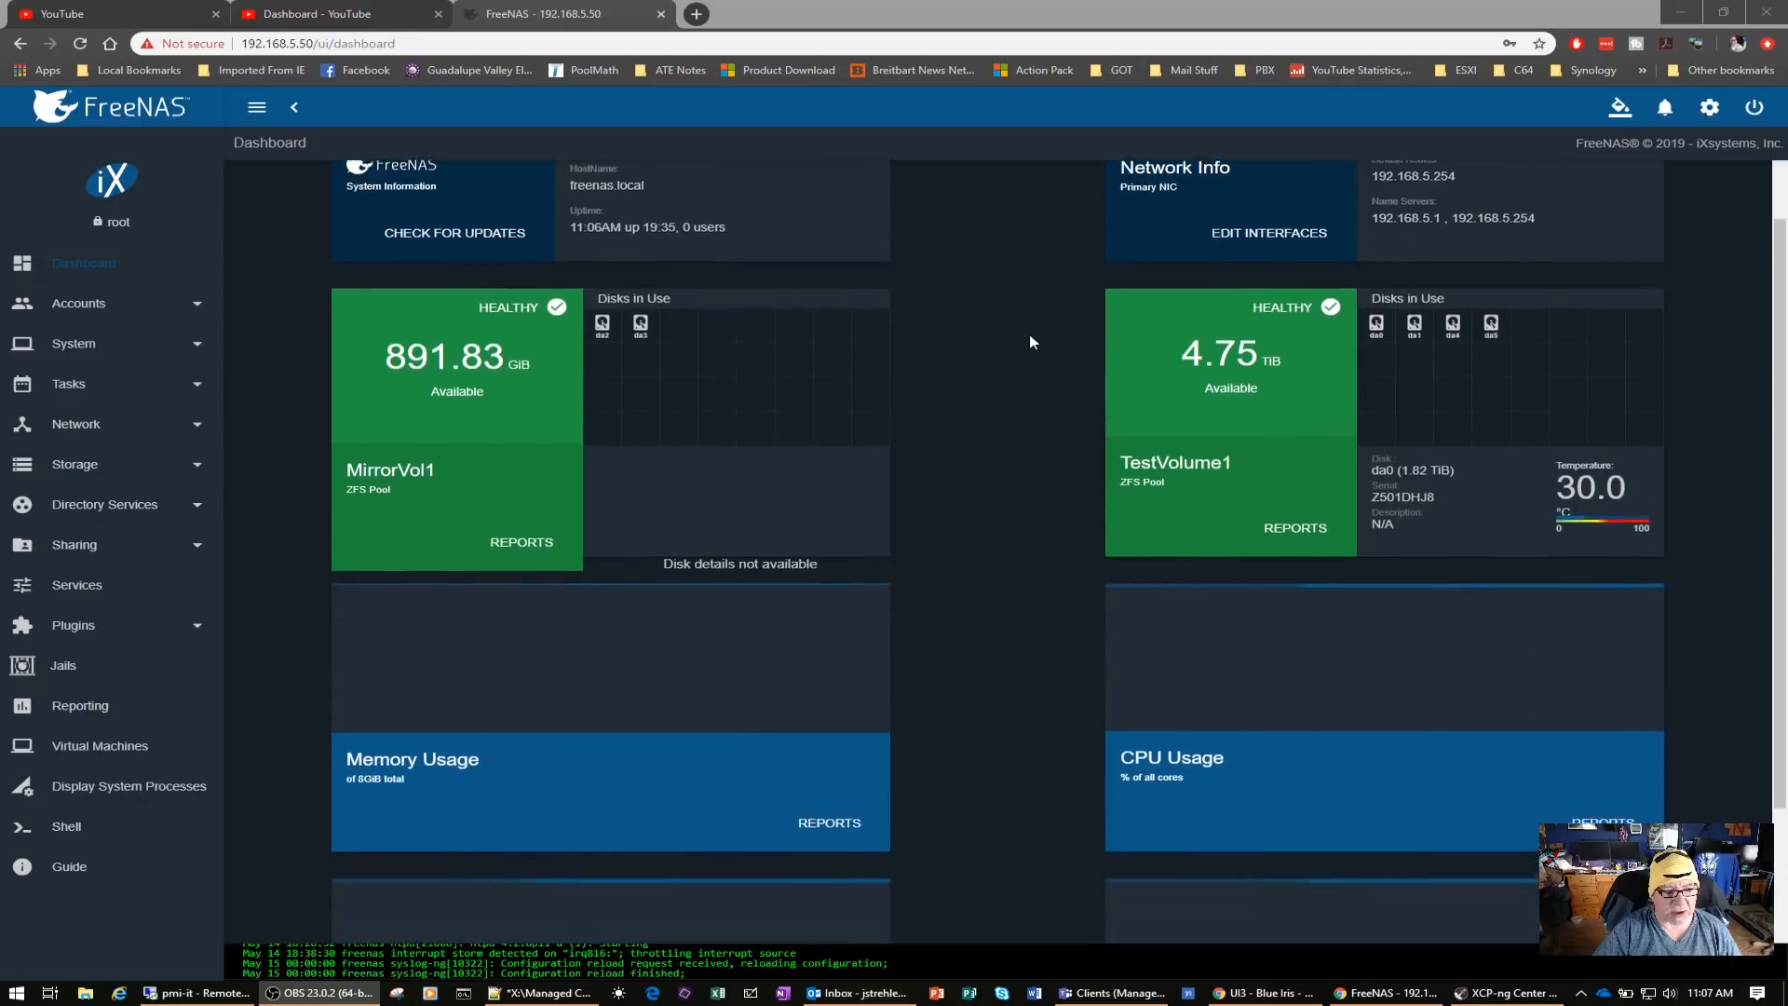
scroll(1030, 342, up, 4)
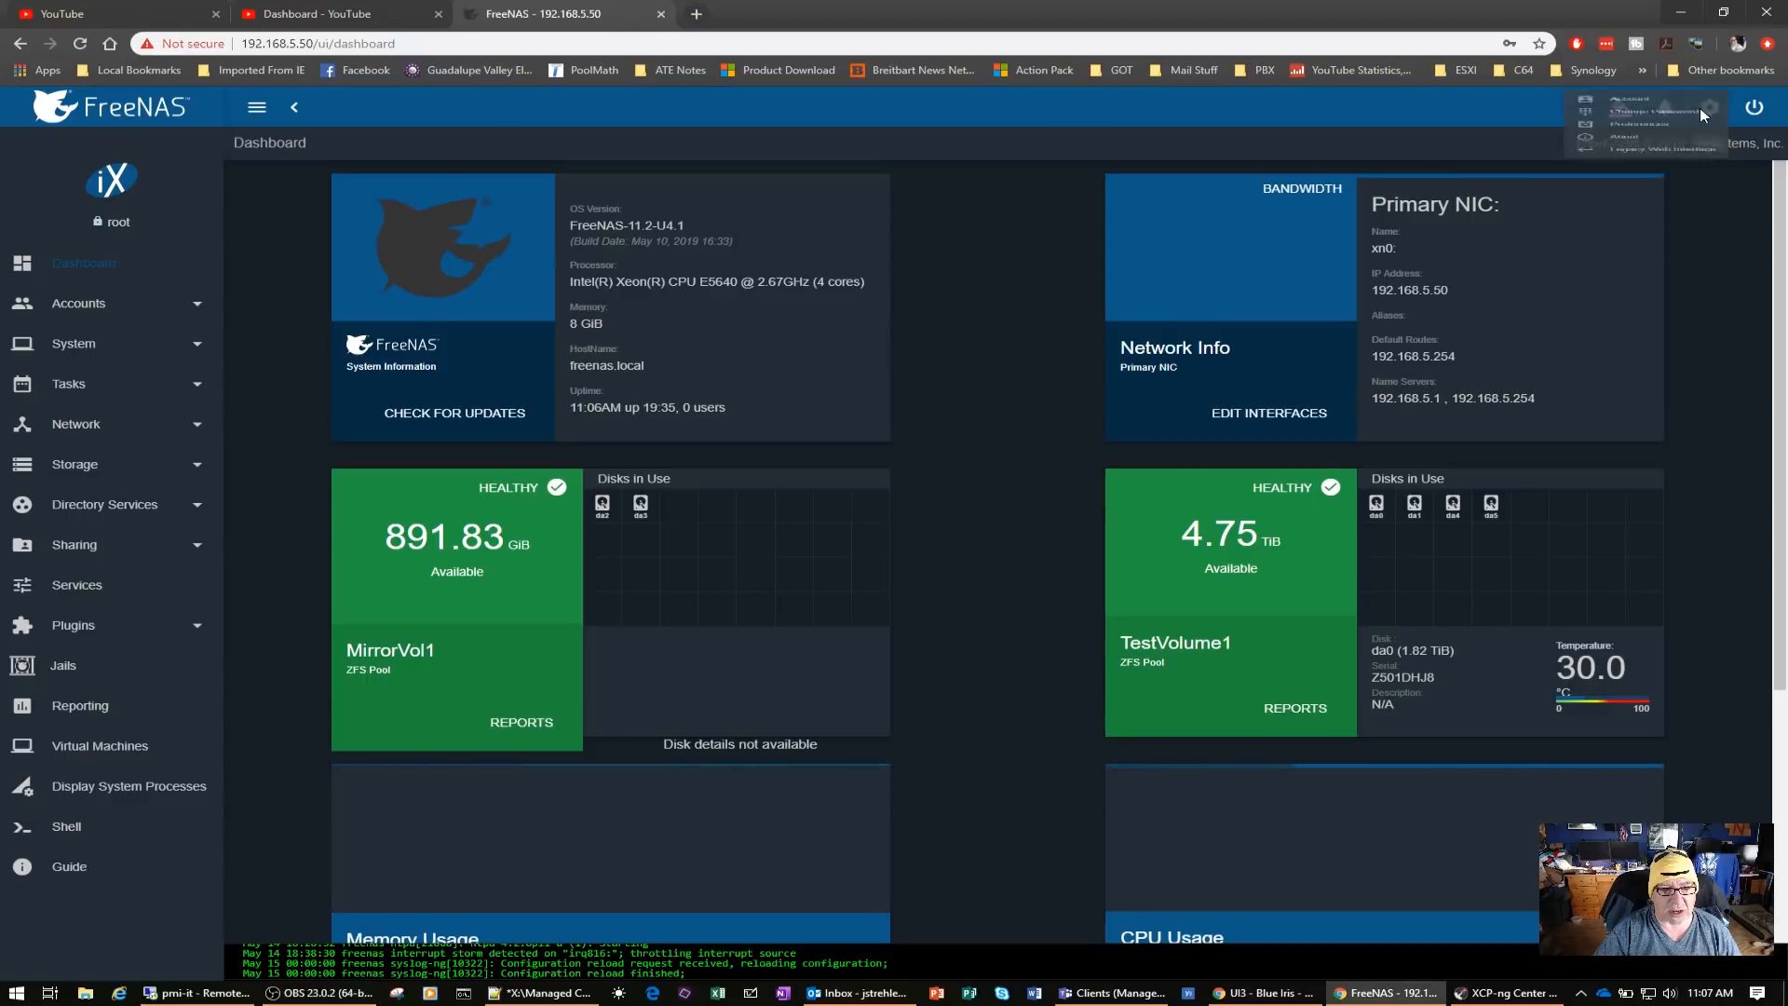
Switch to the legacy FreeNAS interface and log in as root with the account password, declining to save the login in LastPass
click(1705, 109)
click(1644, 235)
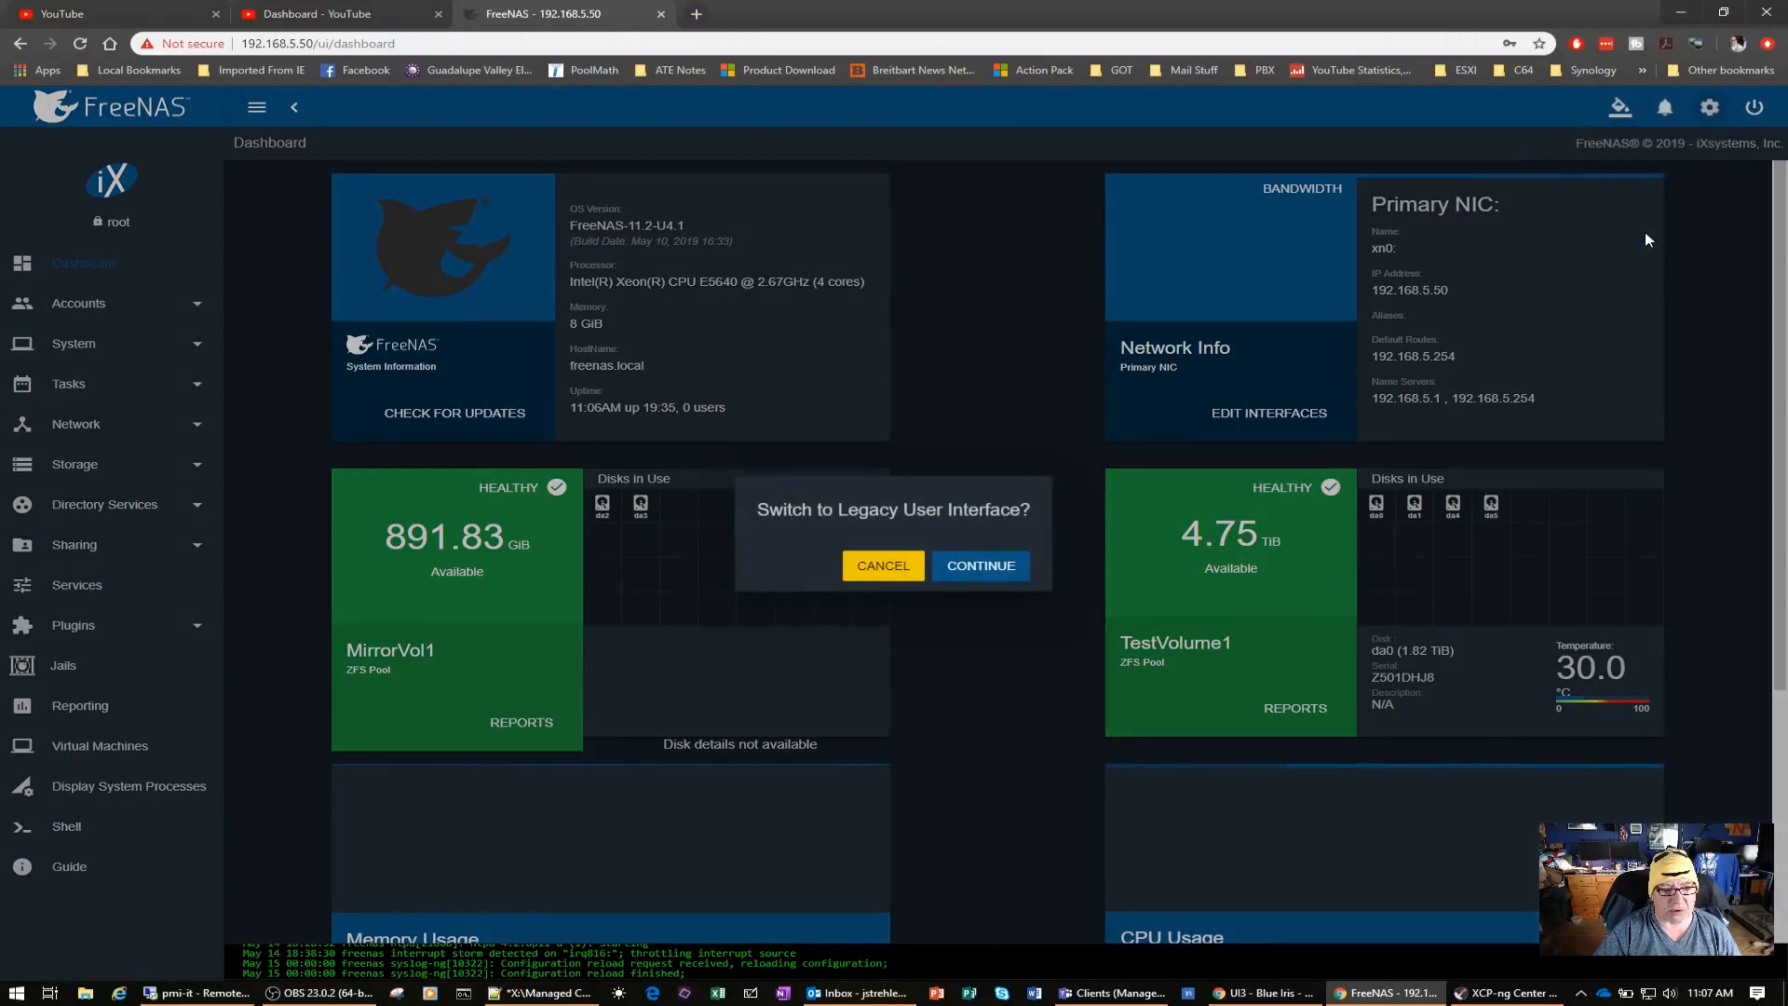
click(980, 561)
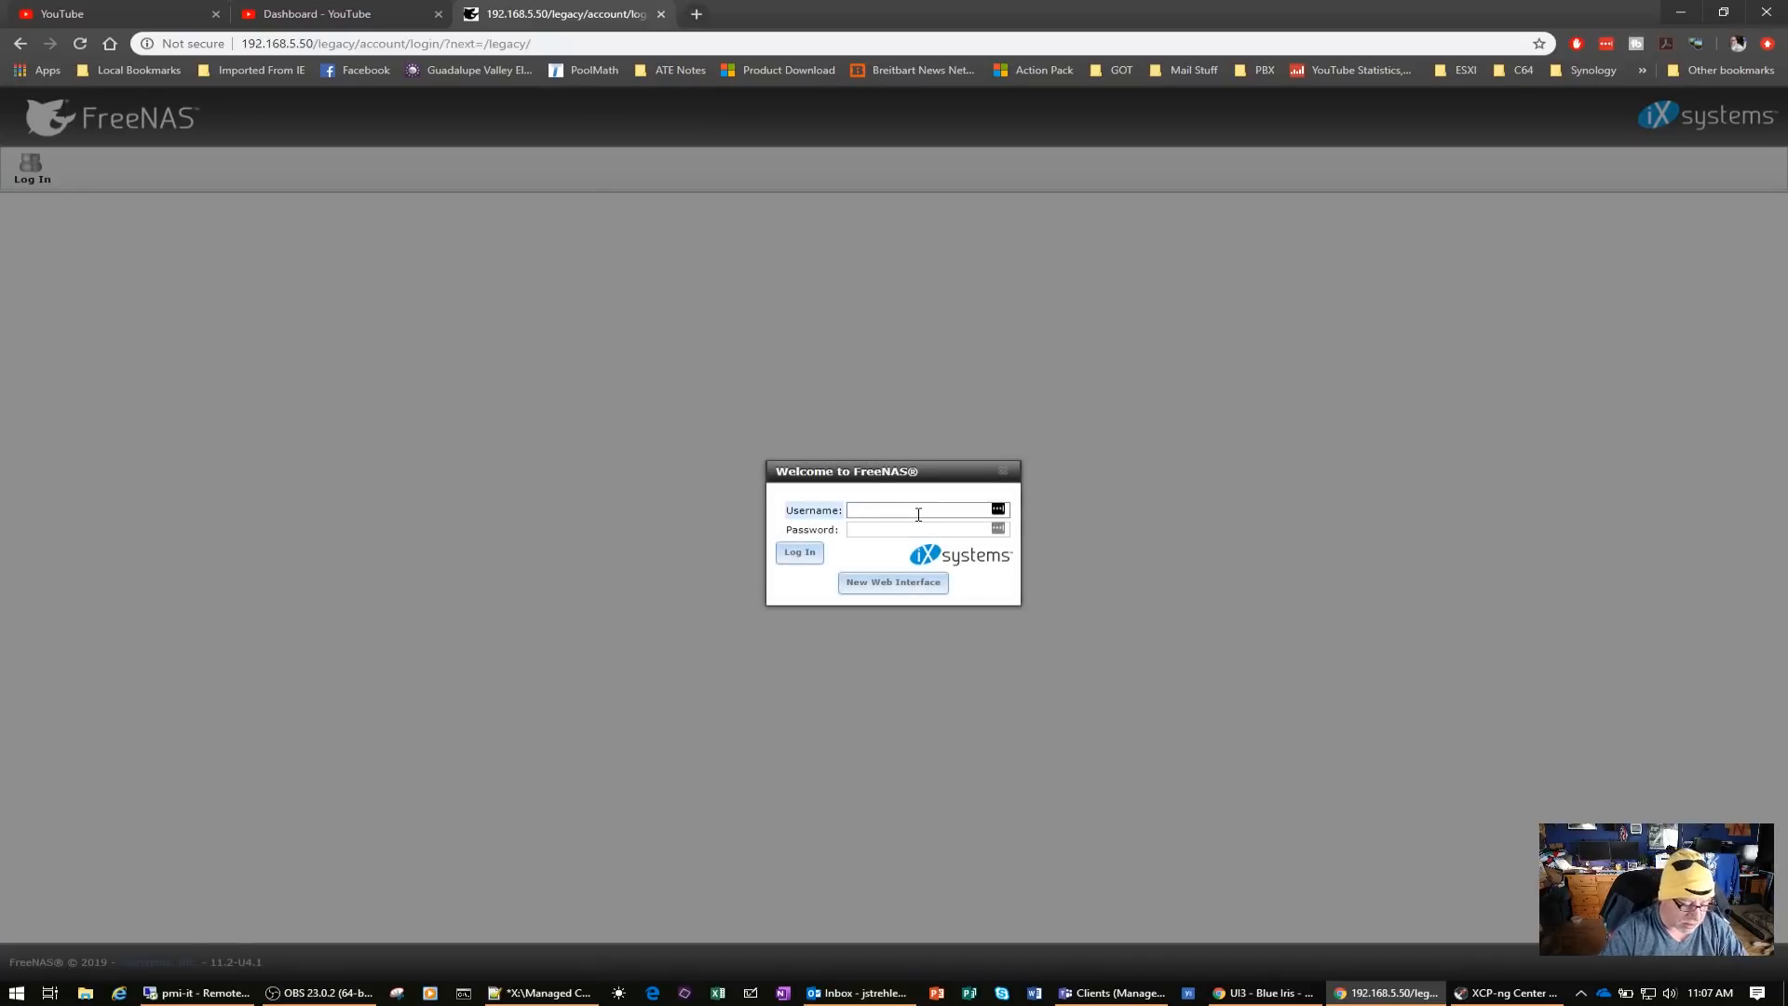
key(Tab)
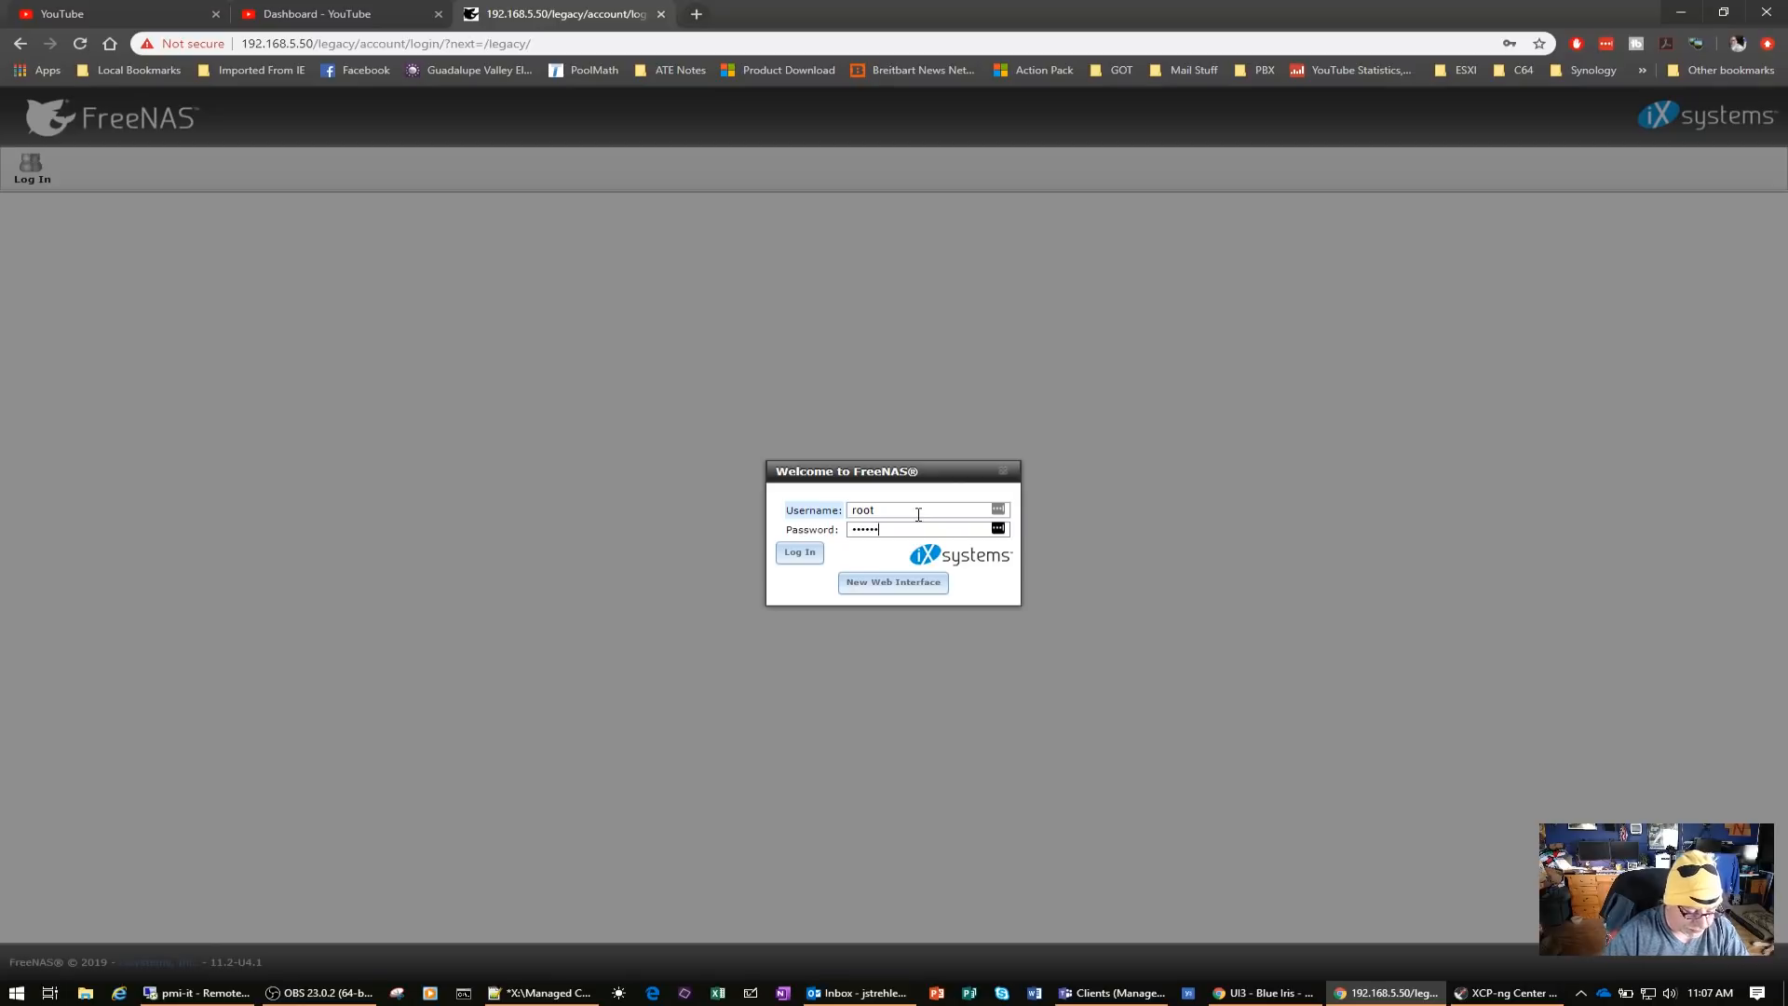
click(799, 552)
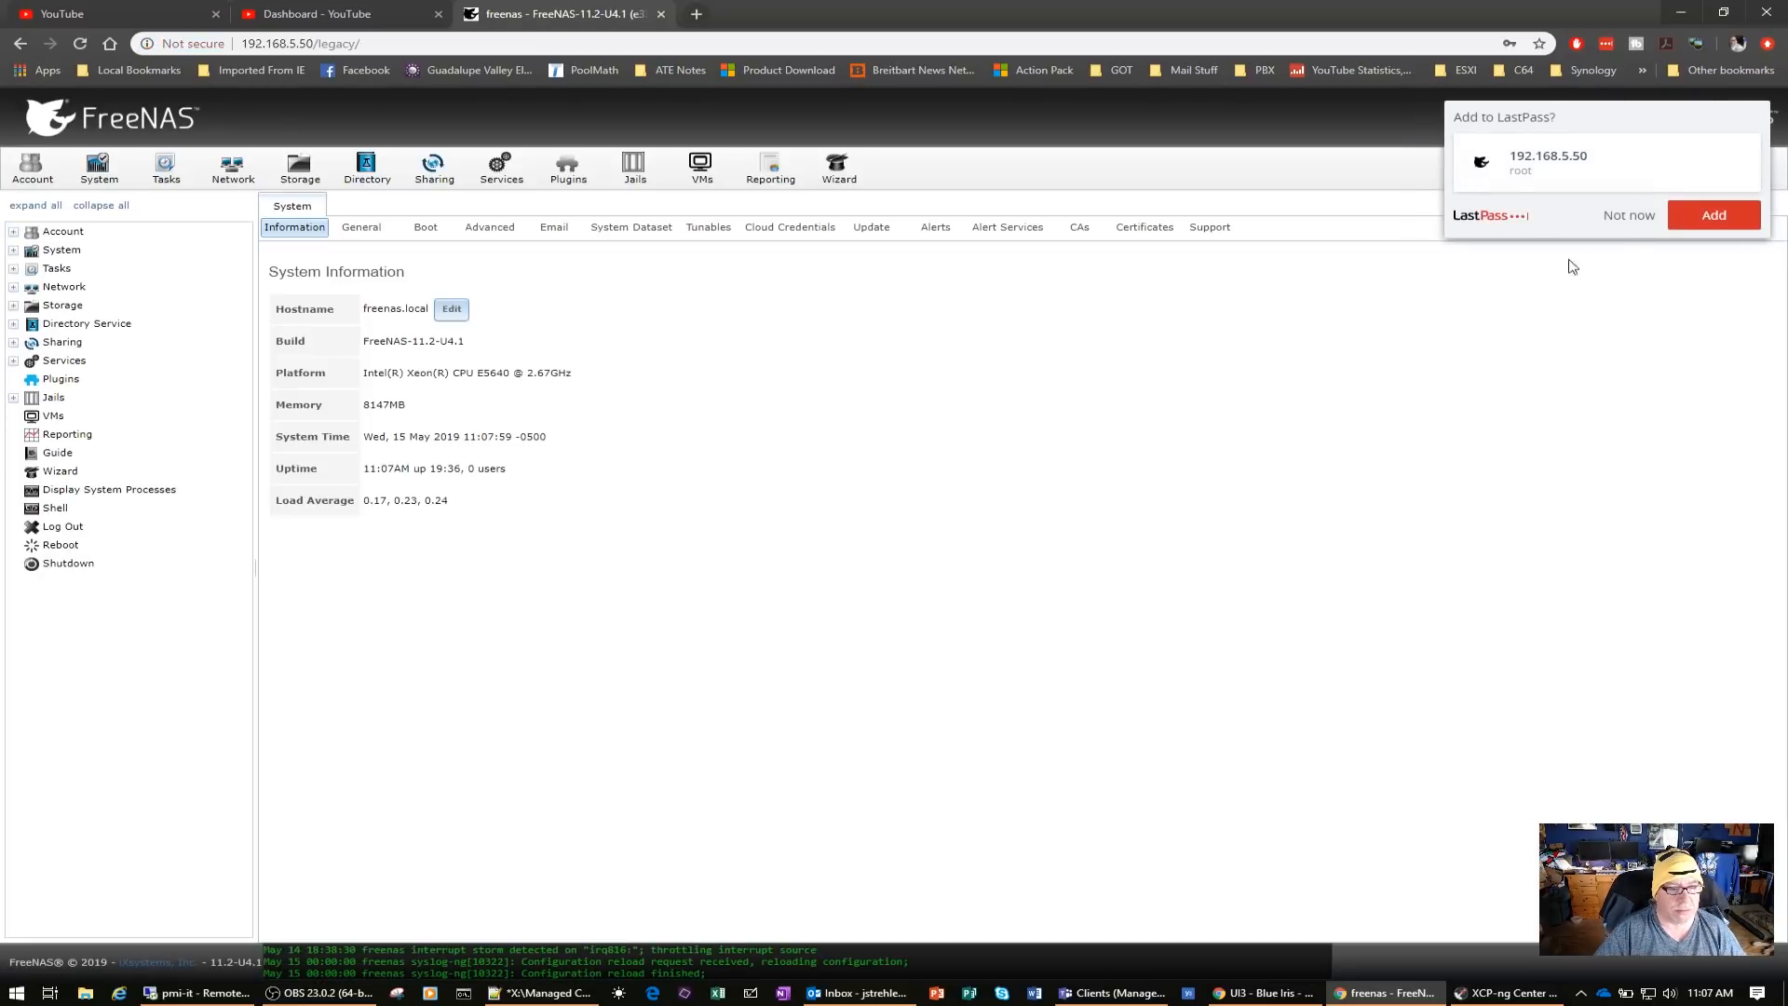
click(1630, 219)
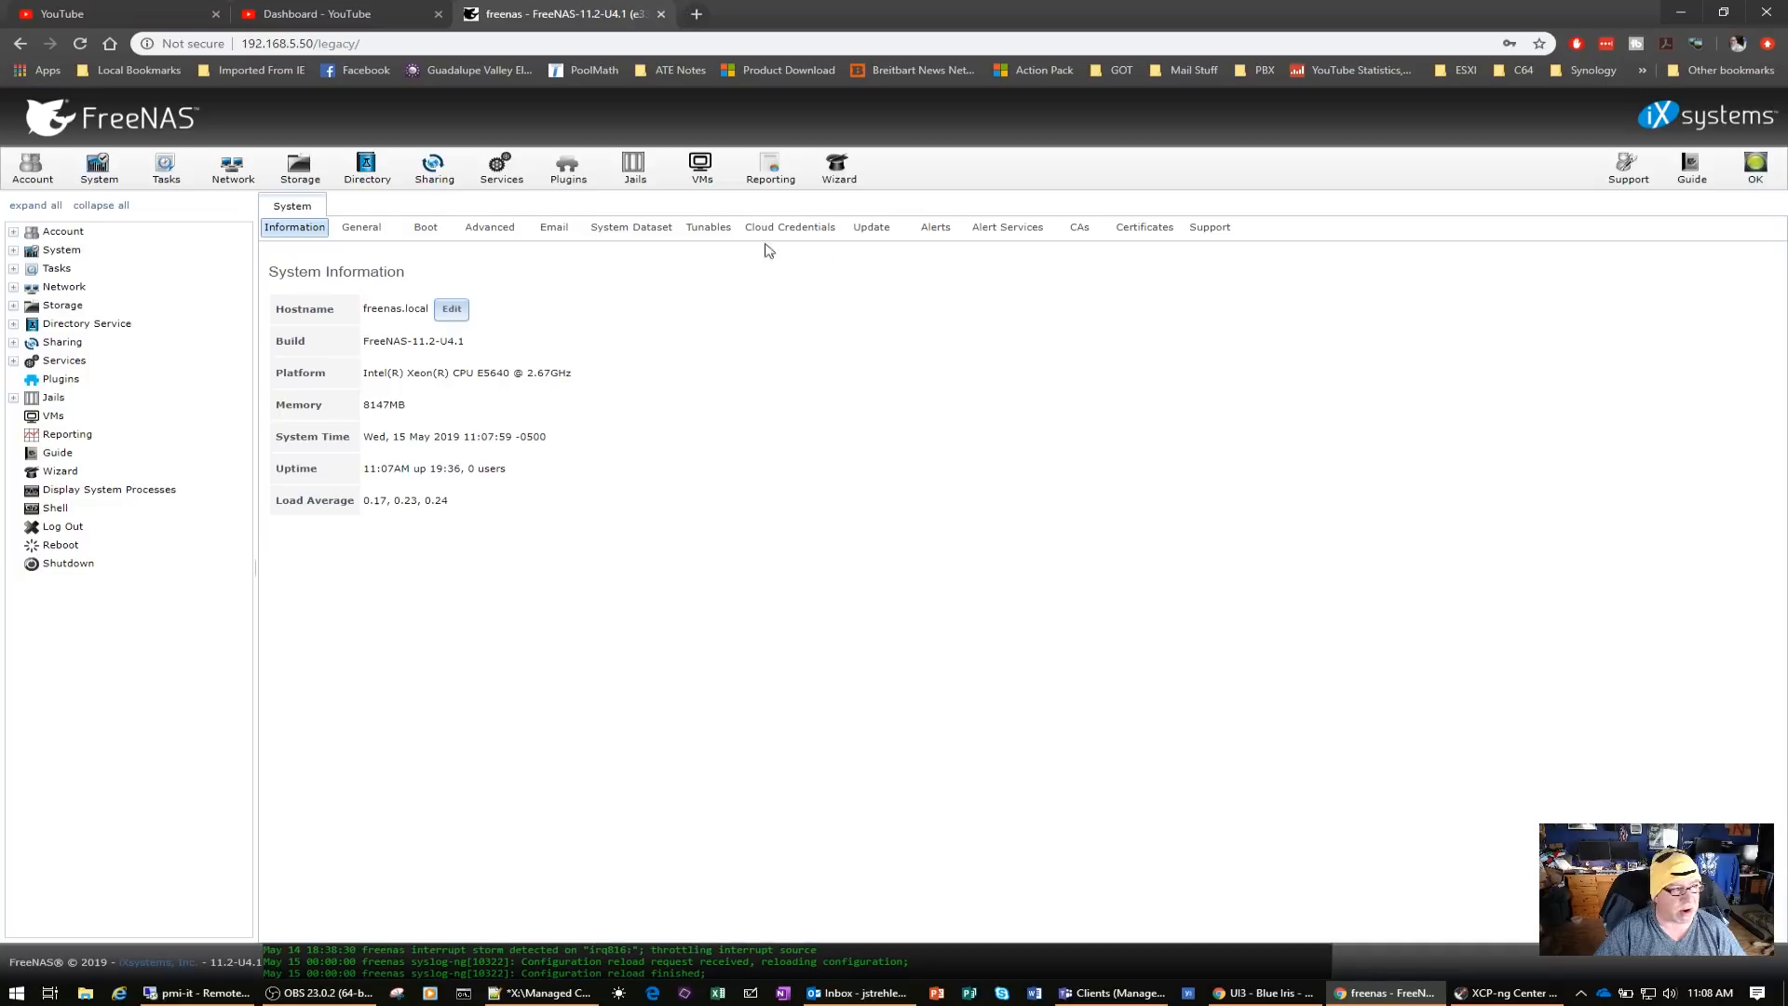
Check the storage volumes and their datasets, and view the CPU usage and system load graphs
click(300, 166)
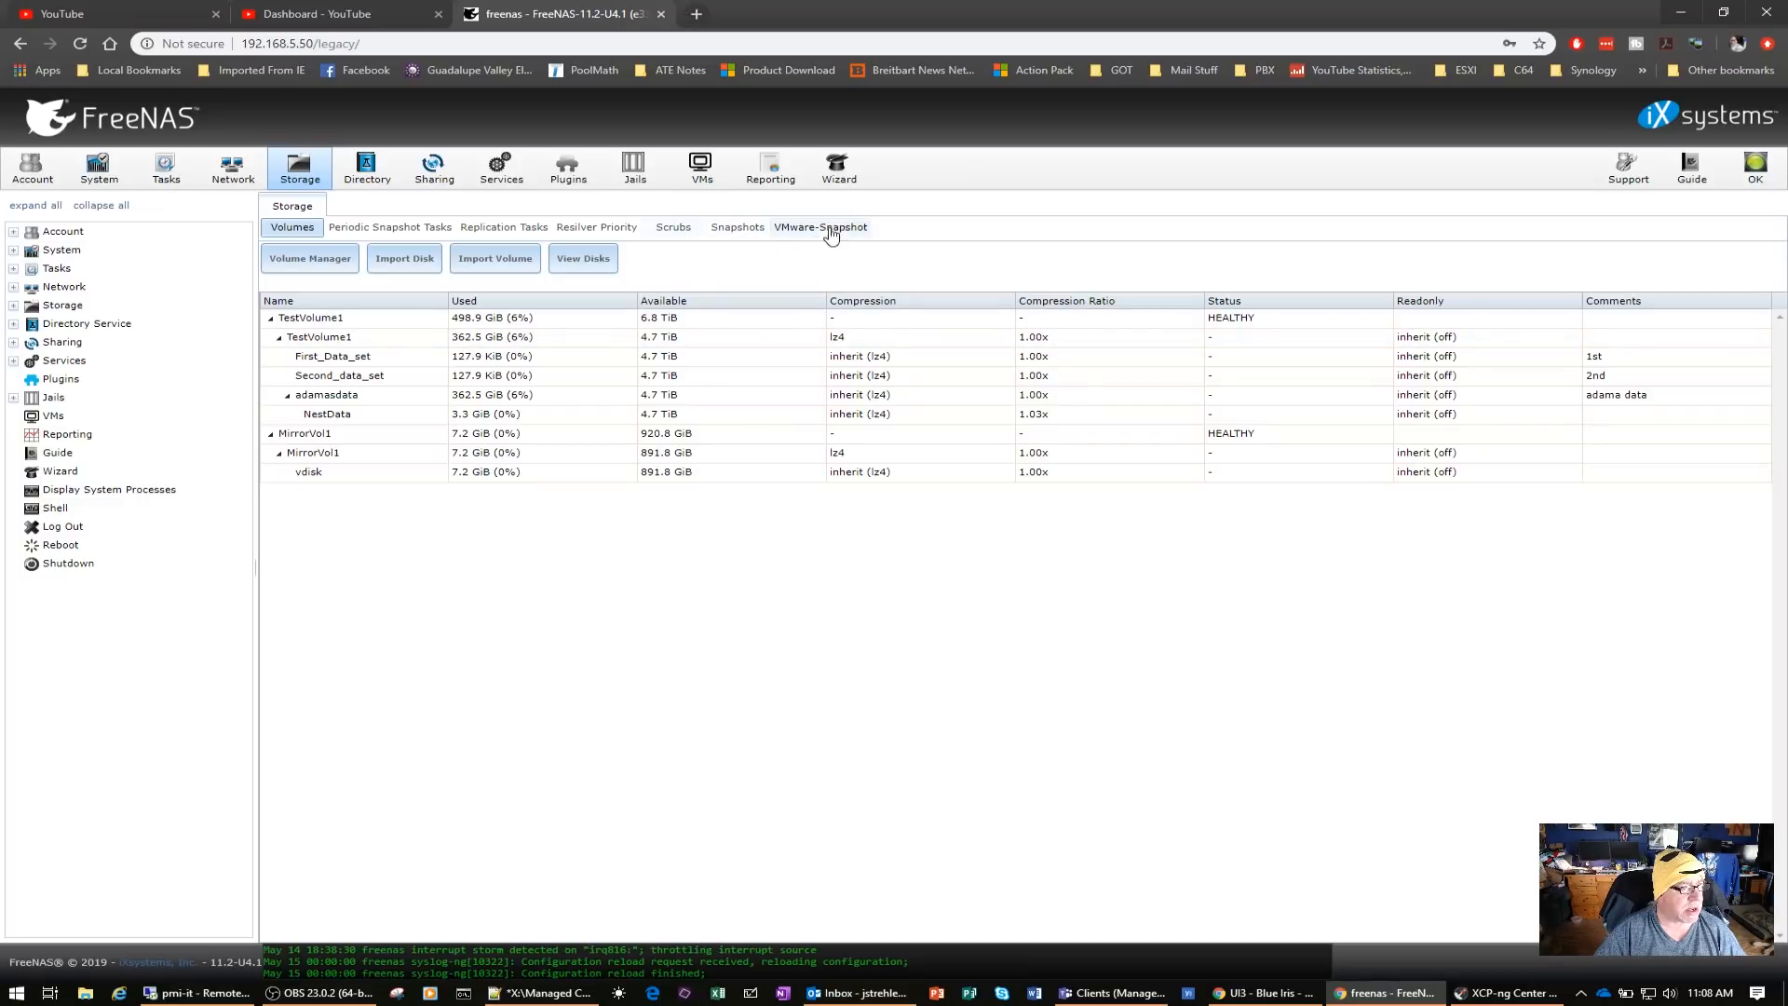
click(769, 169)
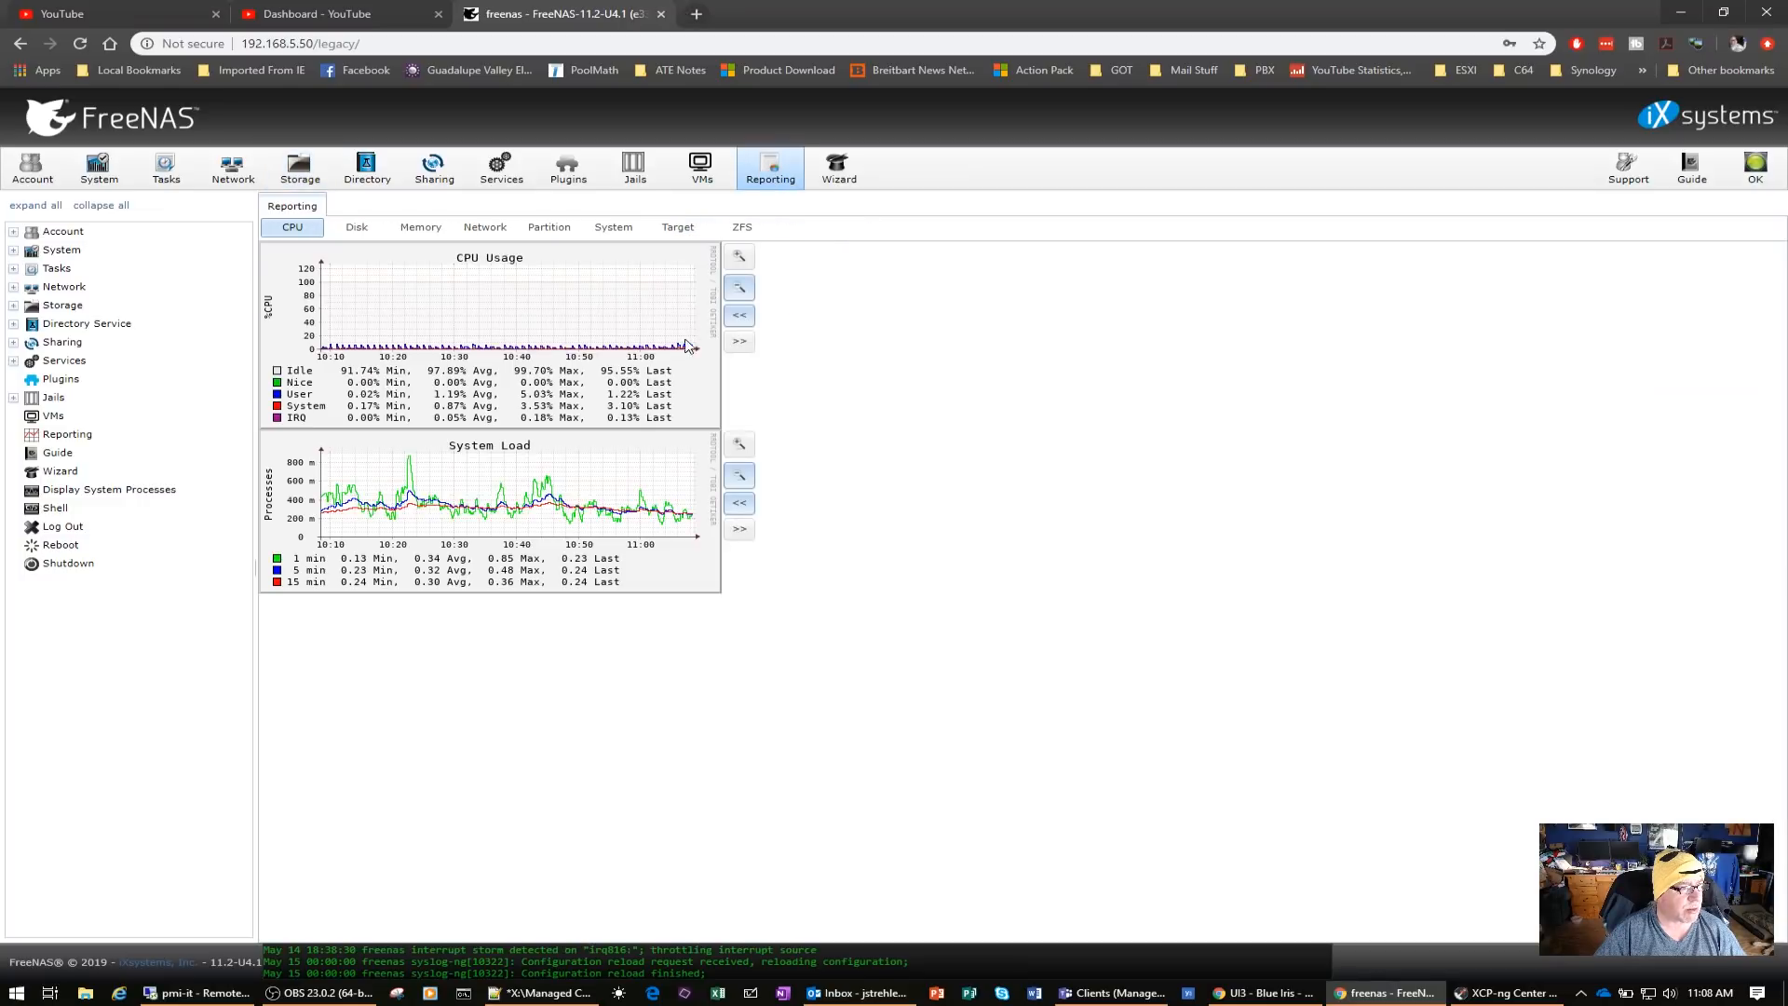
Examine the disk report graphs for I/O, busy percentage, latency and detailed operations, including drives da2 and da3
click(357, 227)
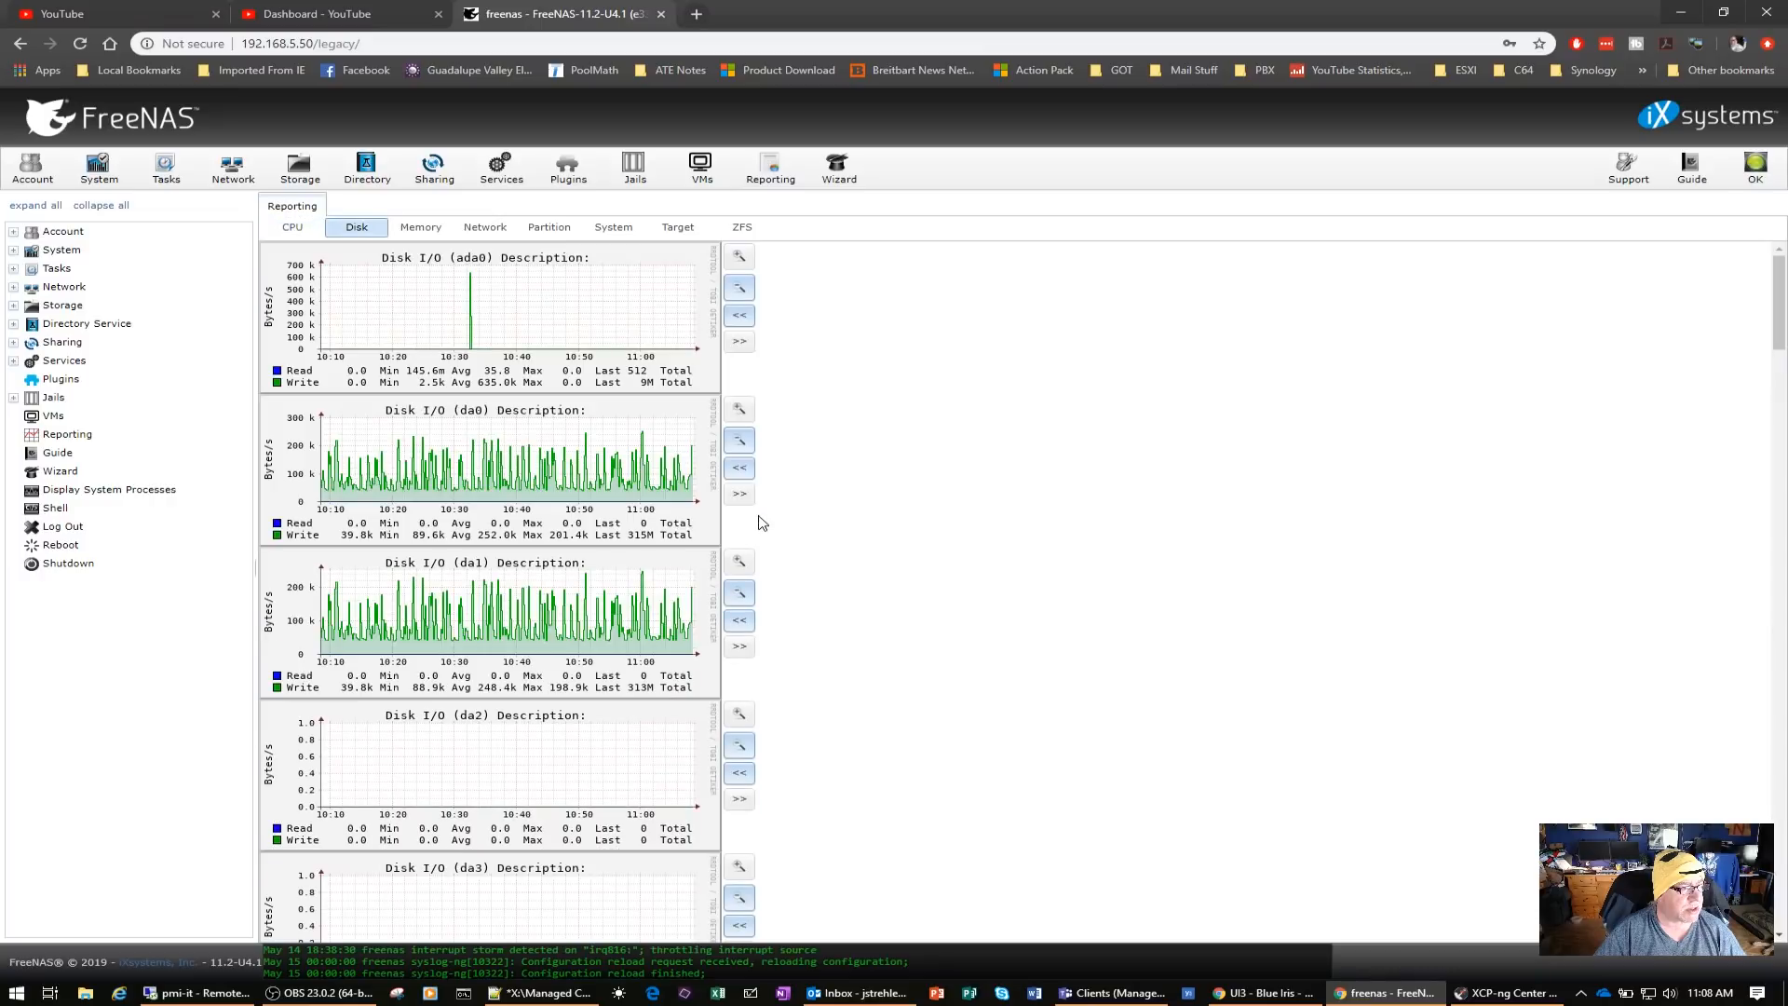
scroll(975, 497, down, 10)
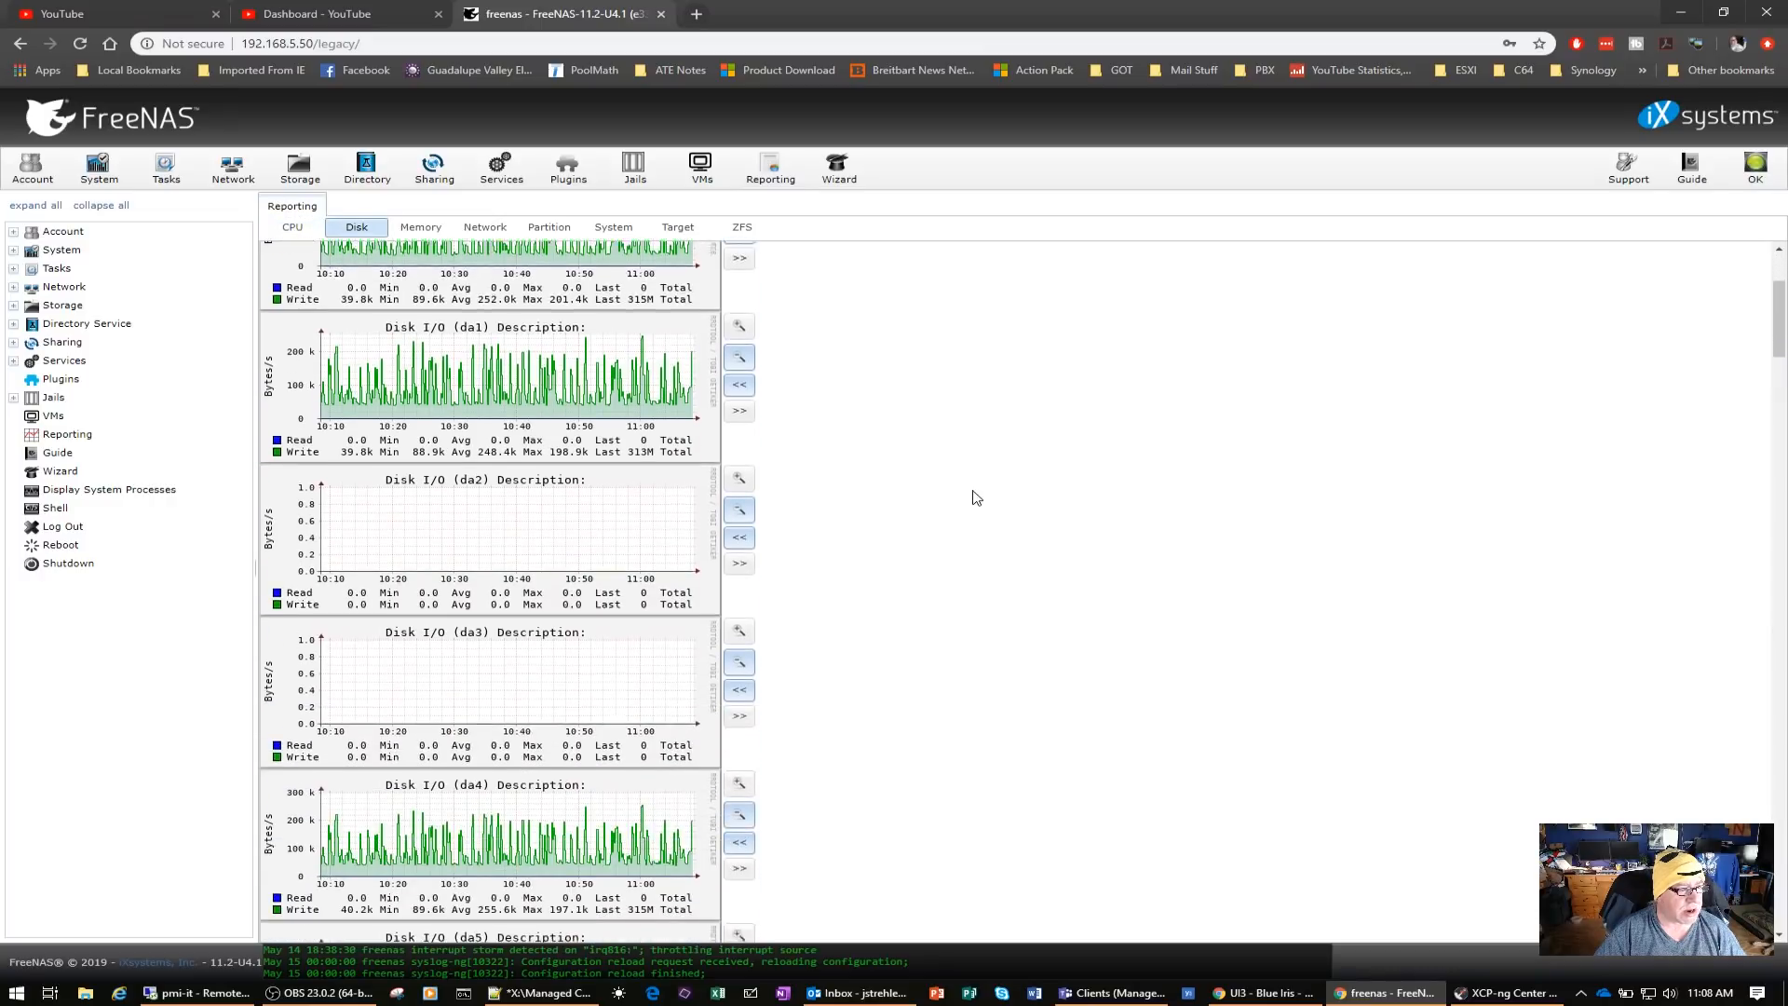
scroll(975, 498, down, 10)
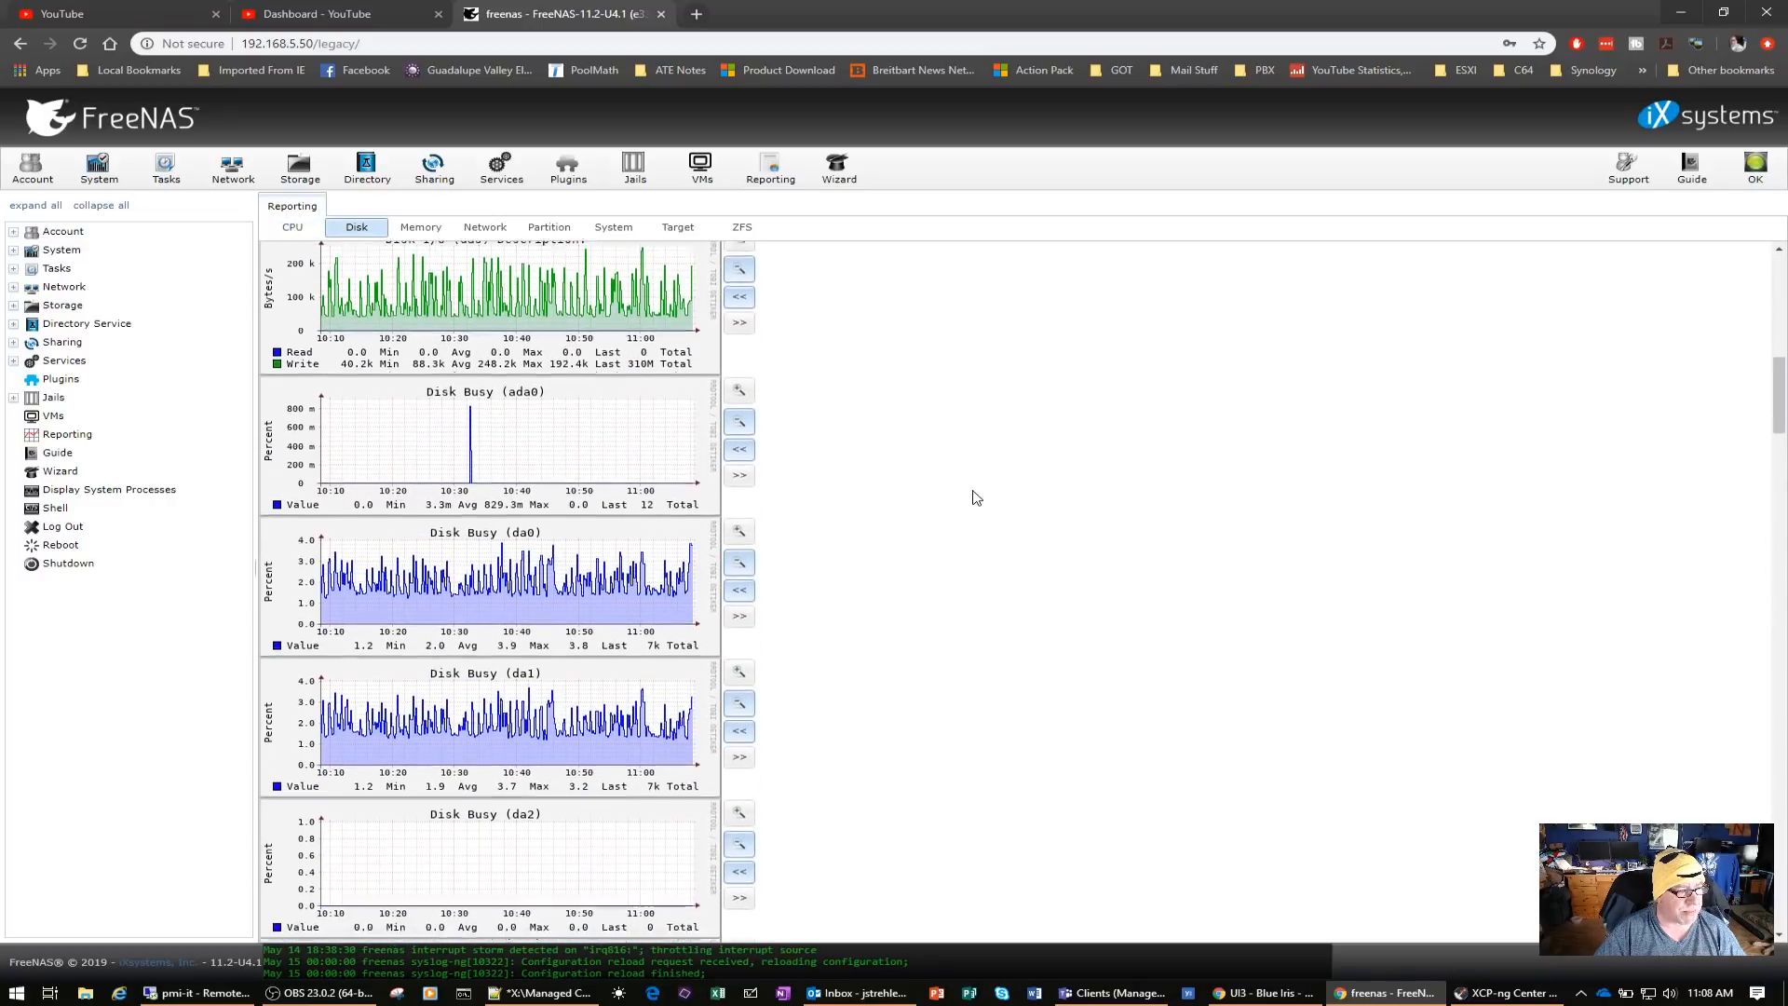
scroll(975, 497, down, 10)
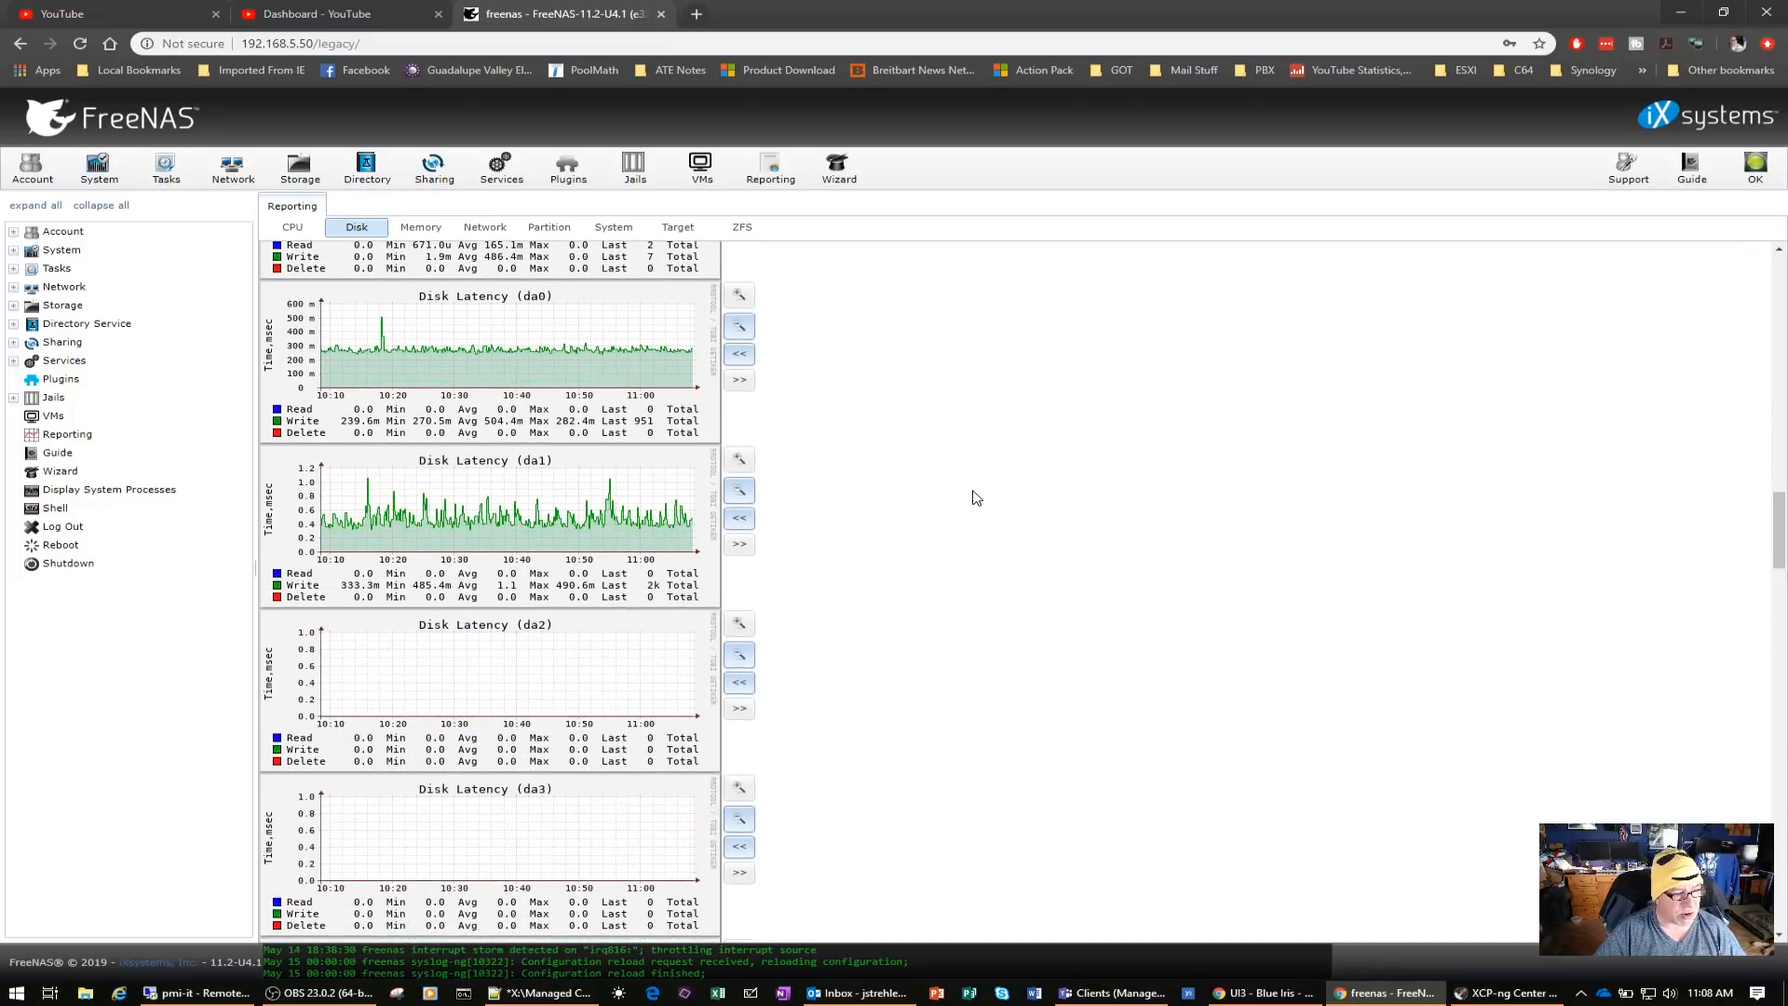
scroll(975, 497, down, 8)
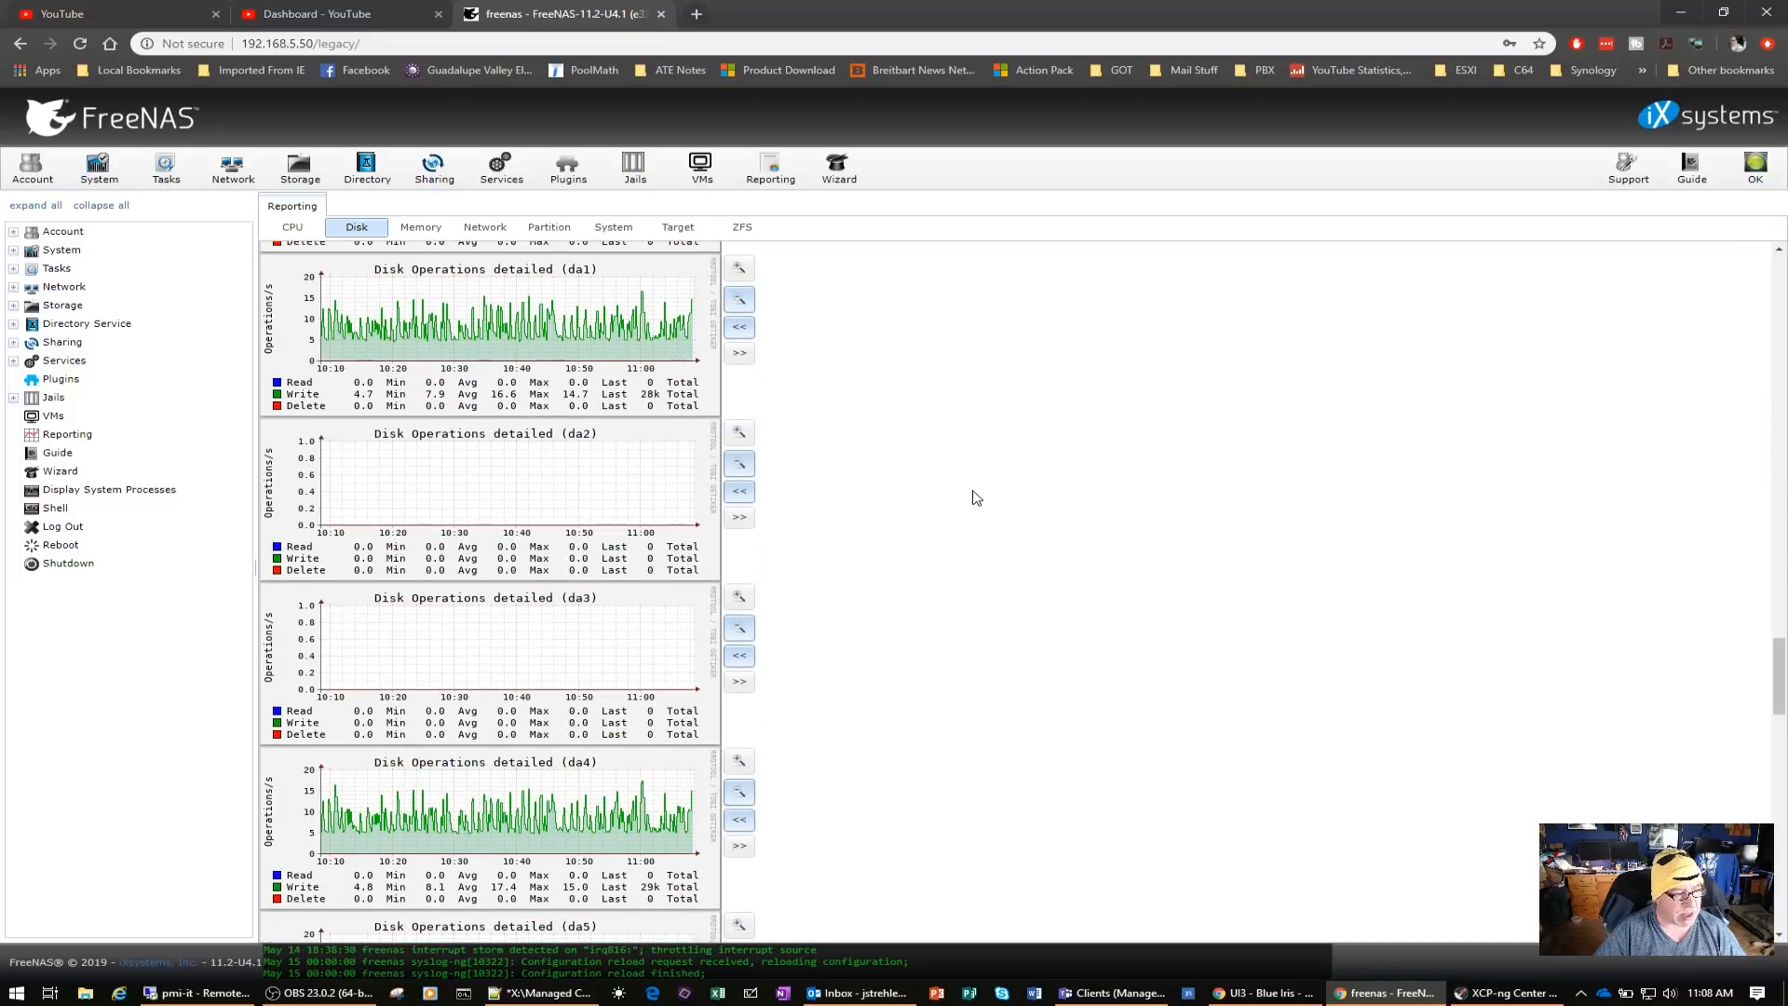
scroll(975, 497, up, 15)
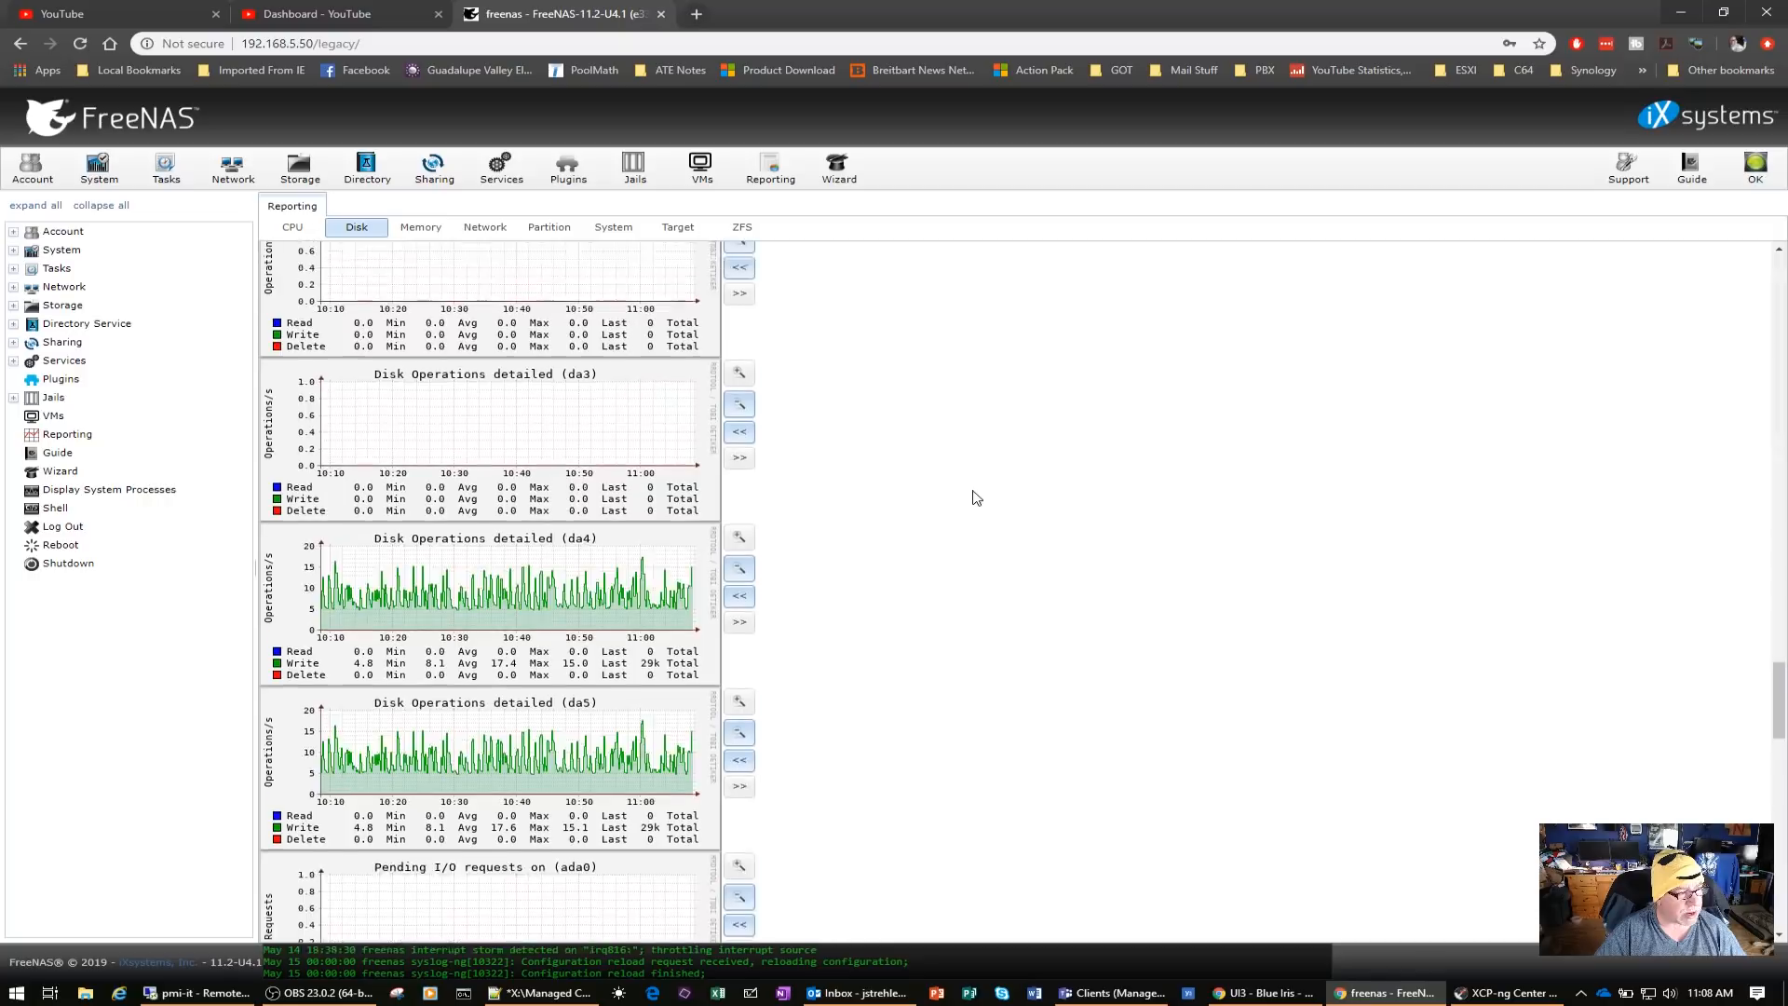
scroll(975, 498, up, 18)
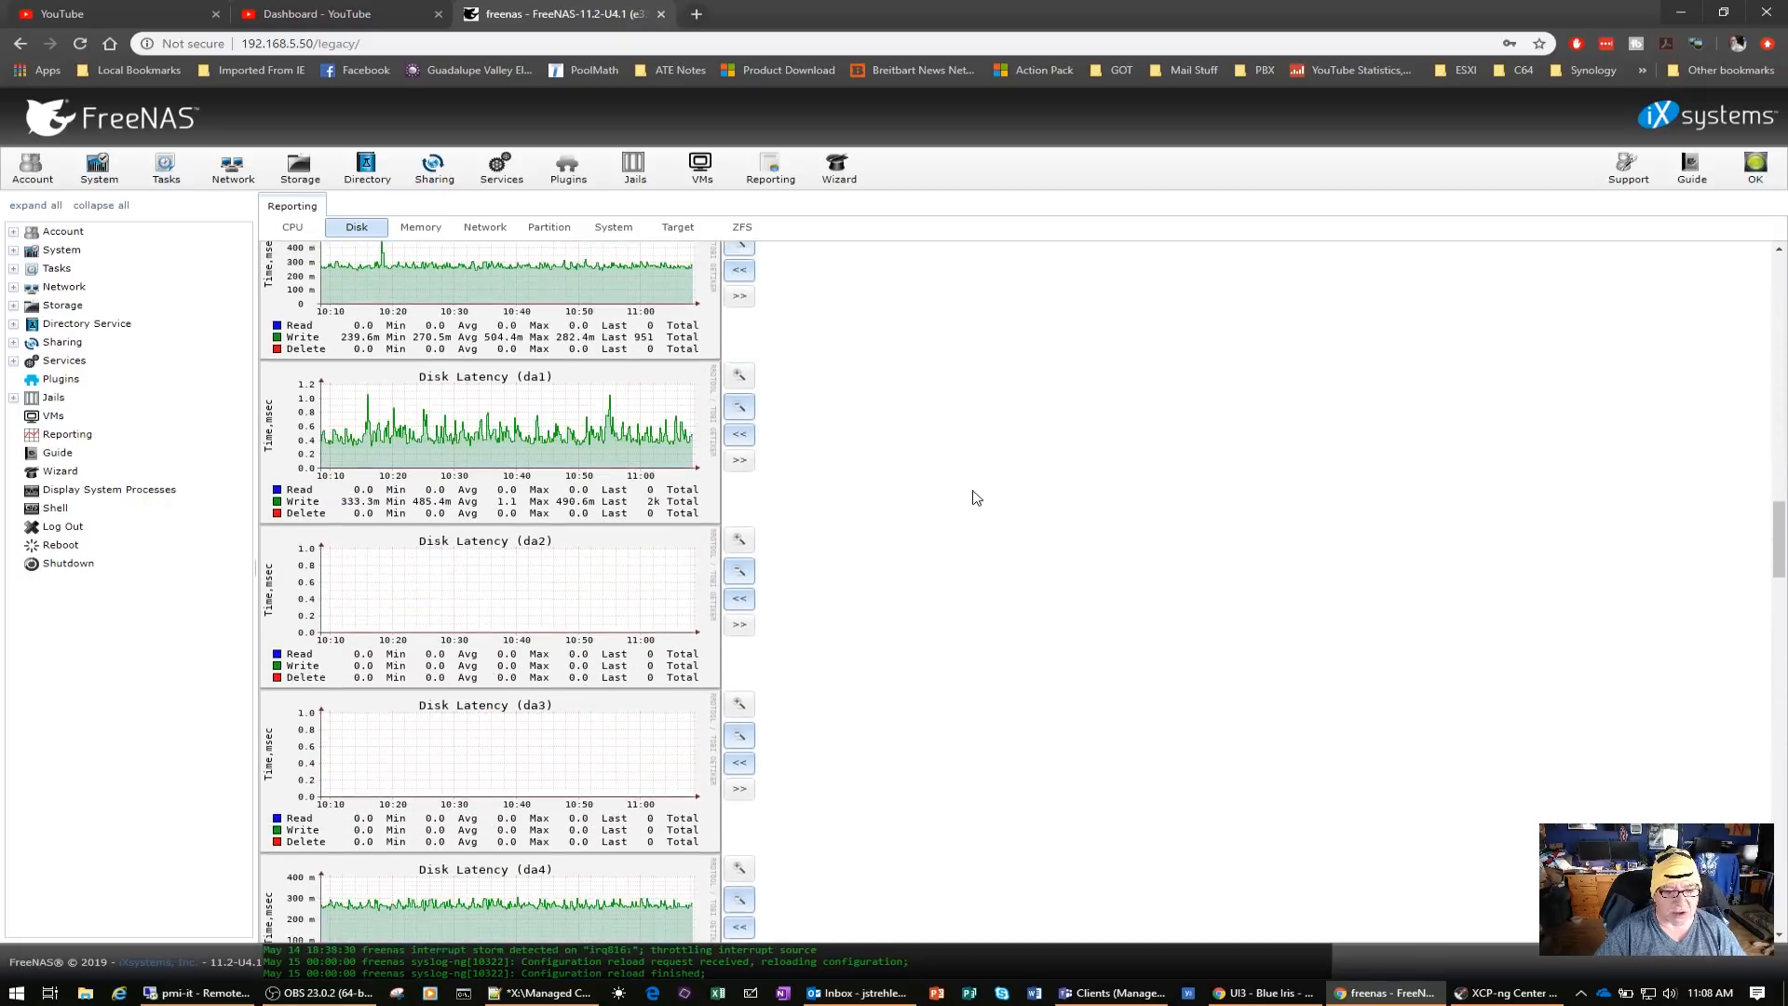
Switch to File Explorer and browse the Action-Adventure folder inside the test folder of the freenas adamasdata share
scroll(975, 498, up, 10)
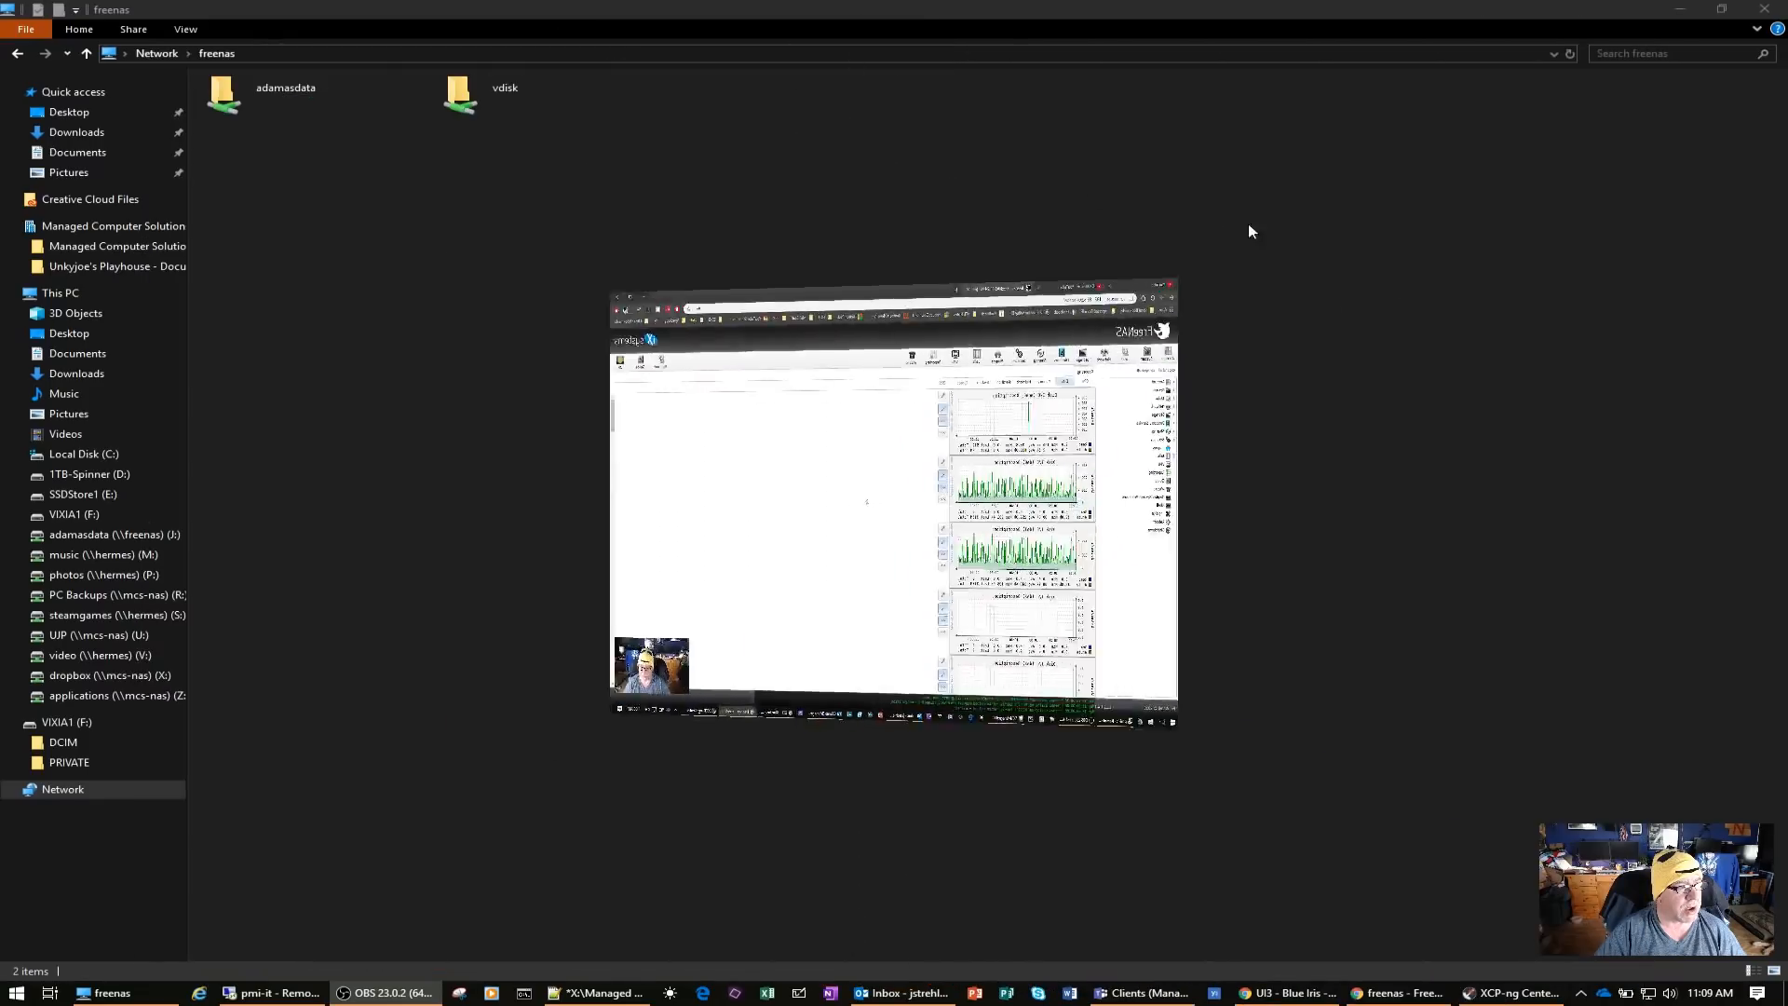
click(297, 86)
double_click(296, 86)
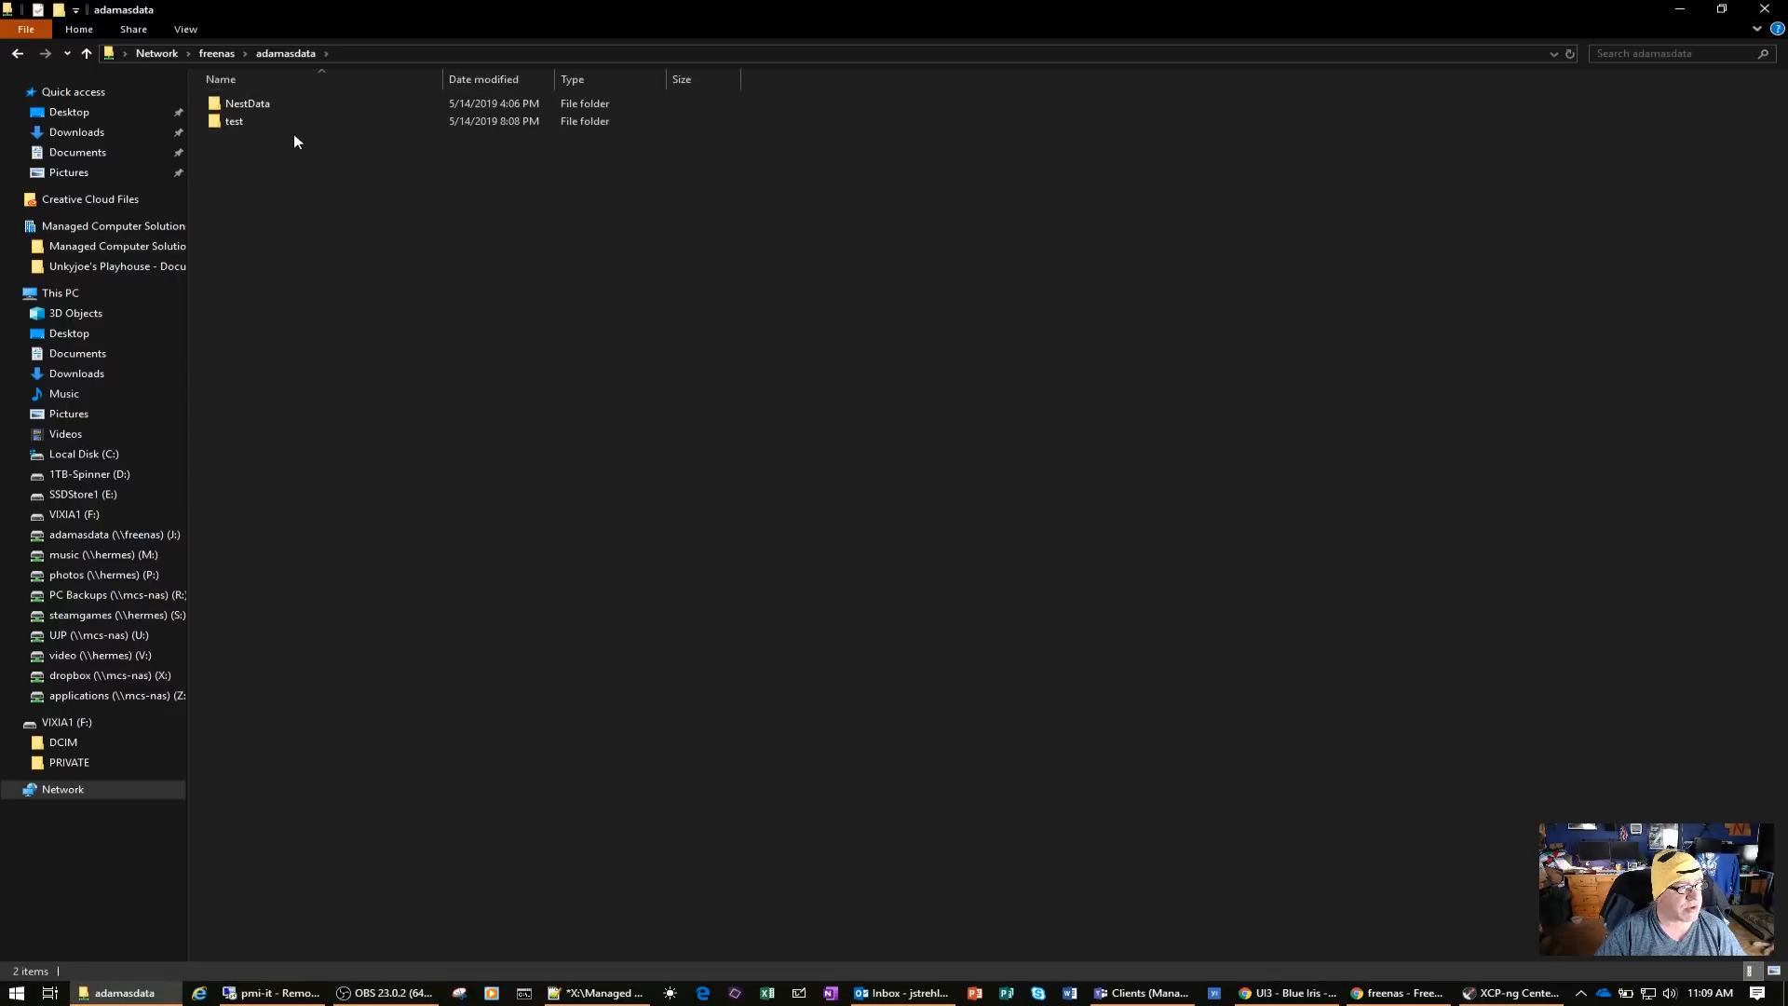
double_click(251, 121)
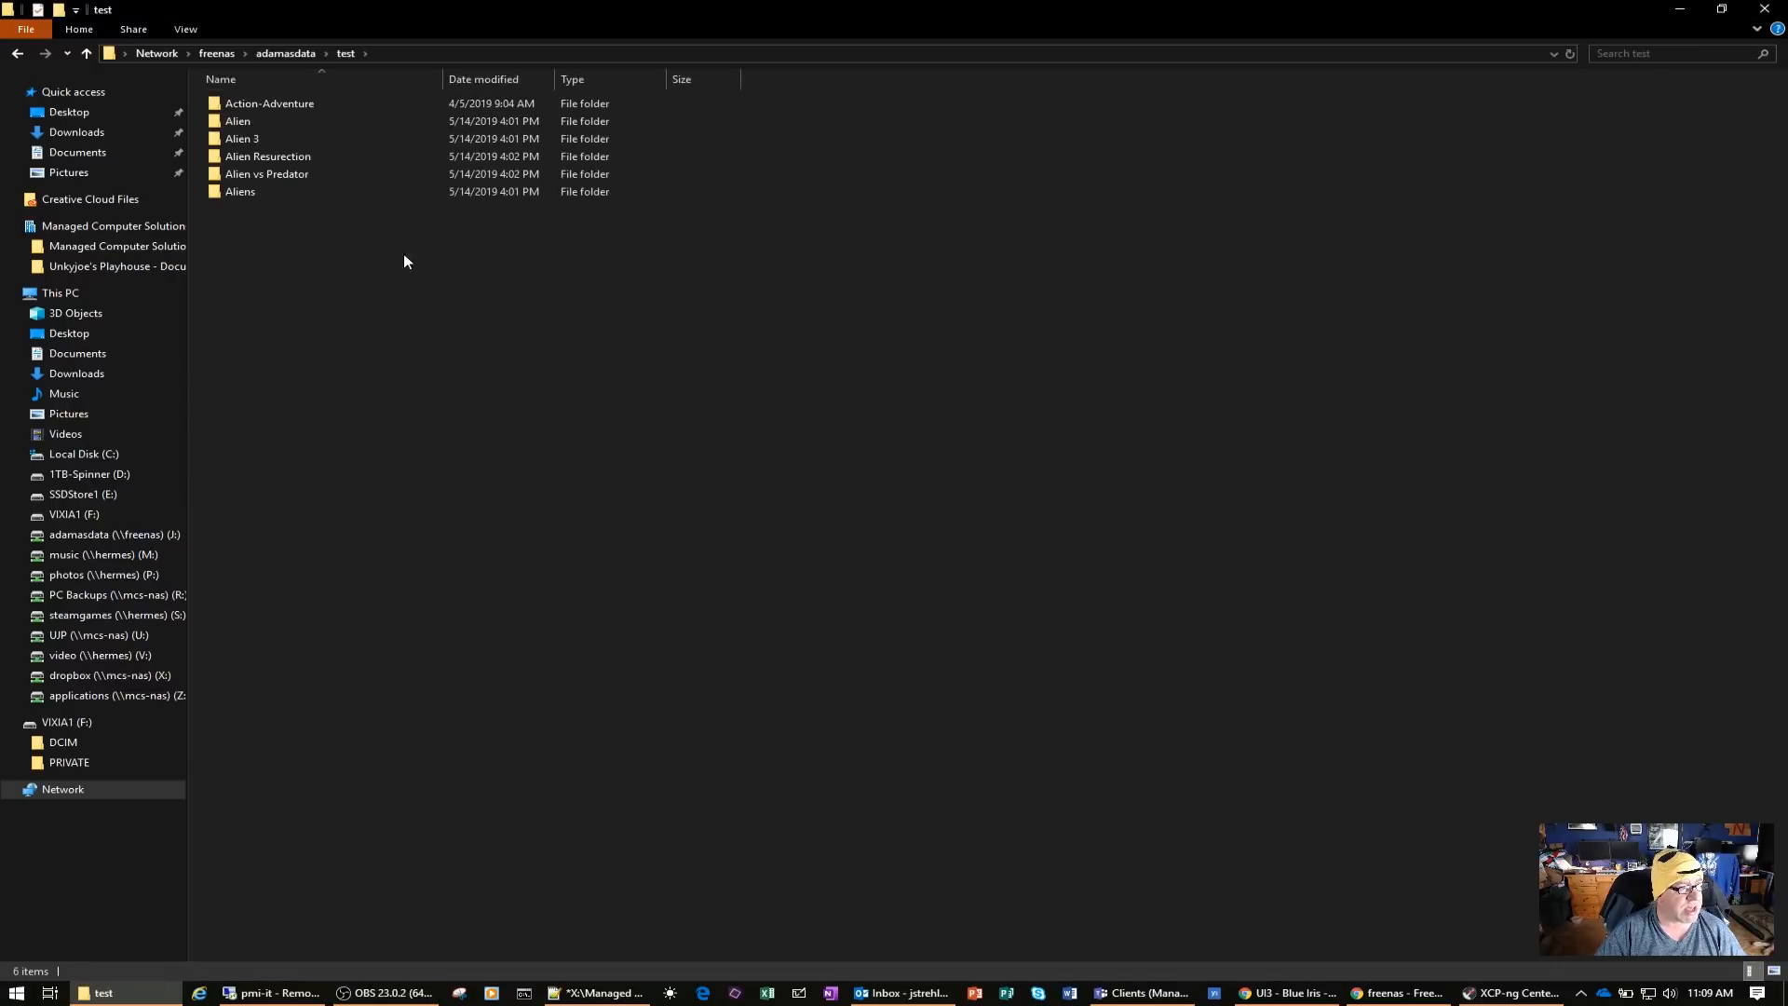
click(304, 104)
double_click(305, 104)
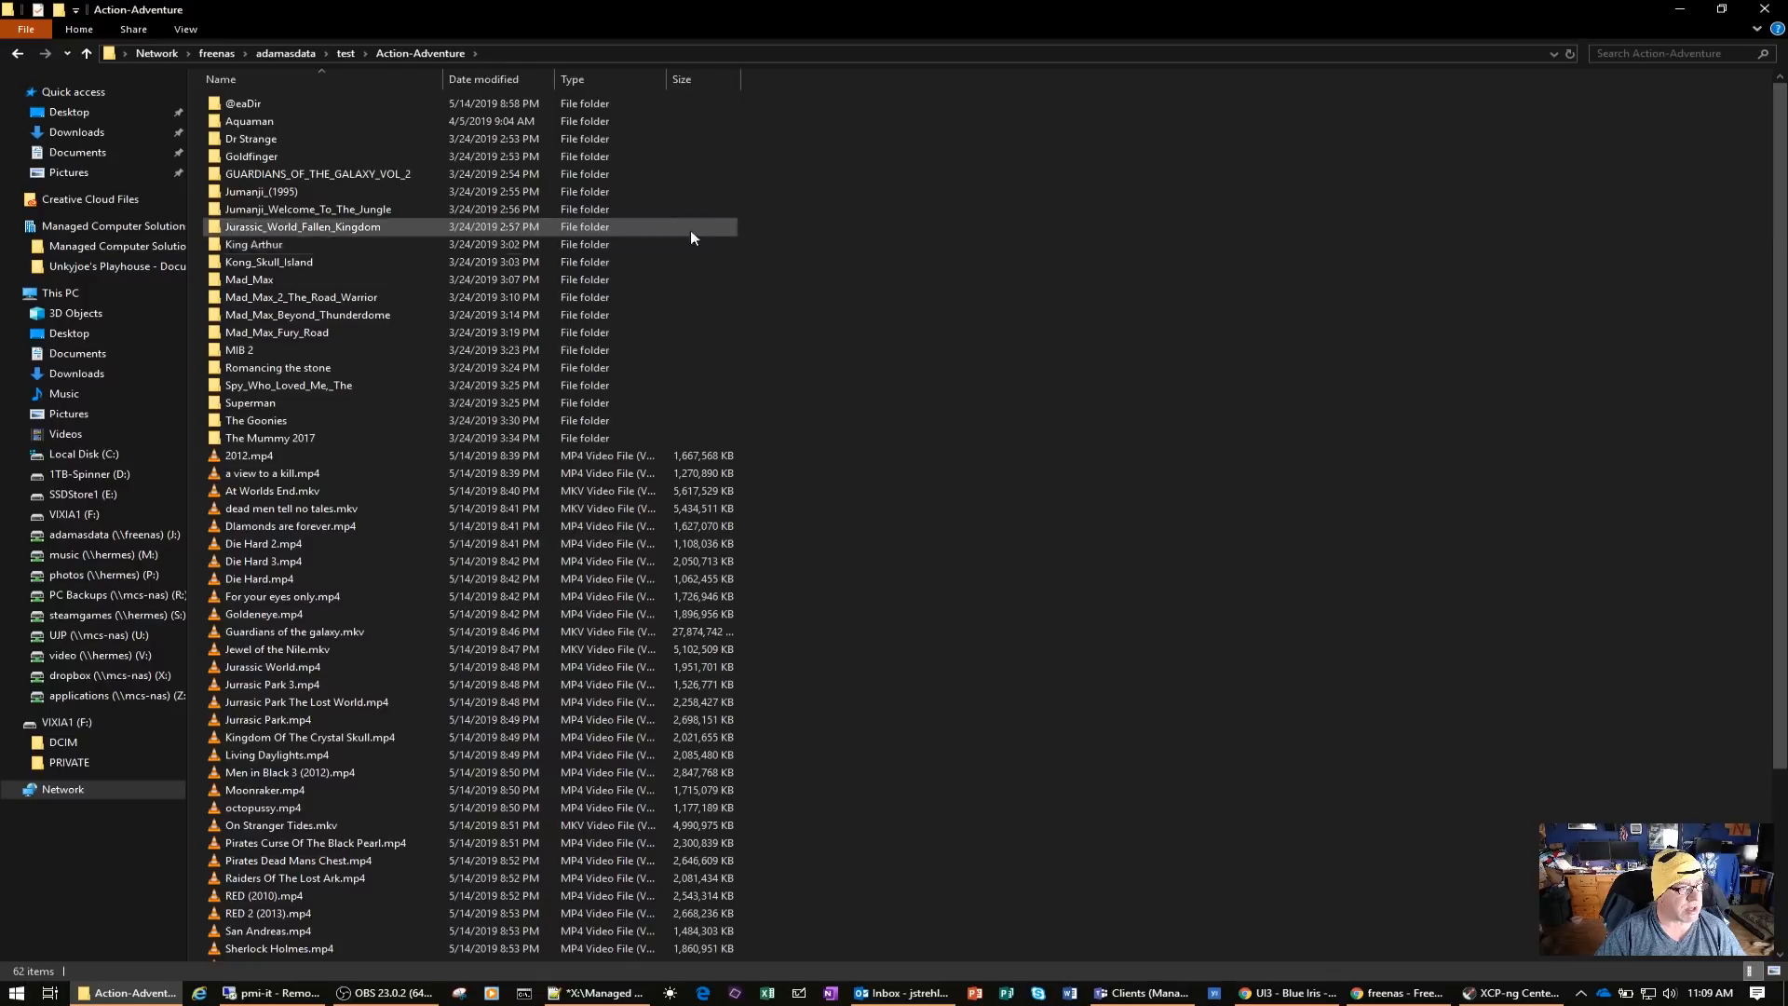
scroll(796, 349, down, 5)
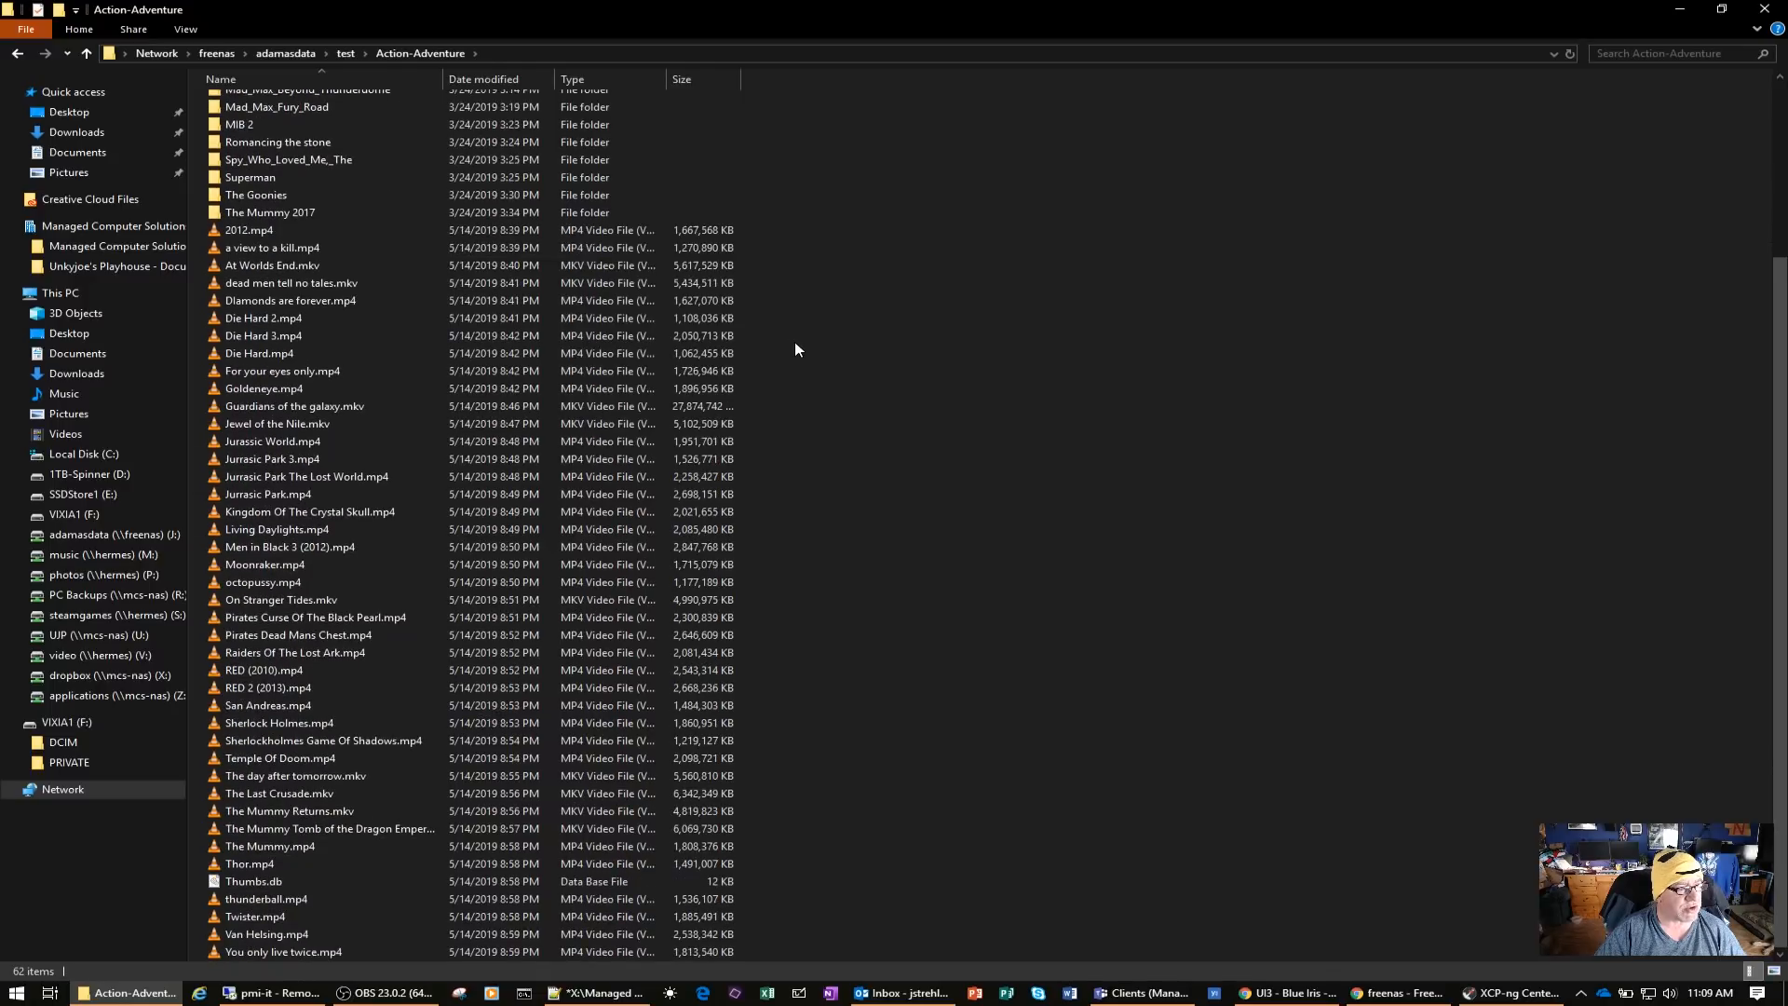
scroll(796, 350, up, 6)
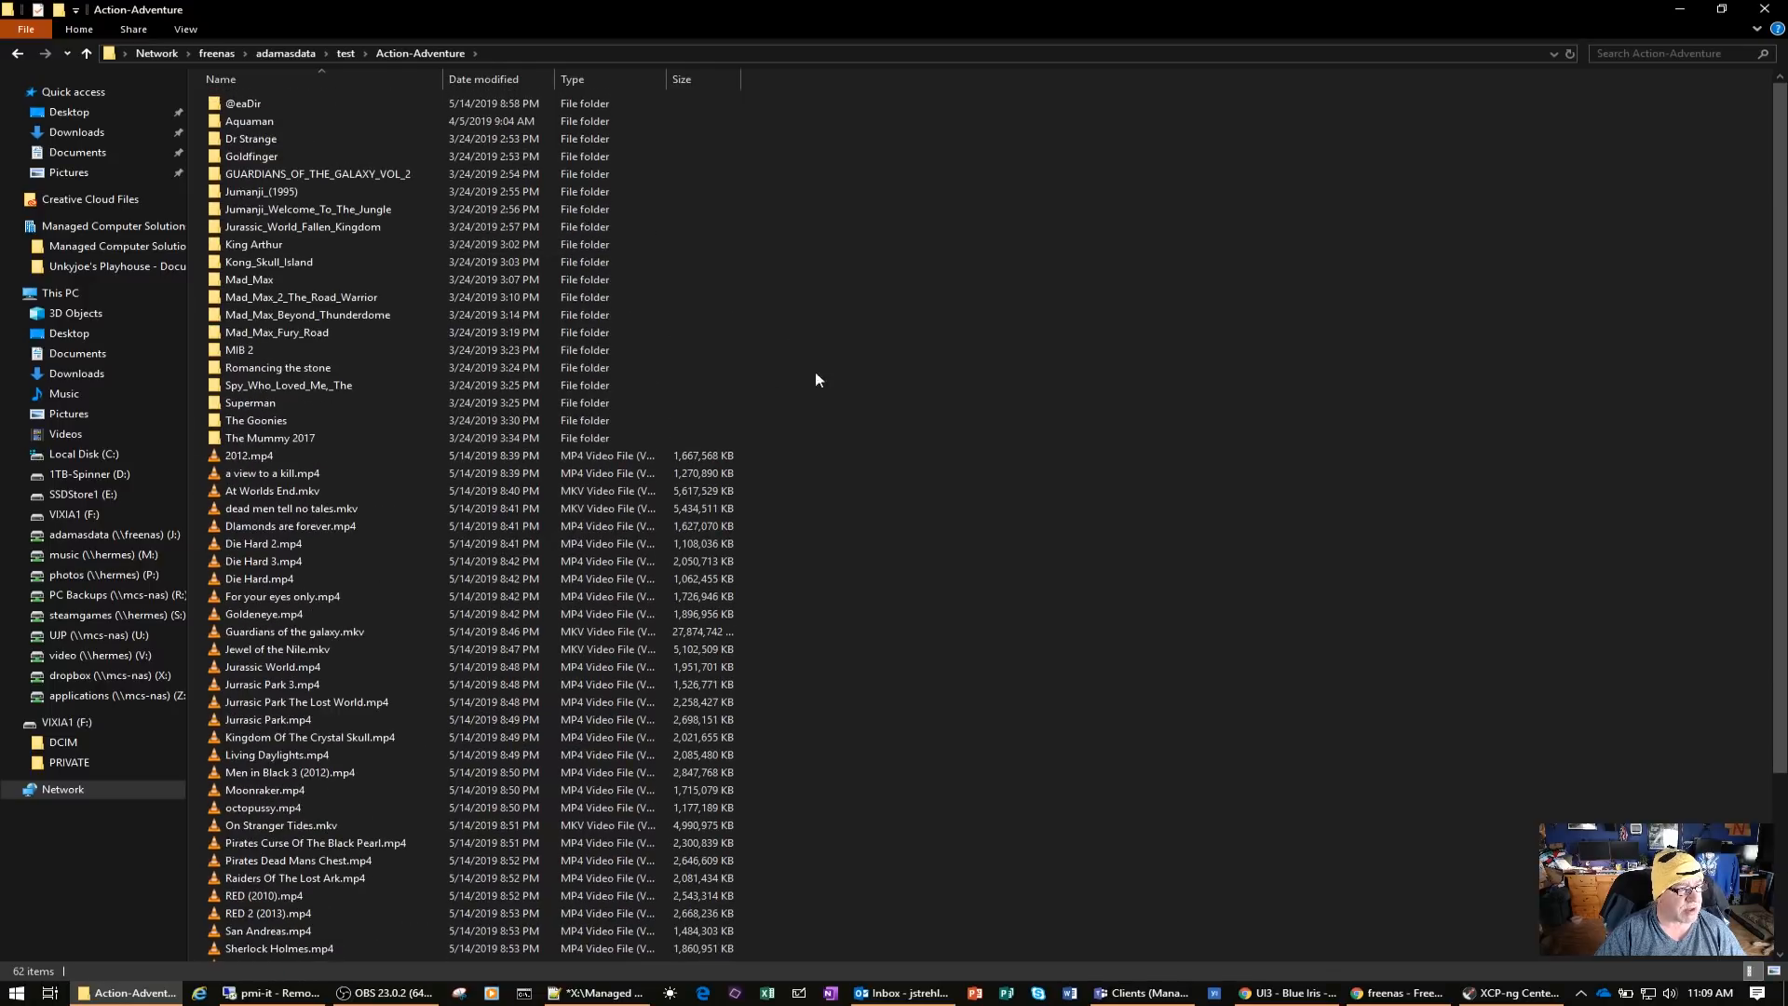
Play 2012.mp4 from the share in VLC, skip ahead to several points up to about 52 minutes, and close the player
click(261, 456)
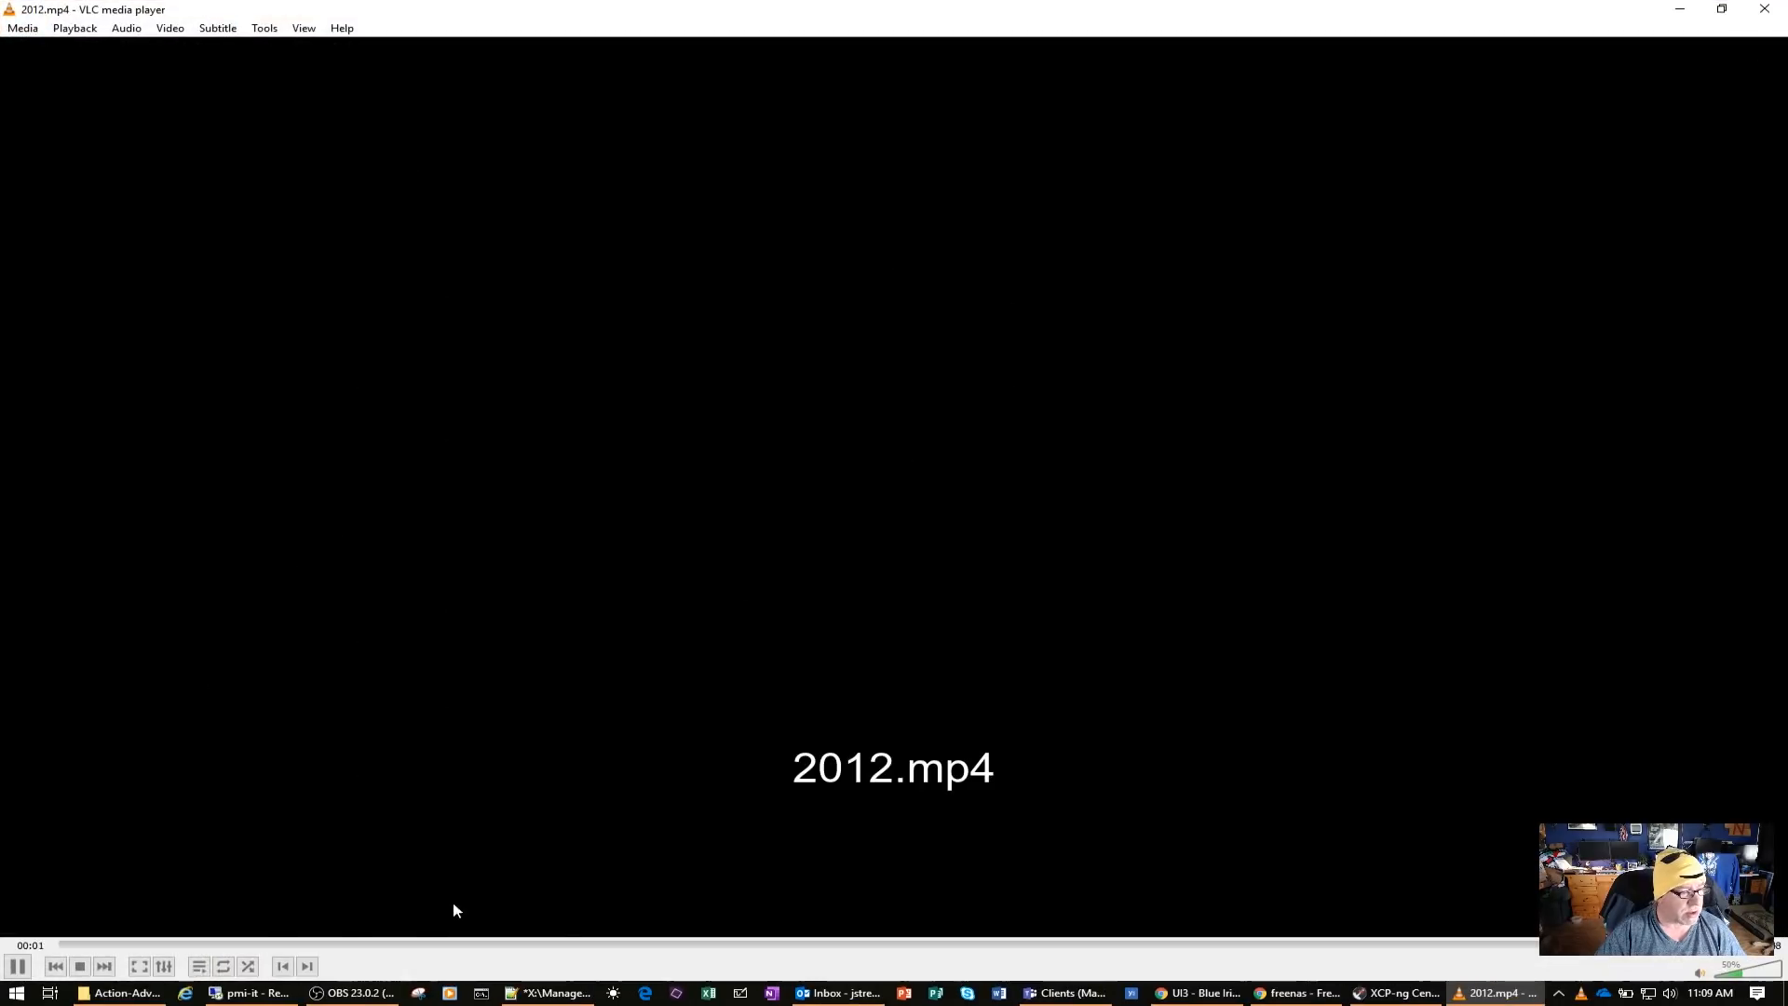
click(171, 946)
click(292, 946)
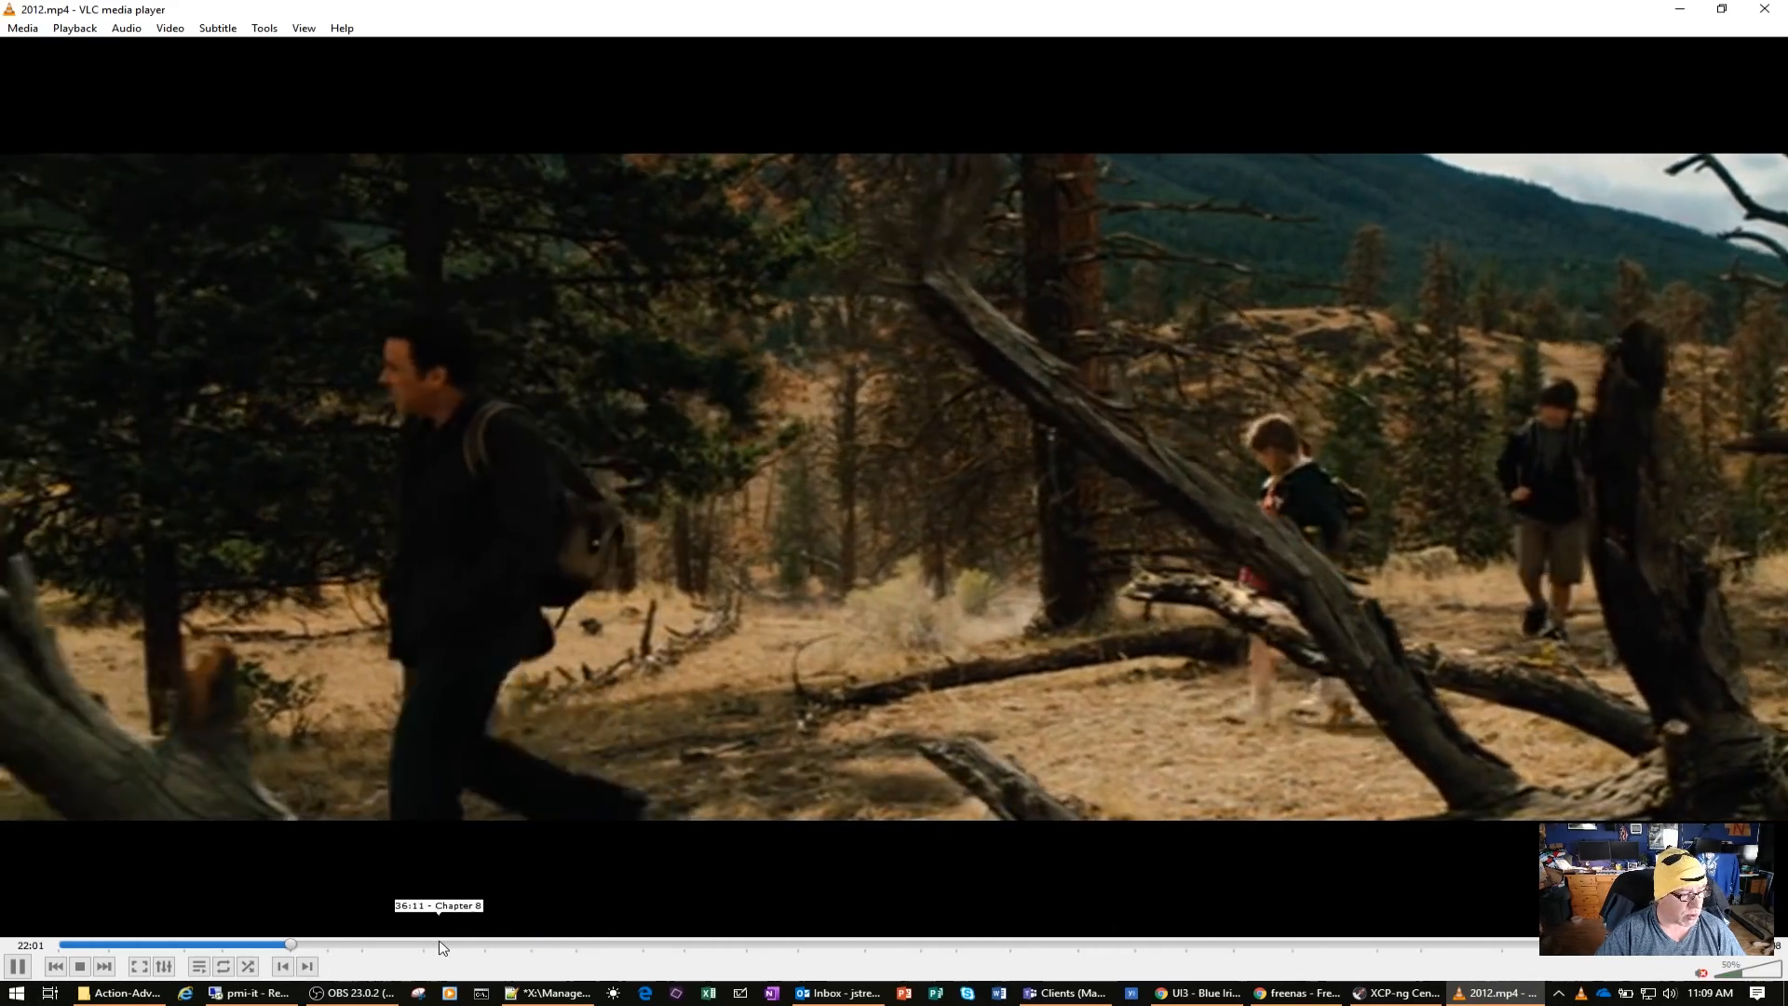
click(461, 945)
click(617, 945)
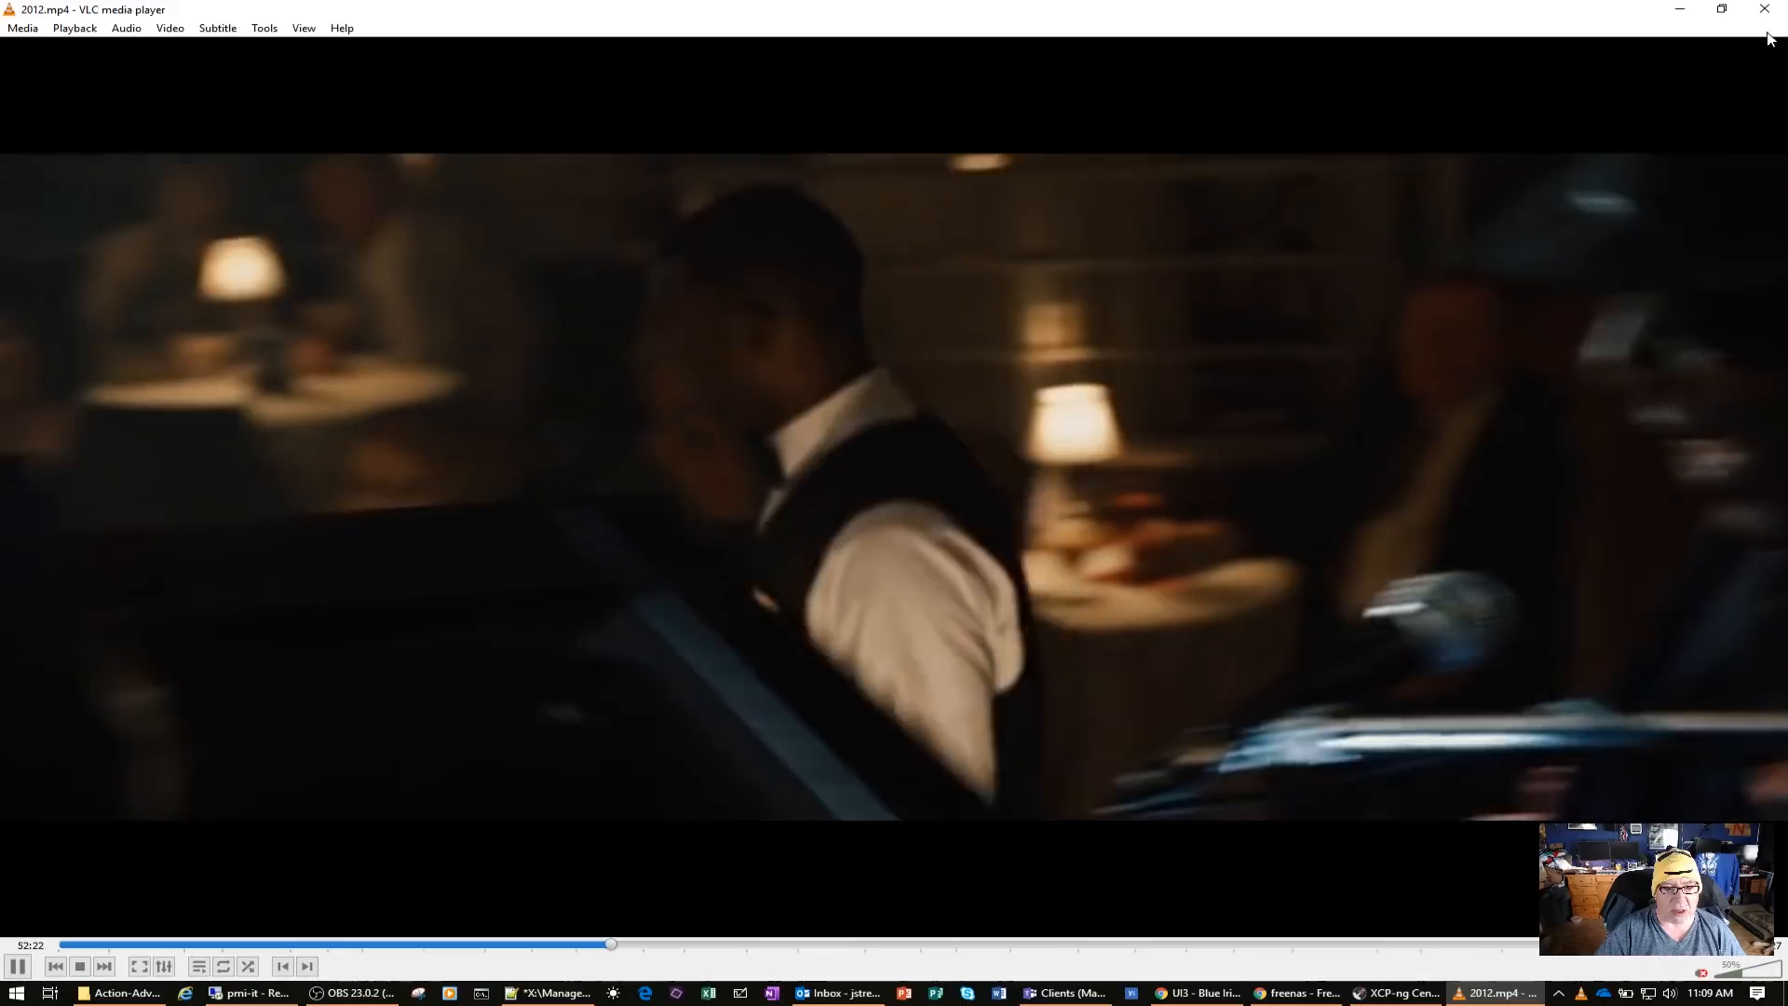
click(1764, 9)
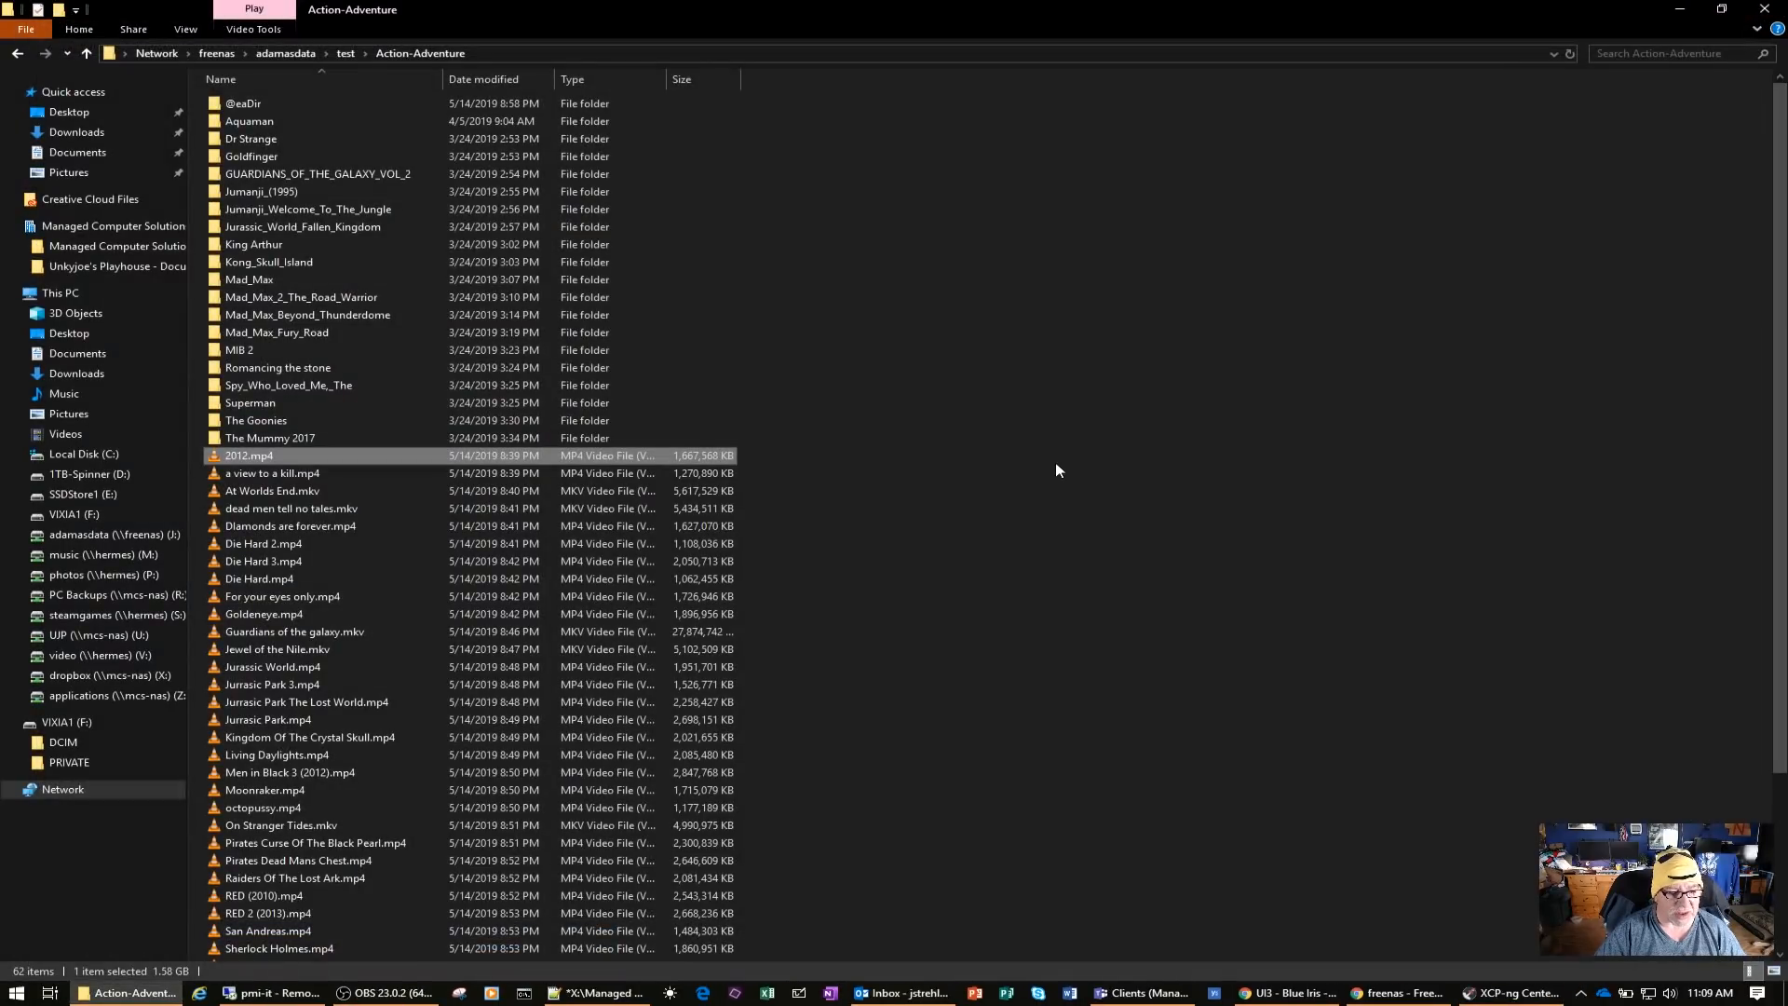
scroll(1054, 462, down, 4)
scroll(1055, 462, up, 4)
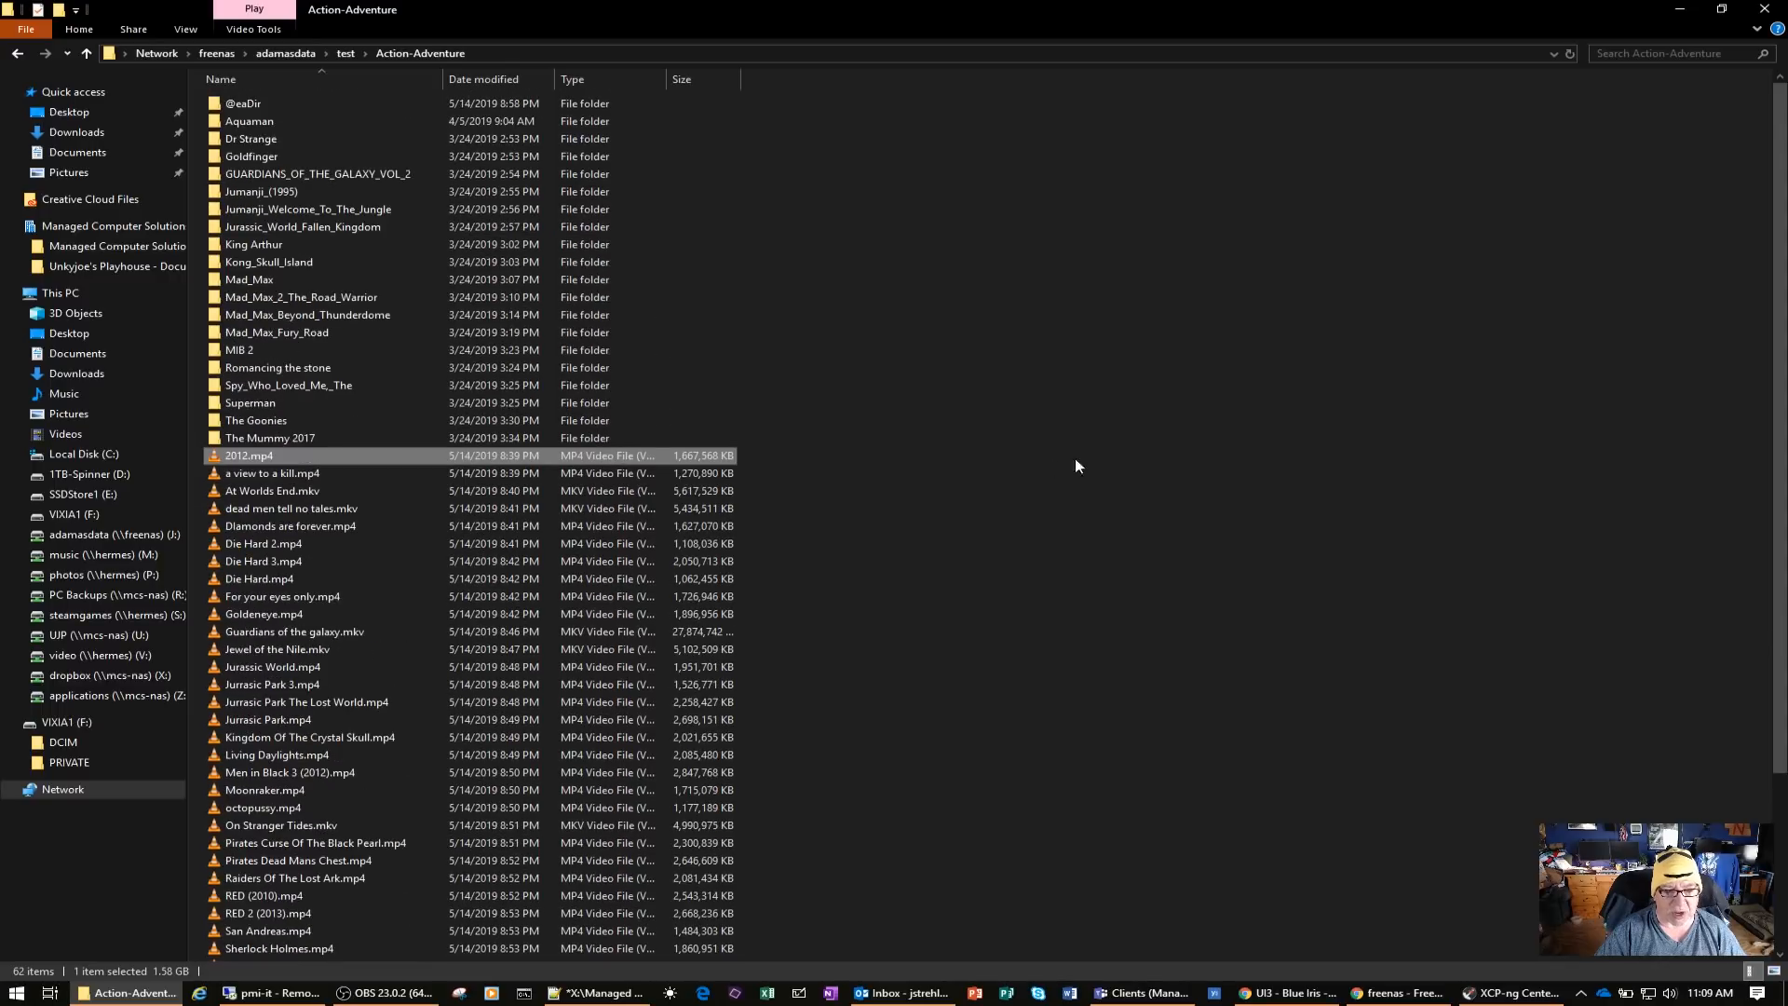